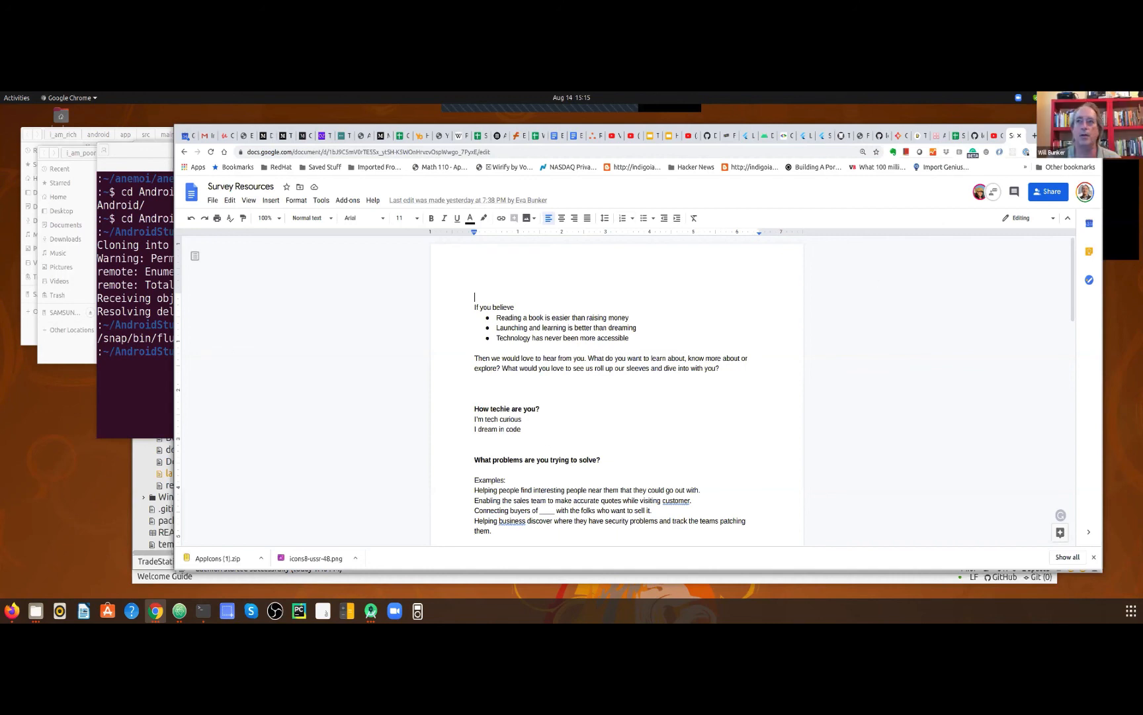
# Create a blank Google Form through forms.new in a new browser window and decline the introductory tour
pyautogui.click(1093, 159)
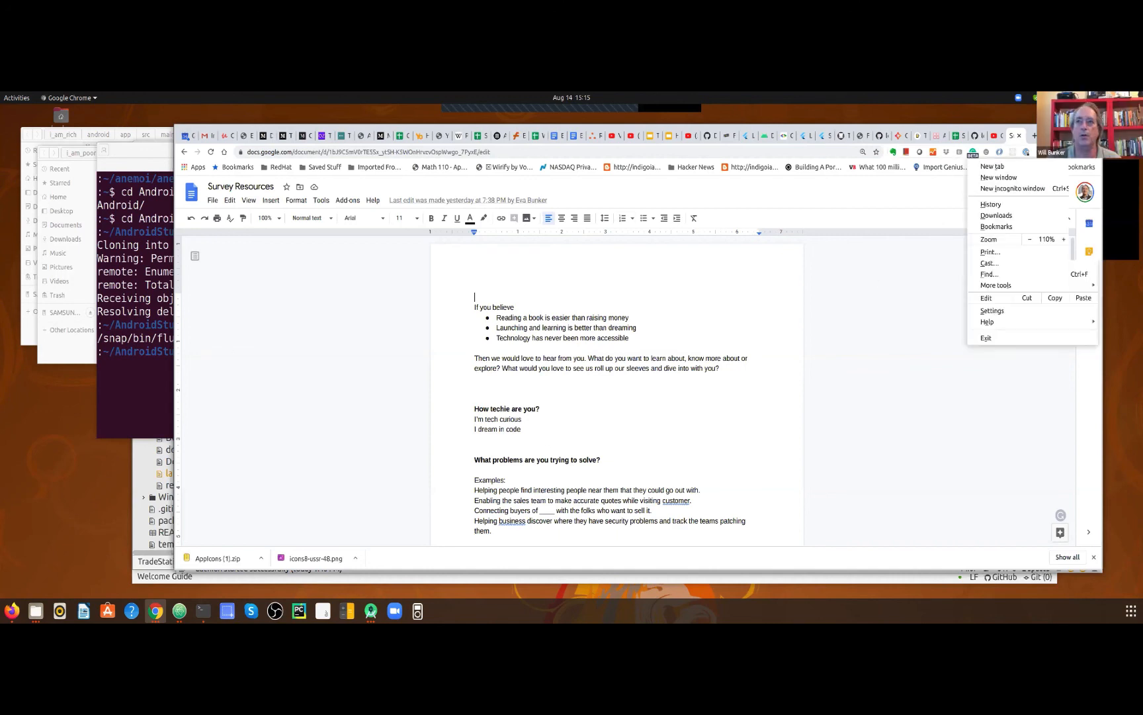
pyautogui.click(1016, 179)
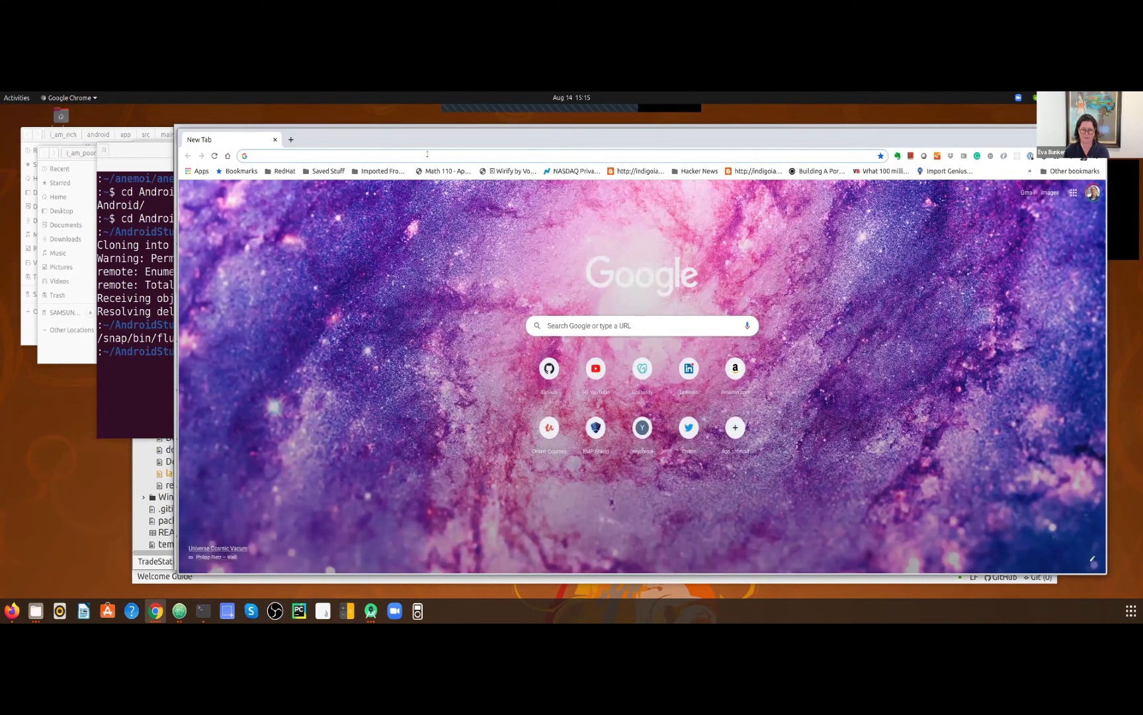
pyautogui.write('forms ne')
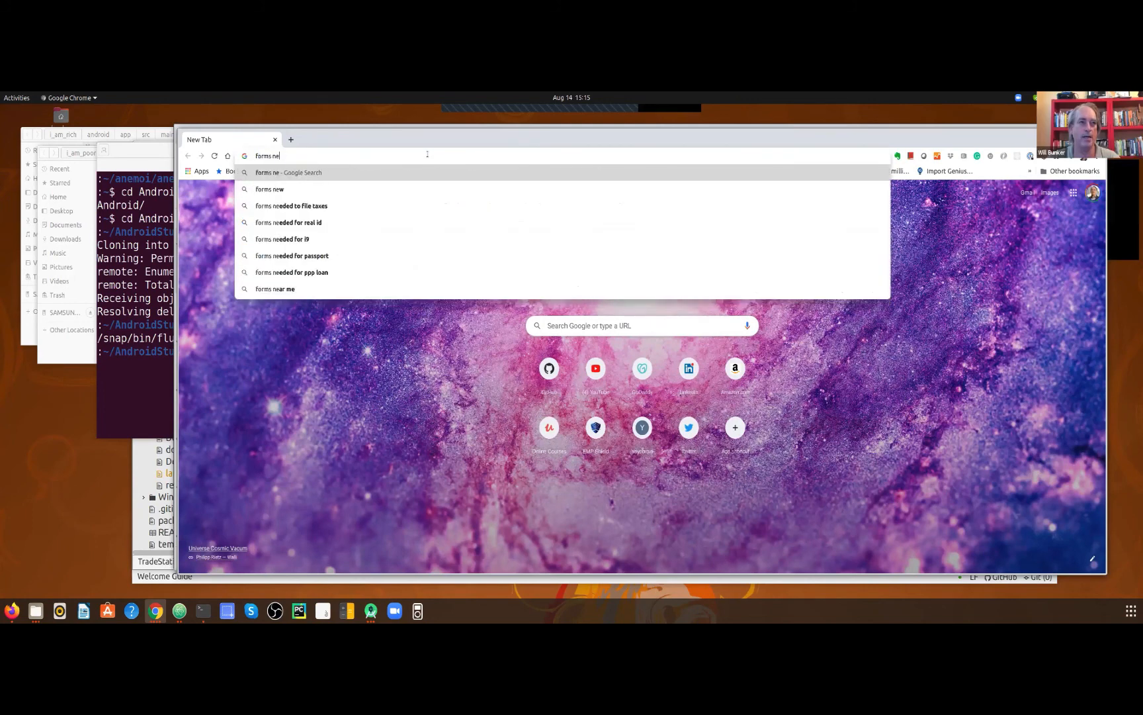
pyautogui.press('BackSpace')
pyautogui.press('BackSpace')
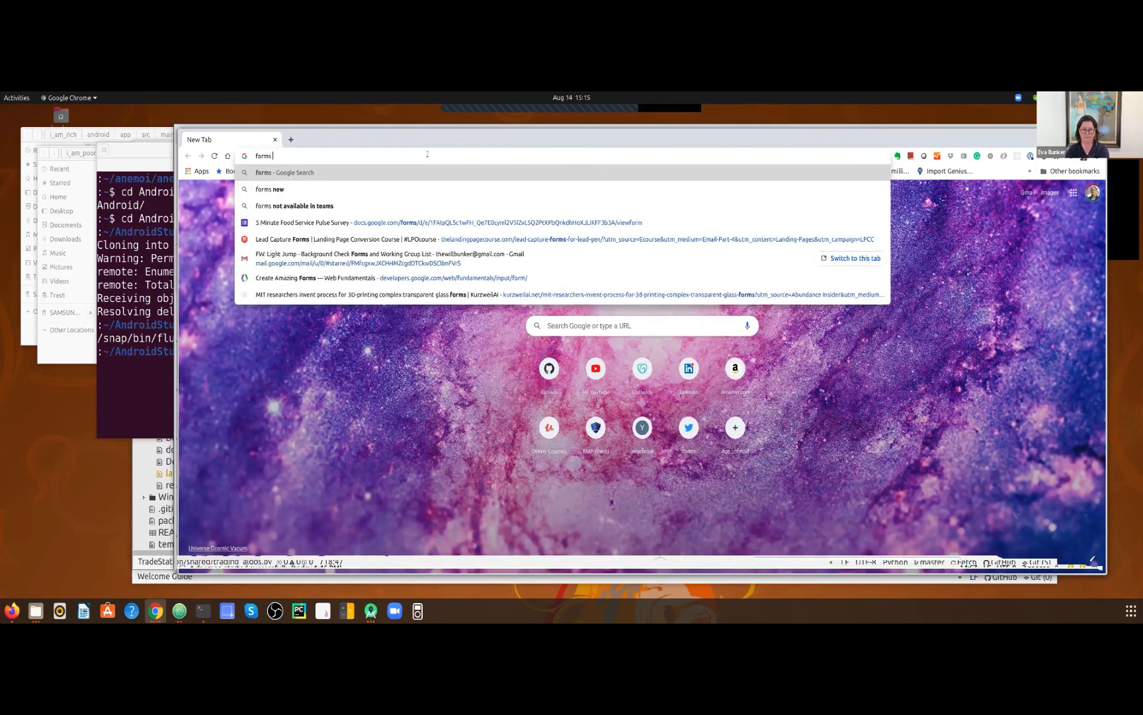
pyautogui.write('.new')
pyautogui.press('Return')
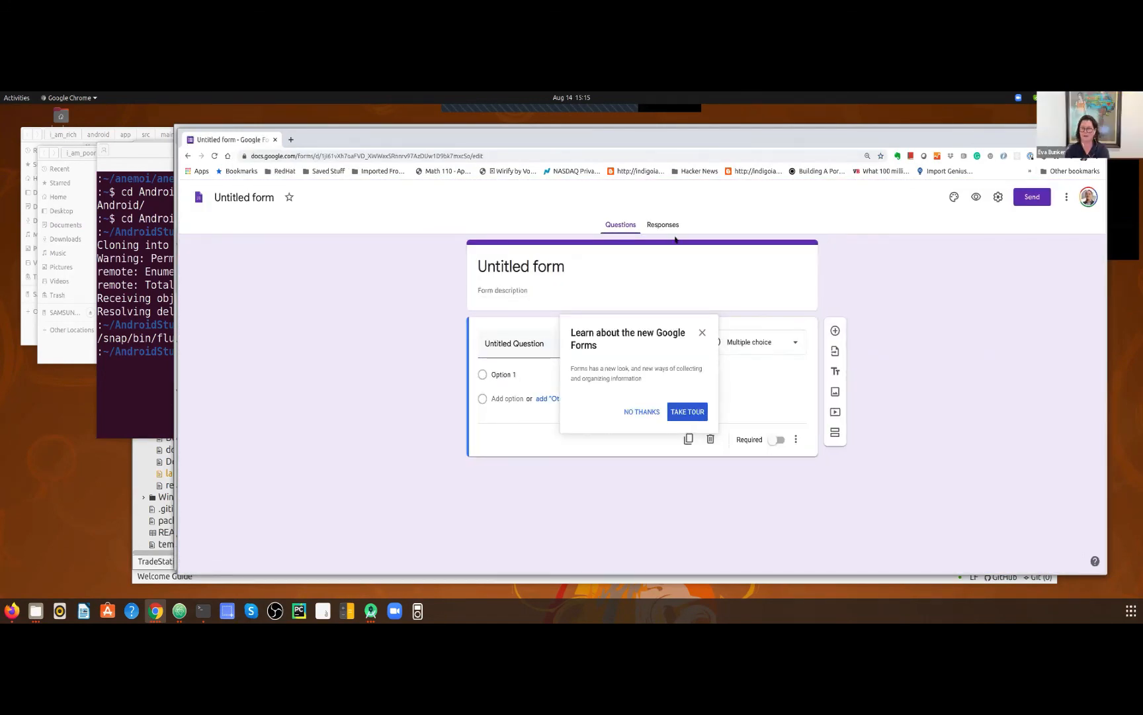
pyautogui.moveTo(813, 141); pyautogui.dragTo(652, 139)
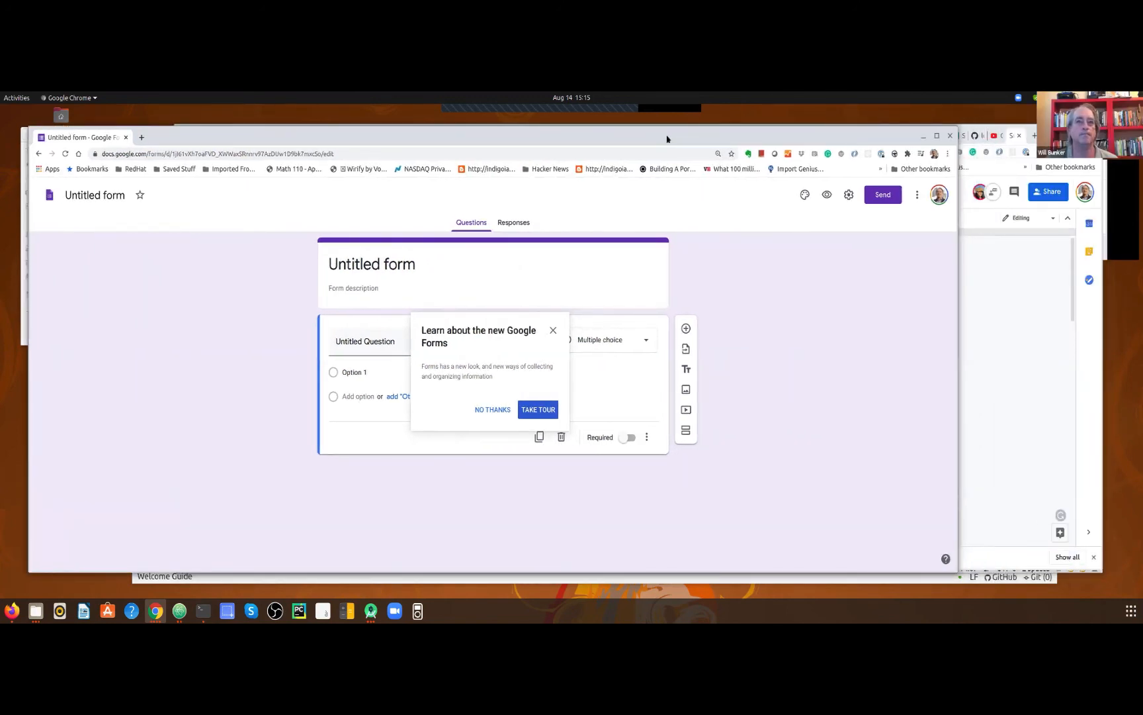
pyautogui.click(492, 409)
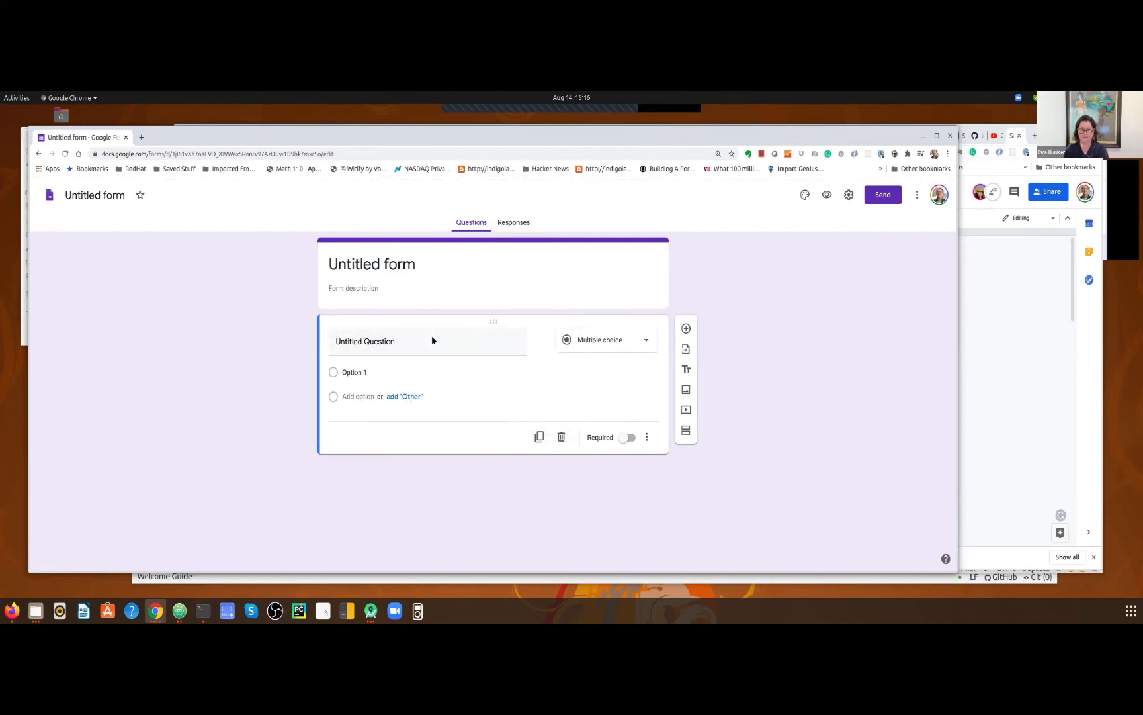
# Title the form "Bunker Launchpad 2 Minute Survey"
pyautogui.click(401, 272)
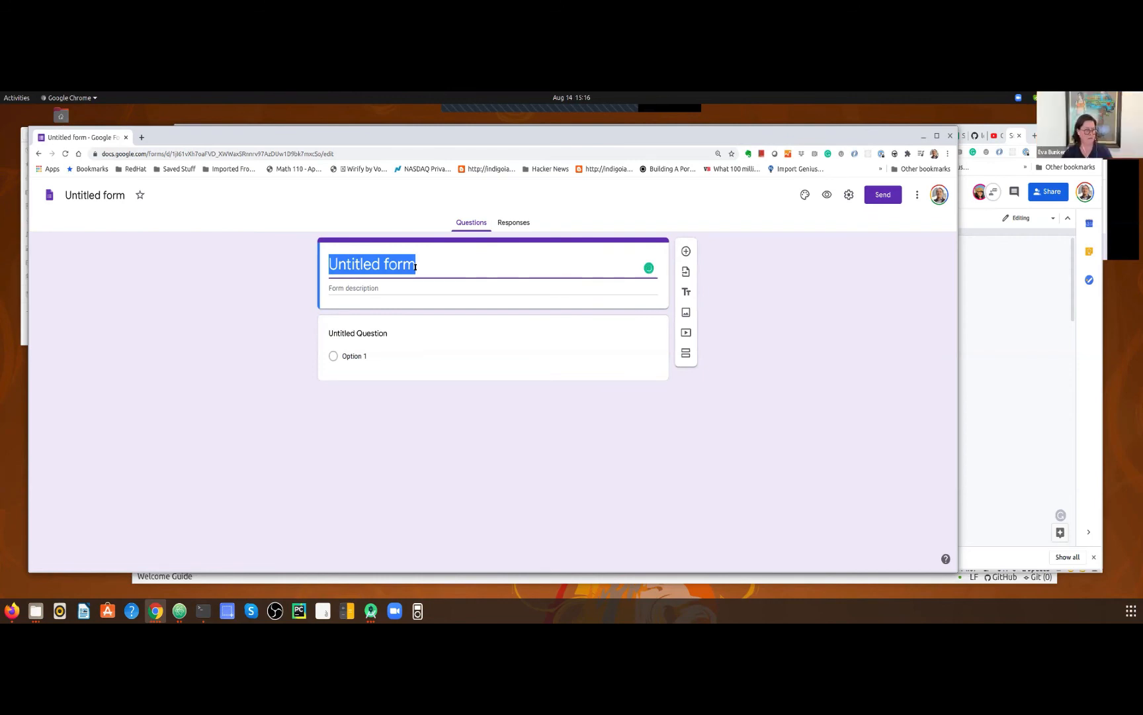
pyautogui.write('A')
pyautogui.press('BackSpace')
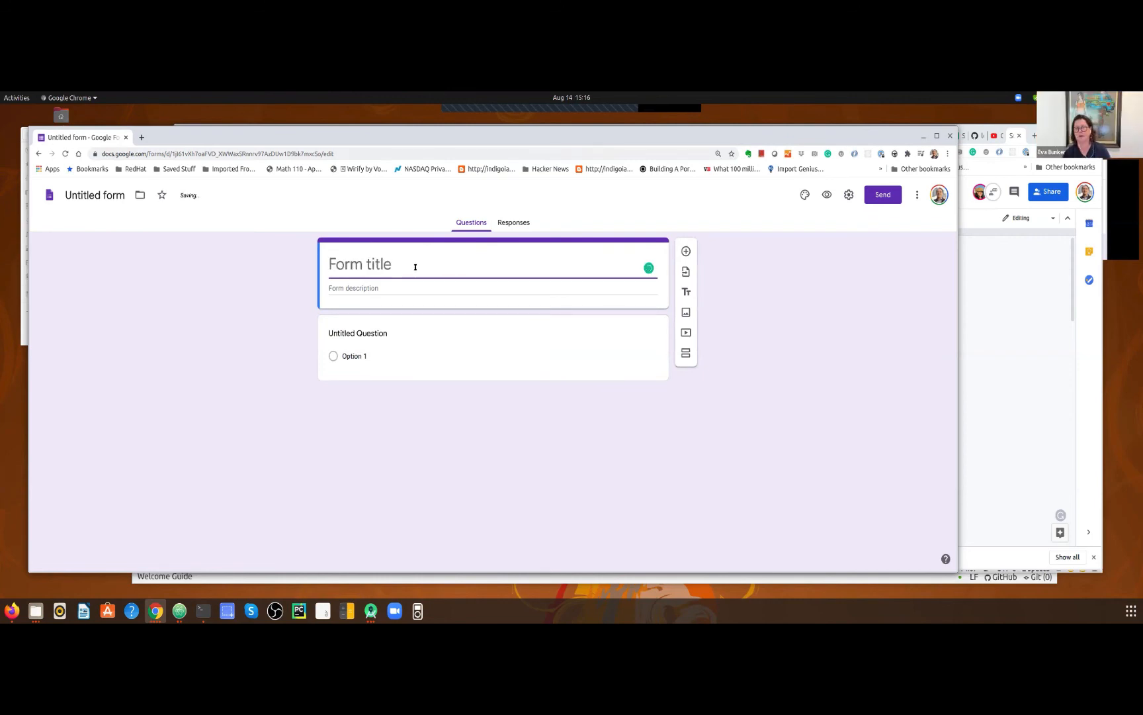
pyautogui.write('Buh')
pyautogui.press('BackSpace')
pyautogui.write('nker ')
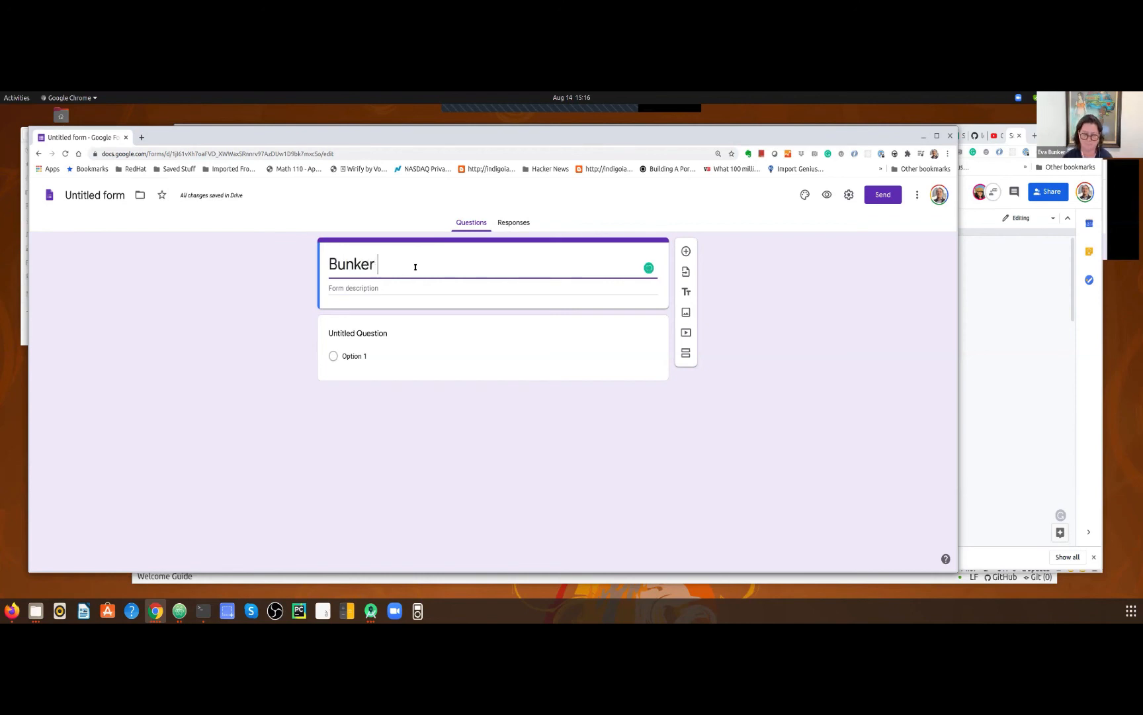
pyautogui.write('Launchpad ')
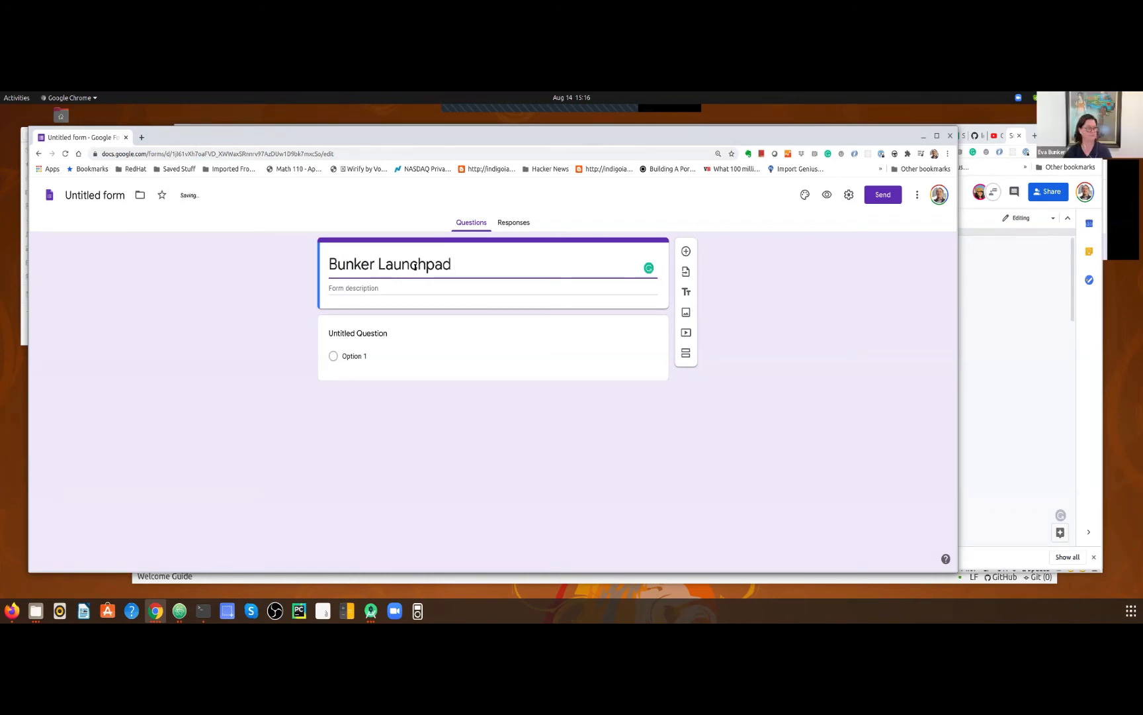
pyautogui.write('2 Minute Survey')
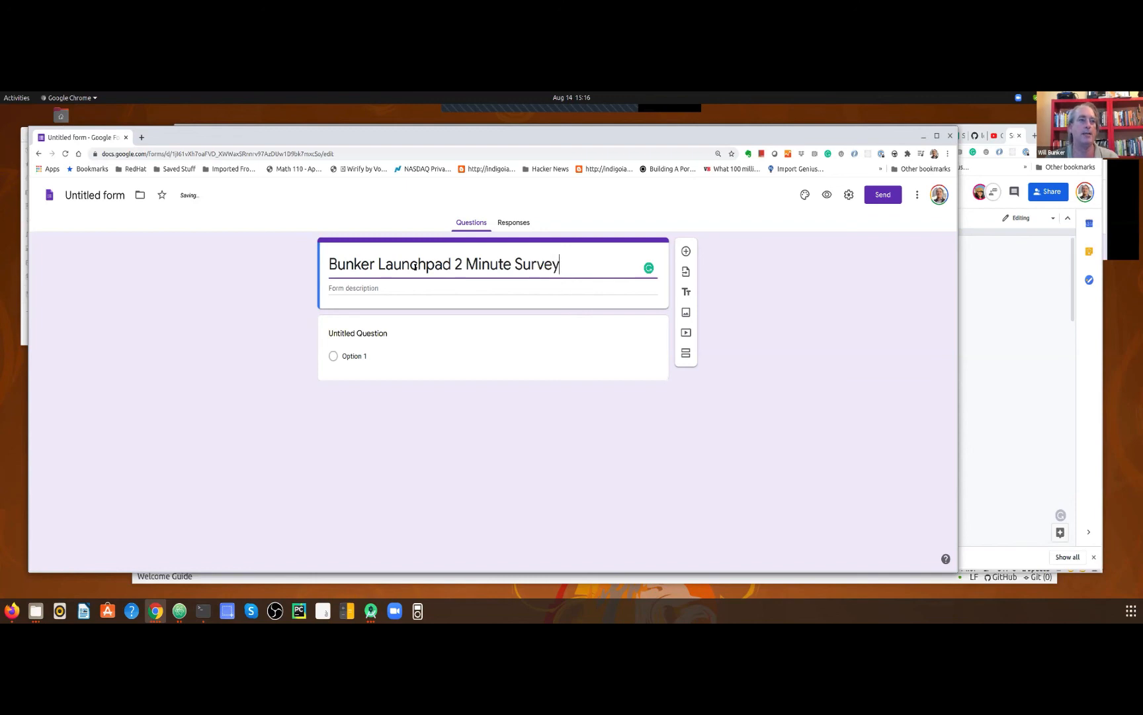
pyautogui.click(370, 288)
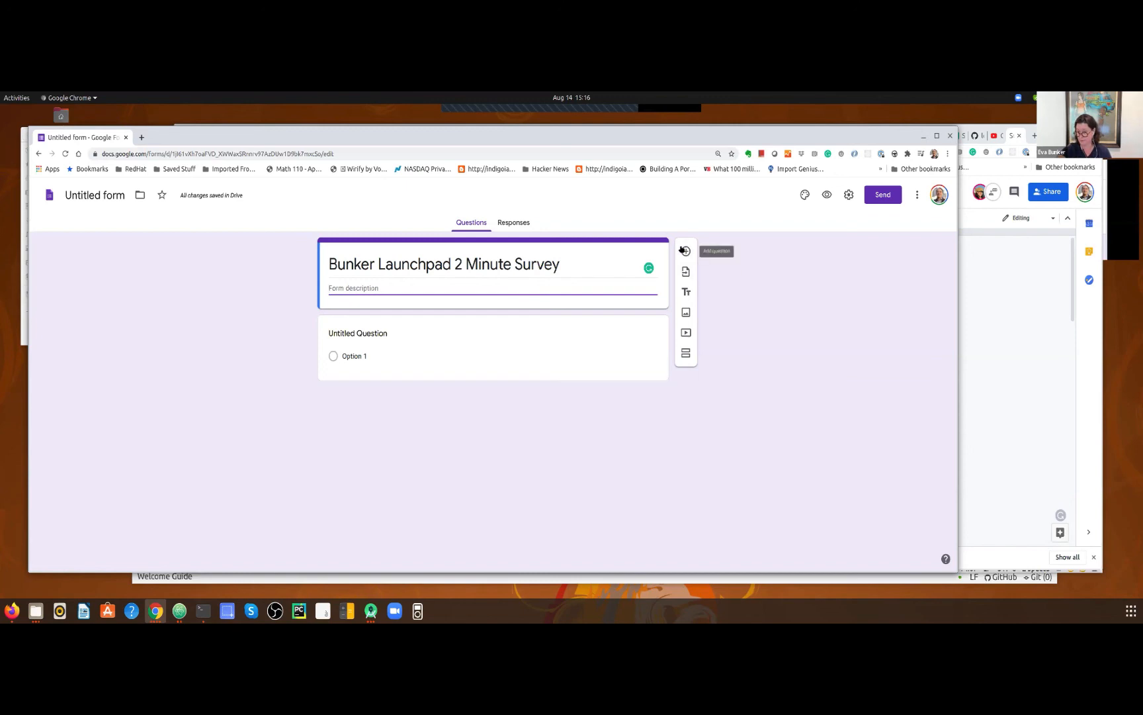
# In the form settings, allow editing after submission, show the progress bar and turn off the link to submit another response
pyautogui.click(850, 194)
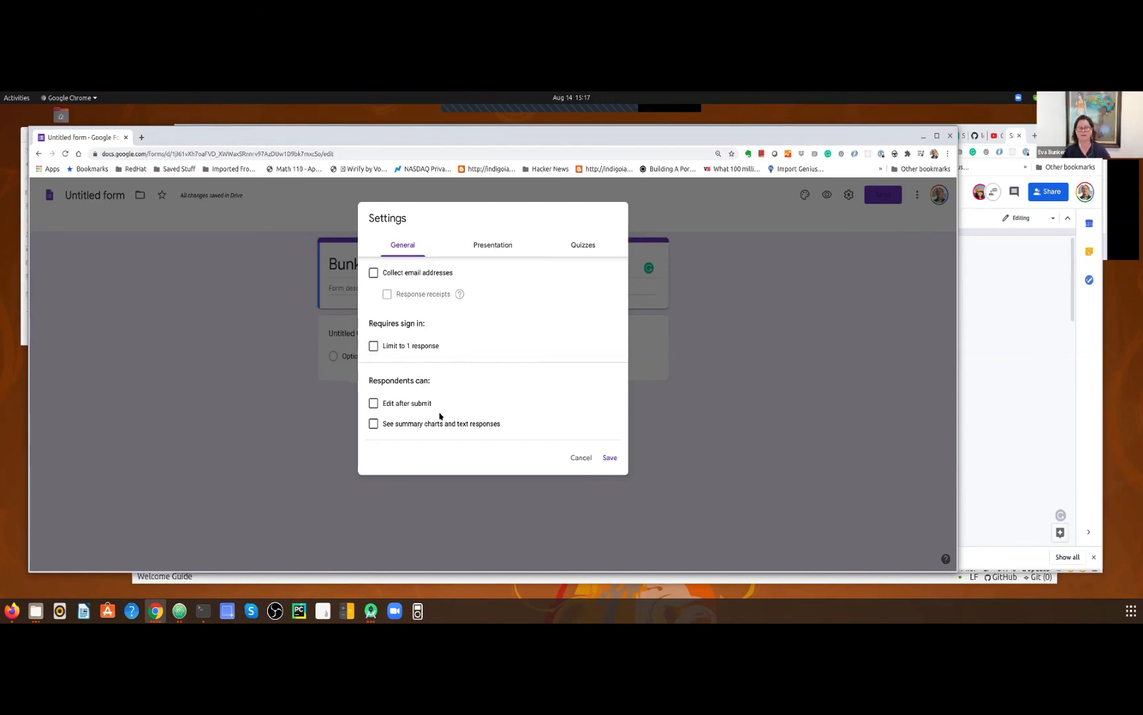
pyautogui.click(375, 403)
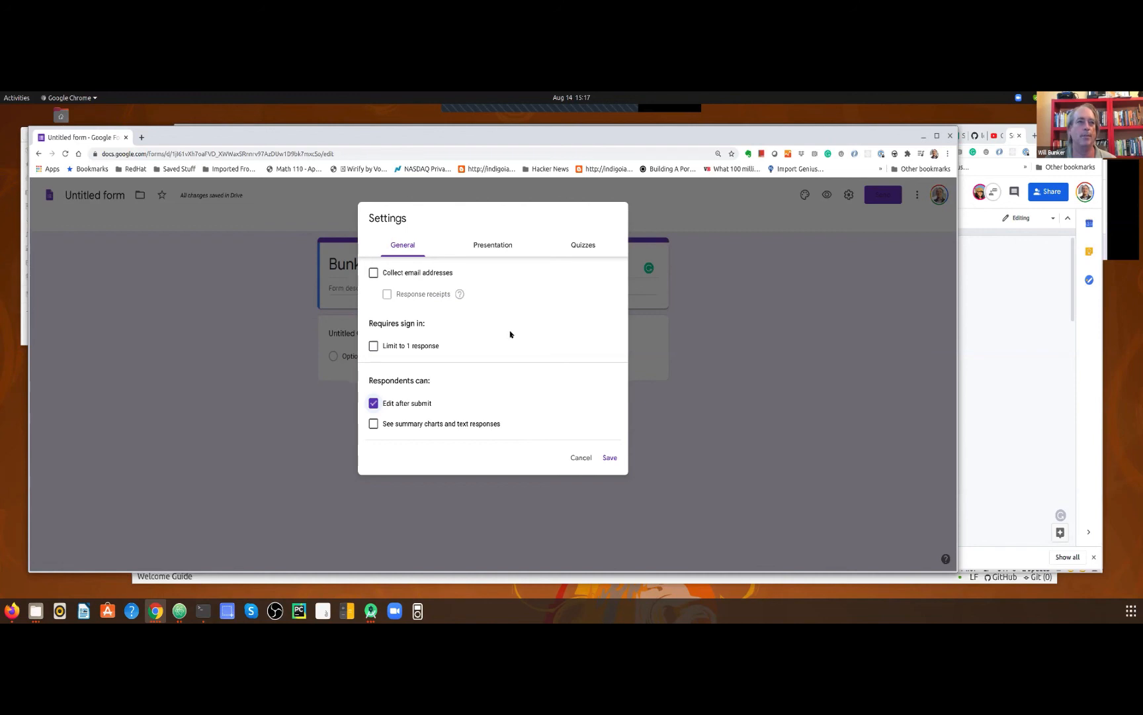
pyautogui.click(489, 244)
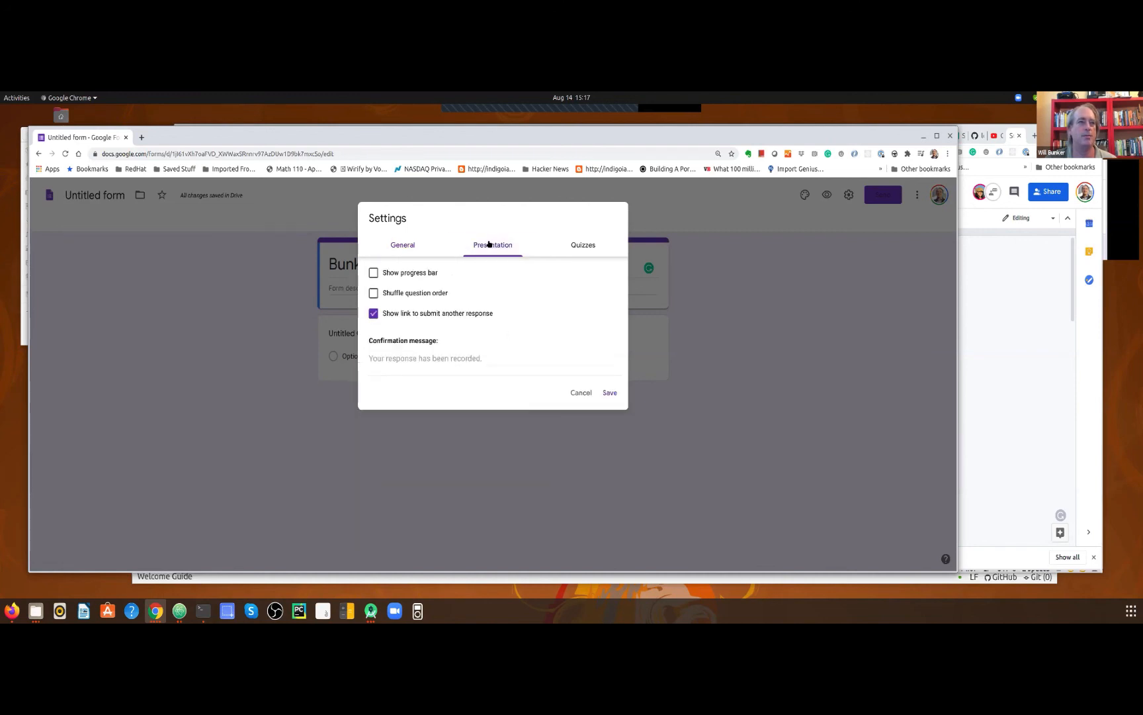
pyautogui.click(373, 272)
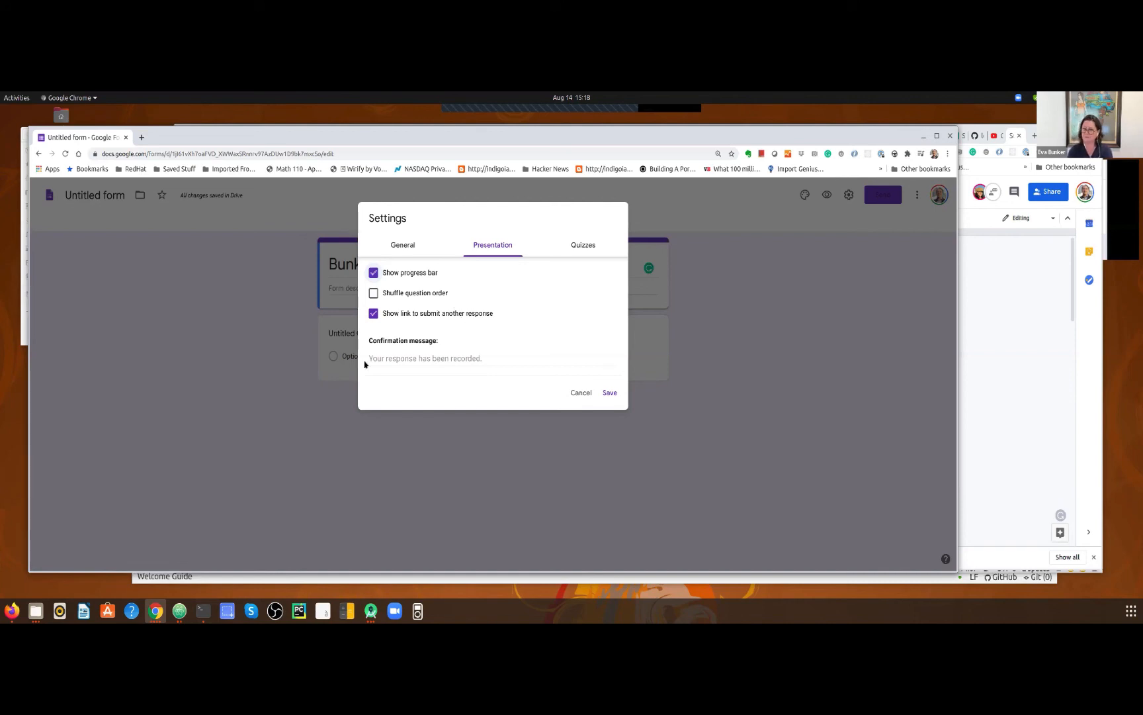
pyautogui.click(373, 315)
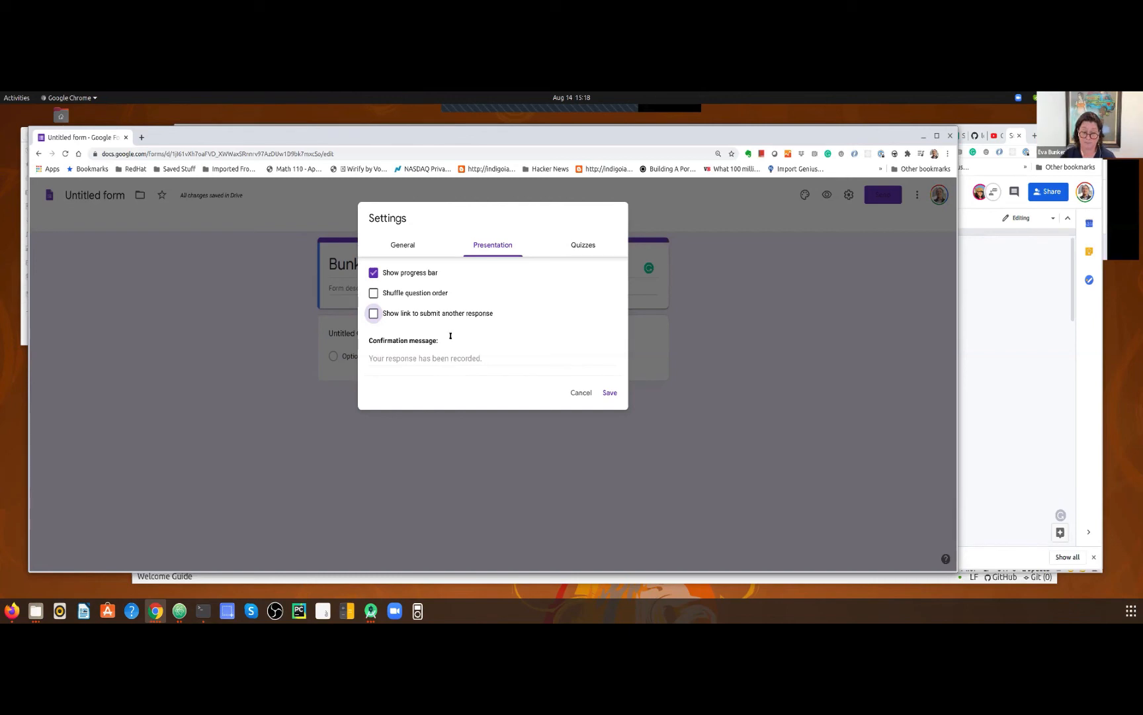
# Set the confirmation message to "We really care about what our audience wants to learn about, so look for new content every week. Thanks for you help."
pyautogui.click(421, 361)
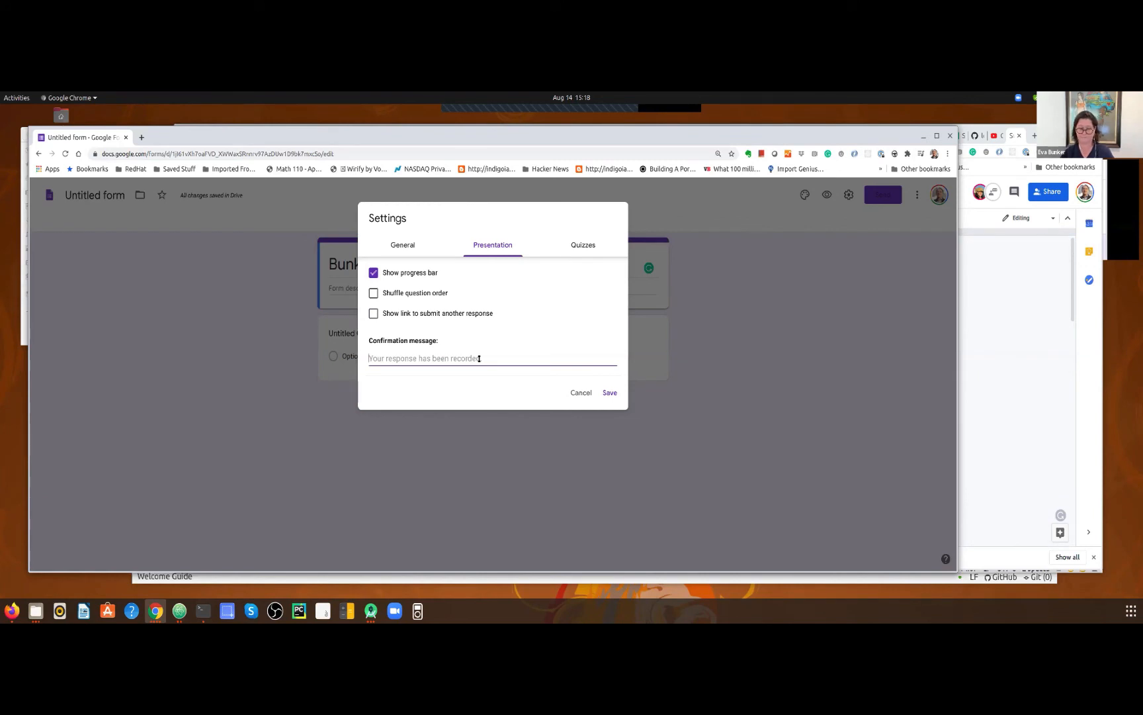
pyautogui.write('We w')
pyautogui.press('BackSpace')
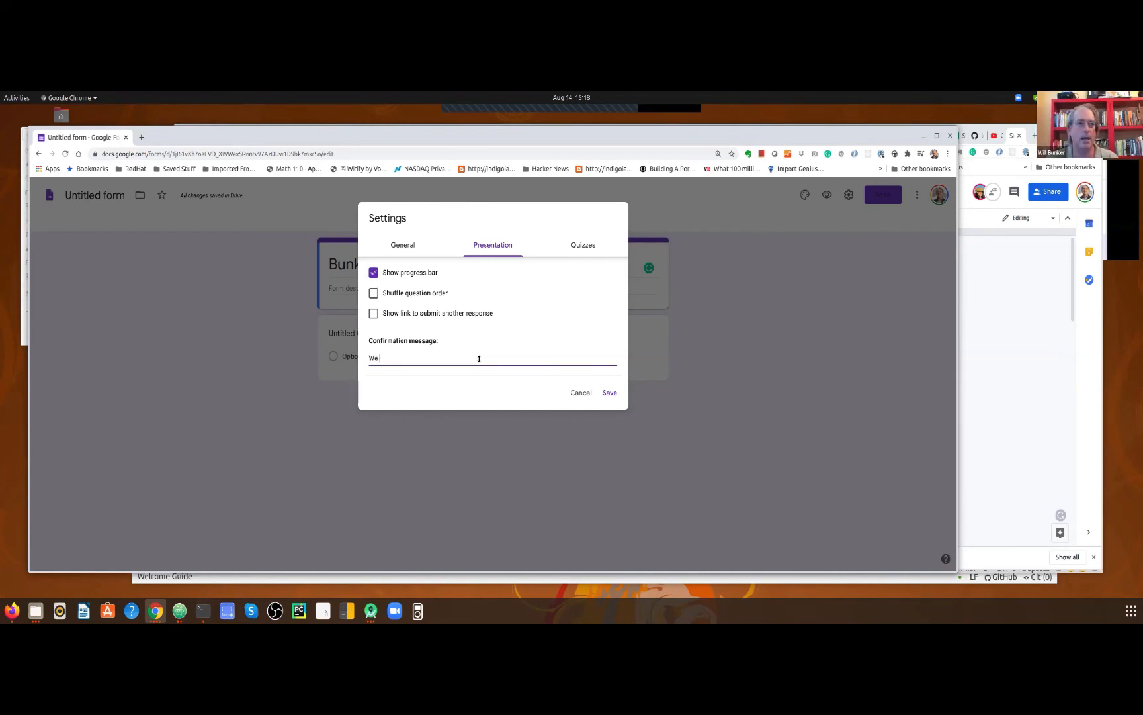
pyautogui.write('really care about what ')
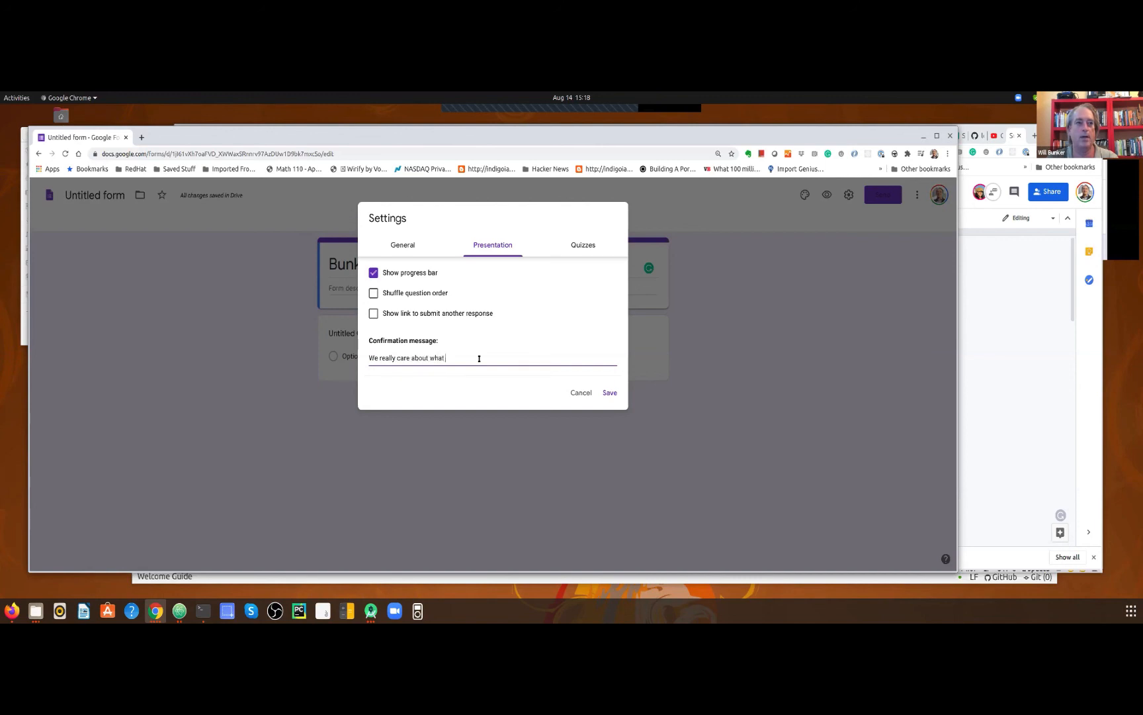
pyautogui.write('our audience wants to learn about, so loo')
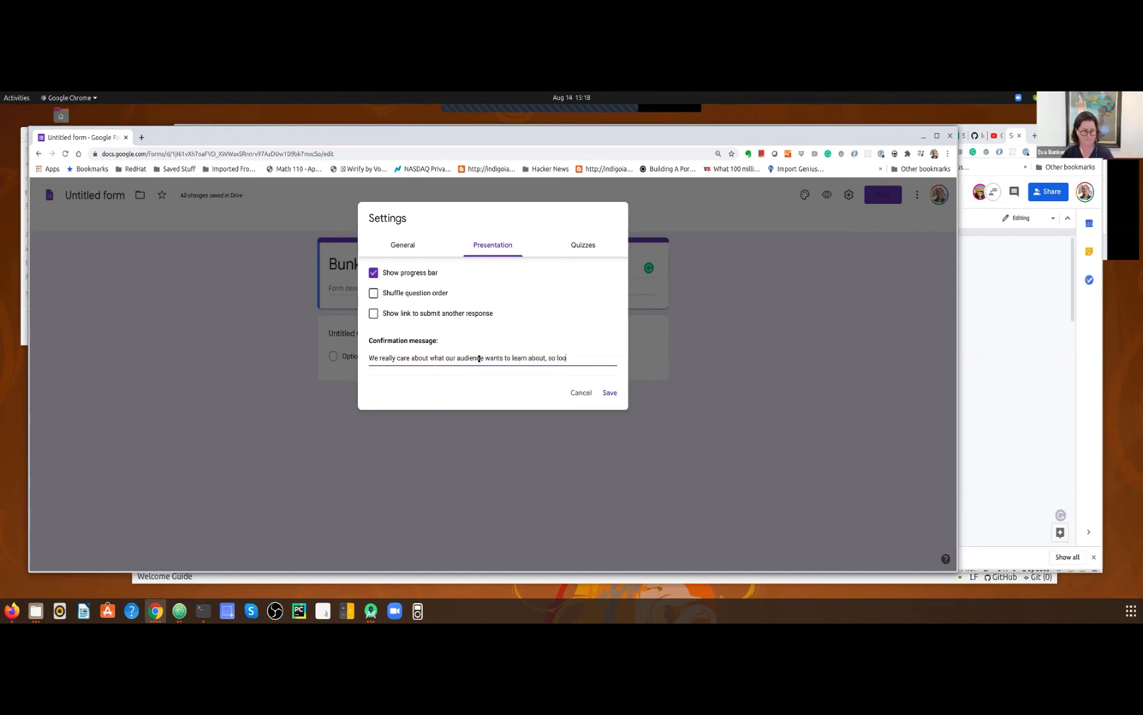
pyautogui.write('k for')
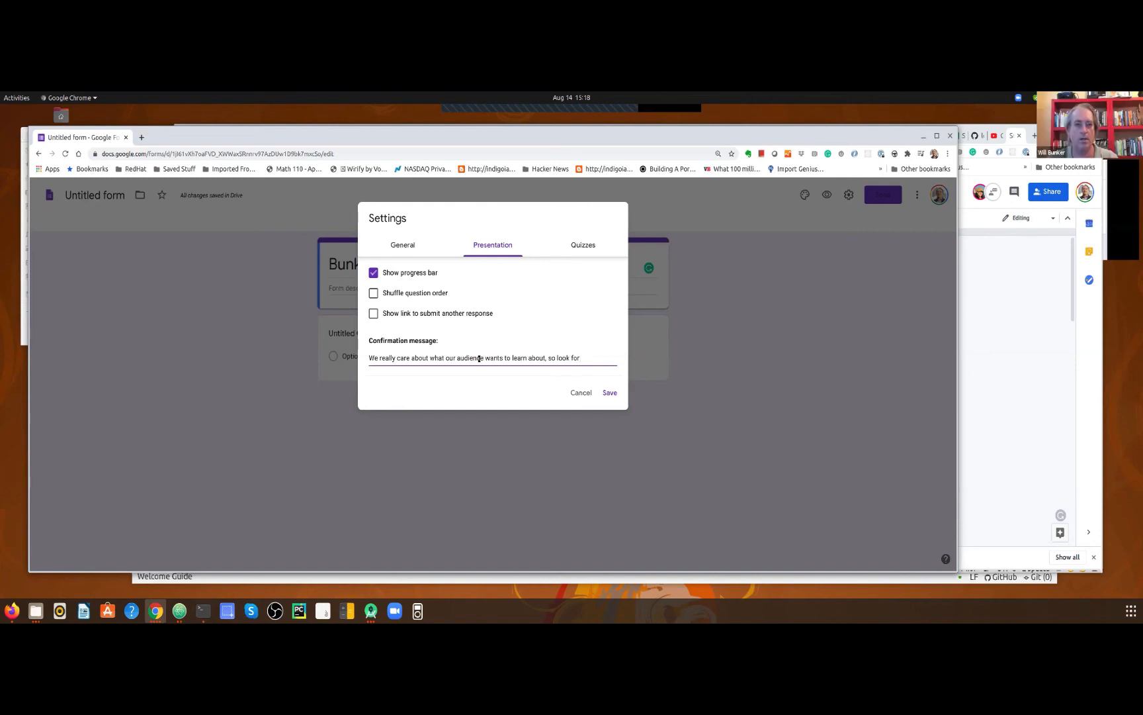
pyautogui.write(' new content every')
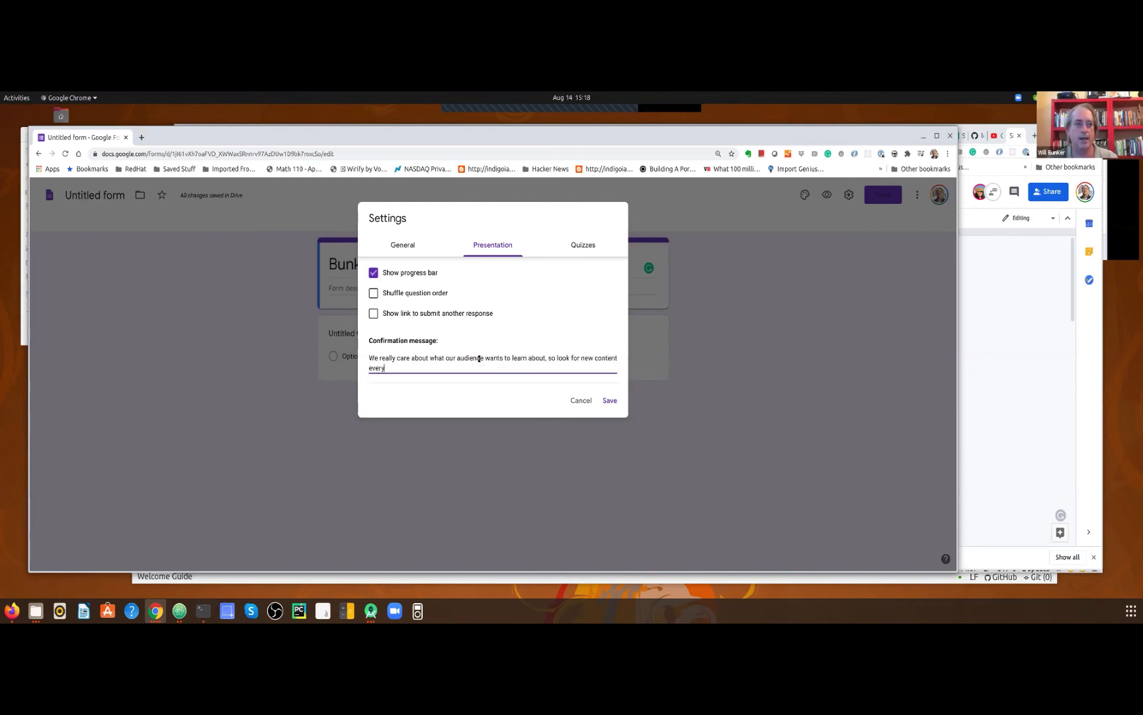
pyautogui.write(' week.  Thanks for you help.')
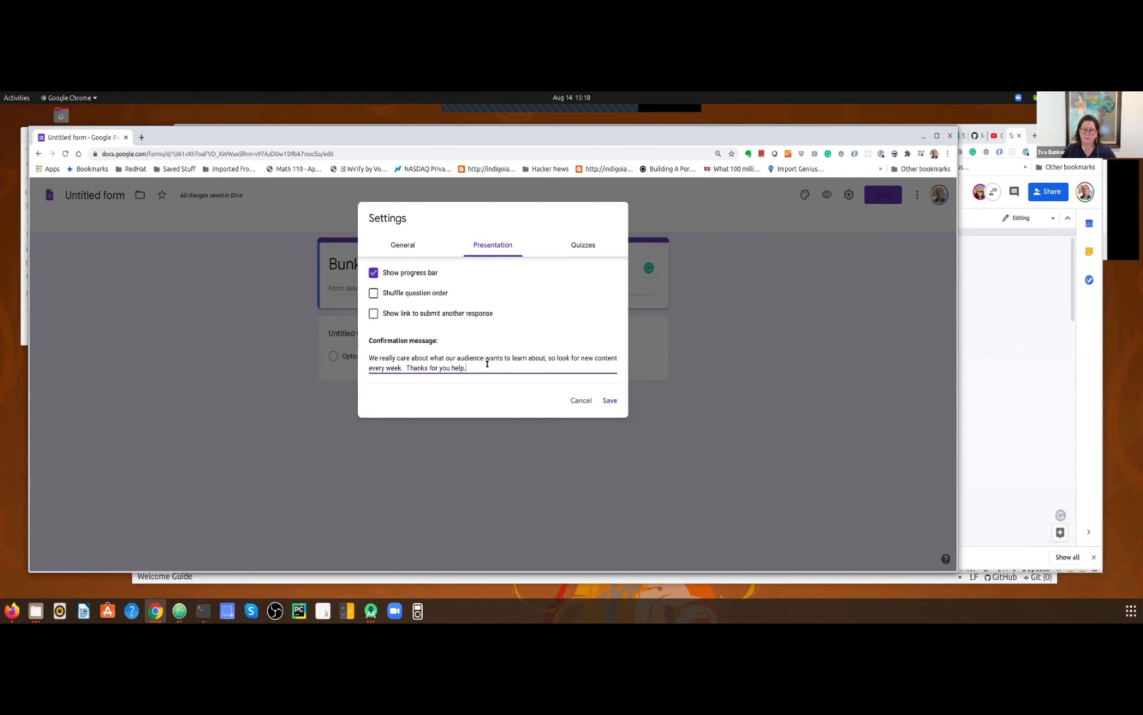
# Insert "on our YouTube channel:" after "every week" in the confirmation message
pyautogui.click(398, 368)
pyautogui.write('on o')
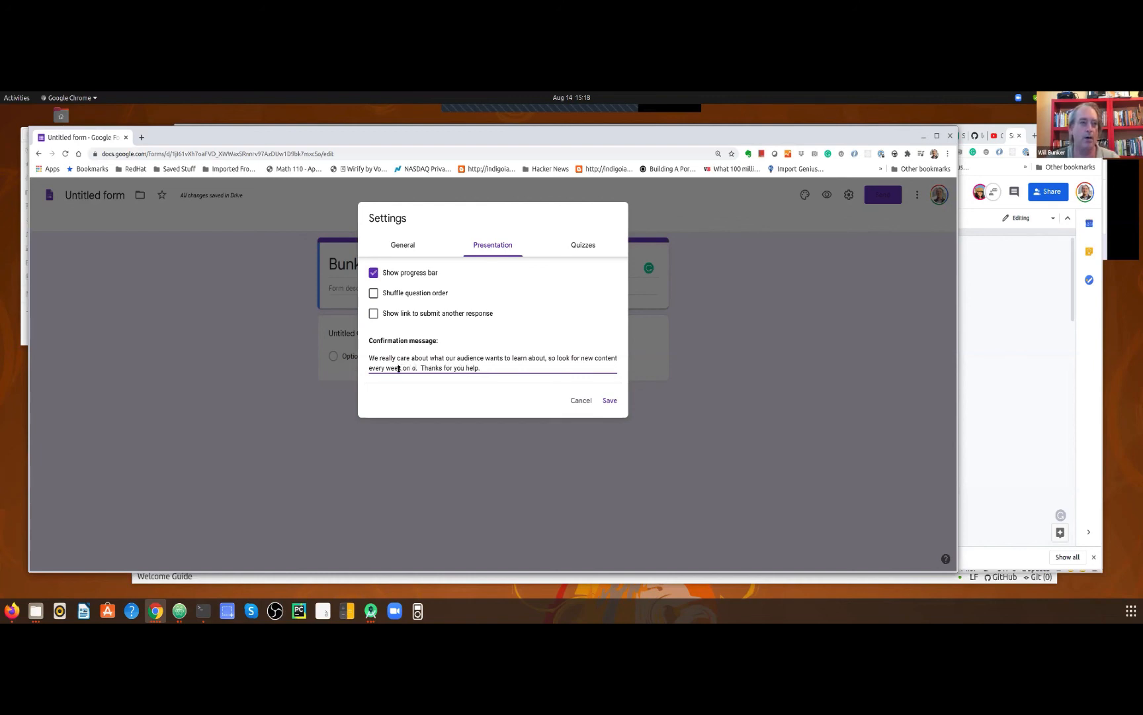
pyautogui.write('ur YouTube')
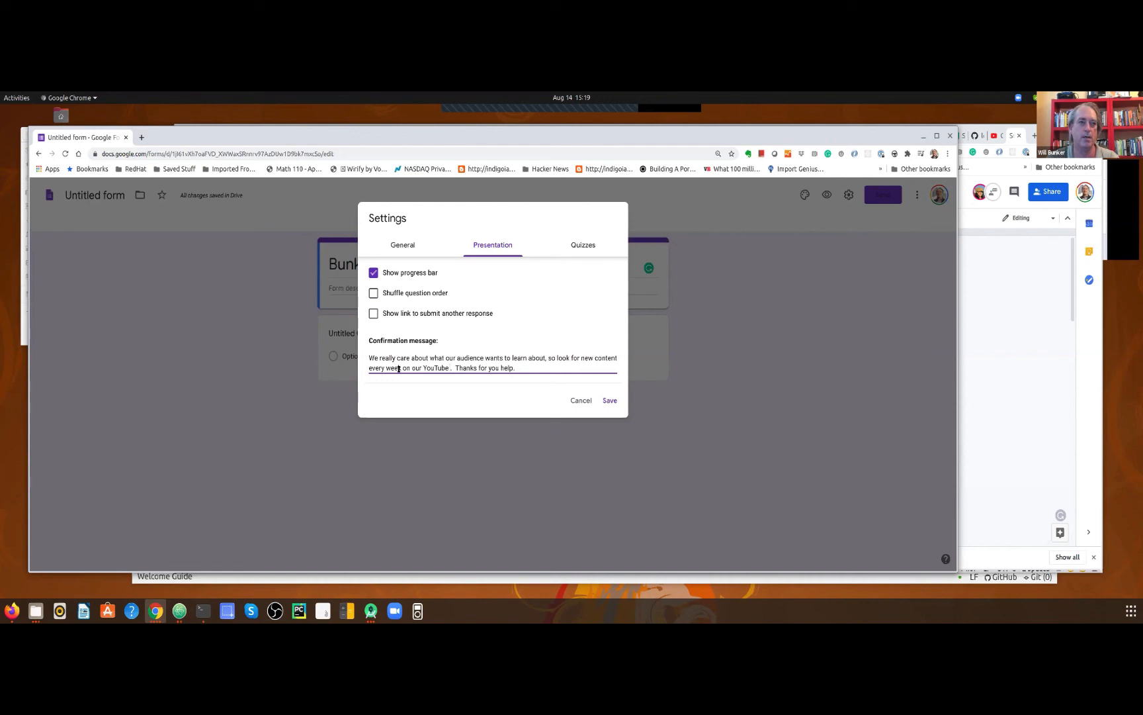
pyautogui.write(' channel')
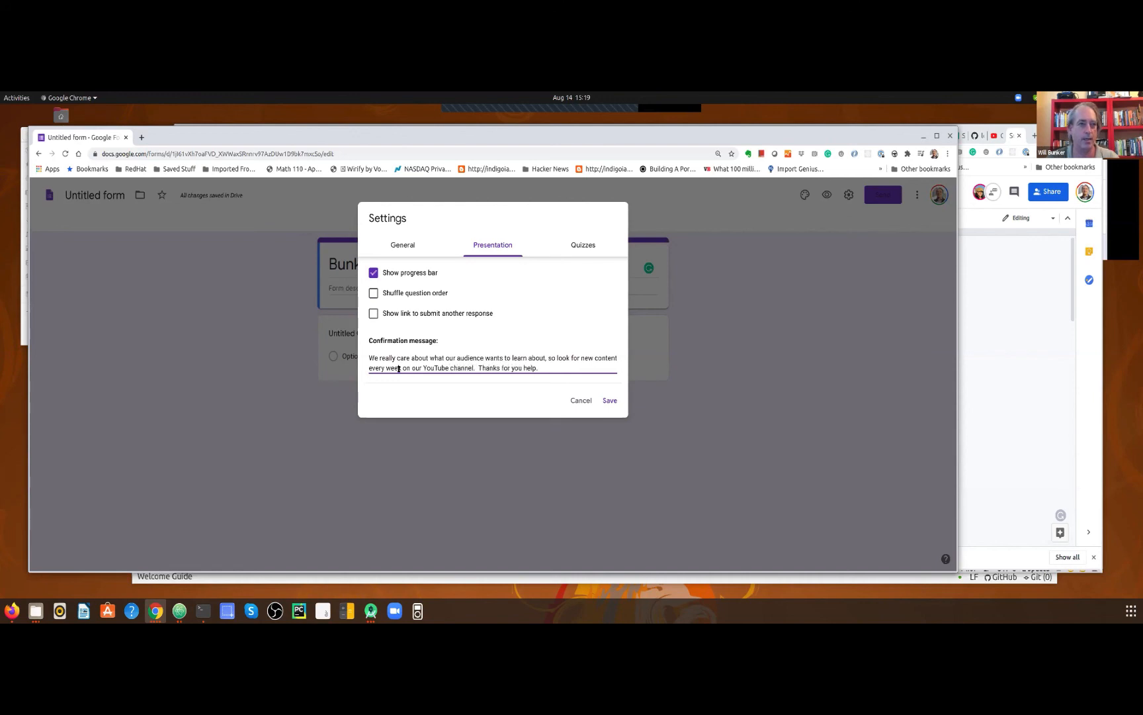
pyautogui.write(':')
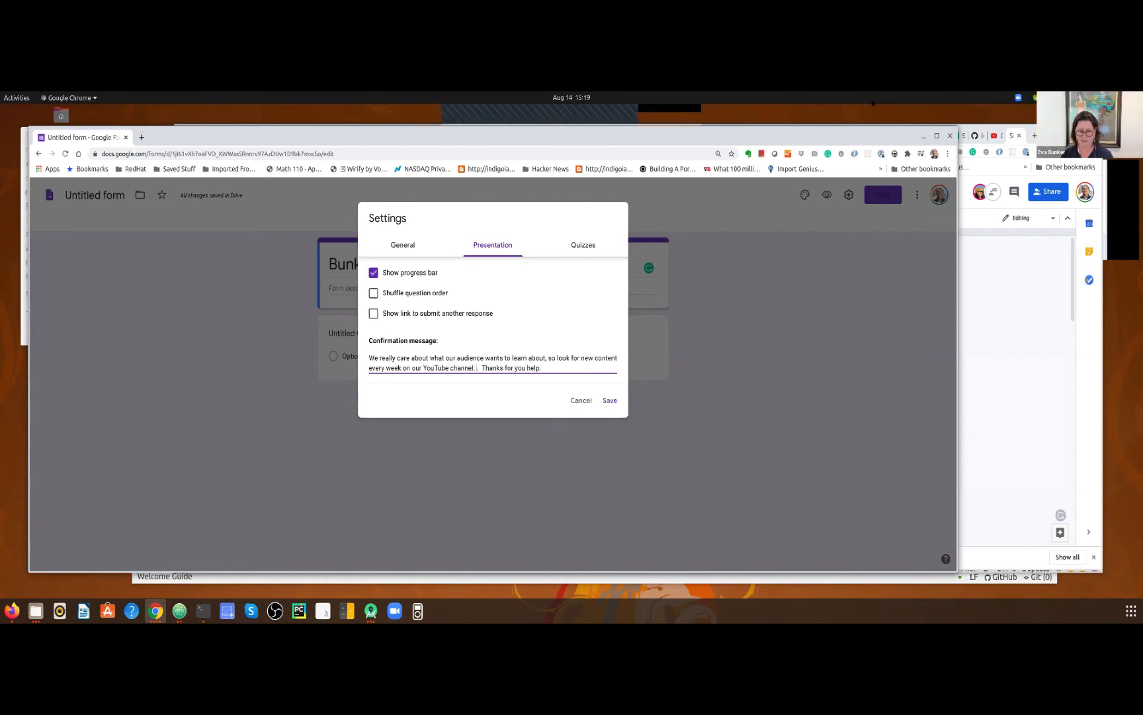
# Leave the form settings and open youtube.com in a new browser tab beside the form
pyautogui.click(994, 135)
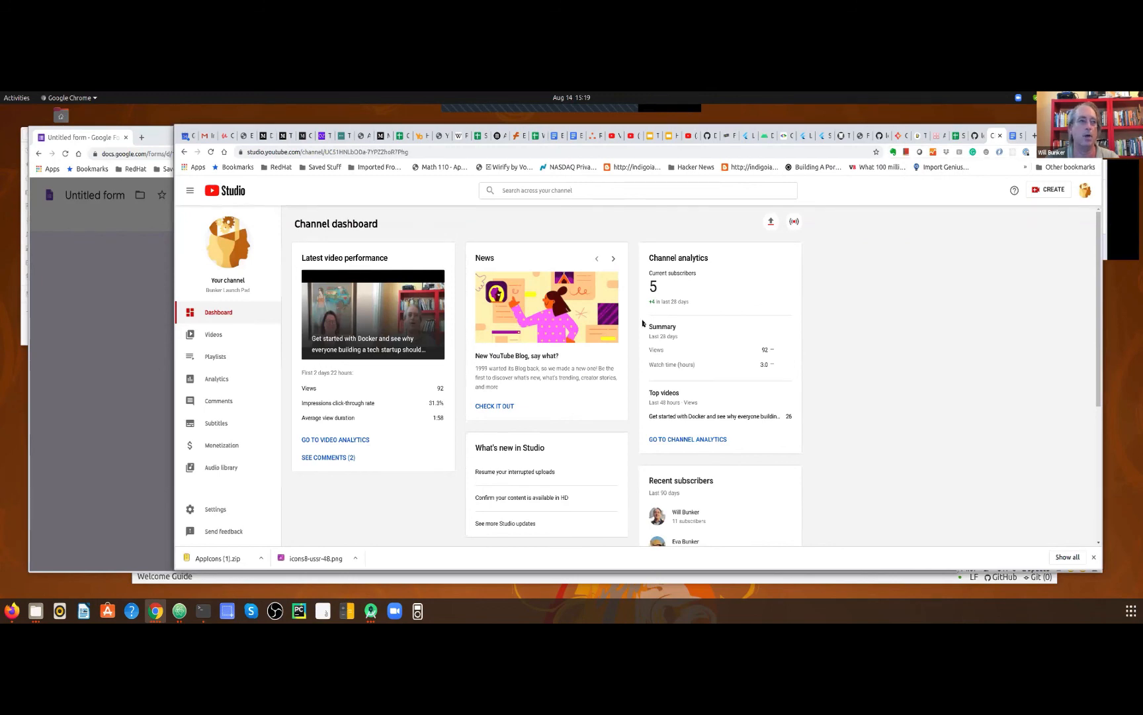
pyautogui.click(114, 317)
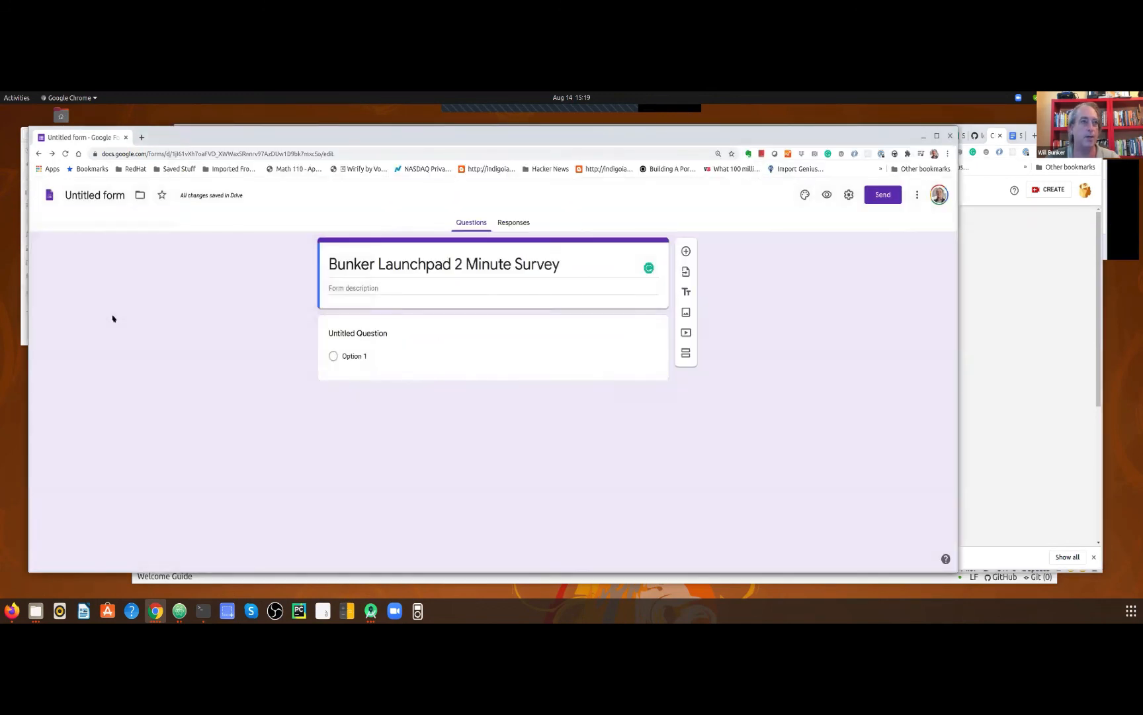
pyautogui.hotkey('ctrl', 't')
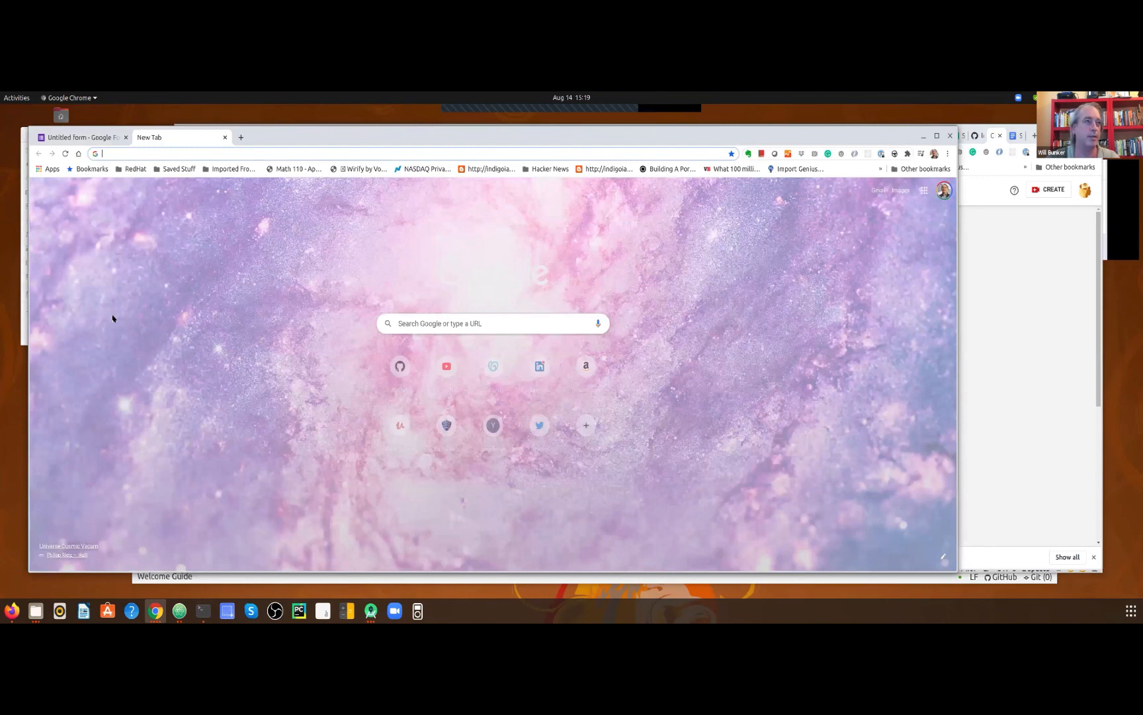
pyautogui.write('youtube.com')
pyautogui.press('Return')
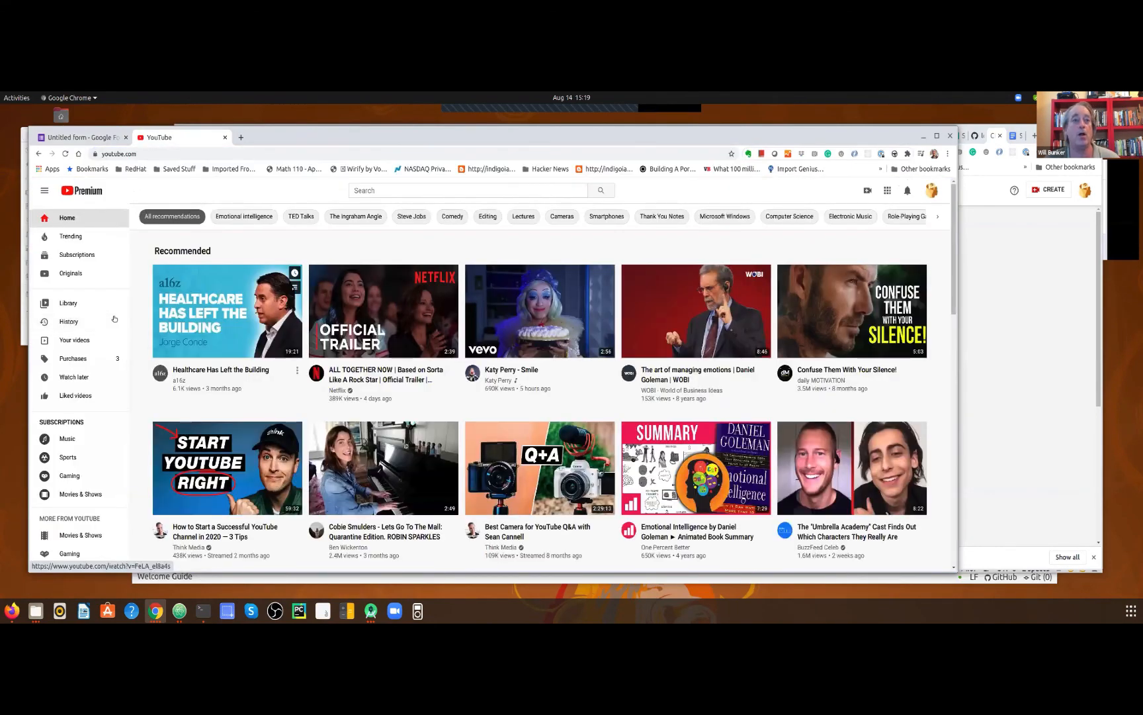
# Search YouTube for "Bunker Launchpad", open the Bunker Launch Pad channel and copy its address
pyautogui.click(395, 191)
pyautogui.write('Bun')
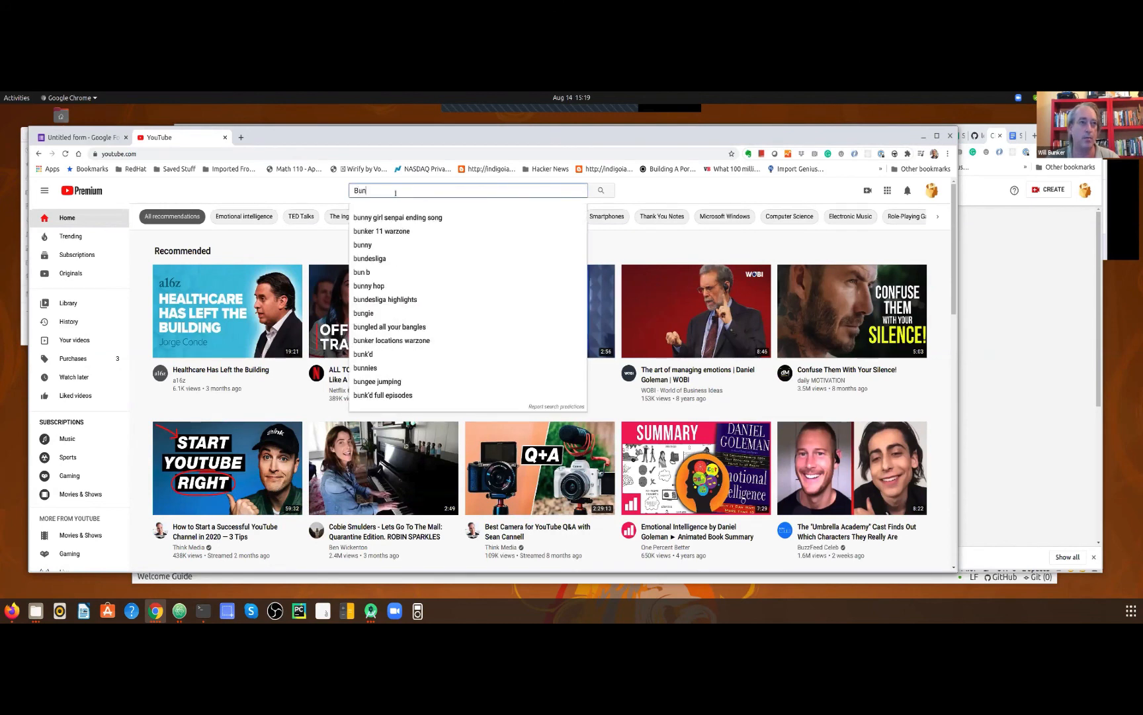
pyautogui.write('ker Launc')
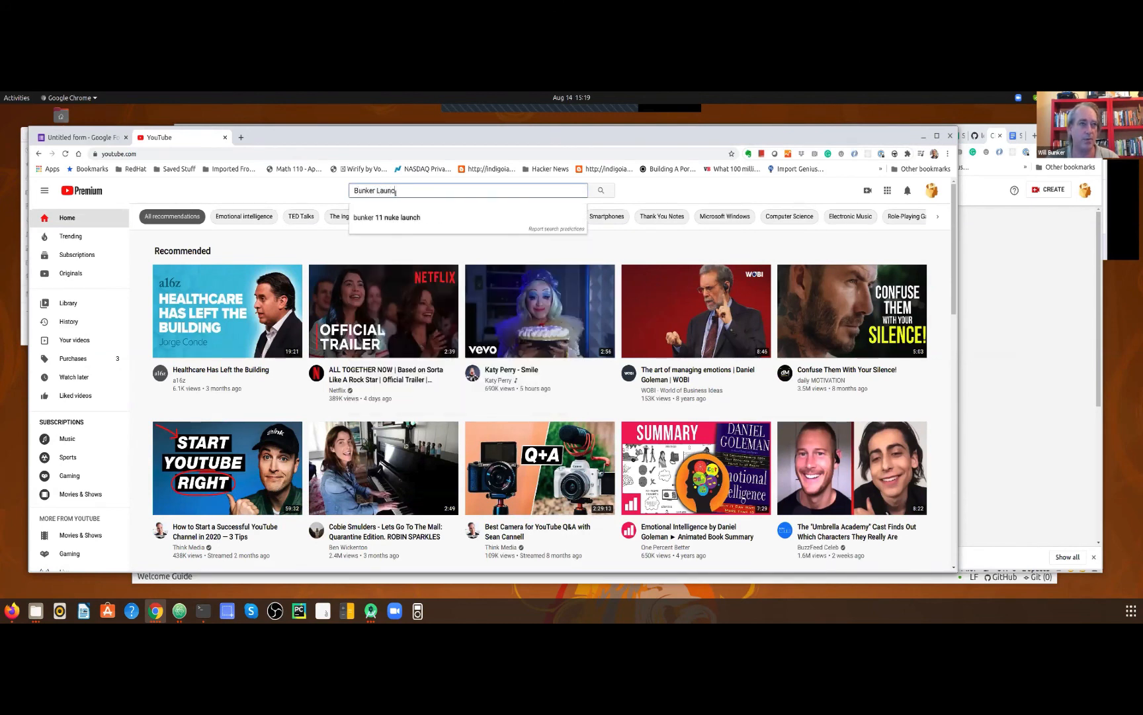
pyautogui.write('hpad')
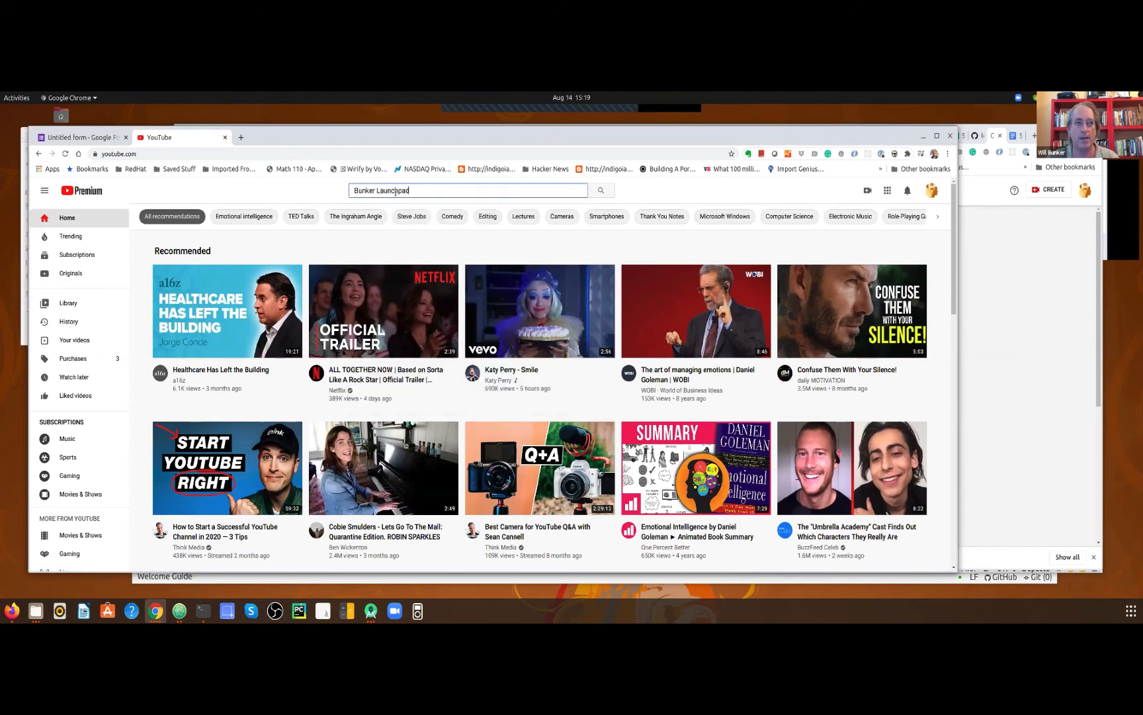
pyautogui.press('Return')
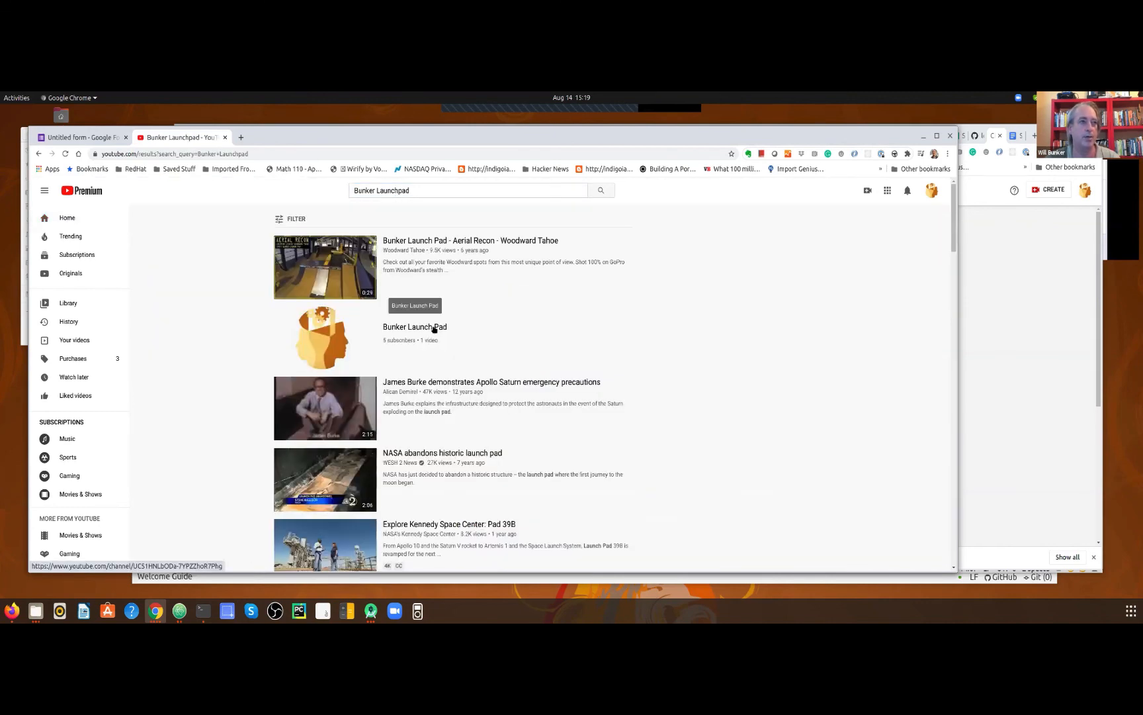
pyautogui.click(433, 333)
pyautogui.click(272, 153)
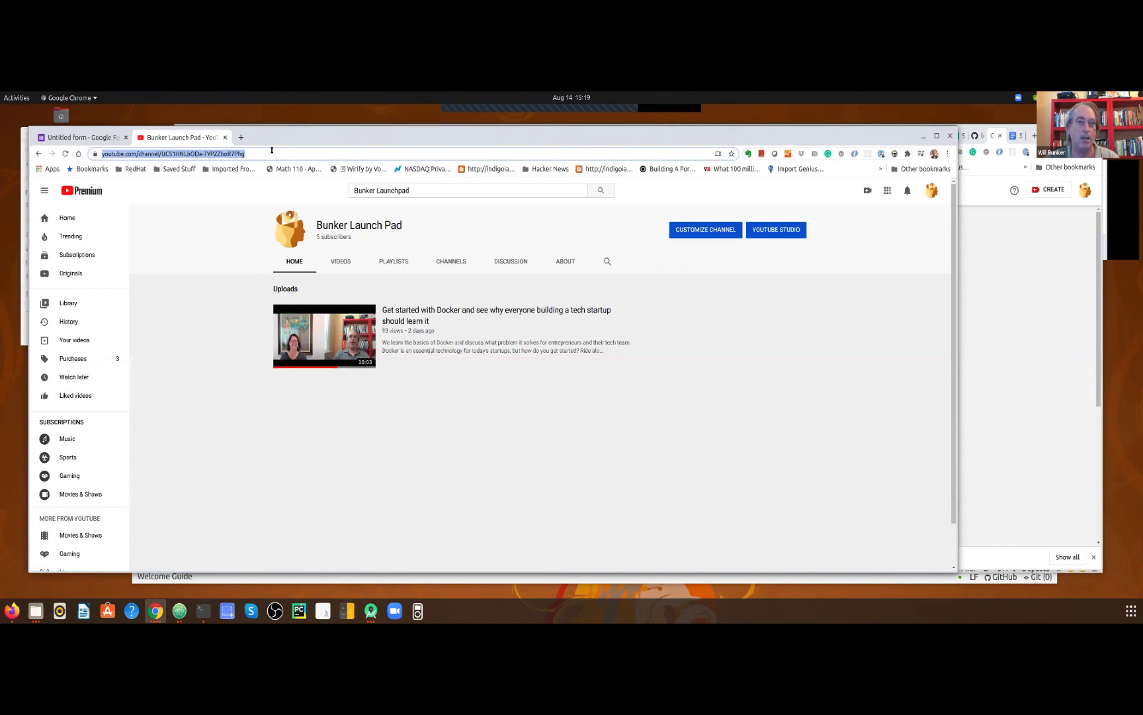
pyautogui.hotkey('alt', 'Tab')
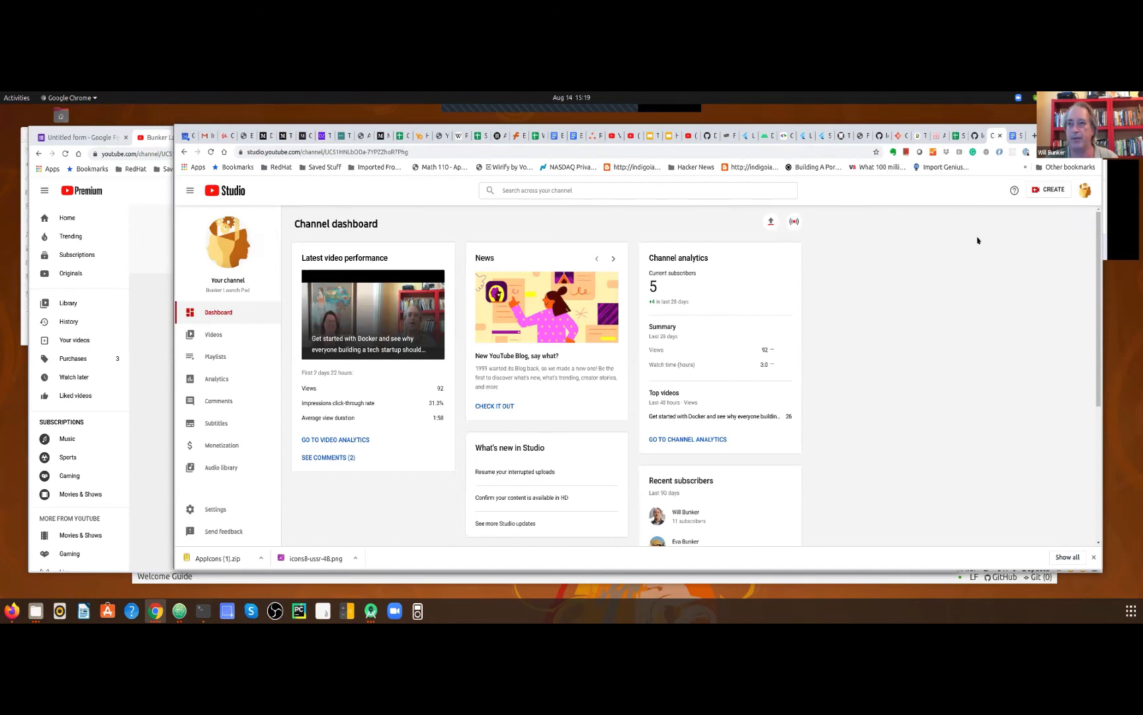
pyautogui.hotkey('alt', 'Tab')
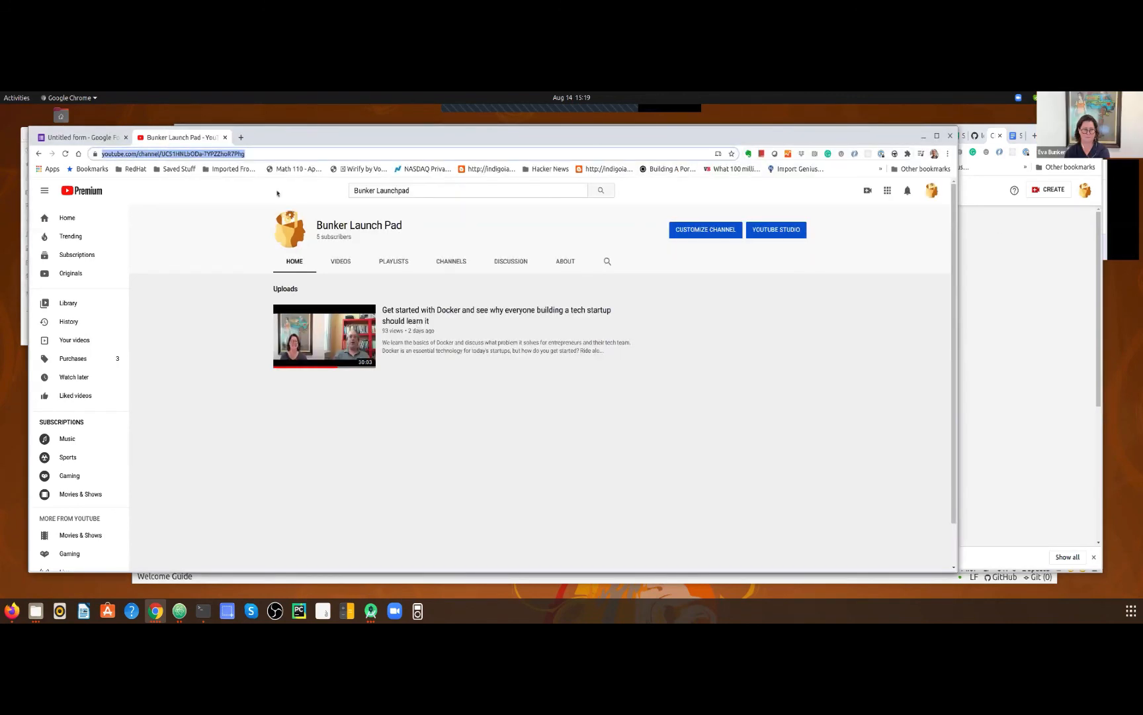
# Set the form's confirmation message to thank respondents and end with "Be sure to check our YouTube channel for weekly updates:" and the channel address
pyautogui.click(98, 140)
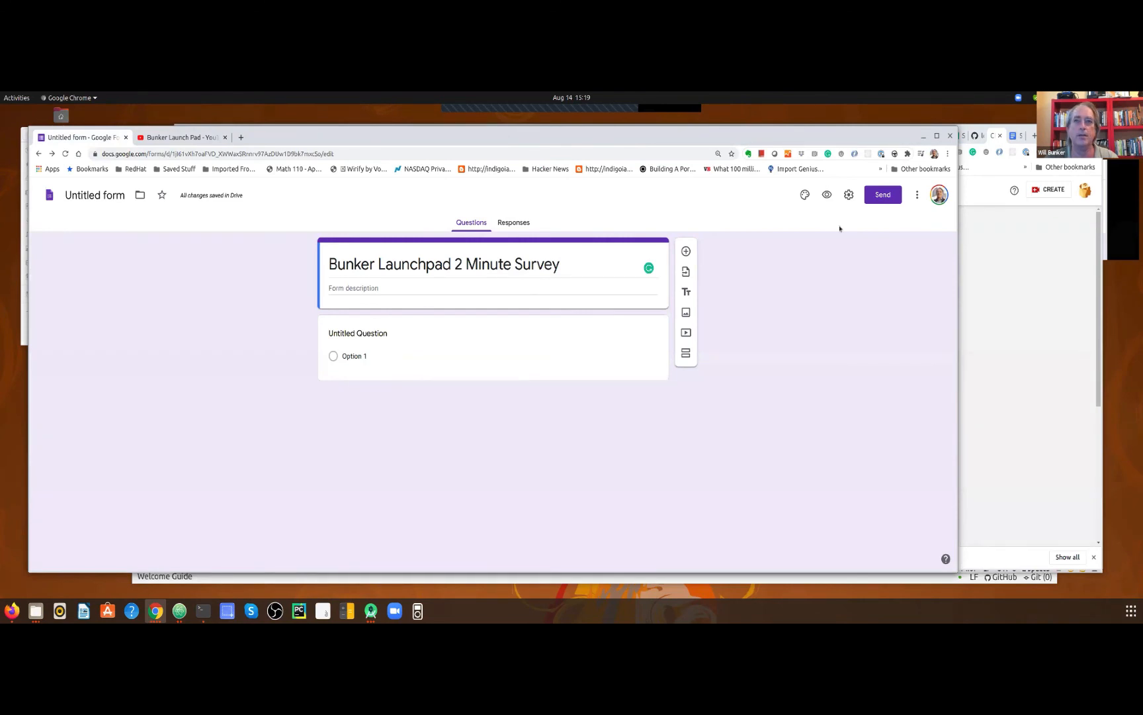
pyautogui.click(849, 194)
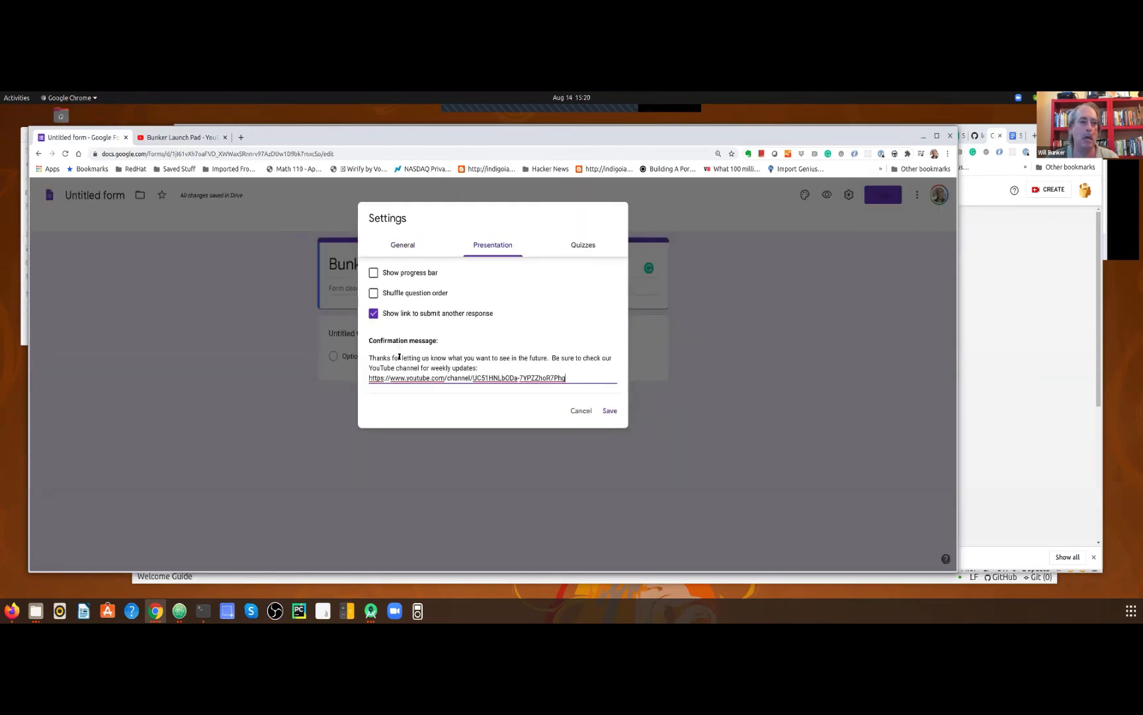
pyautogui.press('Up')
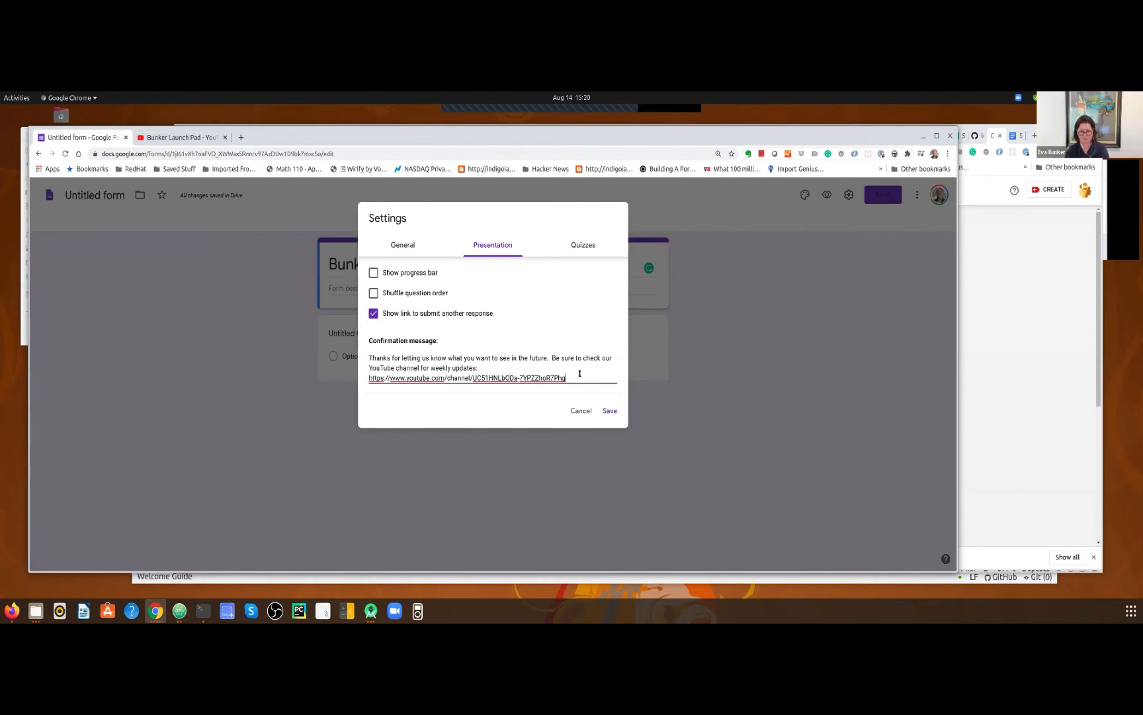
# Show the progress bar, turn off the link to submit another response and save the form settings
pyautogui.click(384, 268)
pyautogui.click(373, 314)
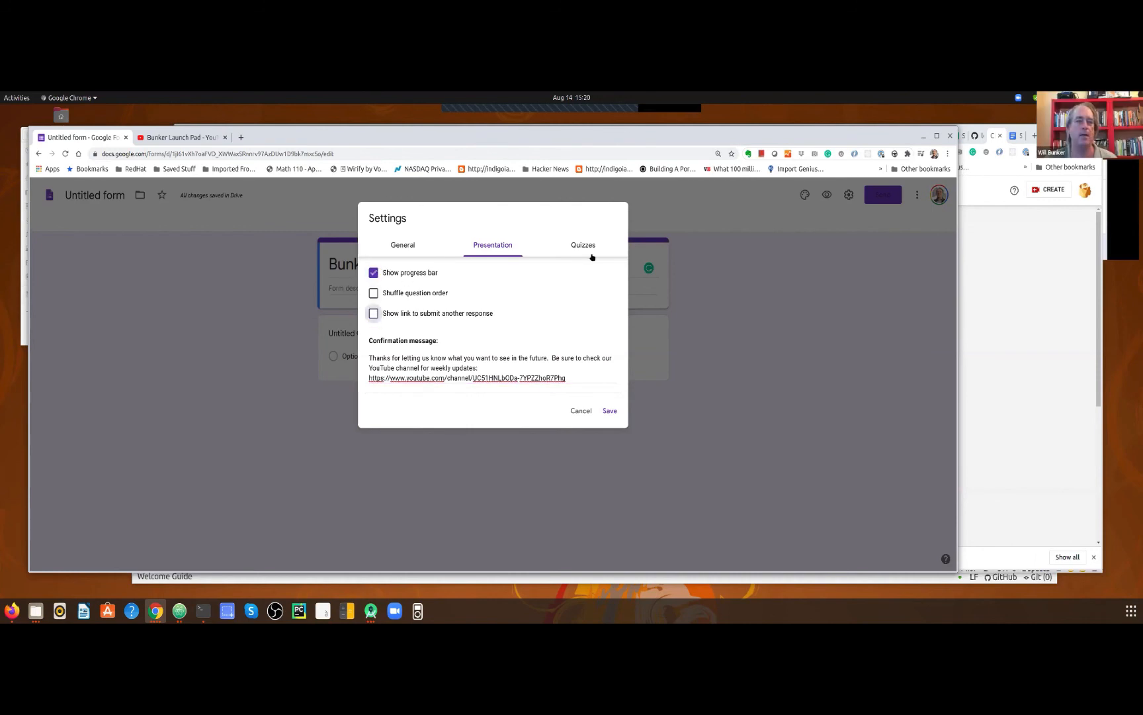
pyautogui.click(582, 249)
pyautogui.click(503, 246)
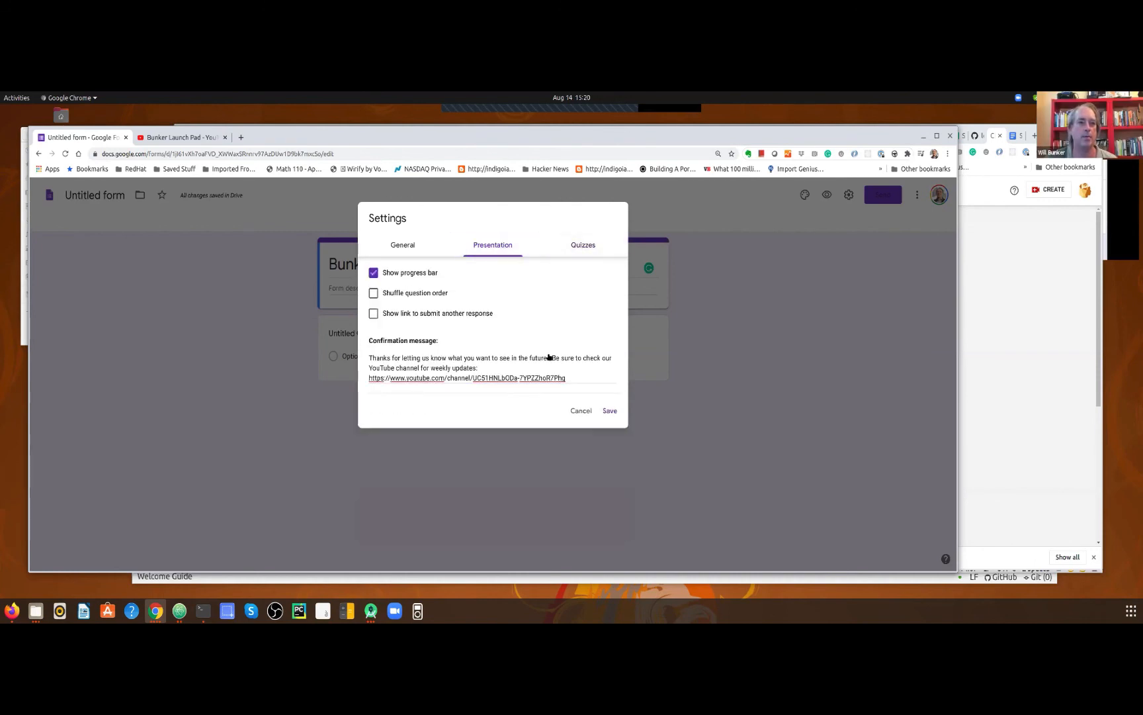
pyautogui.click(608, 411)
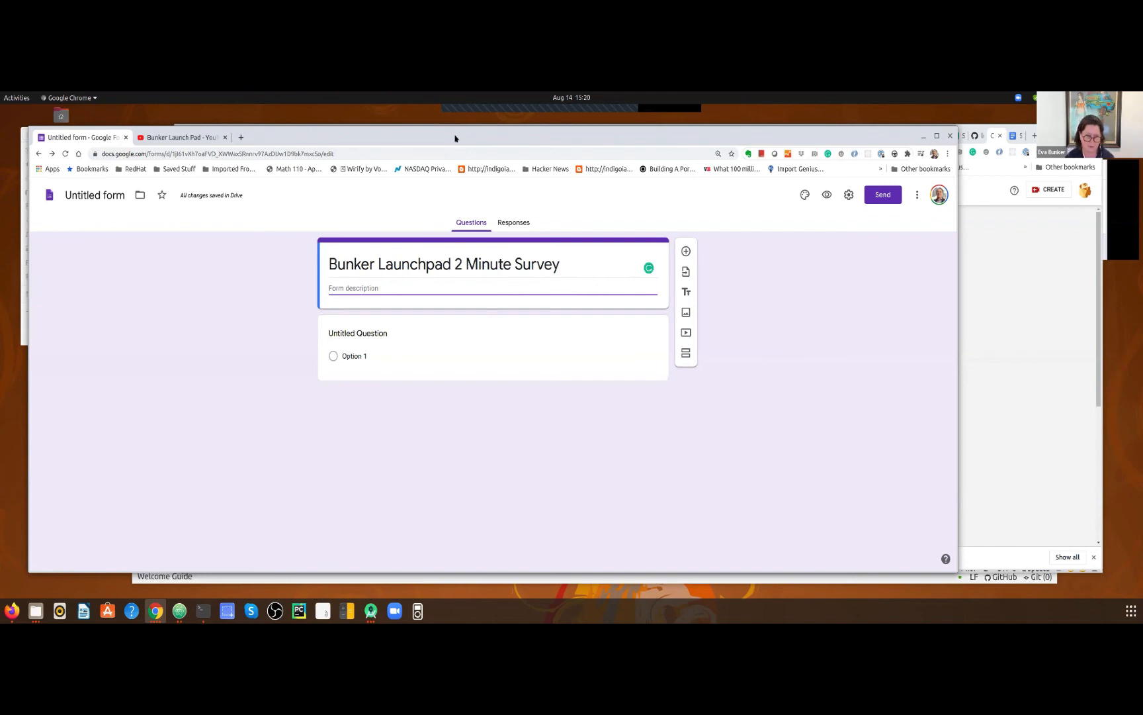
# Search the web for "unsplash" in a new browser tab and open the Unsplash site
pyautogui.hotkey('ctrl', 't')
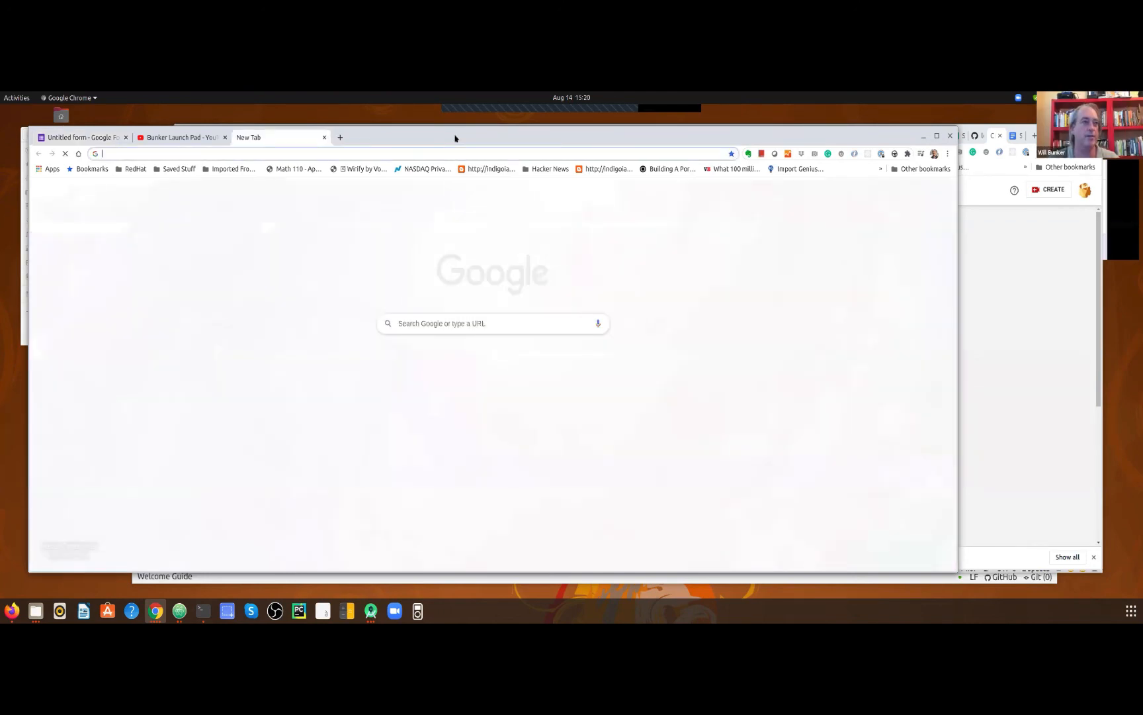
pyautogui.write('unspla')
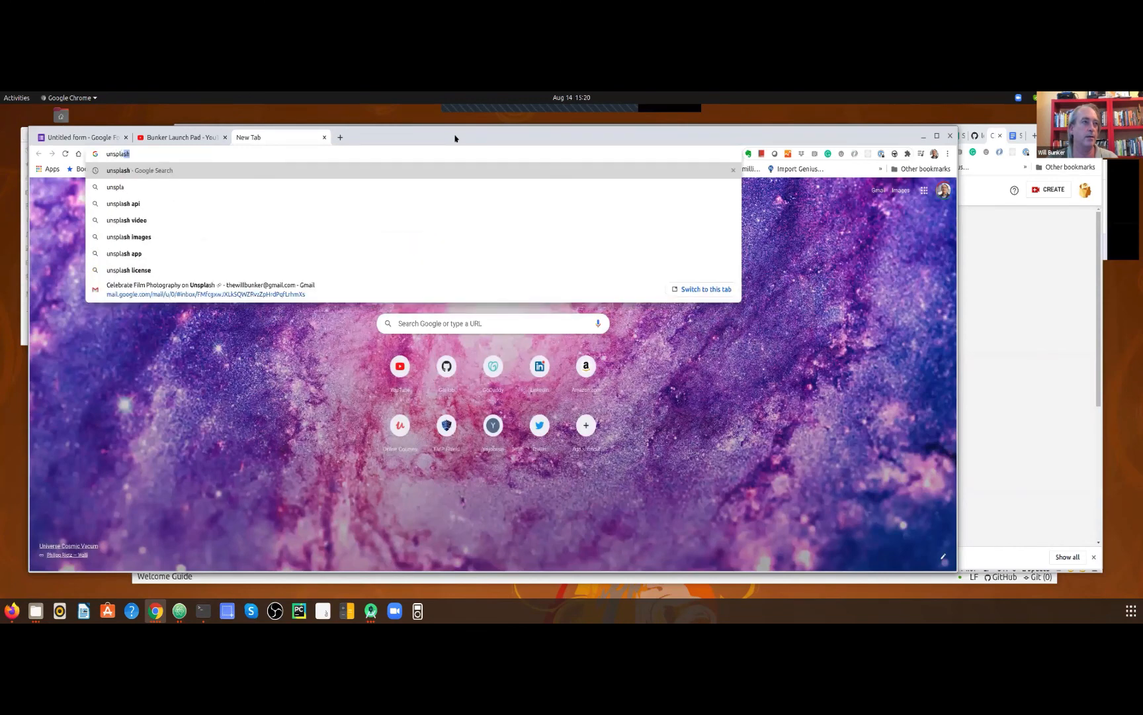
pyautogui.write('sh')
pyautogui.press('Return')
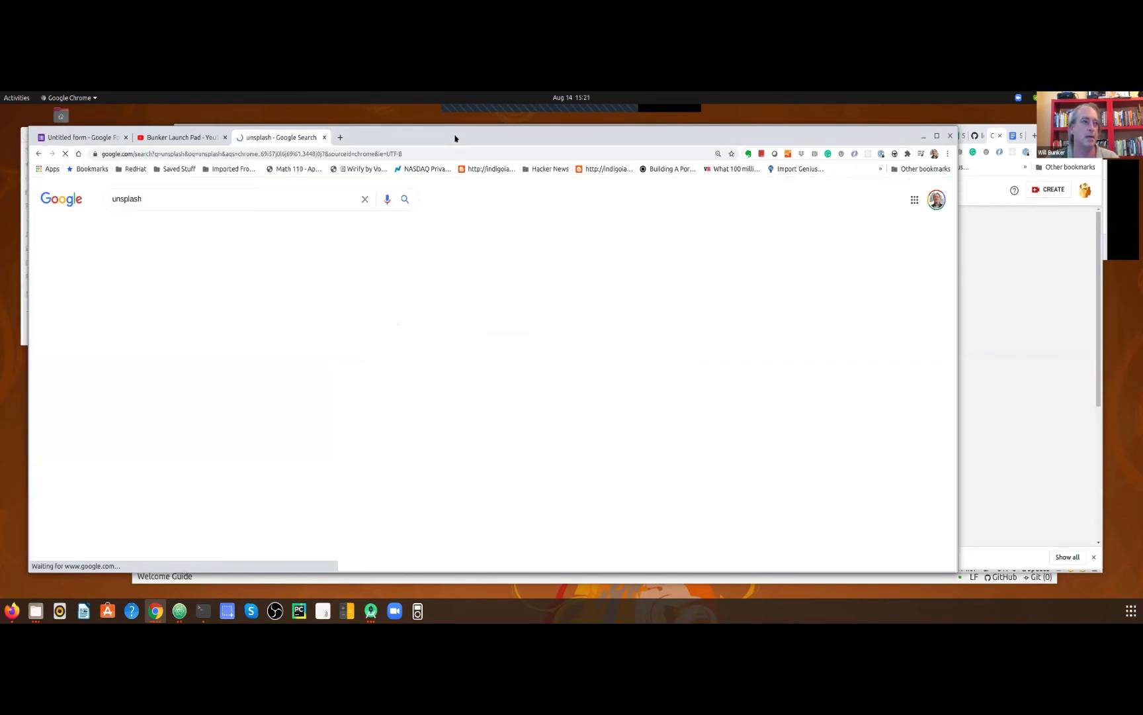
pyautogui.click(247, 284)
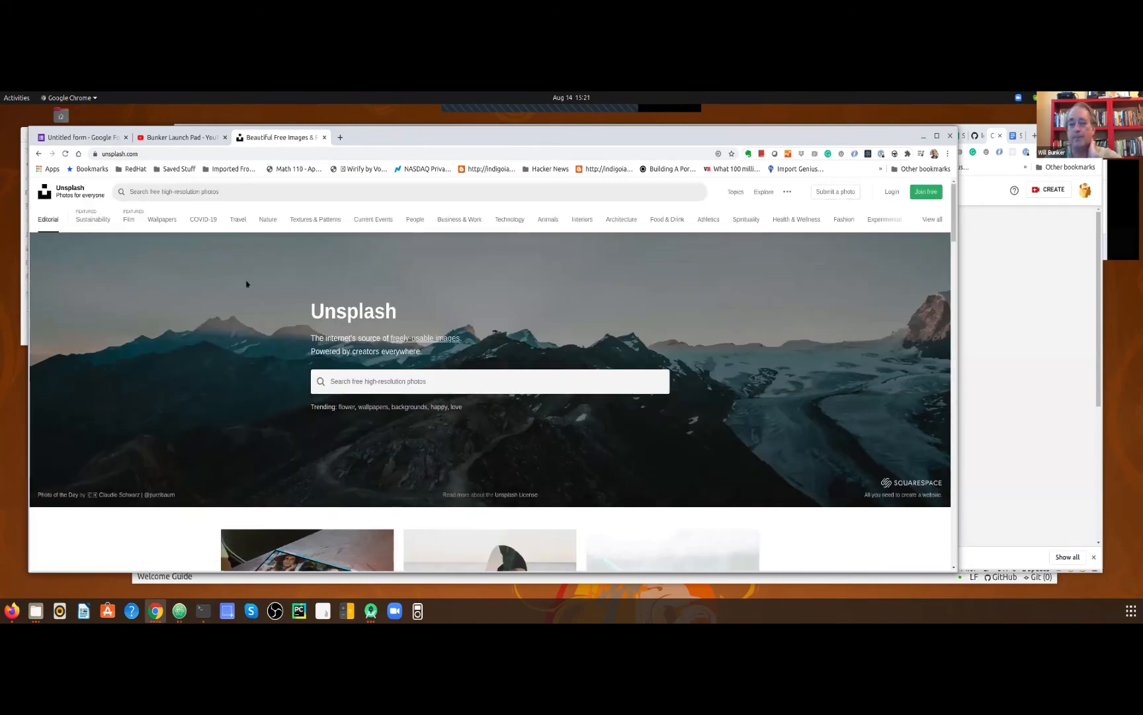
# Search Unsplash for "post it notes" and download the first photo, showing yellow sticky notes on a gray wall
pyautogui.click(352, 382)
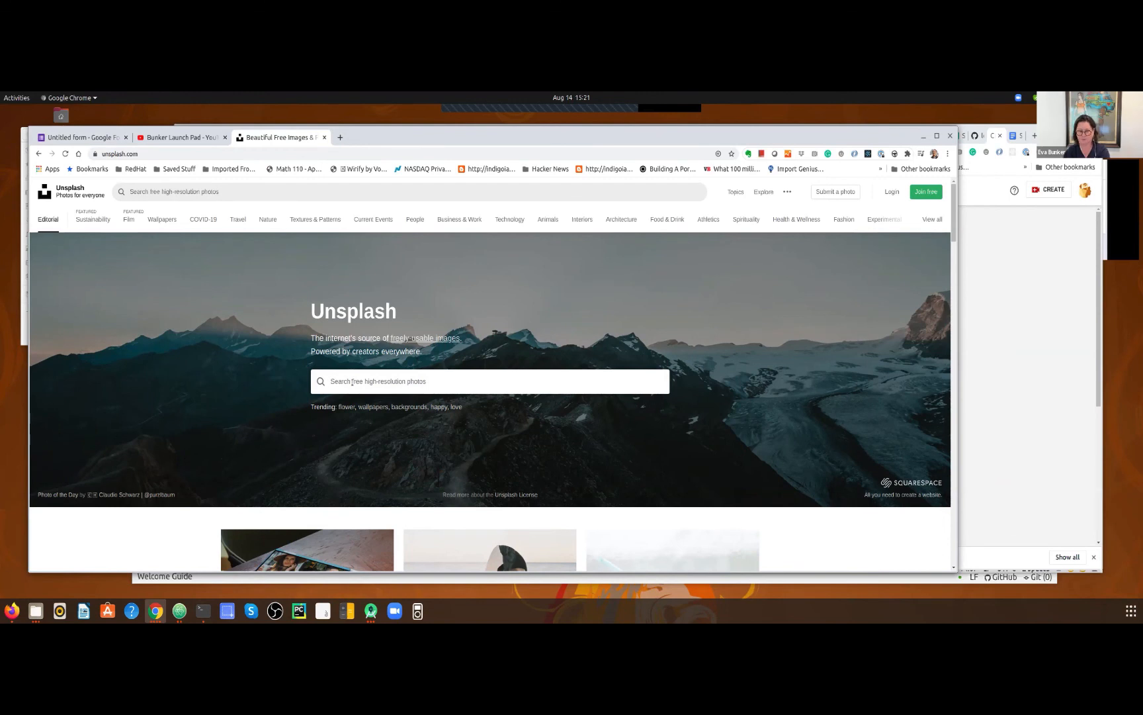
pyautogui.write('postit')
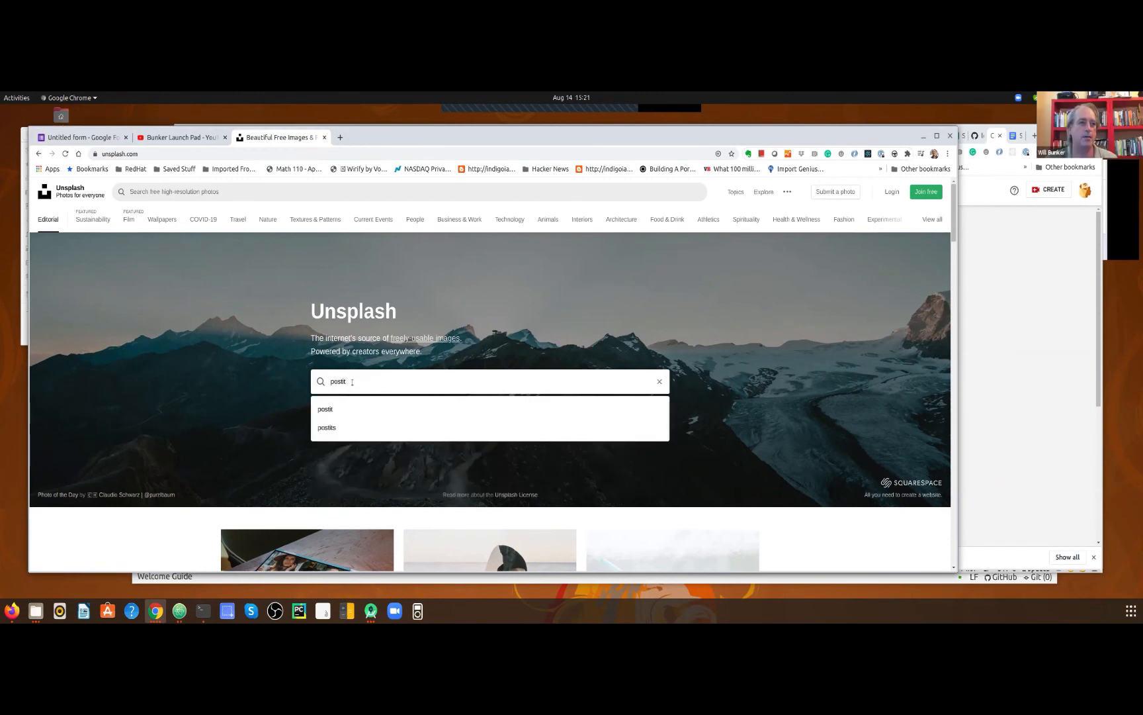
pyautogui.write(' notes')
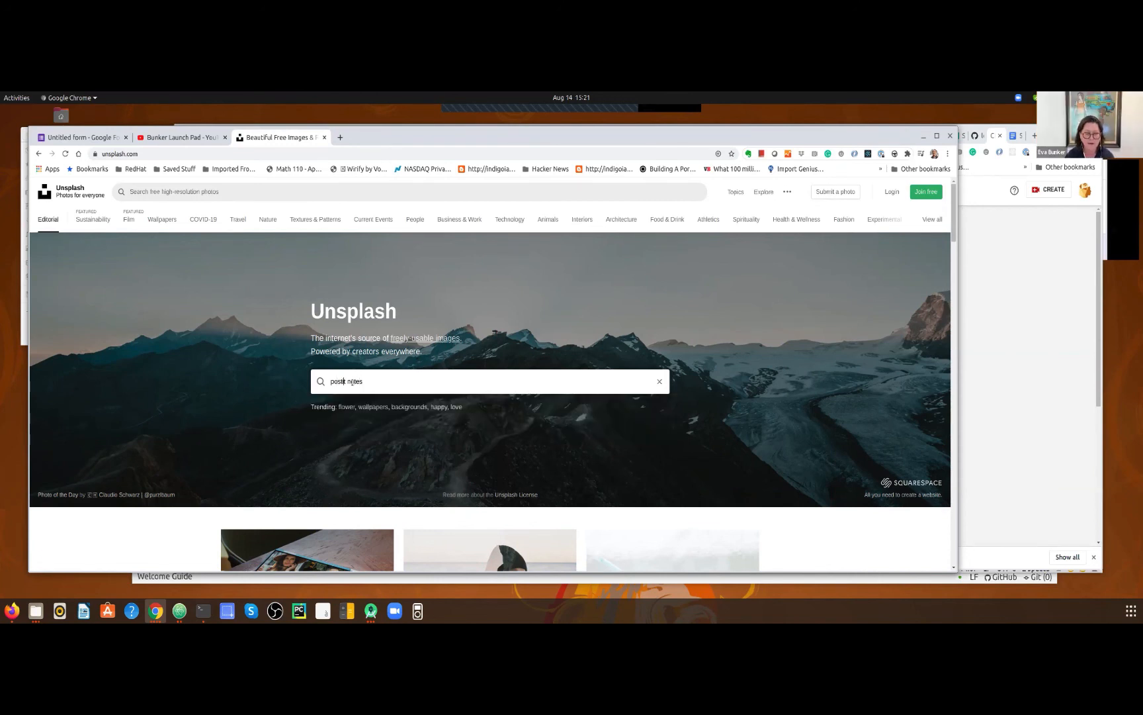
pyautogui.press('Return')
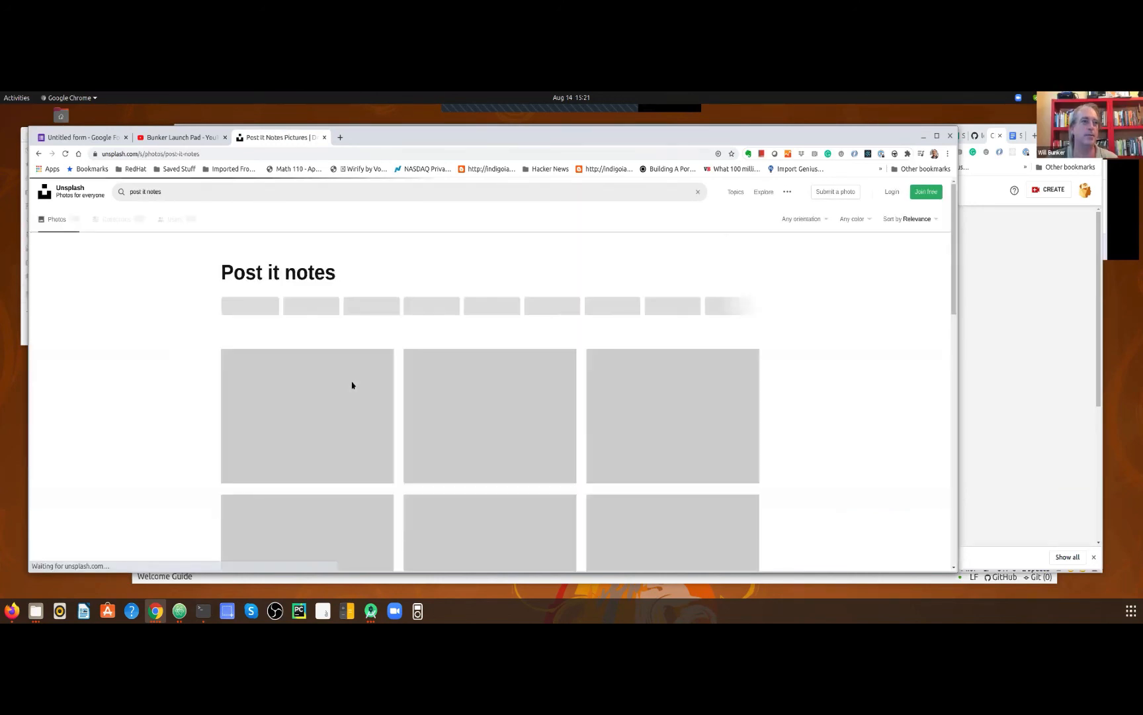
pyautogui.scroll(-1, 352, 384)
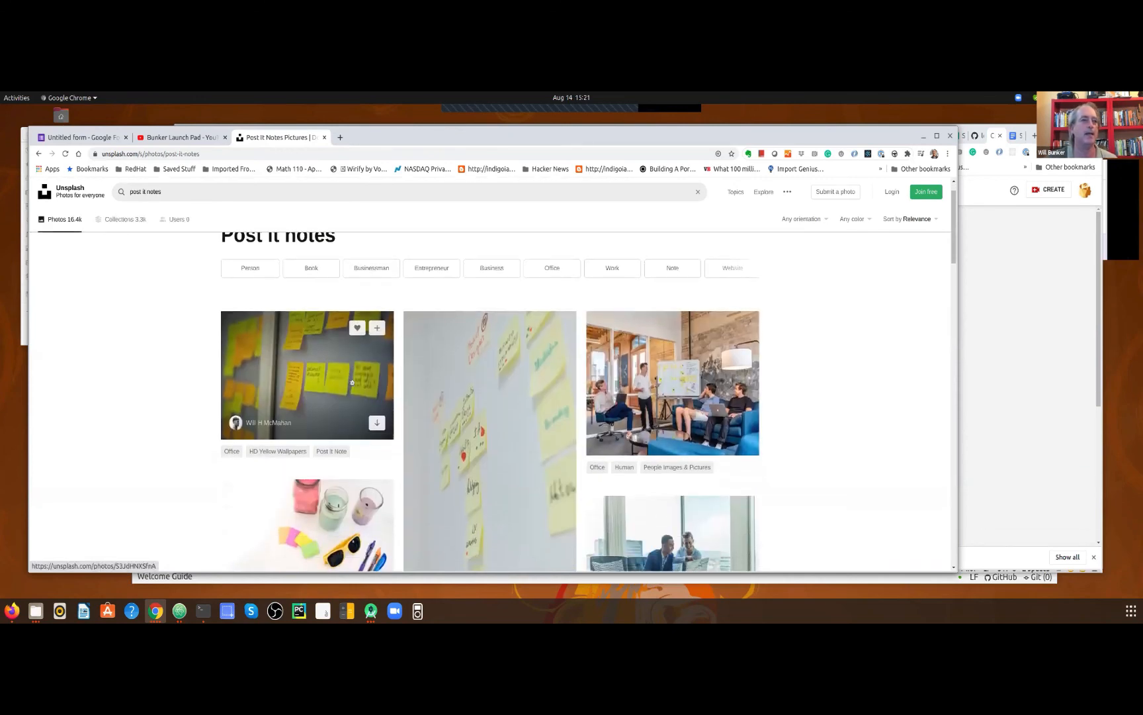
pyautogui.scroll(-1, 352, 383)
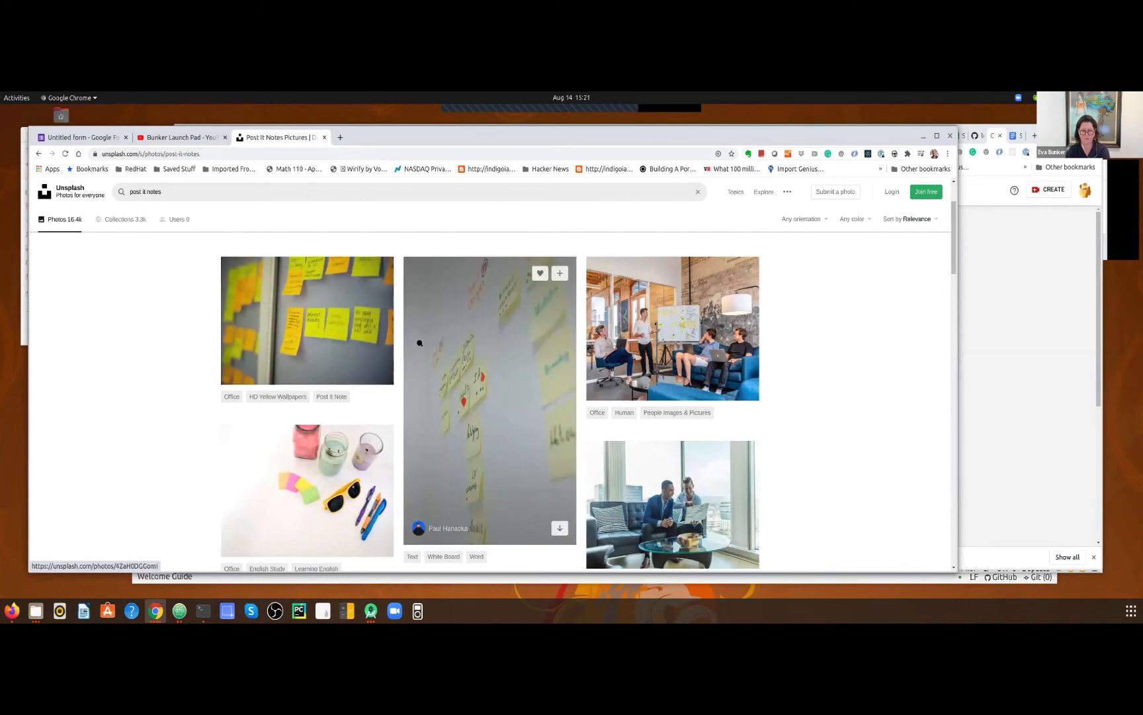
pyautogui.click(375, 368)
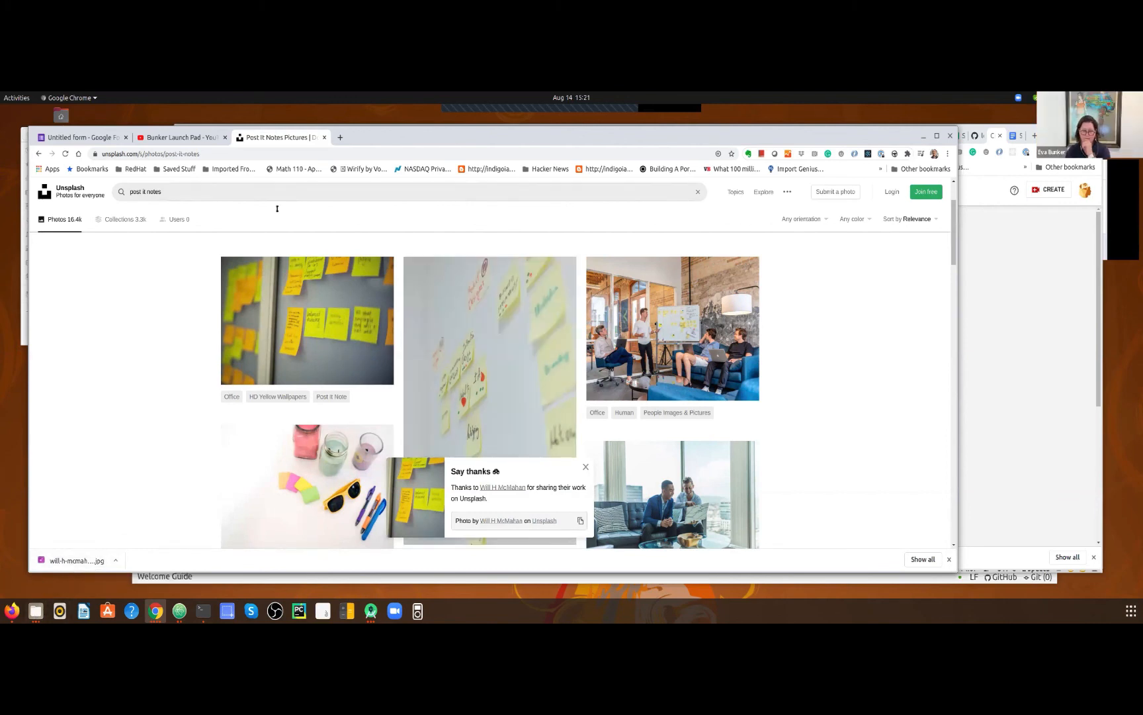
# Return to the survey form and upload the downloaded sticky-note photo from the Downloads folder as its header image
pyautogui.click(79, 137)
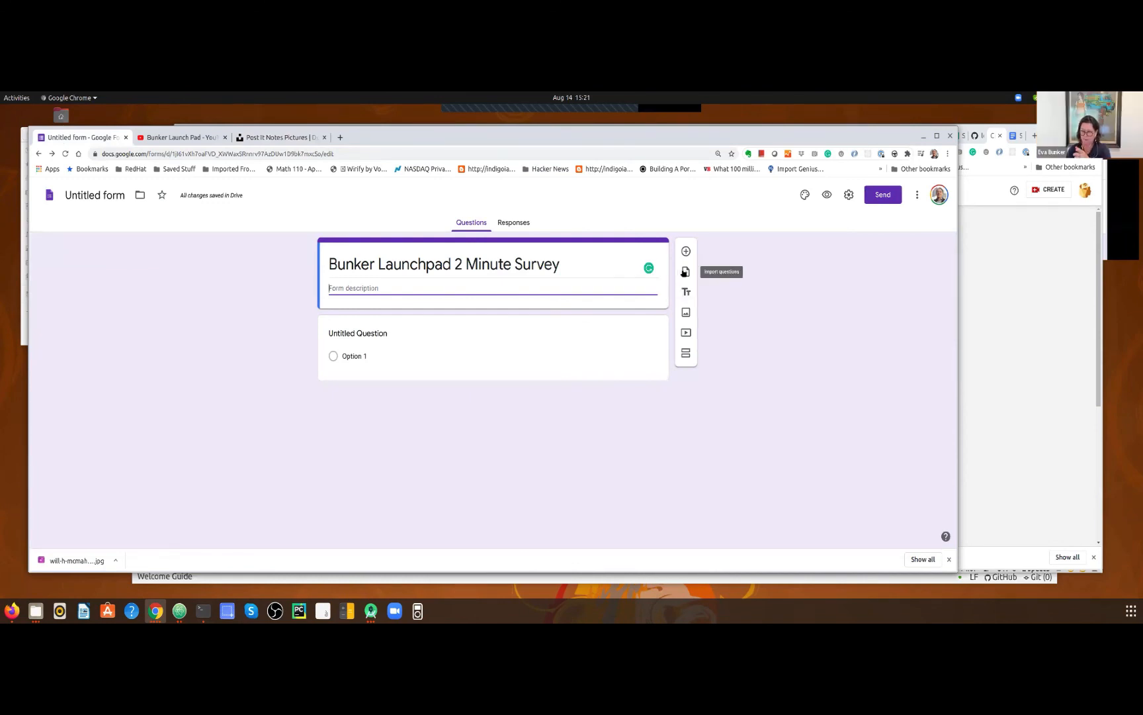
pyautogui.click(800, 195)
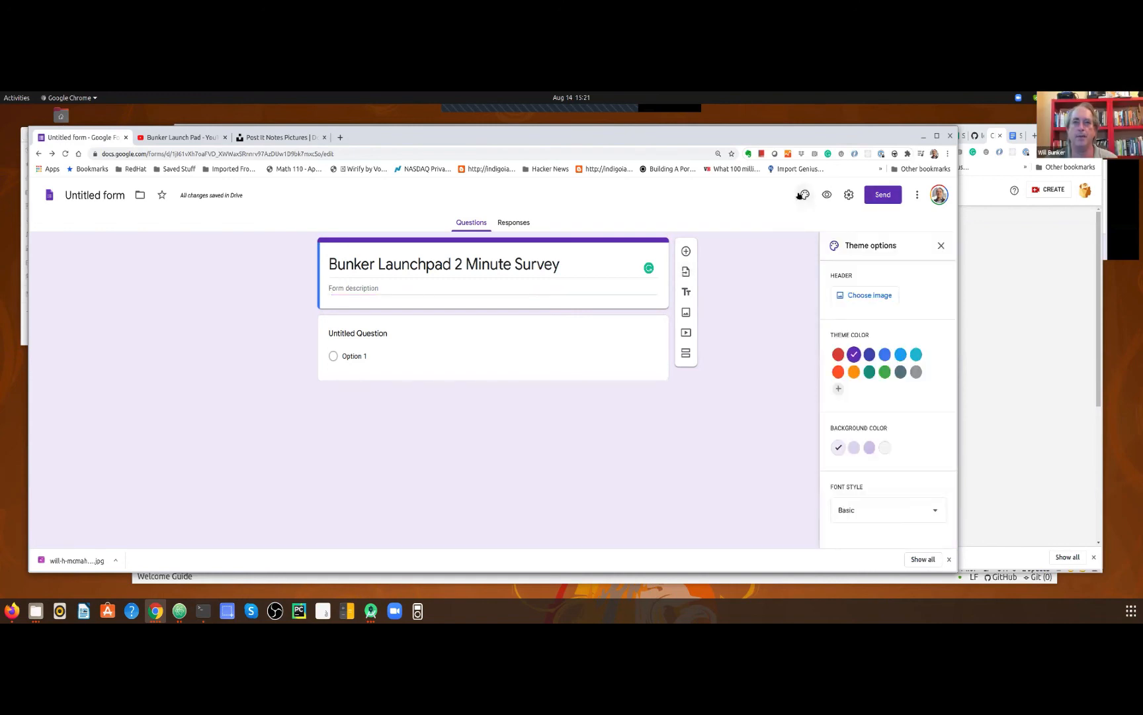
pyautogui.click(852, 296)
pyautogui.click(394, 255)
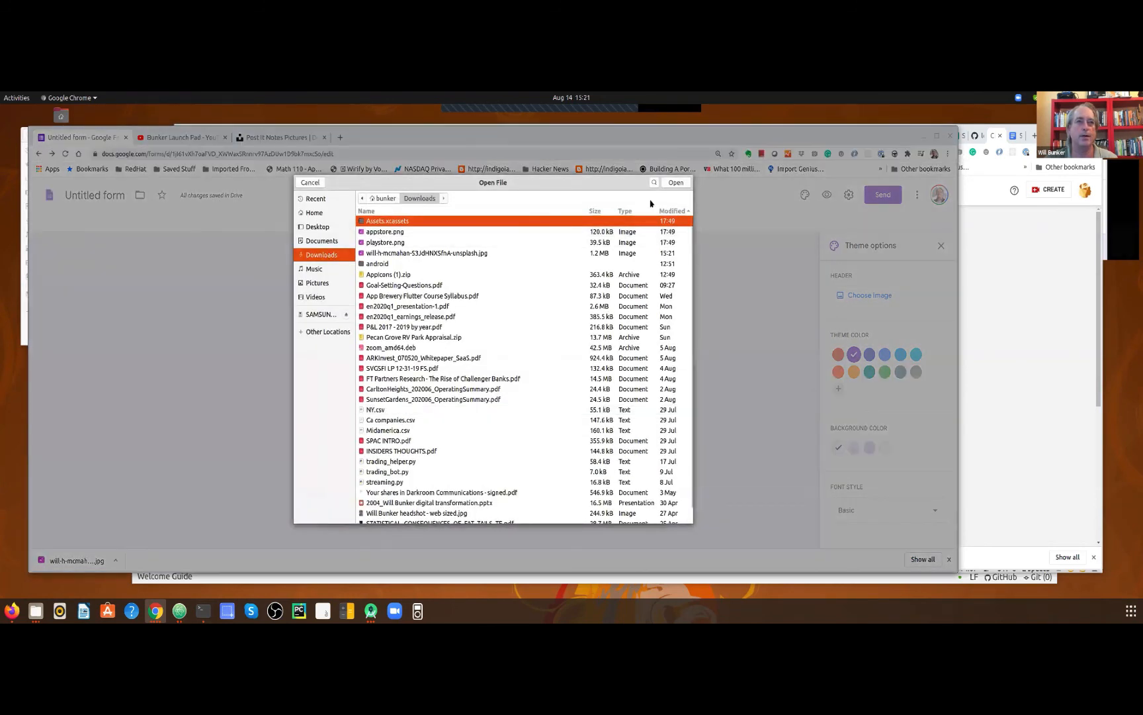
pyautogui.click(688, 212)
pyautogui.click(688, 212)
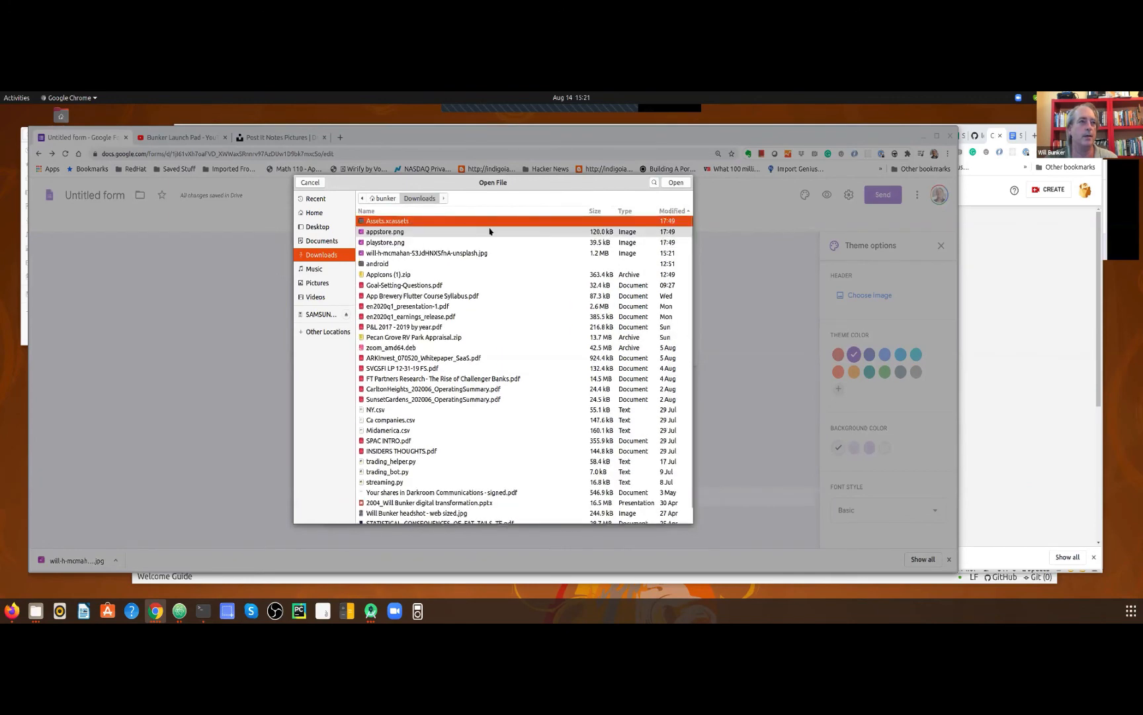
pyautogui.doubleClick(484, 254)
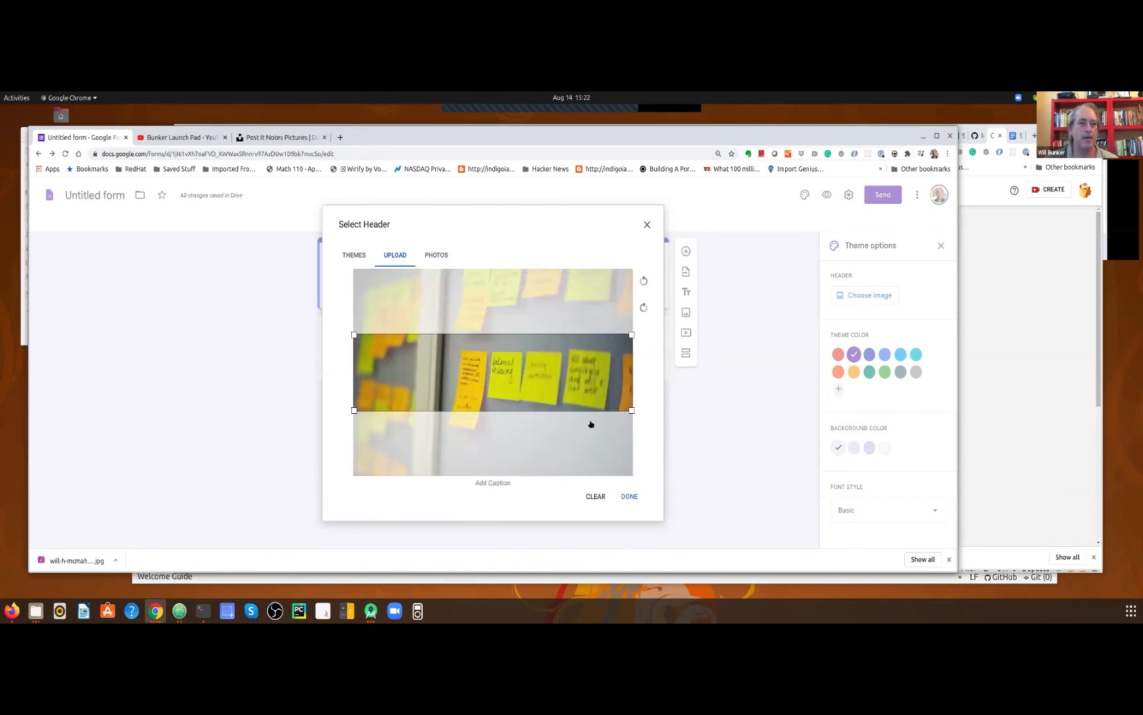
# Position the header crop over the middle row of yellow sticky notes and apply the image
pyautogui.moveTo(577, 424)
pyautogui.mouseDown()
pyautogui.moveTo(576, 434)
pyautogui.moveTo(573, 414)
pyautogui.mouseUp()
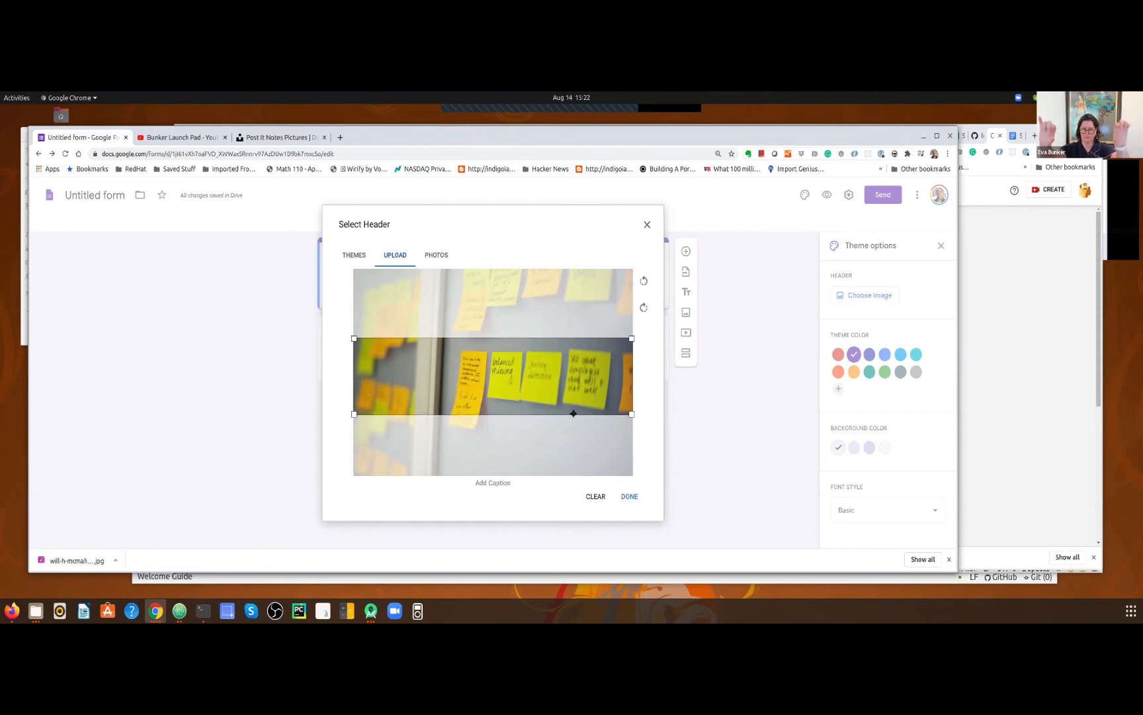
pyautogui.moveTo(573, 413)
pyautogui.mouseDown()
pyautogui.moveTo(572, 437)
pyautogui.moveTo(569, 419)
pyautogui.mouseUp()
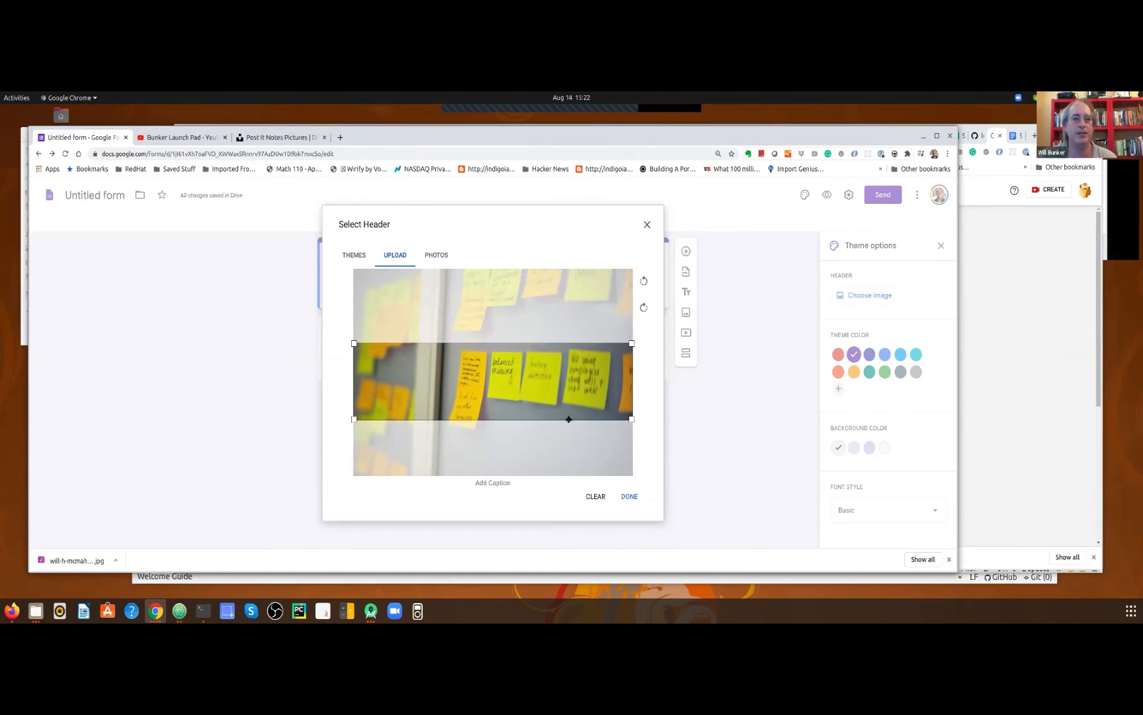
pyautogui.click(627, 497)
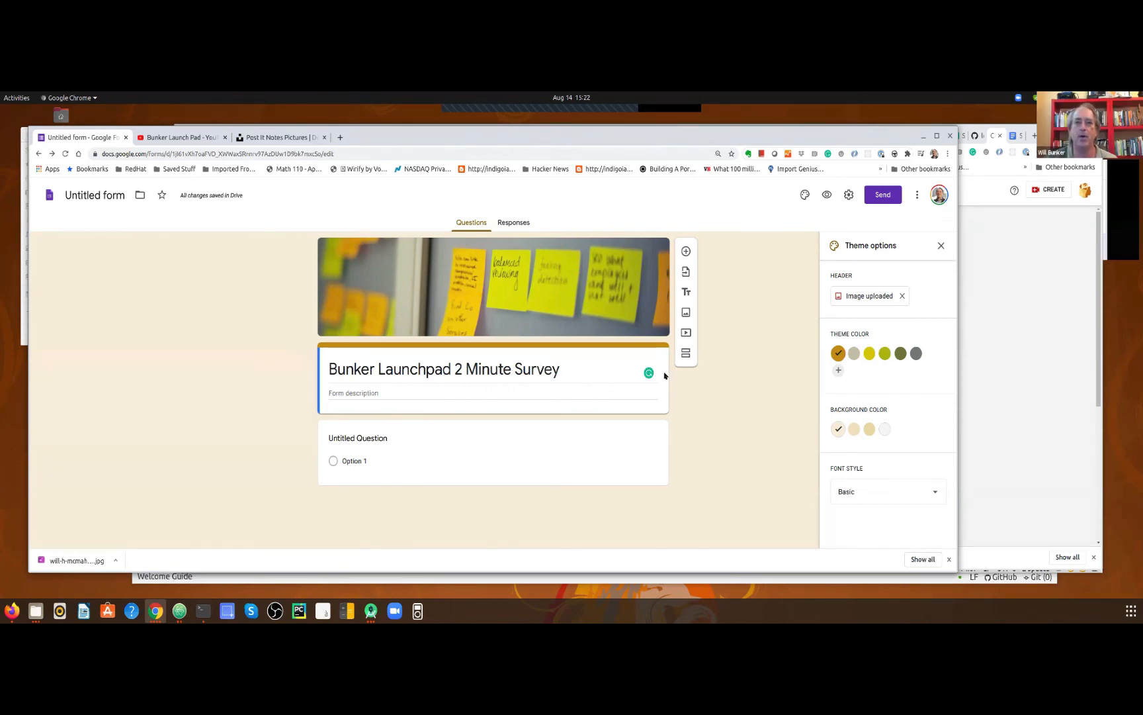
# Try the yellow, olive green and beige theme colors, restore the golden brown one and close the theme options
pyautogui.click(868, 355)
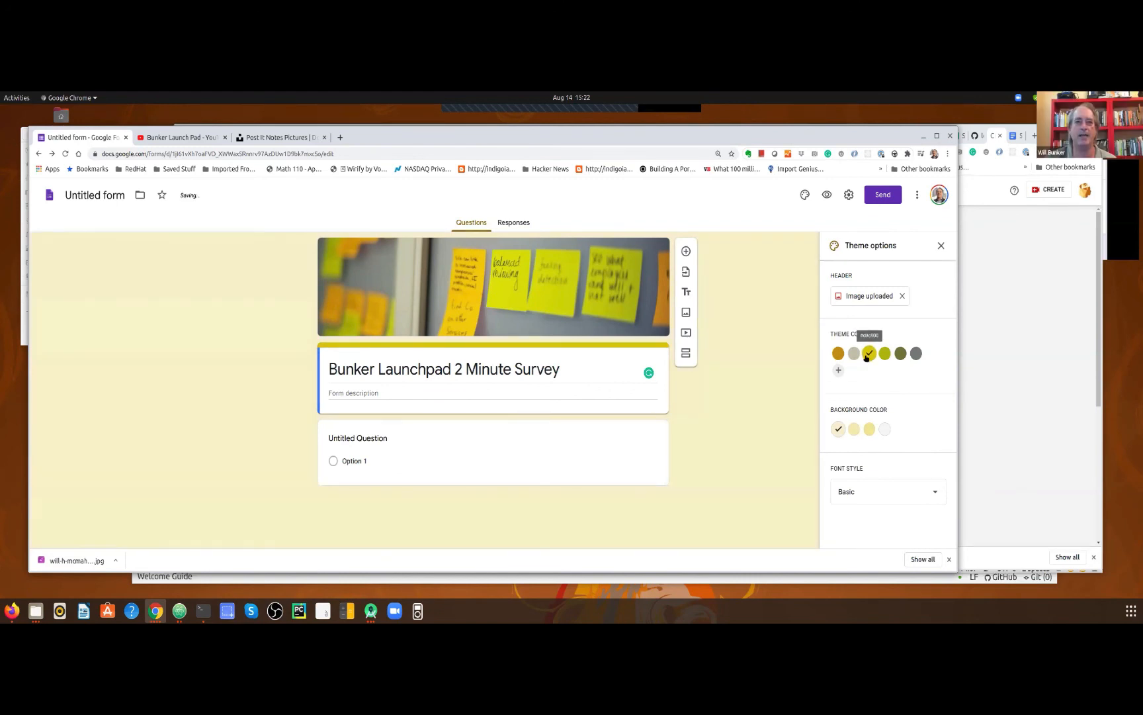
pyautogui.click(839, 354)
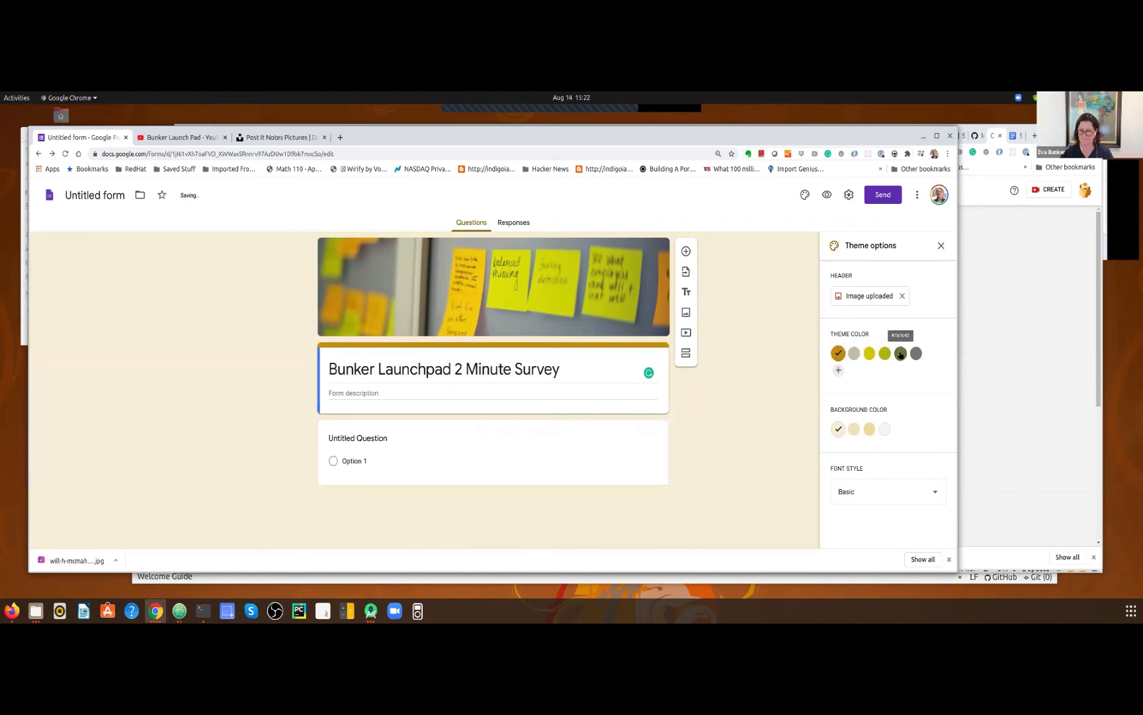
pyautogui.click(900, 354)
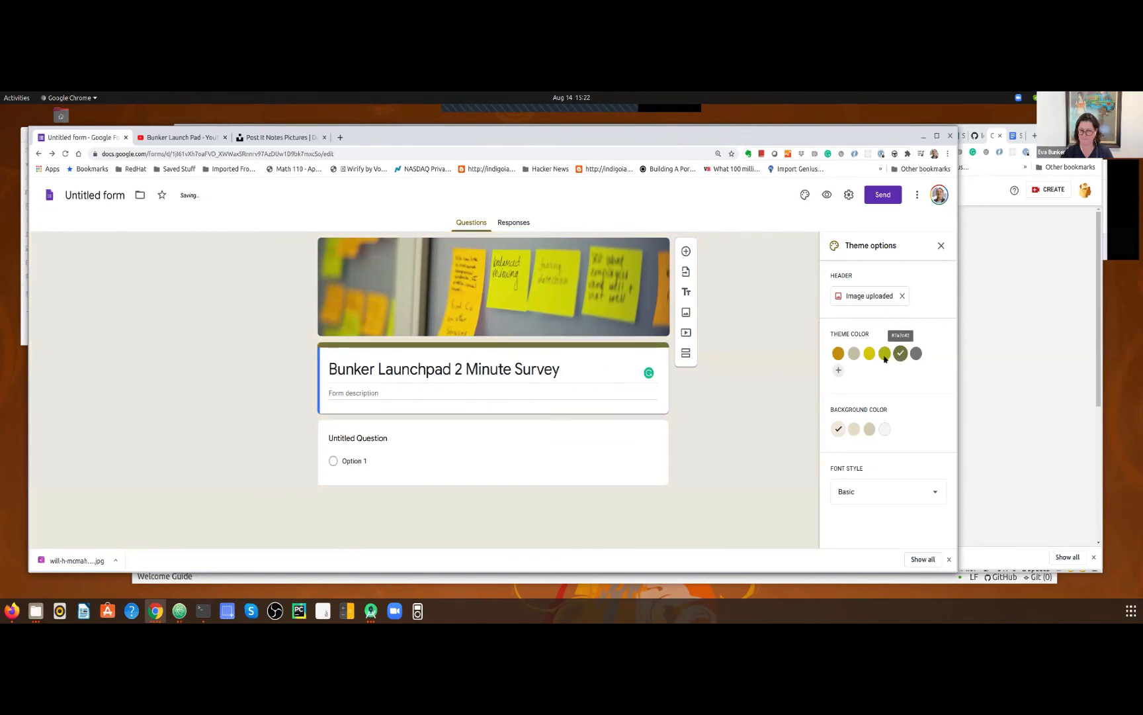
pyautogui.click(868, 354)
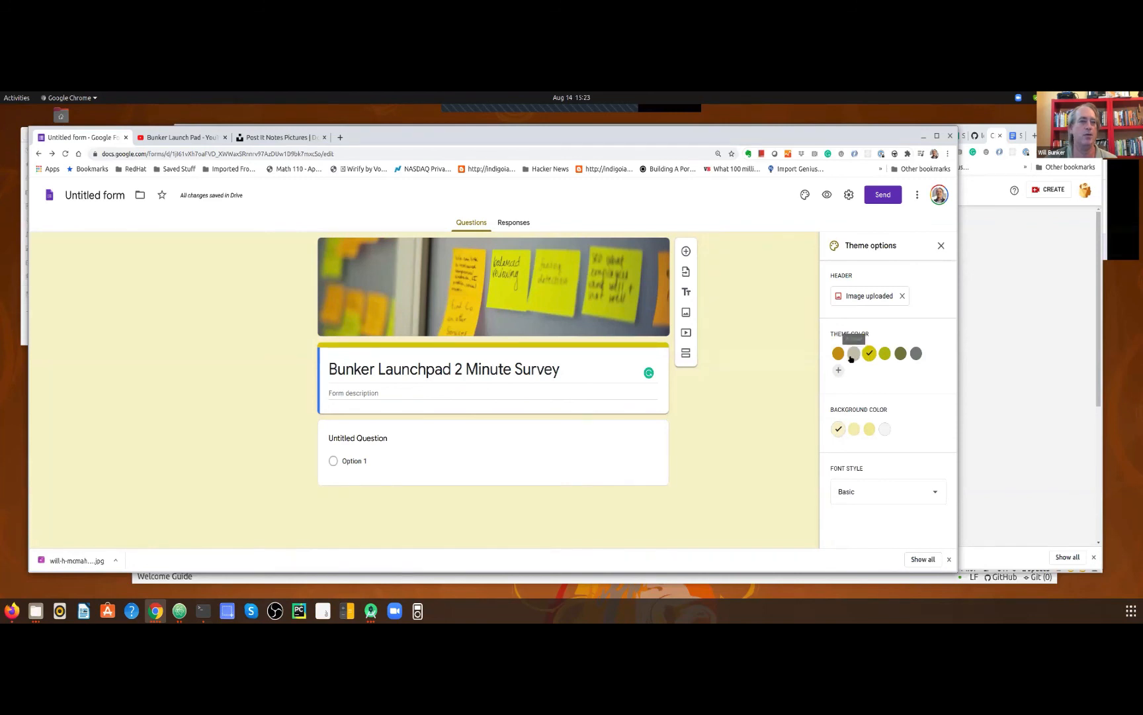
pyautogui.click(853, 354)
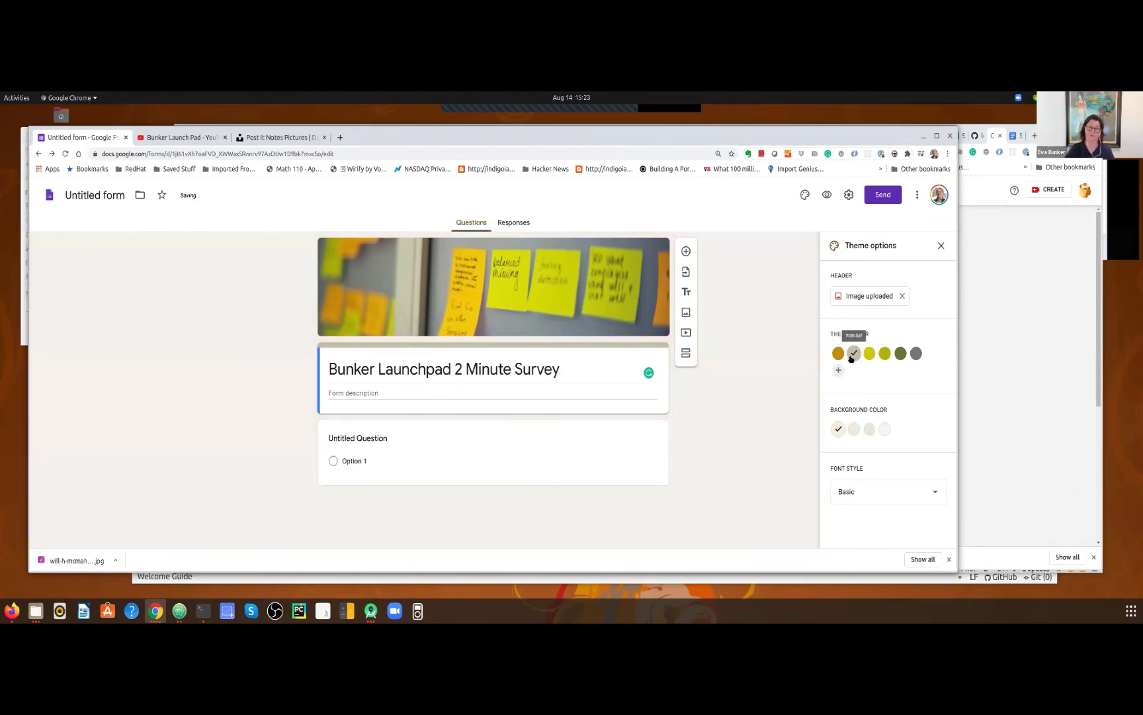
pyautogui.click(838, 354)
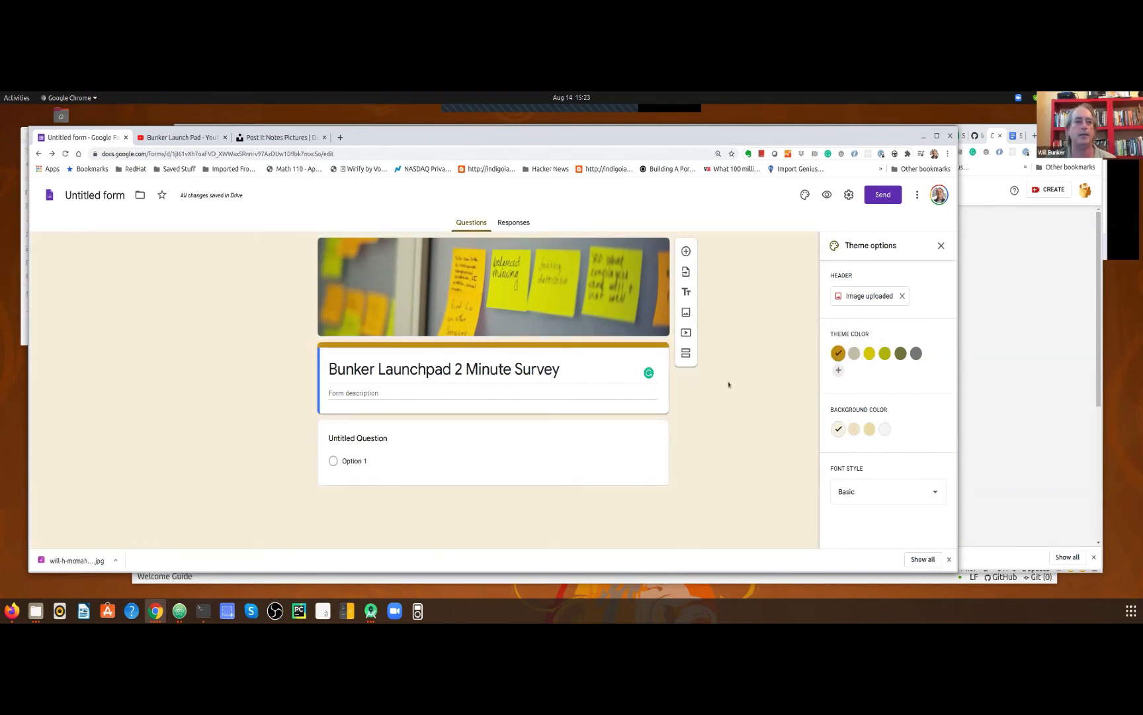
pyautogui.click(942, 246)
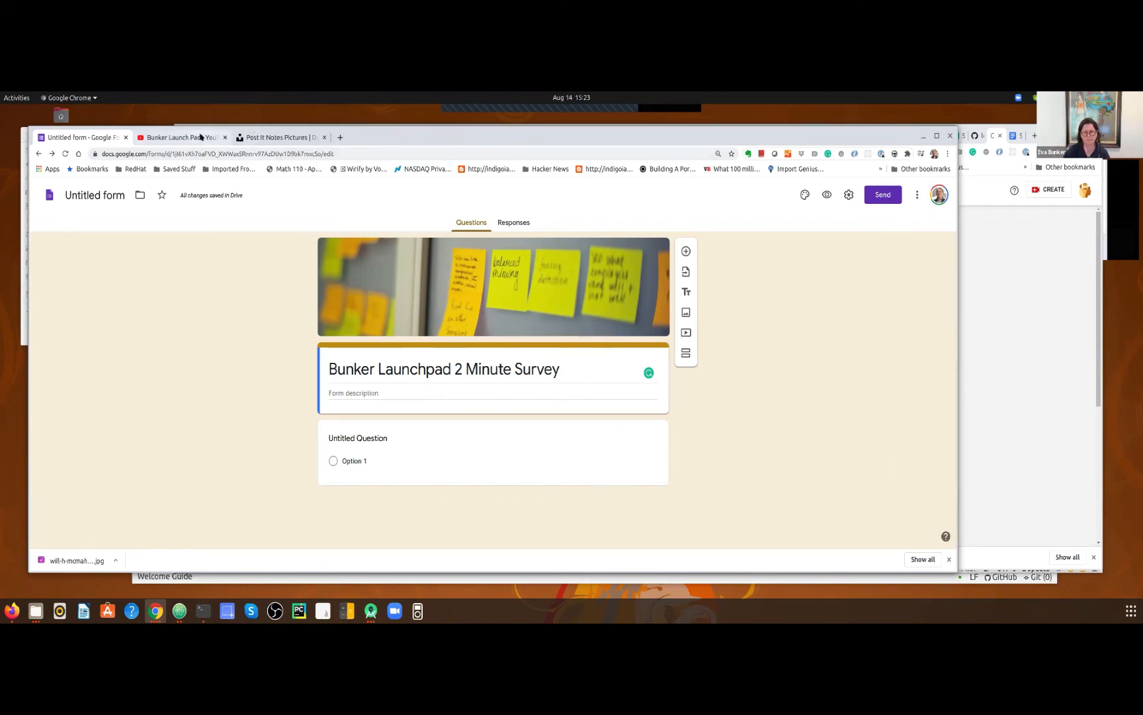
# Bring up the Survey Resources document and move its tab into the browser window that holds the survey form
pyautogui.click(292, 138)
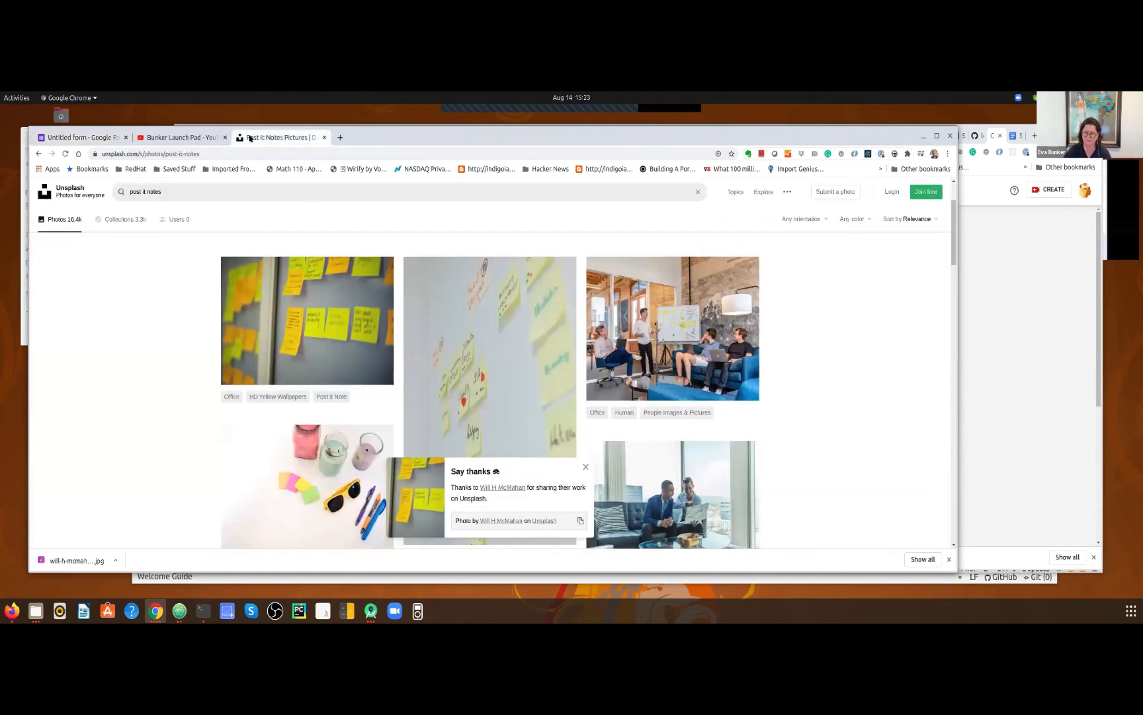
pyautogui.click(1015, 136)
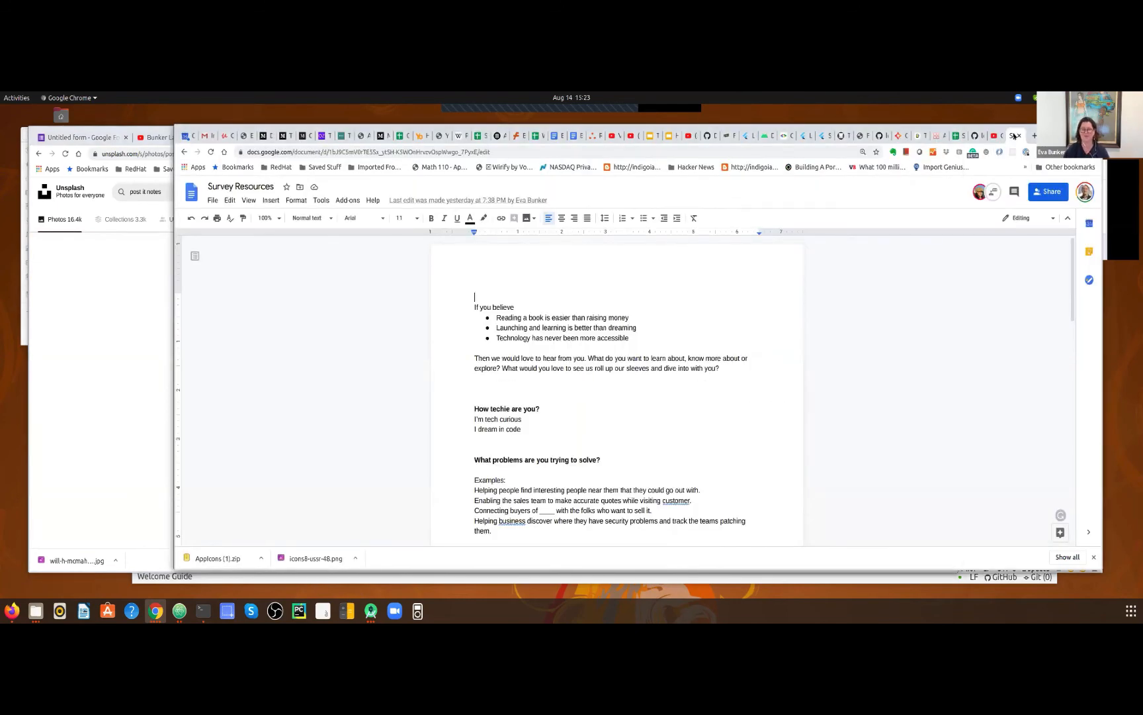
pyautogui.click(1019, 136)
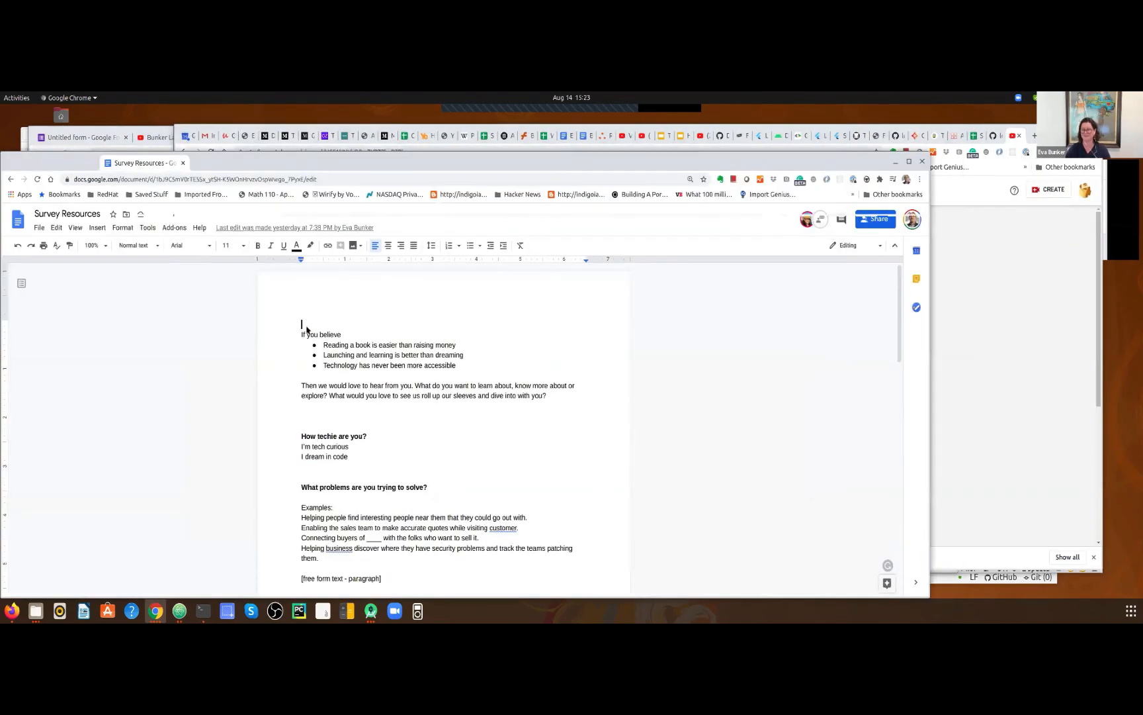
pyautogui.moveTo(132, 153); pyautogui.dragTo(175, 137)
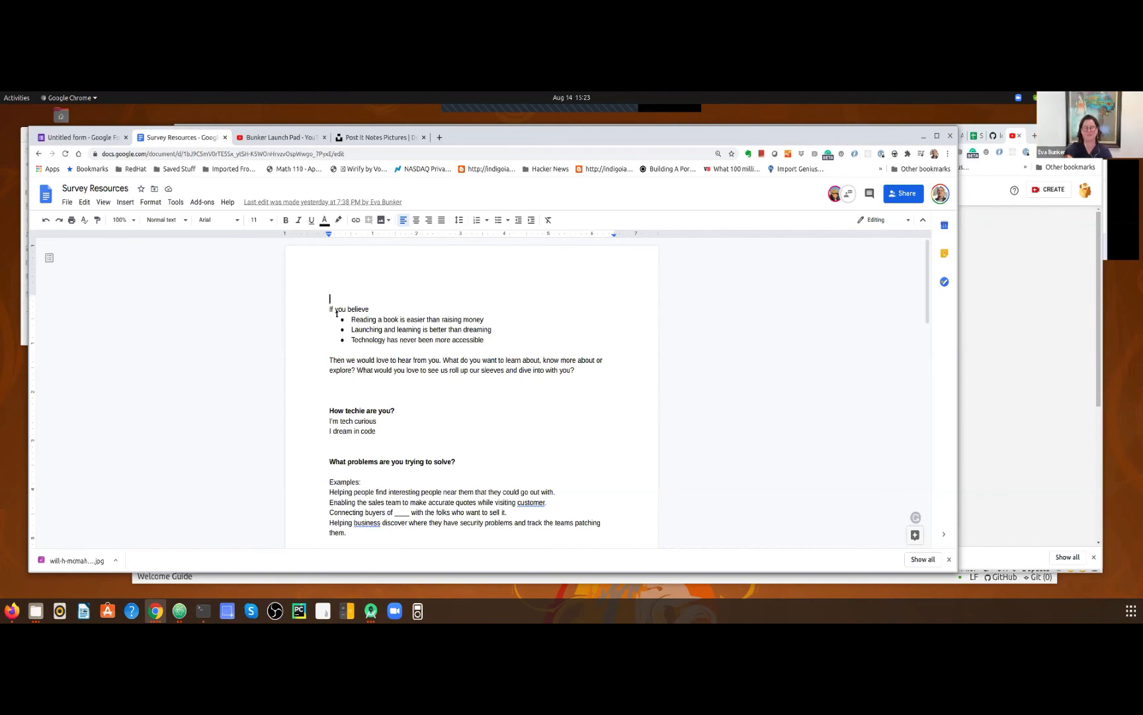
# Copy the introduction from "If you believe" through "know more" in the Survey Resources document into the form description
pyautogui.scroll(-2, 329, 310)
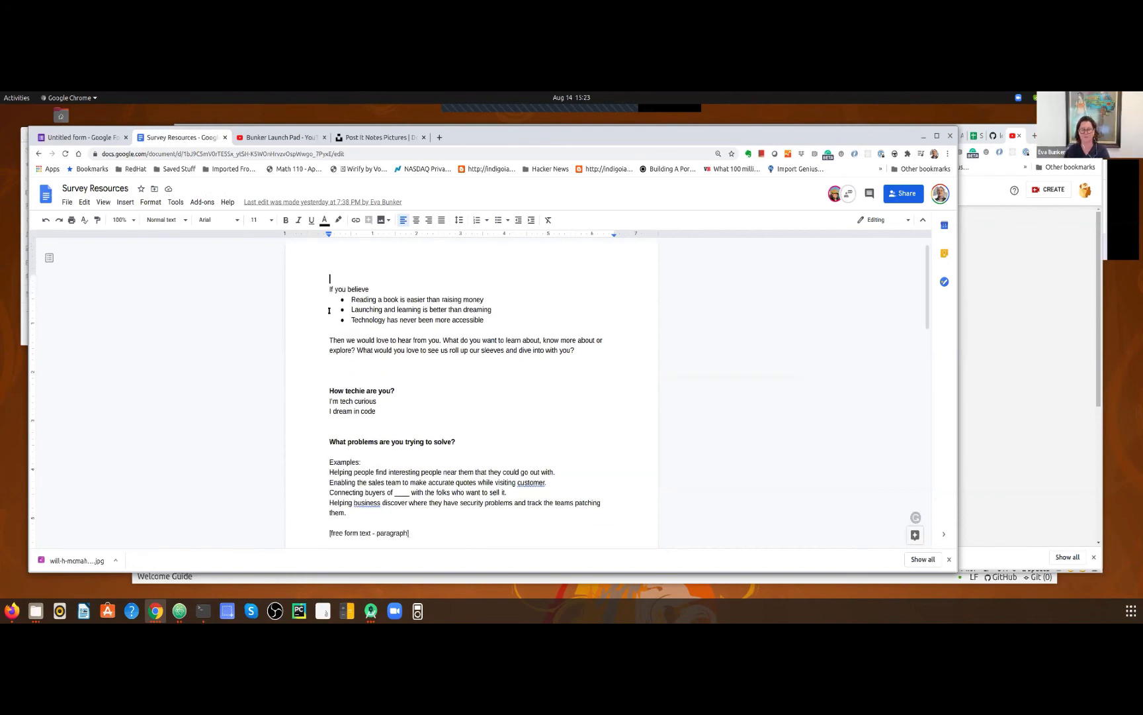
pyautogui.scroll(1, 329, 311)
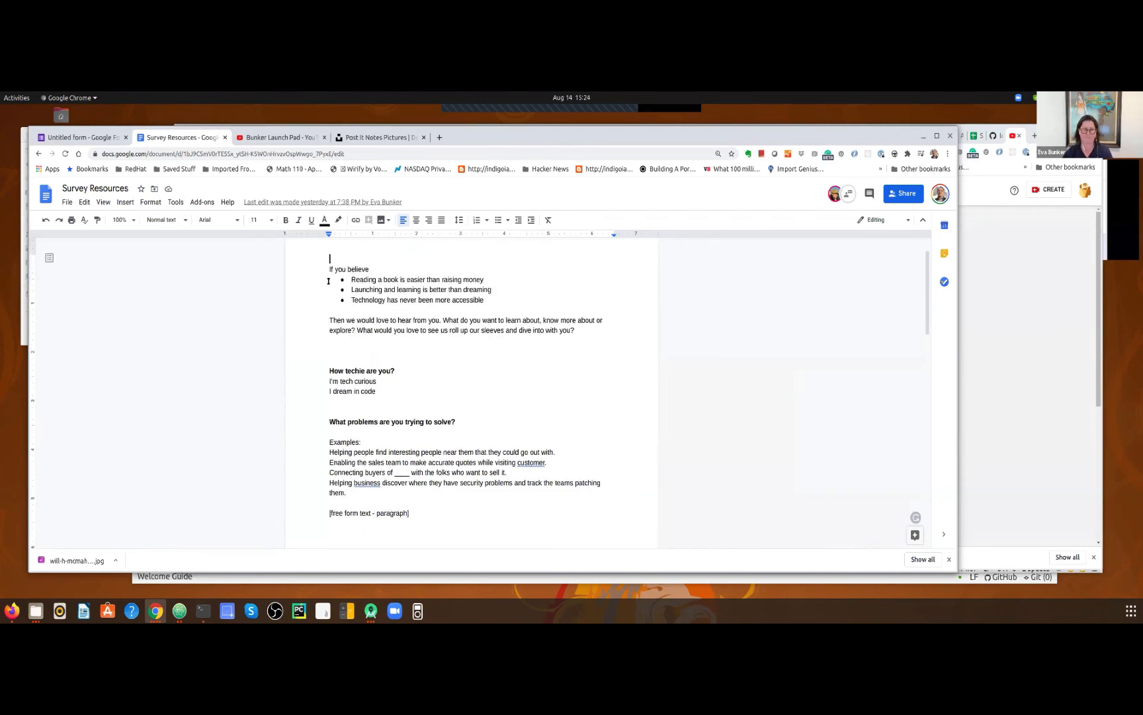
pyautogui.moveTo(330, 269); pyautogui.dragTo(577, 321)
pyautogui.hotkey('ctrl', 'c')
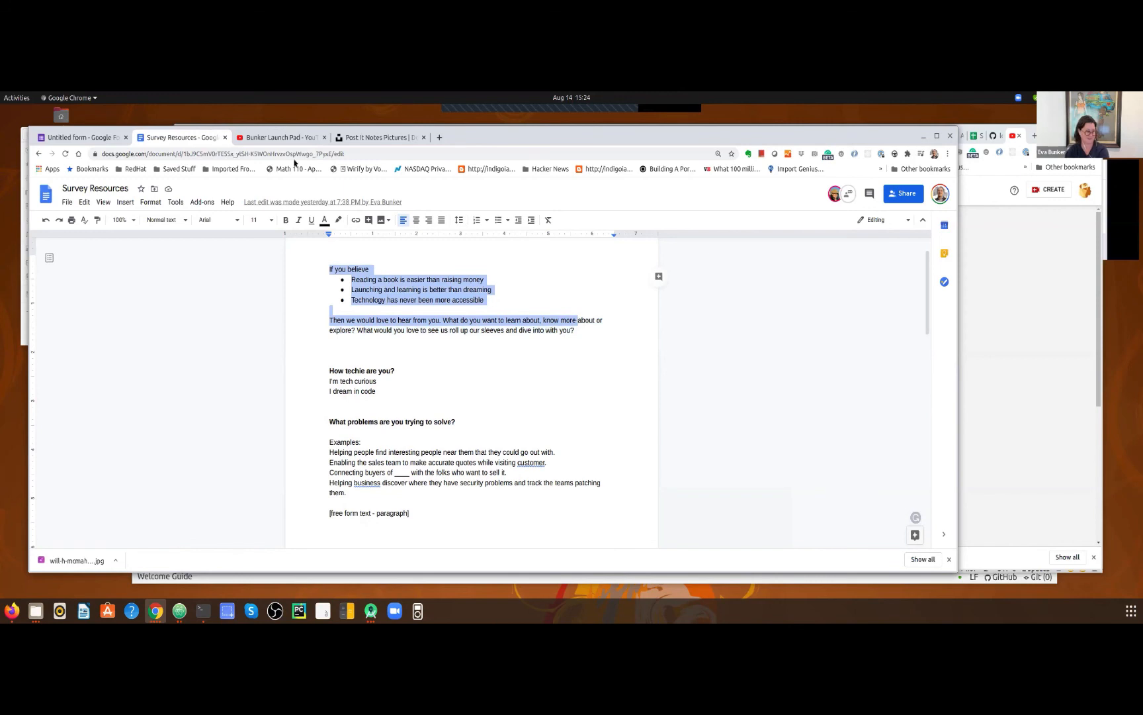
pyautogui.click(93, 139)
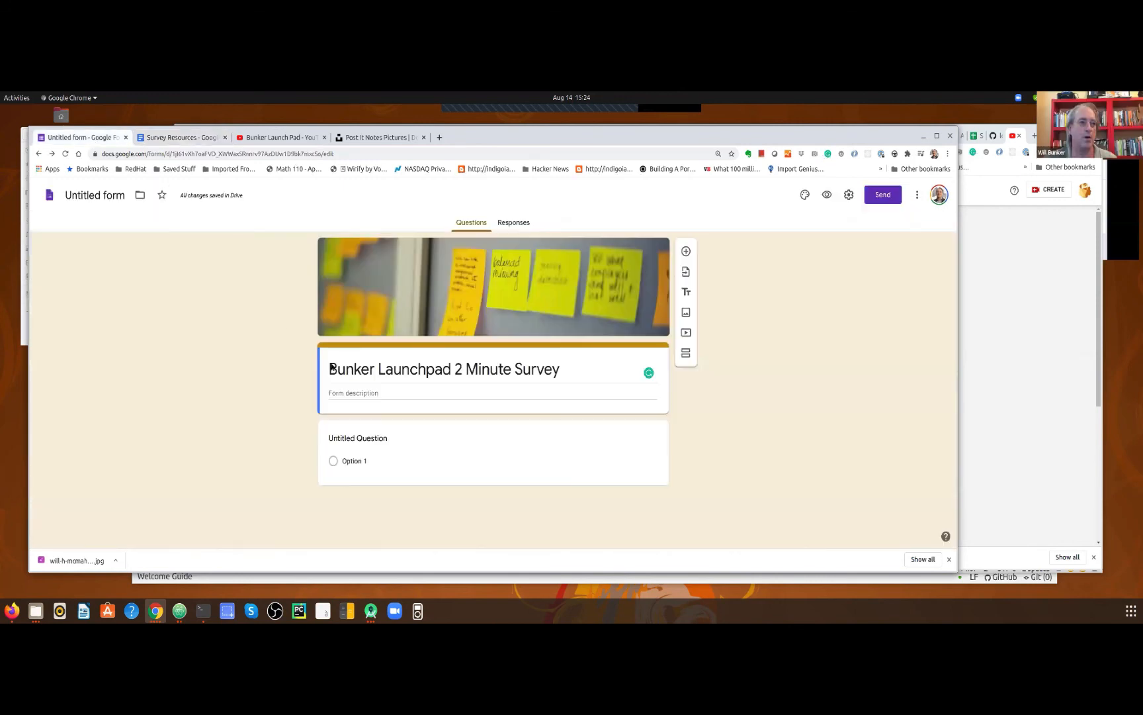
pyautogui.click(355, 394)
pyautogui.hotkey('ctrl', 'v')
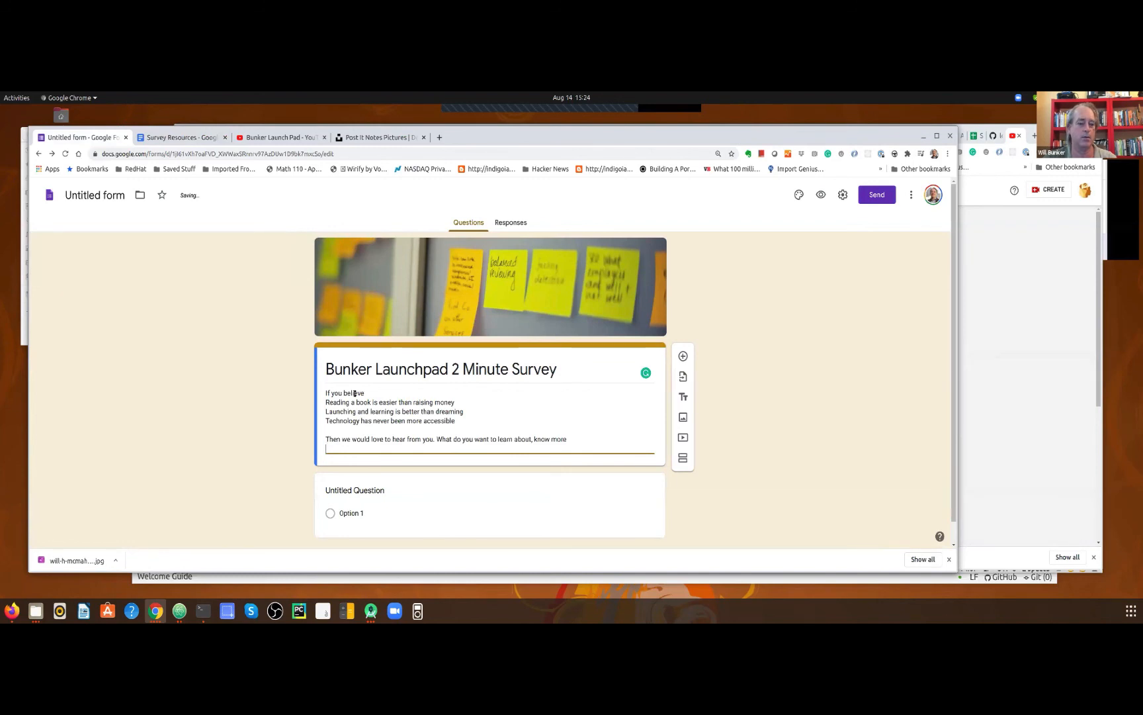
# Append the rest of the introduction, from "about or explore?" through "dive into with you?", to the form description without a trailing blank line
pyautogui.click(188, 139)
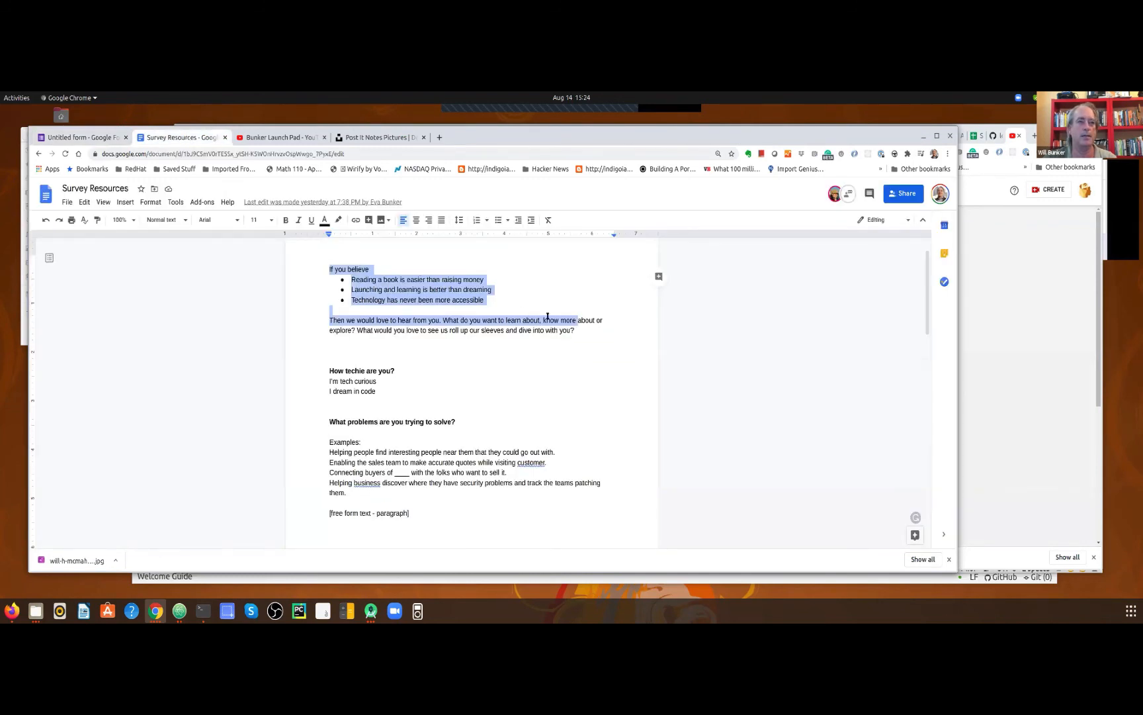
pyautogui.click(579, 320)
pyautogui.moveTo(578, 320); pyautogui.dragTo(579, 328)
pyautogui.hotkey('ctrl', 'c')
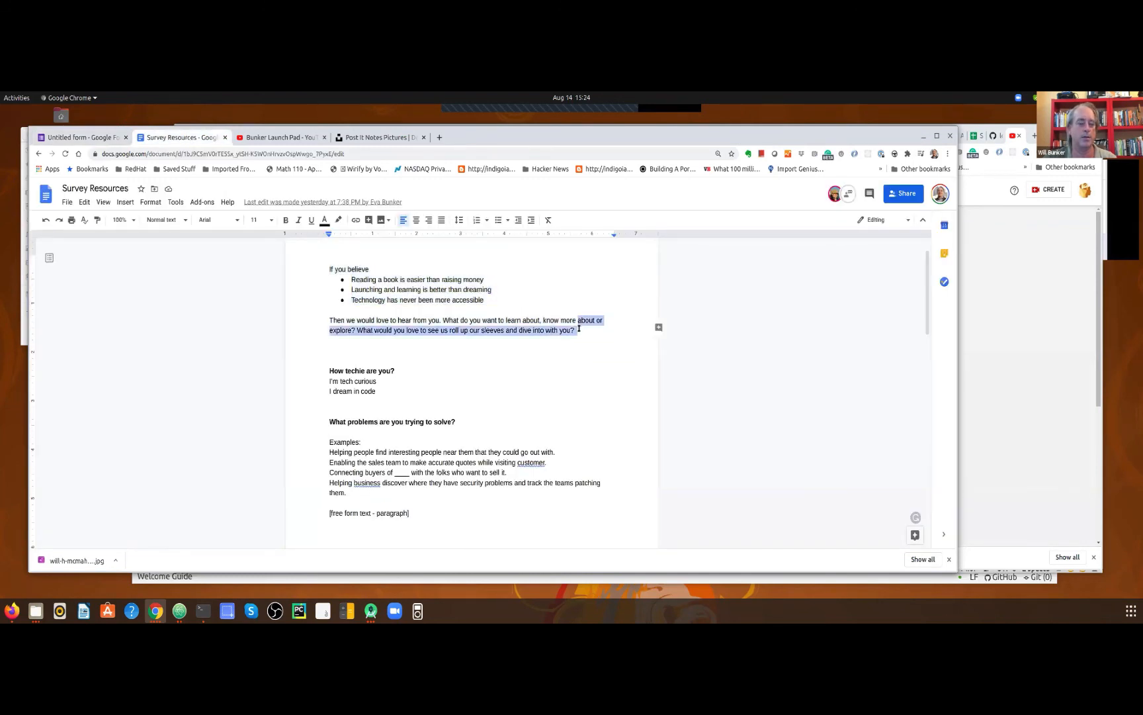
pyautogui.click(85, 139)
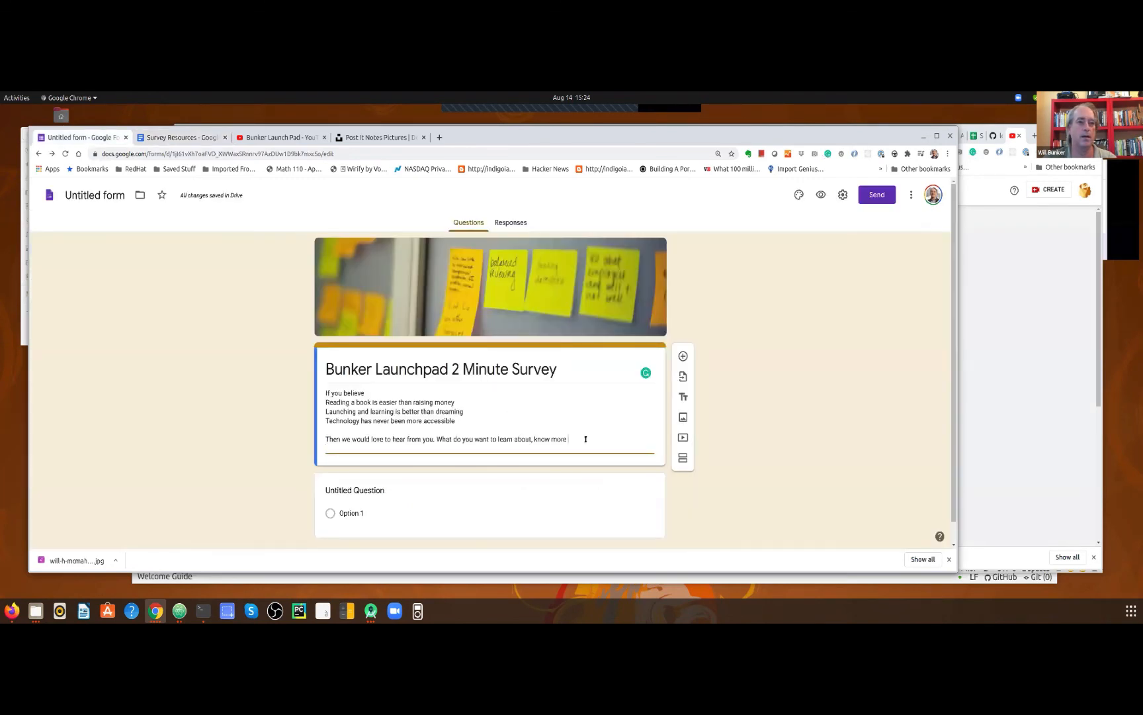
pyautogui.hotkey('ctrl', 'v')
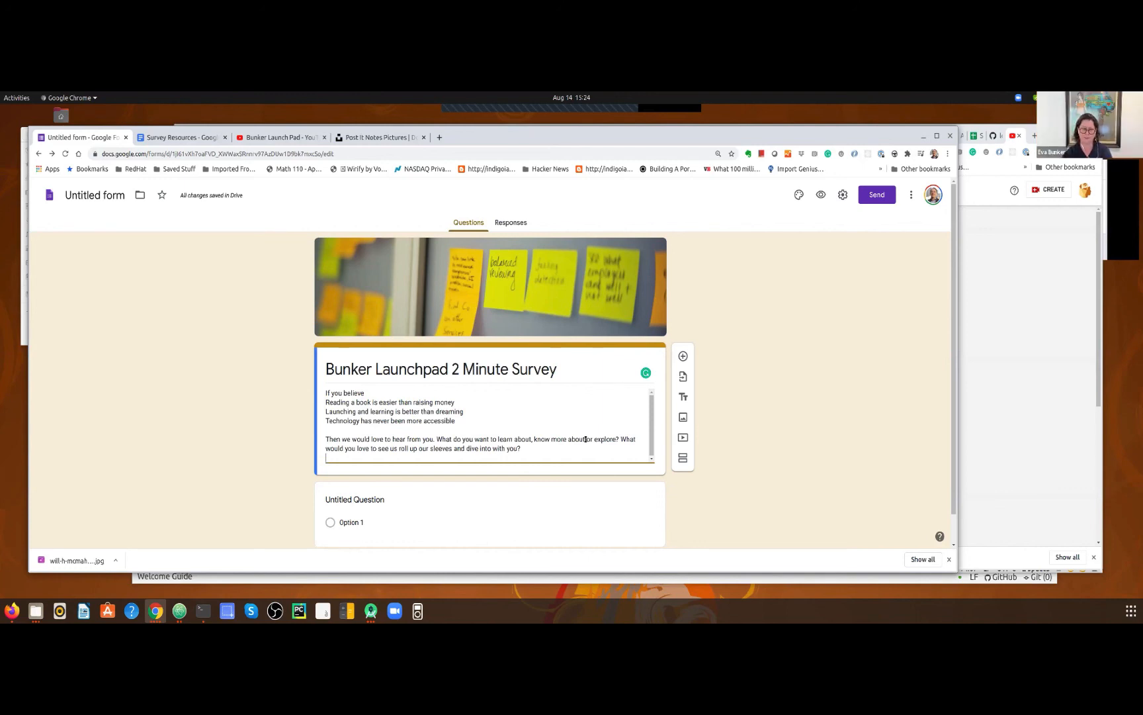
pyautogui.press('BackSpace')
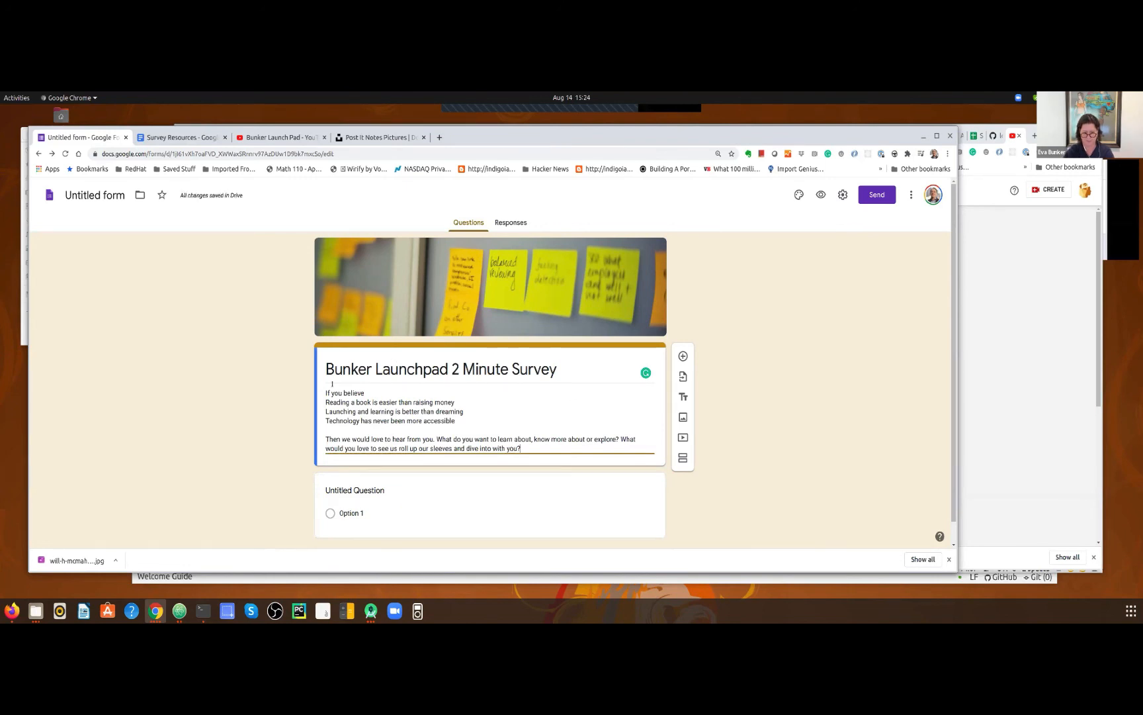
# Indent the three lines below "If you believe" in the form description with leading spaces and leave the text field
pyautogui.moveTo(325, 391); pyautogui.dragTo(326, 415)
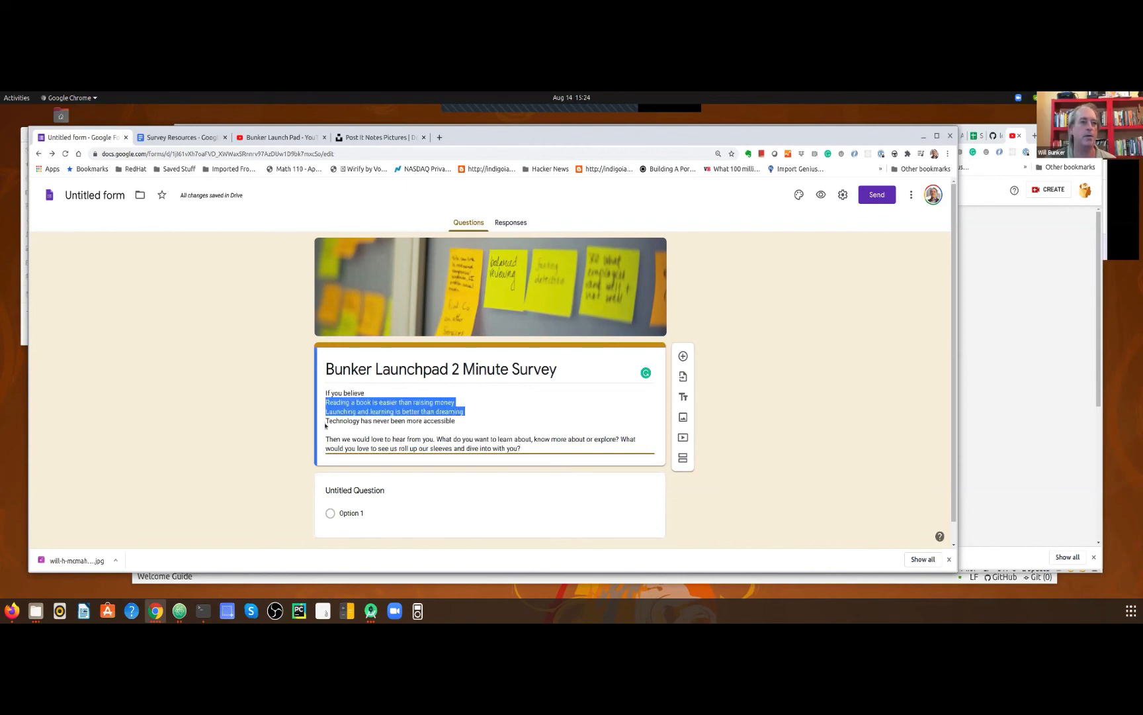
pyautogui.click(323, 399)
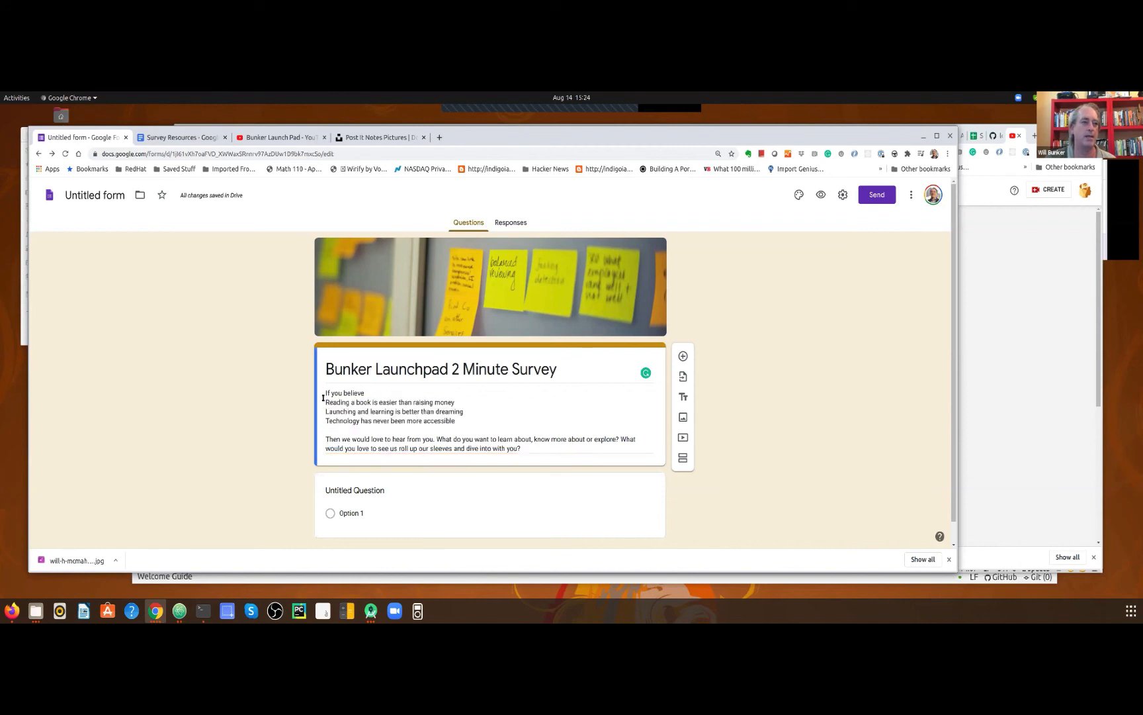
pyautogui.click(327, 400)
pyautogui.click(327, 402)
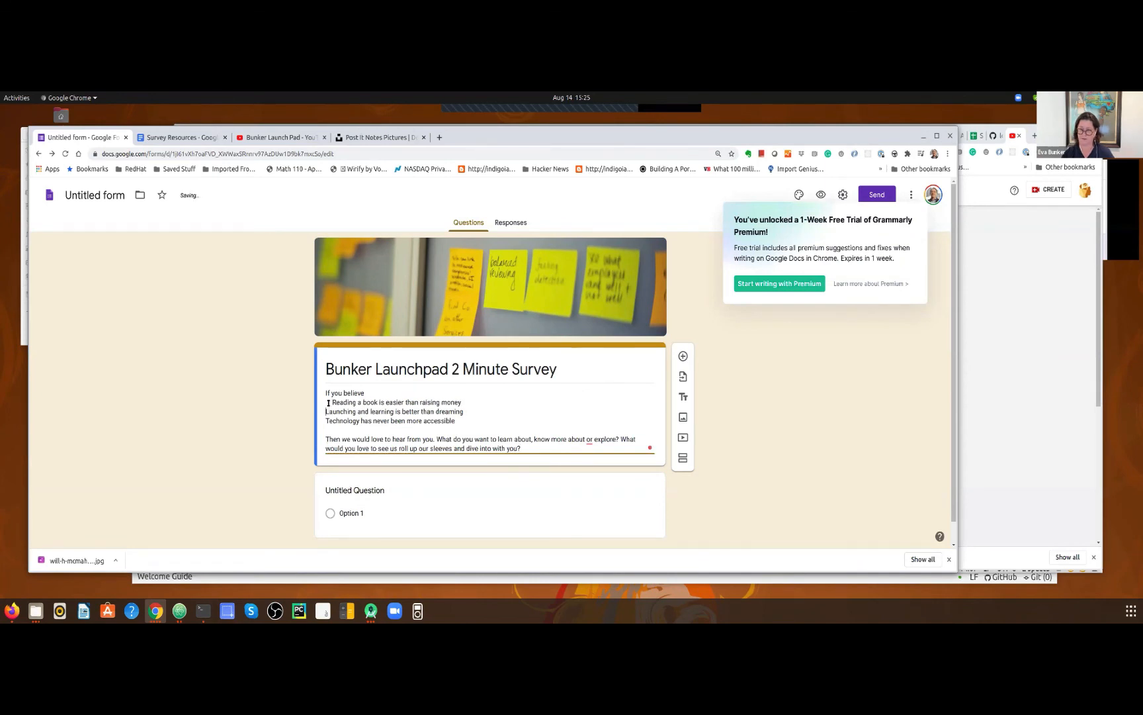
pyautogui.press('Down')
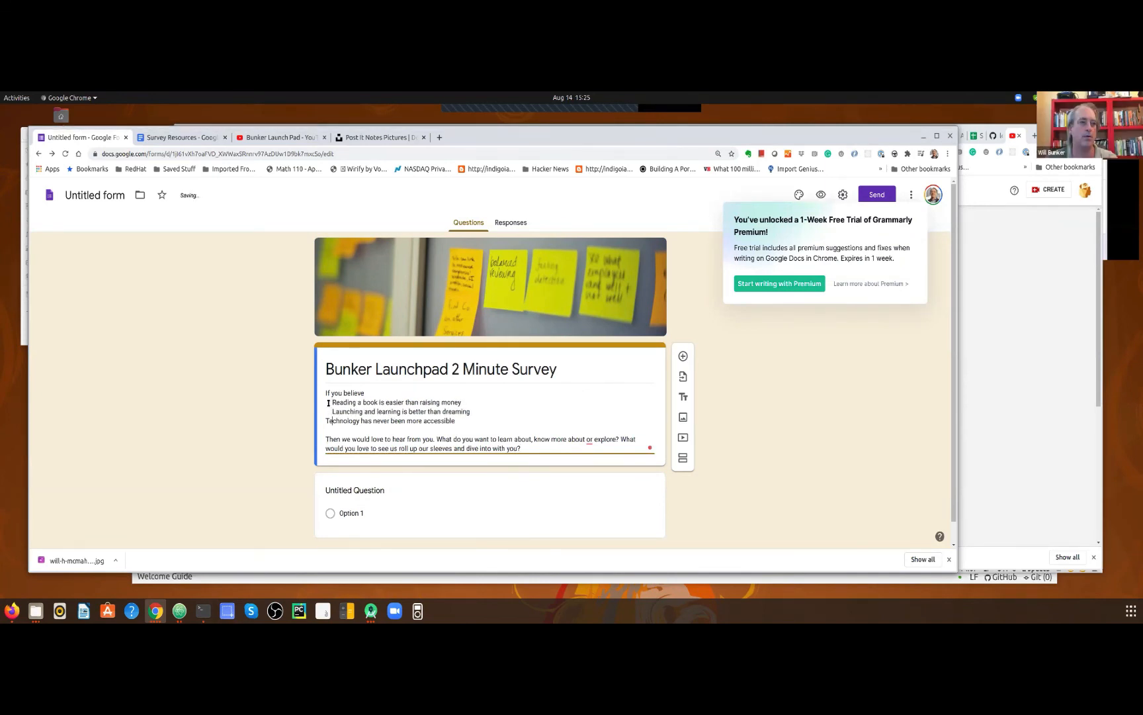
pyautogui.press('Home')
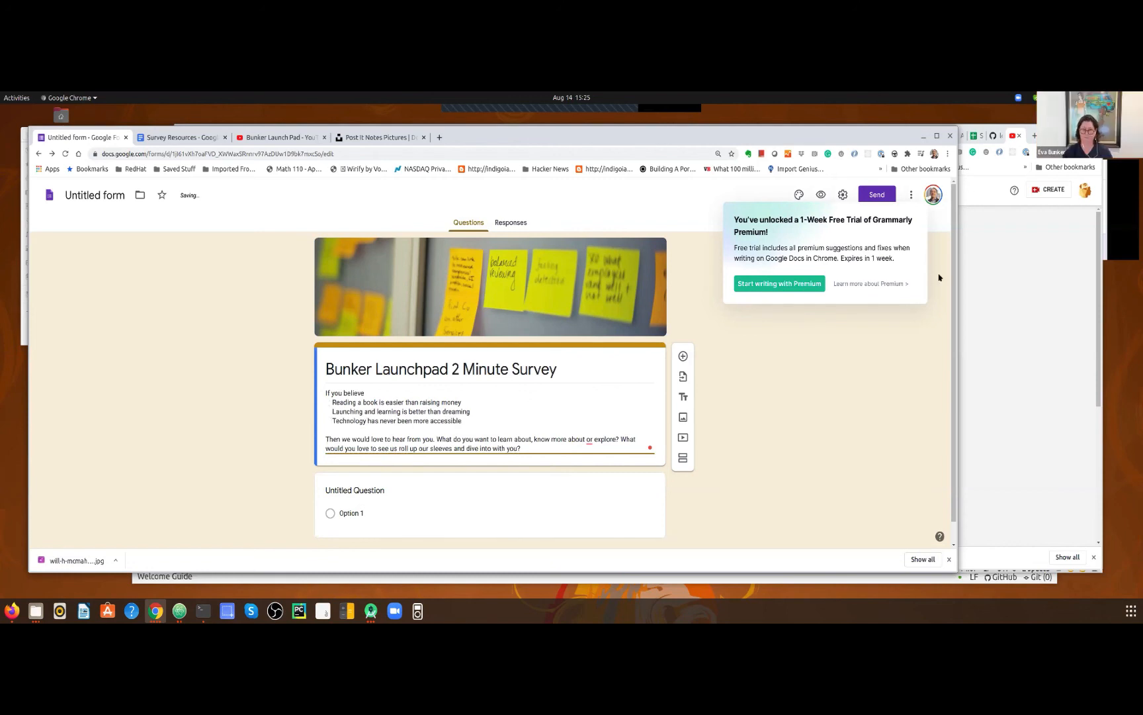
pyautogui.click(922, 364)
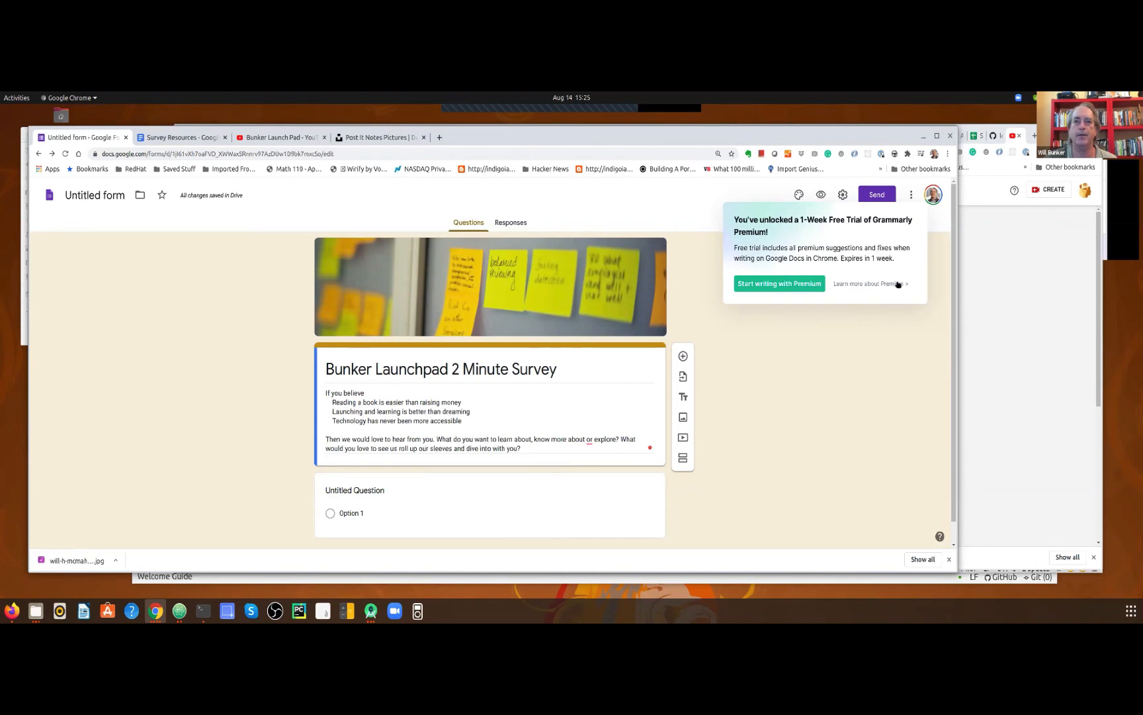
# Title the first question "How techie are you?" and change its type to a linear scale
pyautogui.click(795, 284)
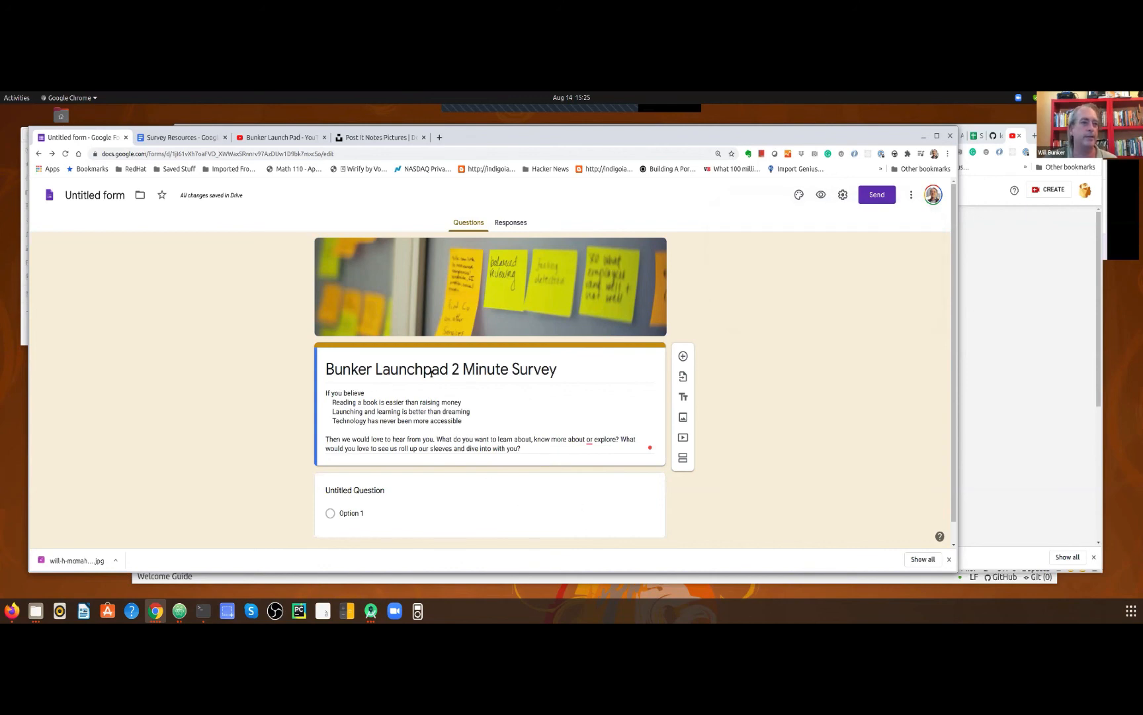
pyautogui.scroll(-1, 432, 372)
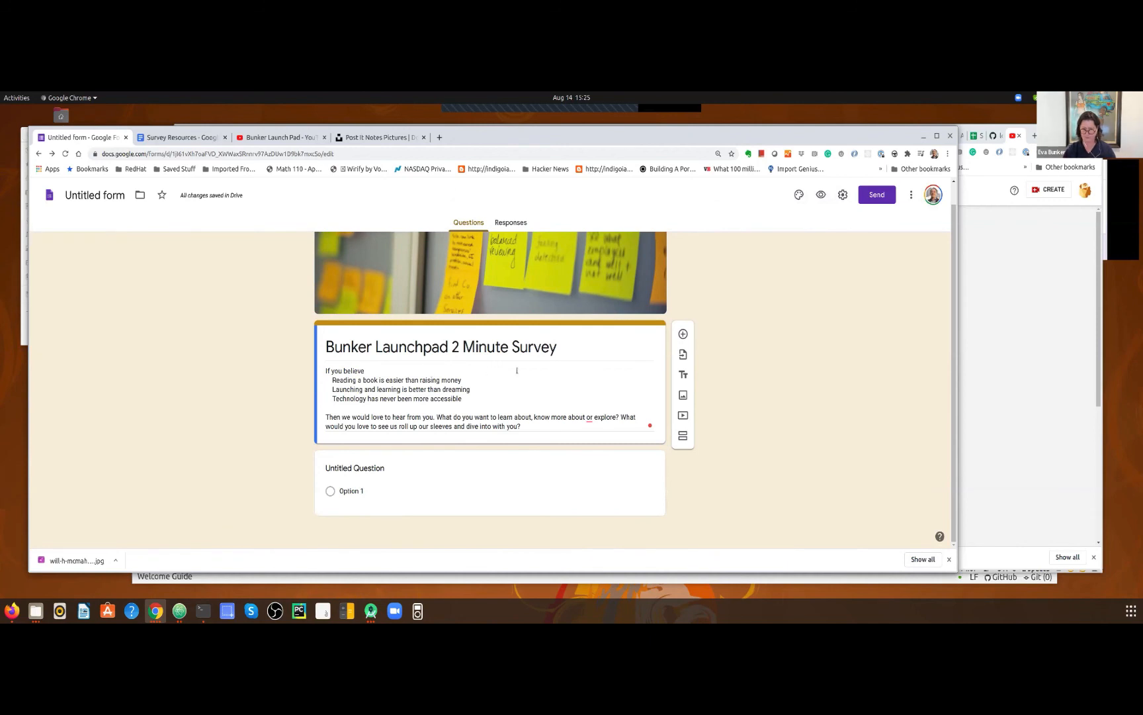
pyautogui.click(402, 484)
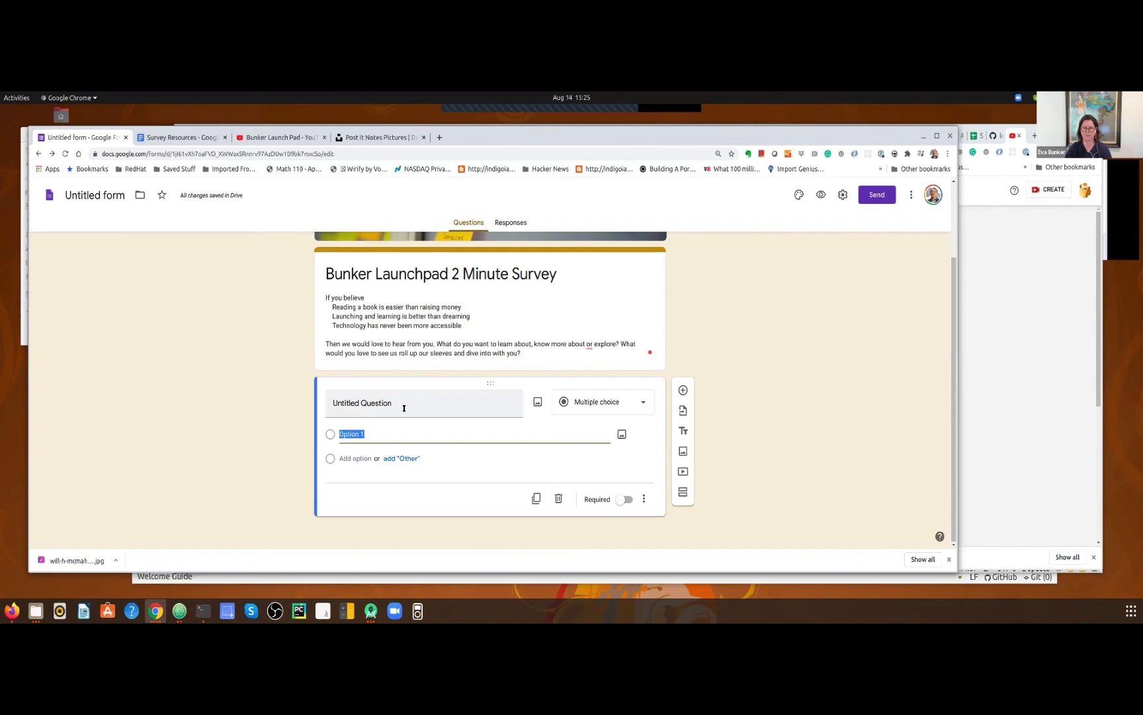
pyautogui.click(360, 403)
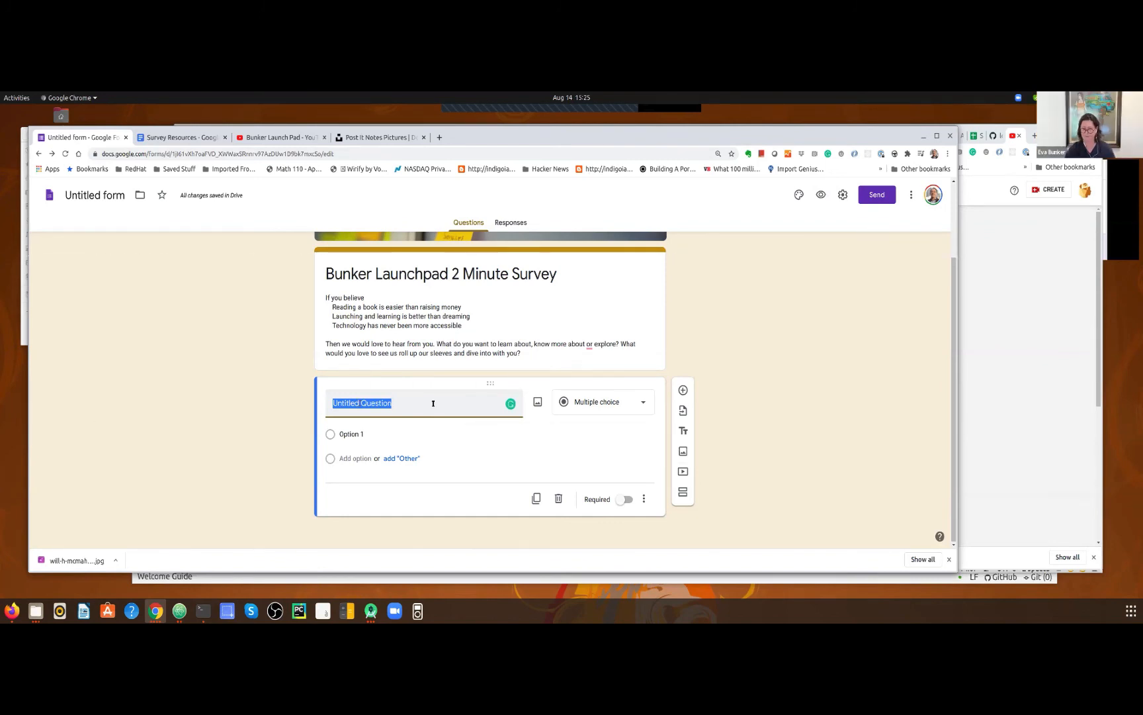
pyautogui.click(583, 409)
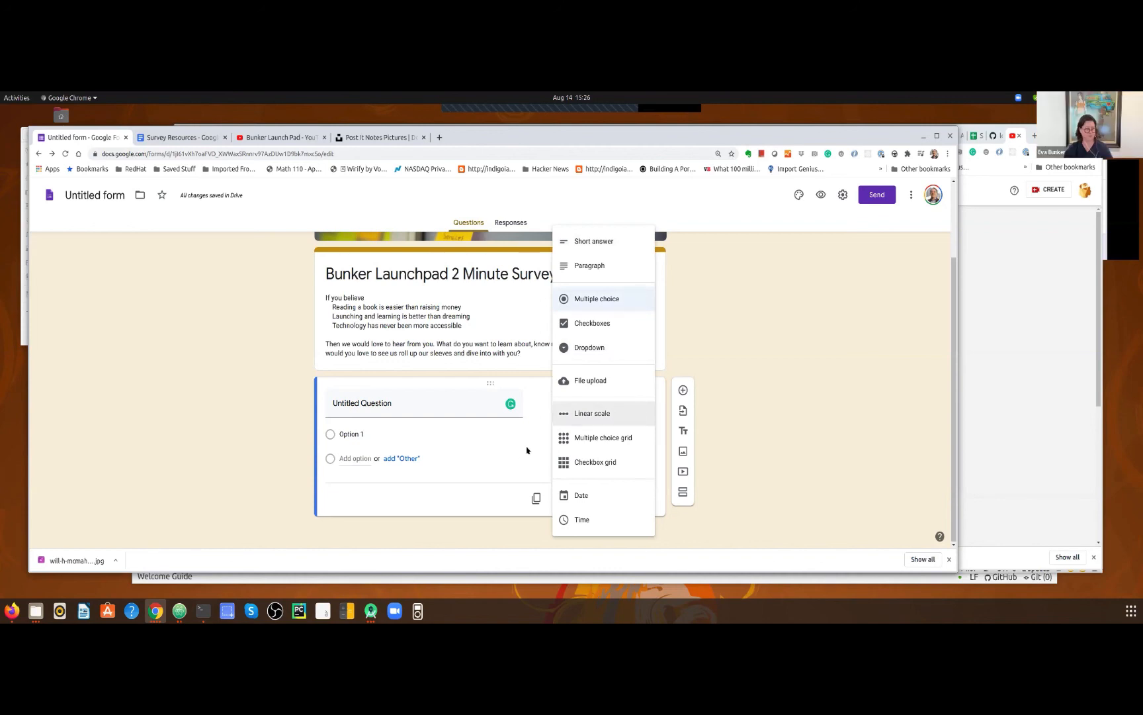
pyautogui.click(527, 449)
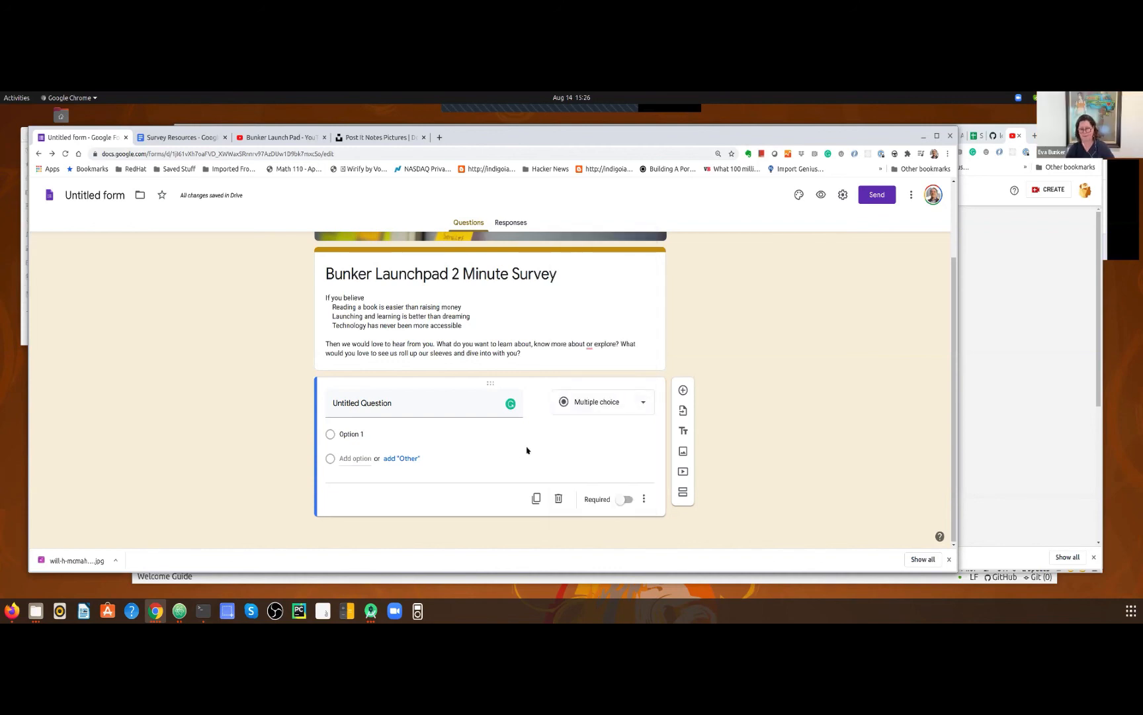
pyautogui.click(407, 406)
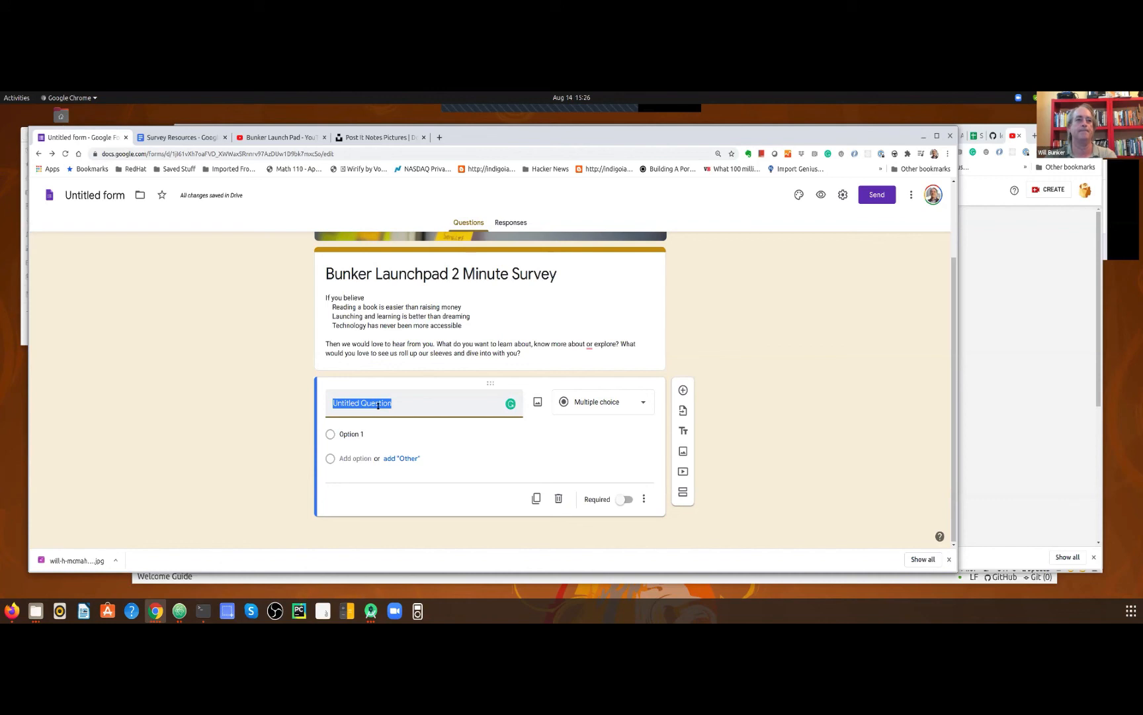
pyautogui.write('H')
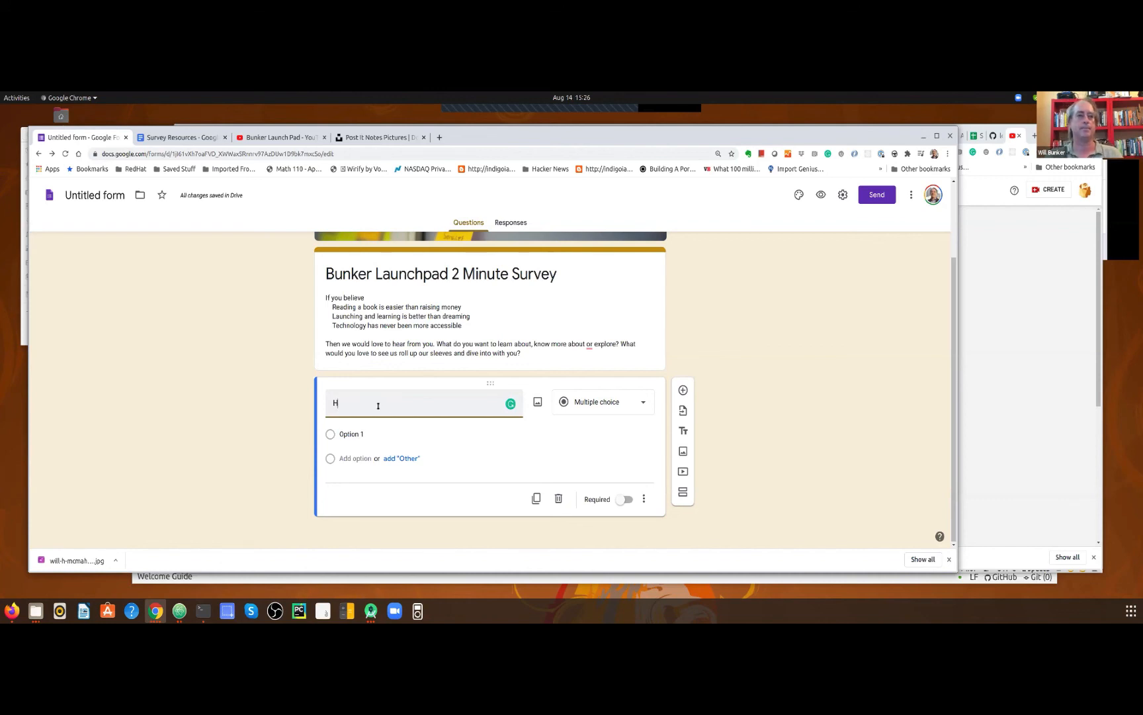
pyautogui.write('ow techie a')
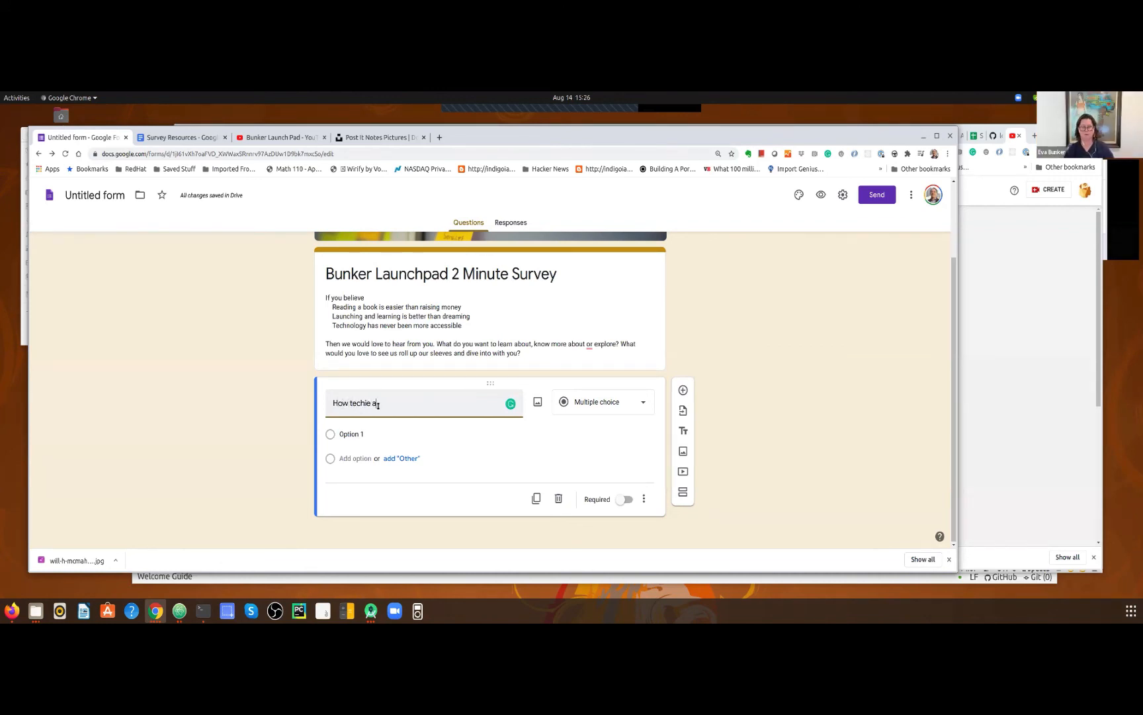
pyautogui.write('re you?')
pyautogui.click(584, 402)
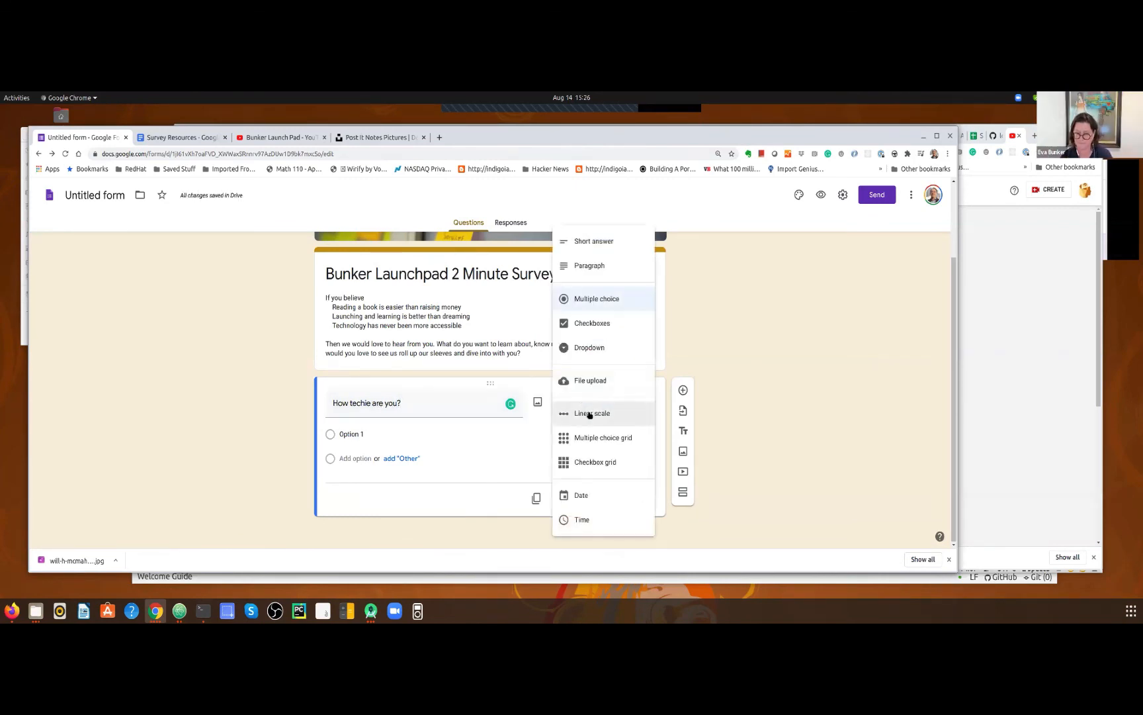
pyautogui.click(590, 415)
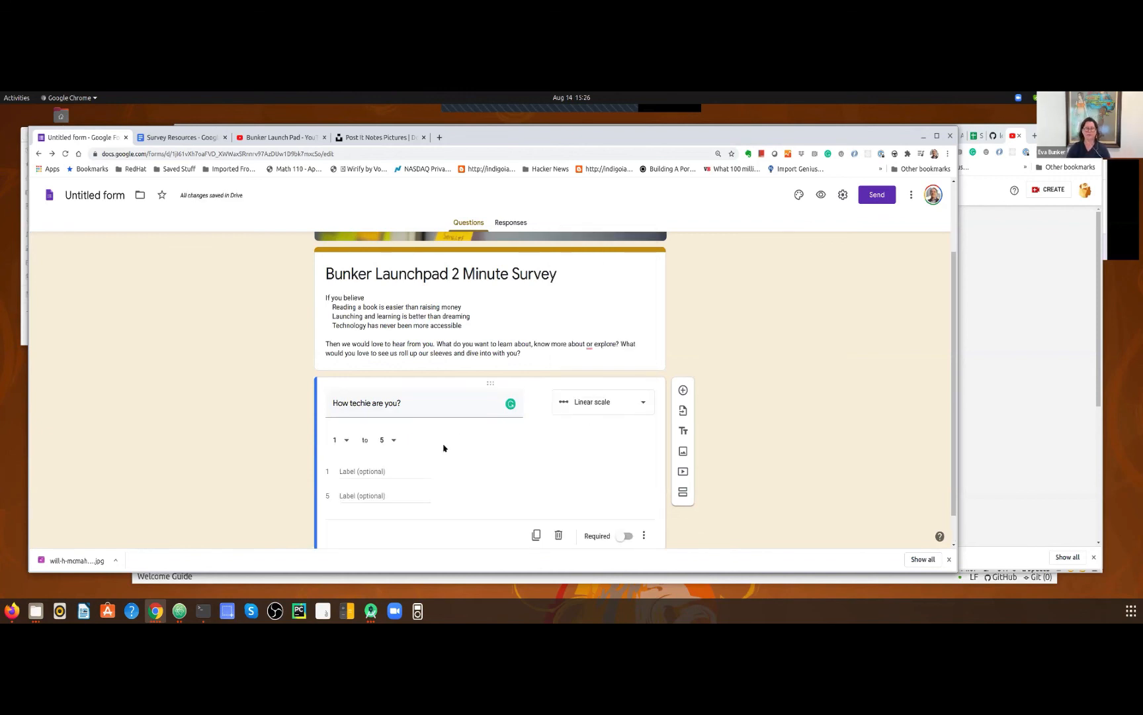
# Label value 1 of the linear scale "Tech Curious" and value 5 "Dream in Code"
pyautogui.click(387, 467)
pyautogui.write('Tech curi')
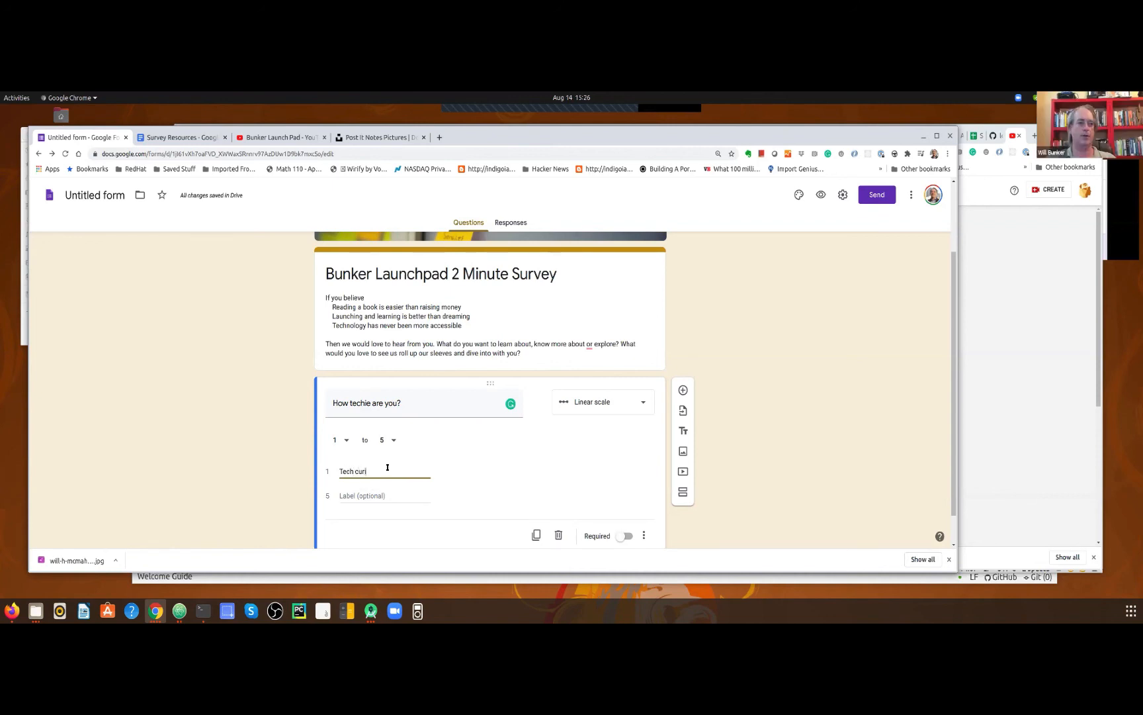
pyautogui.press('BackSpace')
pyautogui.press('BackSpace')
pyautogui.press('BackSpace')
pyautogui.write('urious')
pyautogui.press('Tab')
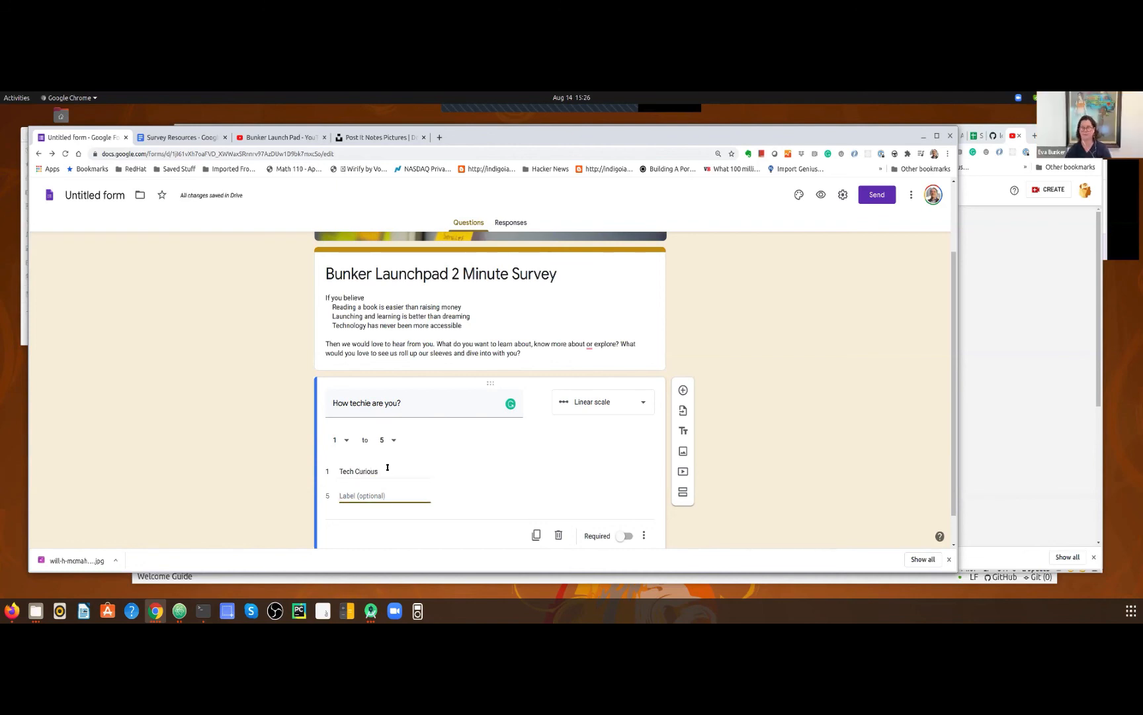
pyautogui.write('Dre')
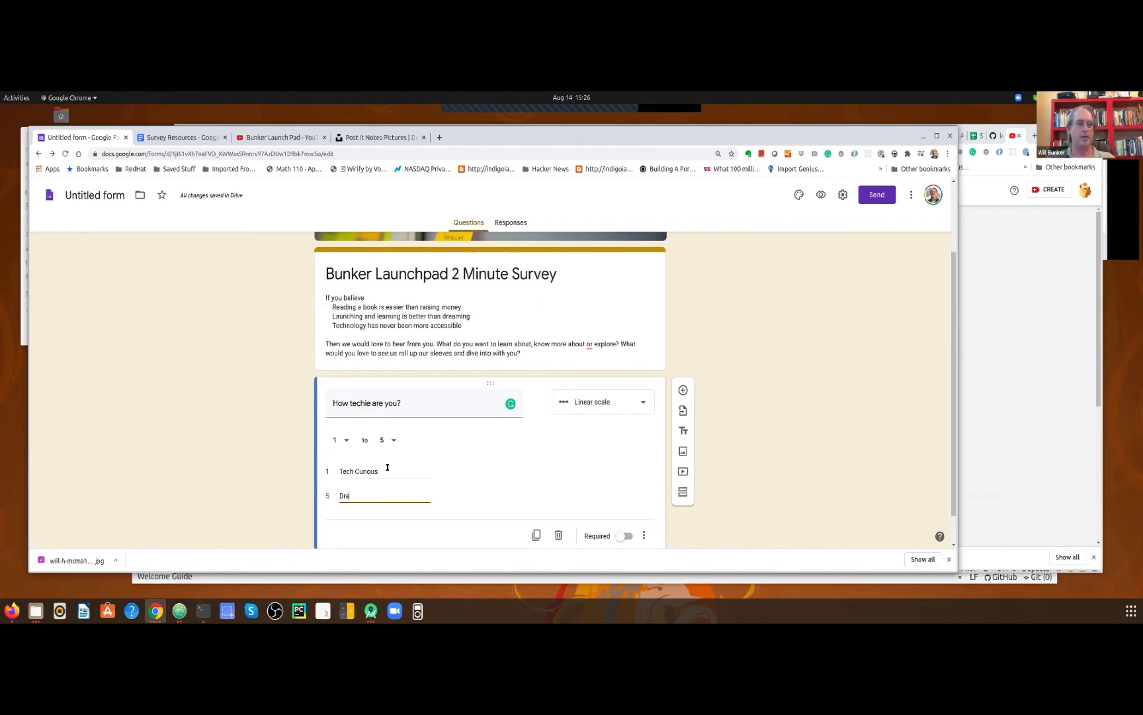
pyautogui.write('am in co')
pyautogui.press('BackSpace')
pyautogui.press('BackSpace')
pyautogui.write('ode')
# Preview the survey, examine its header, description and linear scale question, and return to the form editor by closing the preview
pyautogui.scroll(-1, 387, 467)
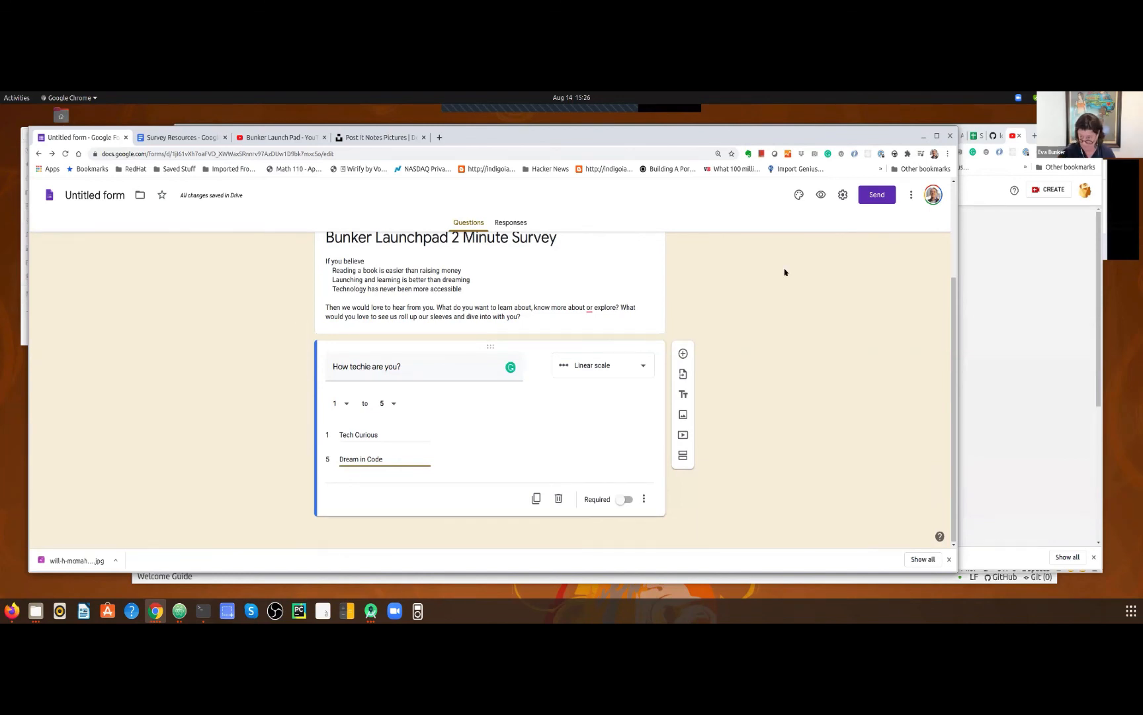
pyautogui.click(822, 199)
pyautogui.click(822, 199)
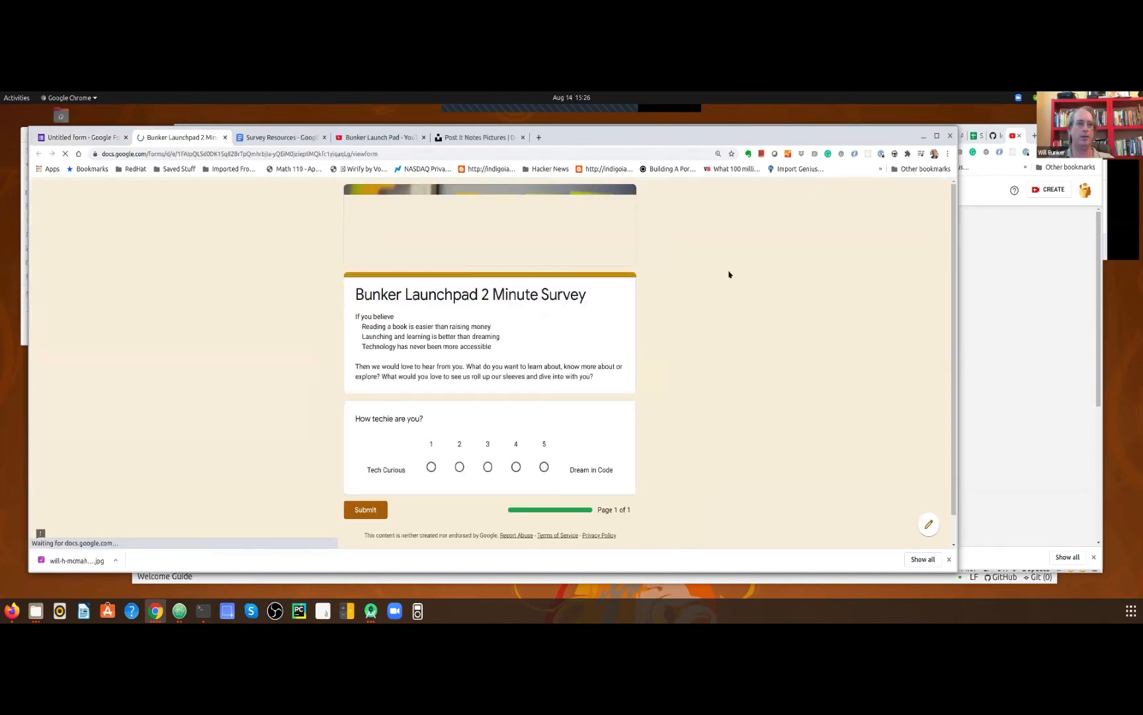
pyautogui.scroll(-1, 699, 307)
pyautogui.scroll(-2, 700, 308)
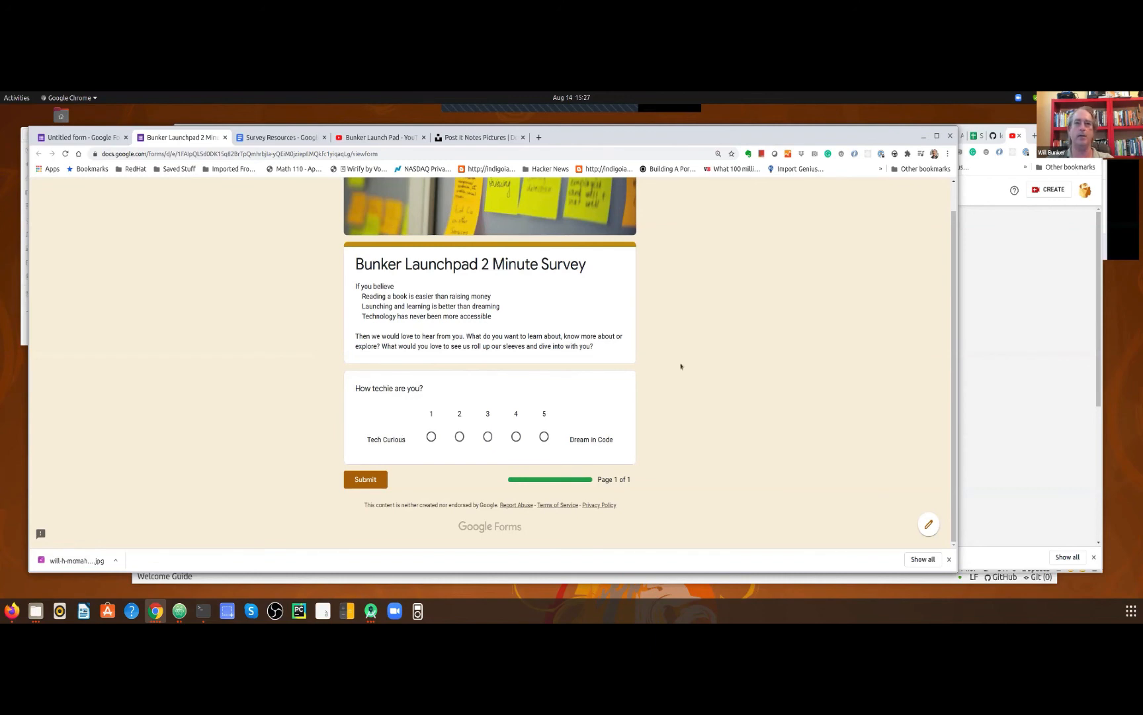
pyautogui.scroll(1, 701, 330)
pyautogui.scroll(-2, 701, 329)
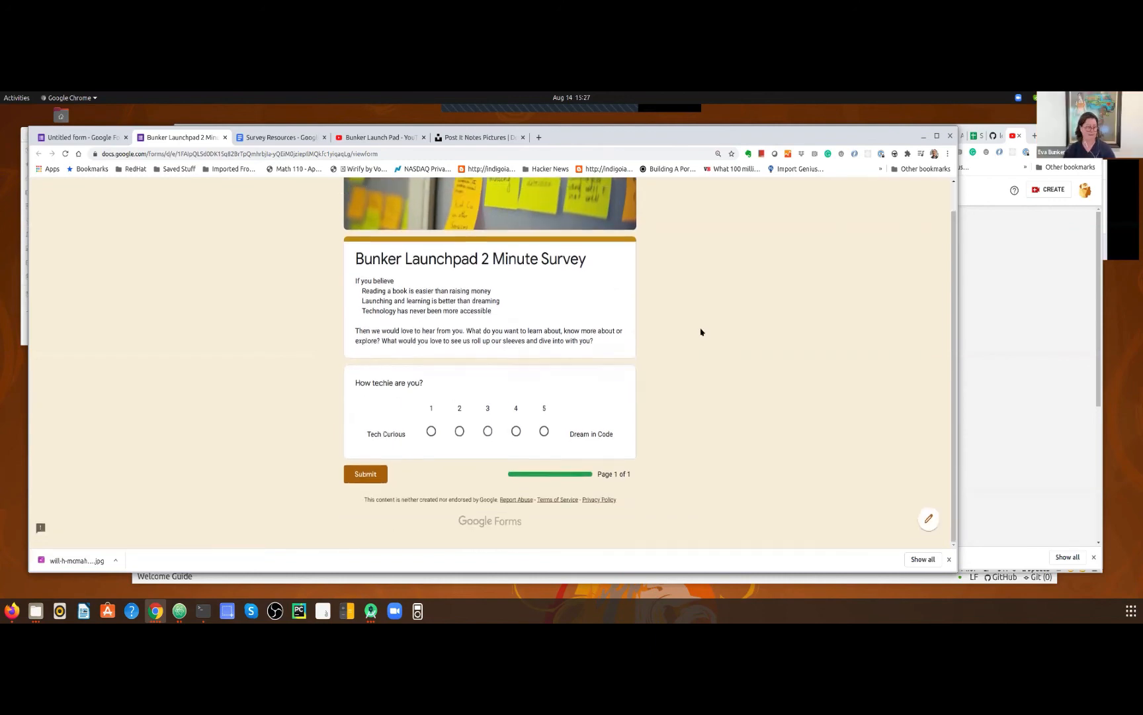
pyautogui.scroll(1, 701, 331)
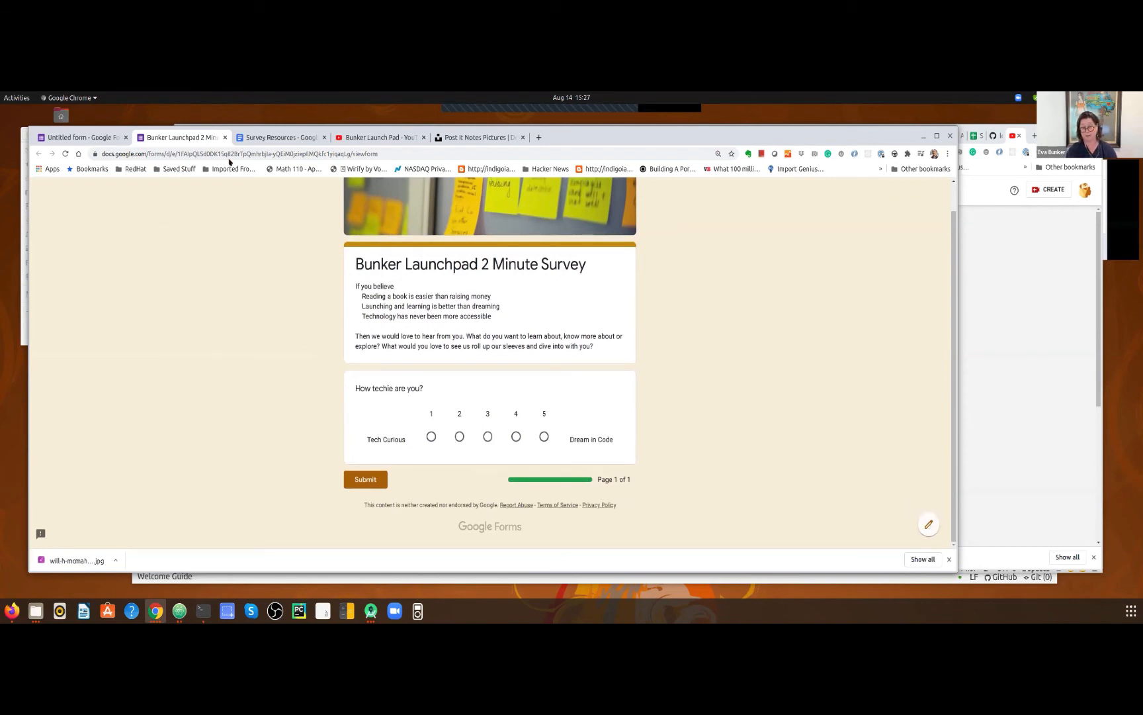
pyautogui.click(929, 523)
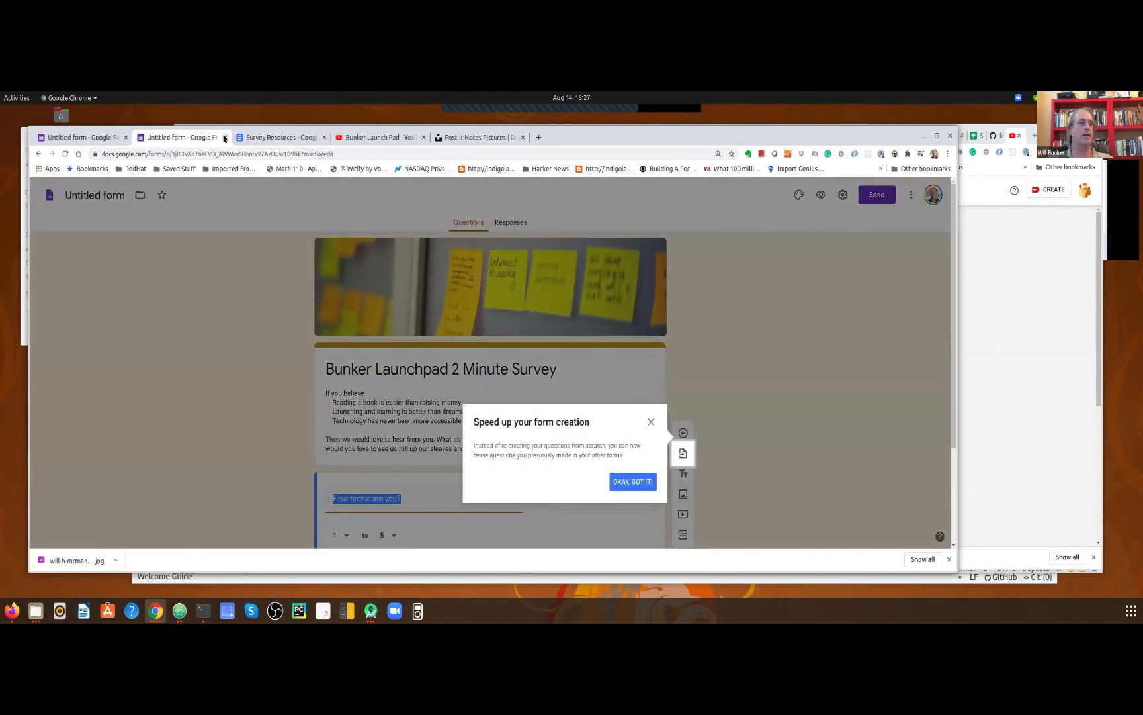
pyautogui.click(225, 138)
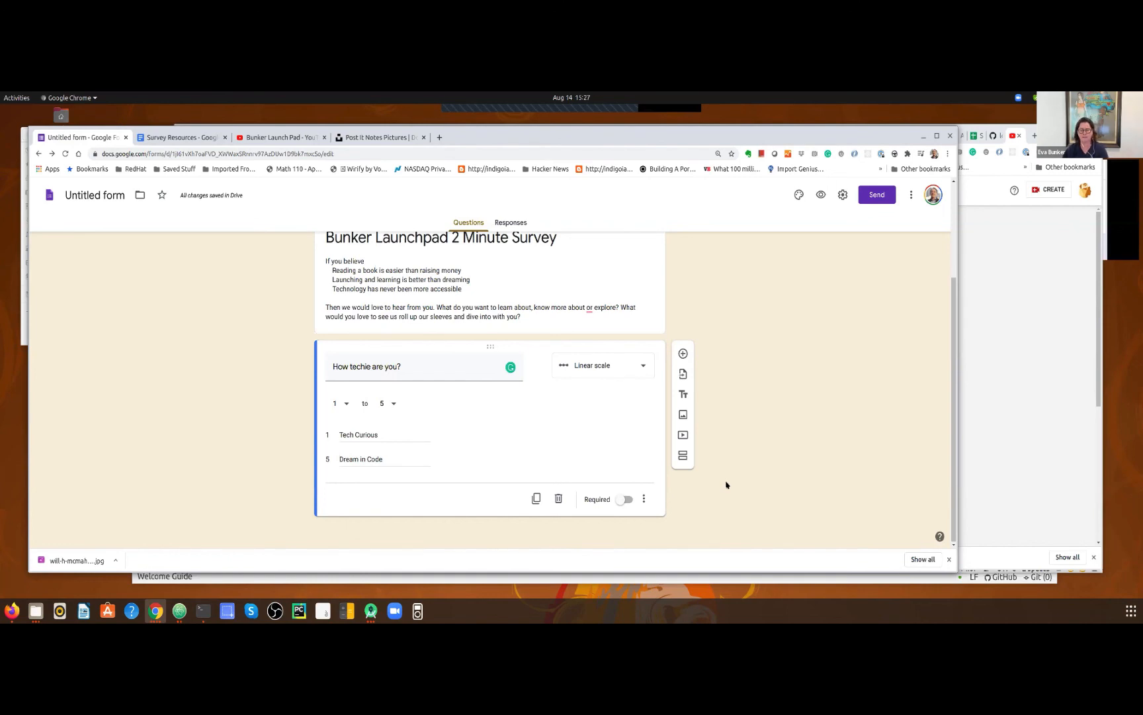
# Add a second question asking "What problem are you trying to solve?"
pyautogui.click(683, 355)
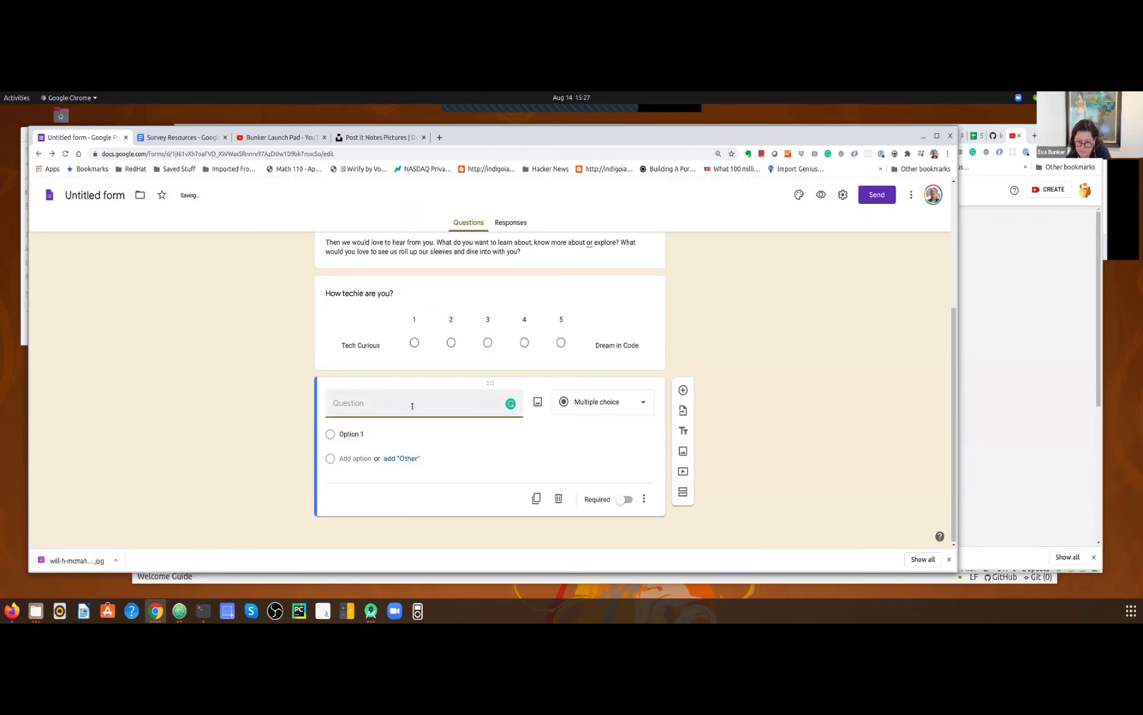
pyautogui.write('What ')
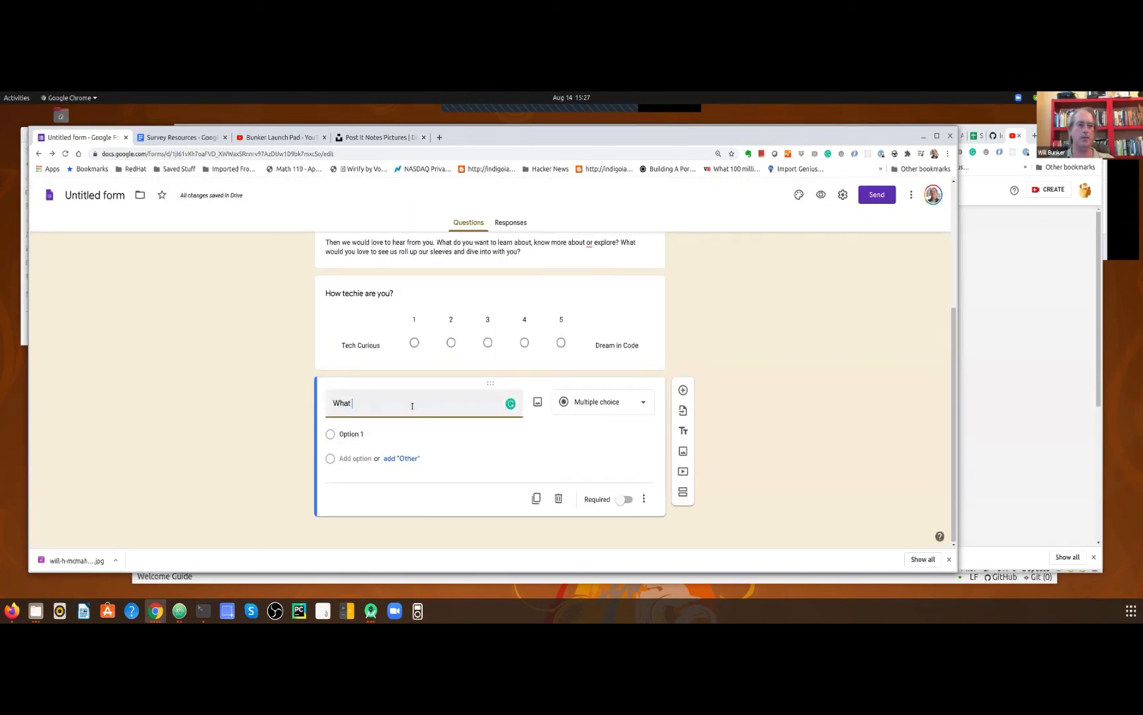
pyautogui.write('problem are you try')
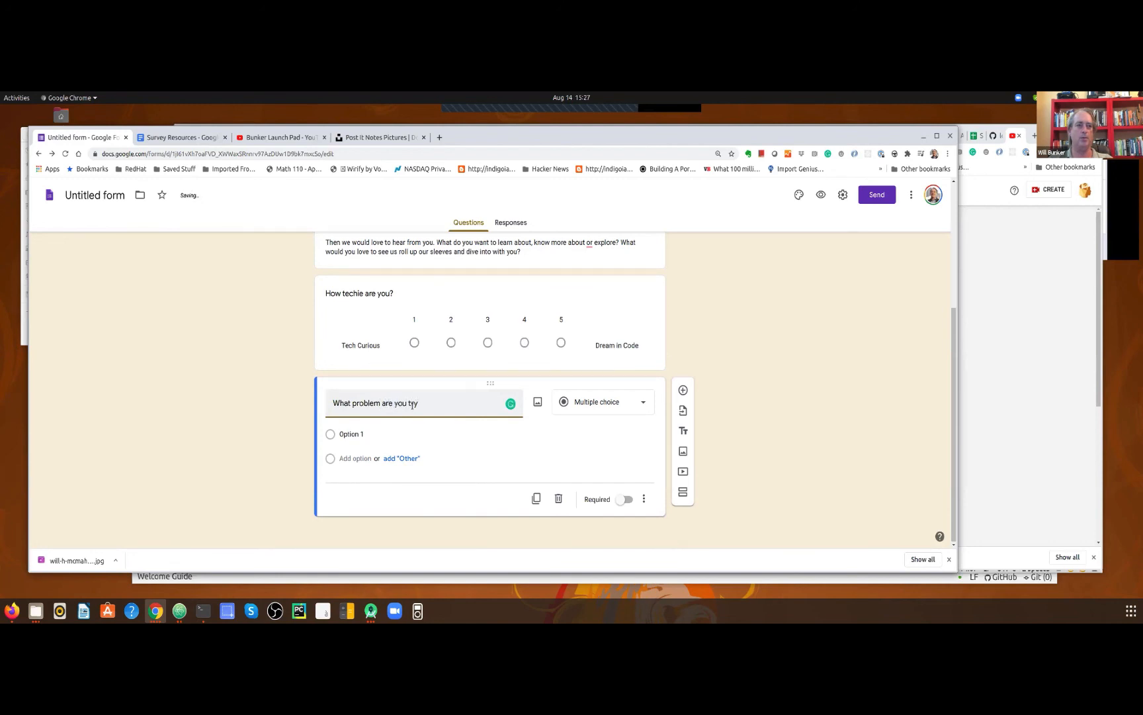
pyautogui.write('ing to solve.')
pyautogui.press('BackSpace')
pyautogui.write('?')
# Try replacing the second question's question mark with the note "(this needs to be a user centric problem"
pyautogui.press('BackSpace')
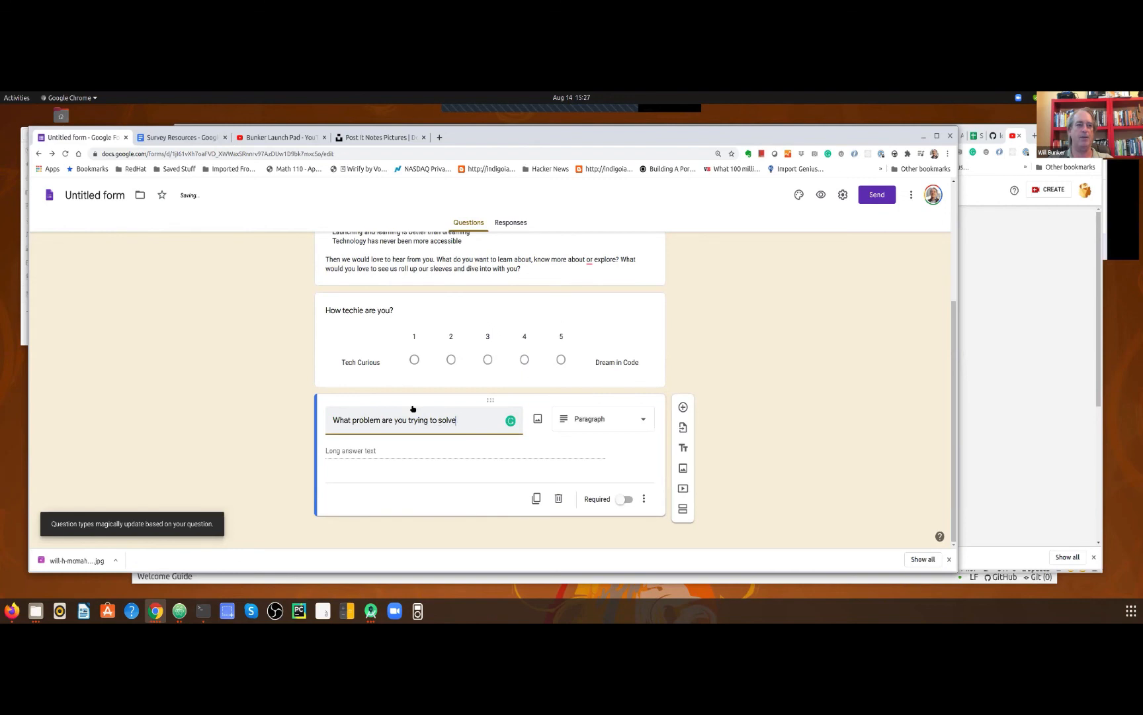
pyautogui.write('(this needs to be a')
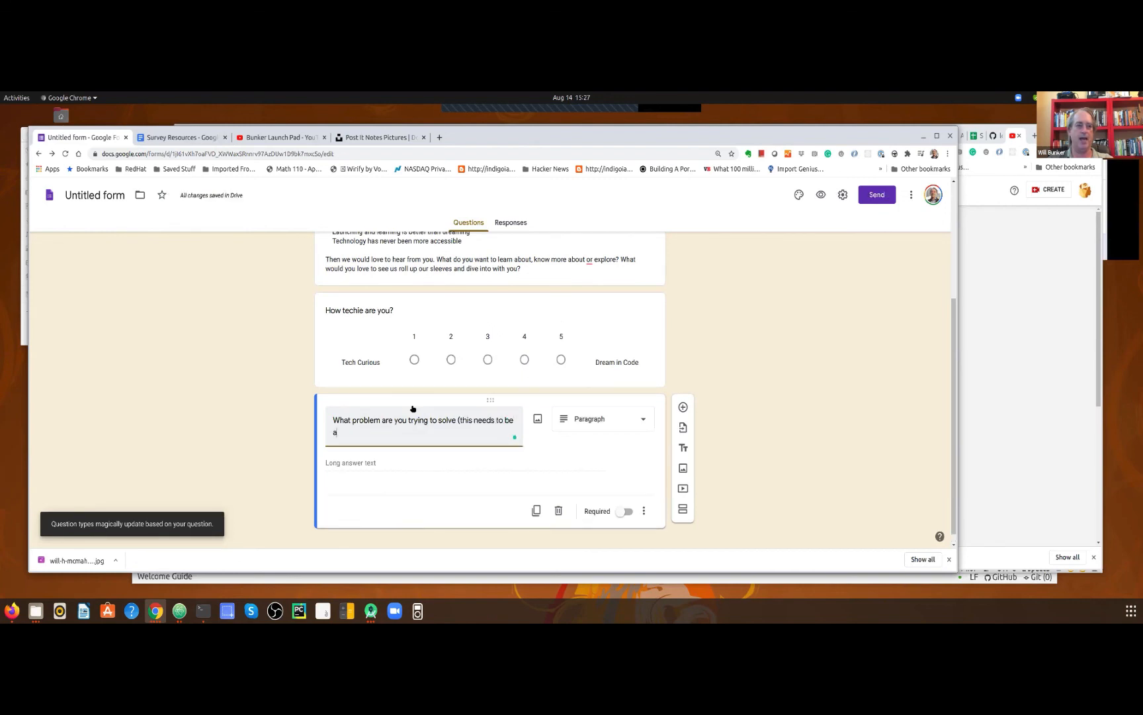
pyautogui.write(' user problem')
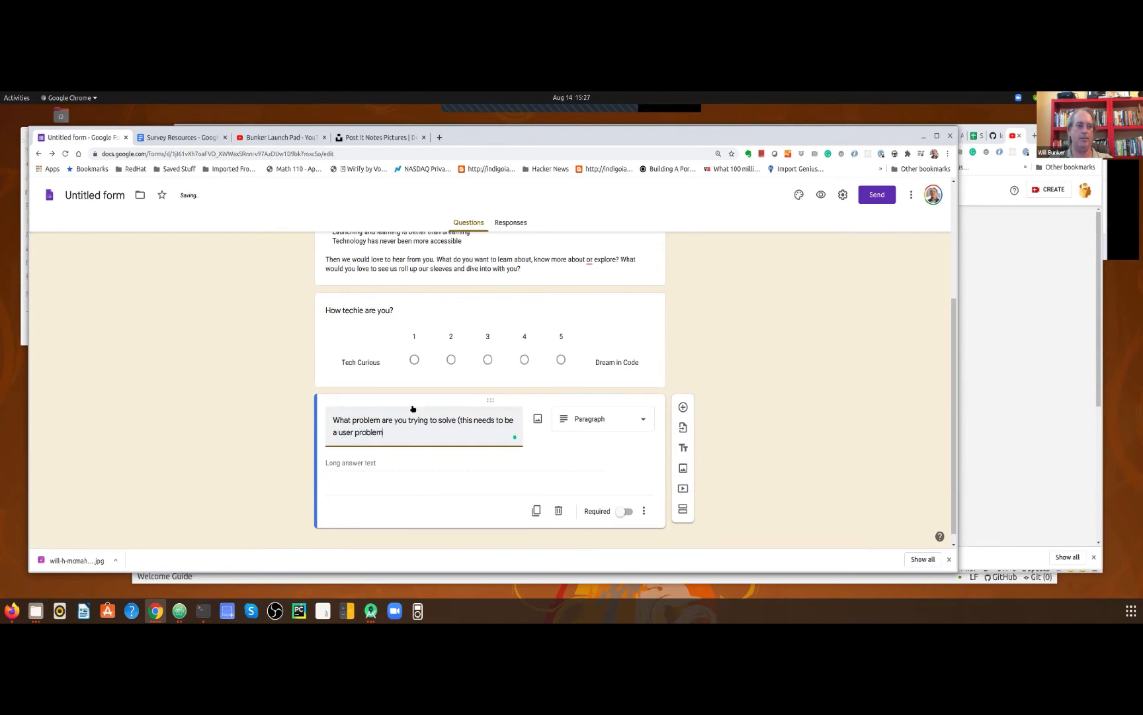
pyautogui.press('BackSpace')
pyautogui.press('BackSpace')
pyautogui.press('BackSpace')
pyautogui.press('BackSpace')
pyautogui.press('BackSpace')
pyautogui.press('BackSpace')
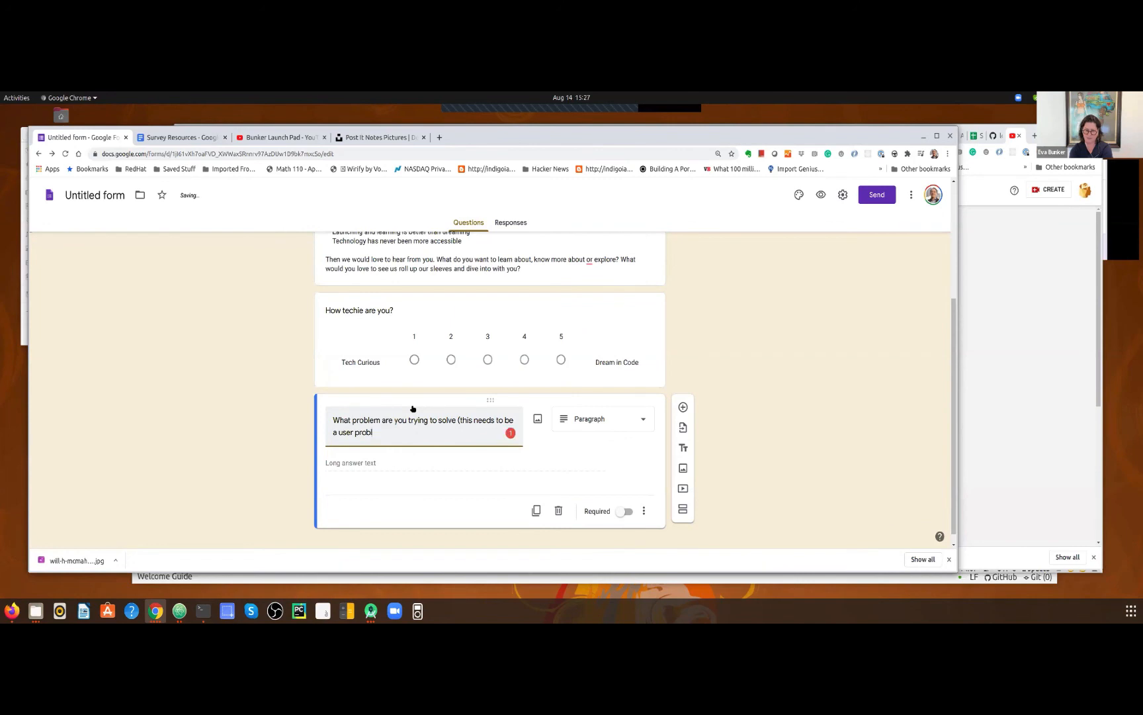
pyautogui.write('centric problem')
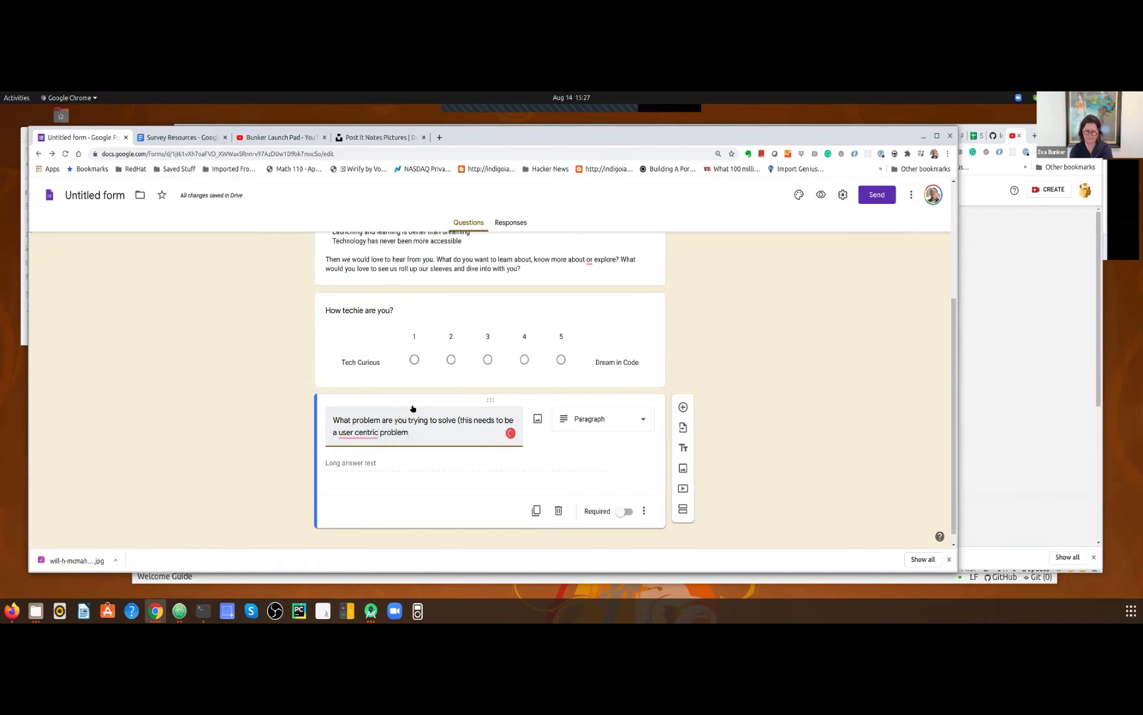
# Remove the parenthetical note from the second question's title and end the title with a question mark
pyautogui.press('BackSpace')
pyautogui.press('BackSpace')
pyautogui.press('BackSpace')
pyautogui.press('BackSpace')
pyautogui.press('BackSpace')
pyautogui.press('BackSpace')
pyautogui.press('BackSpace')
pyautogui.press('BackSpace')
pyautogui.press('BackSpace')
pyautogui.press('BackSpace')
pyautogui.press('BackSpace')
pyautogui.press('BackSpace')
pyautogui.press('BackSpace')
pyautogui.press('BackSpace')
pyautogui.press('BackSpace')
pyautogui.press('BackSpace')
pyautogui.press('BackSpace')
pyautogui.press('BackSpace')
pyautogui.press('BackSpace')
pyautogui.press('BackSpace')
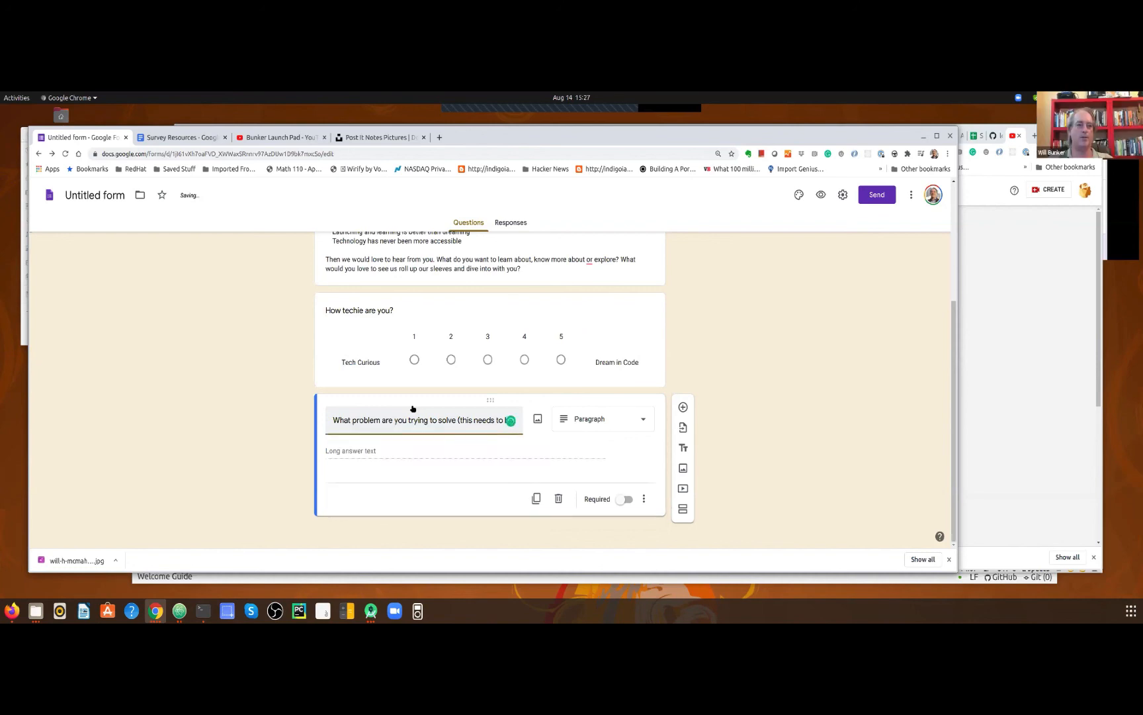
pyautogui.press('BackSpace')
pyautogui.press('BackSpace')
pyautogui.press('BackSpace')
pyautogui.press('BackSpace')
pyautogui.write('?')
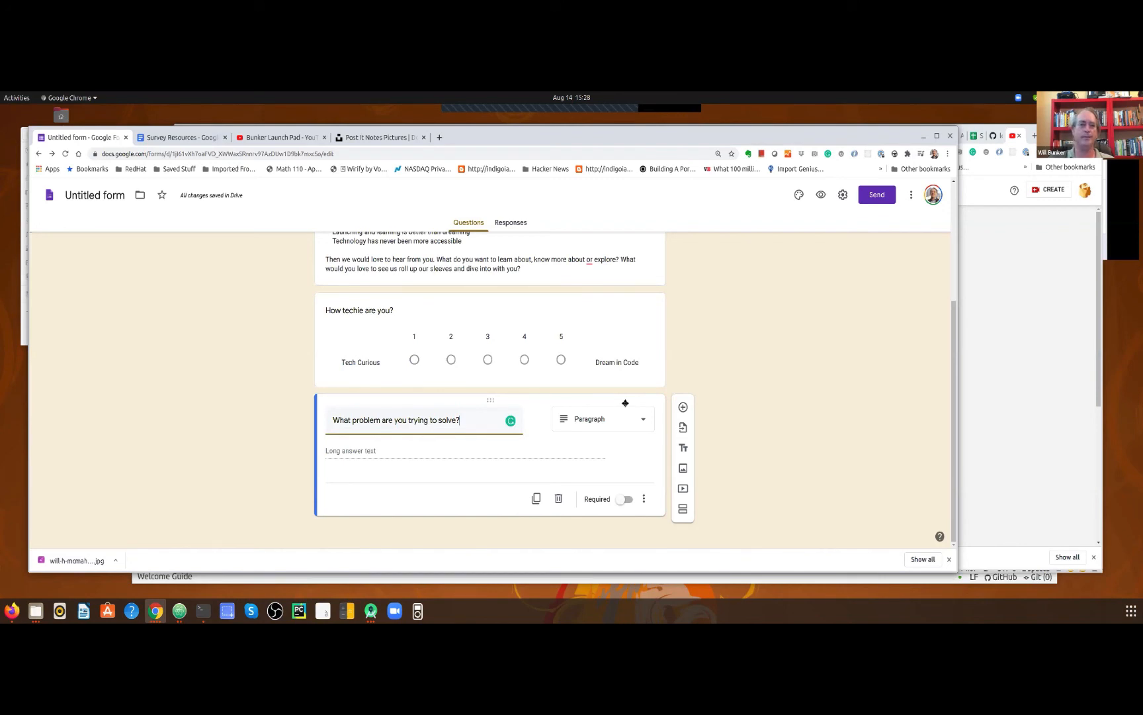
# Add a blank question below "What problem are you trying to solve?"
pyautogui.click(683, 407)
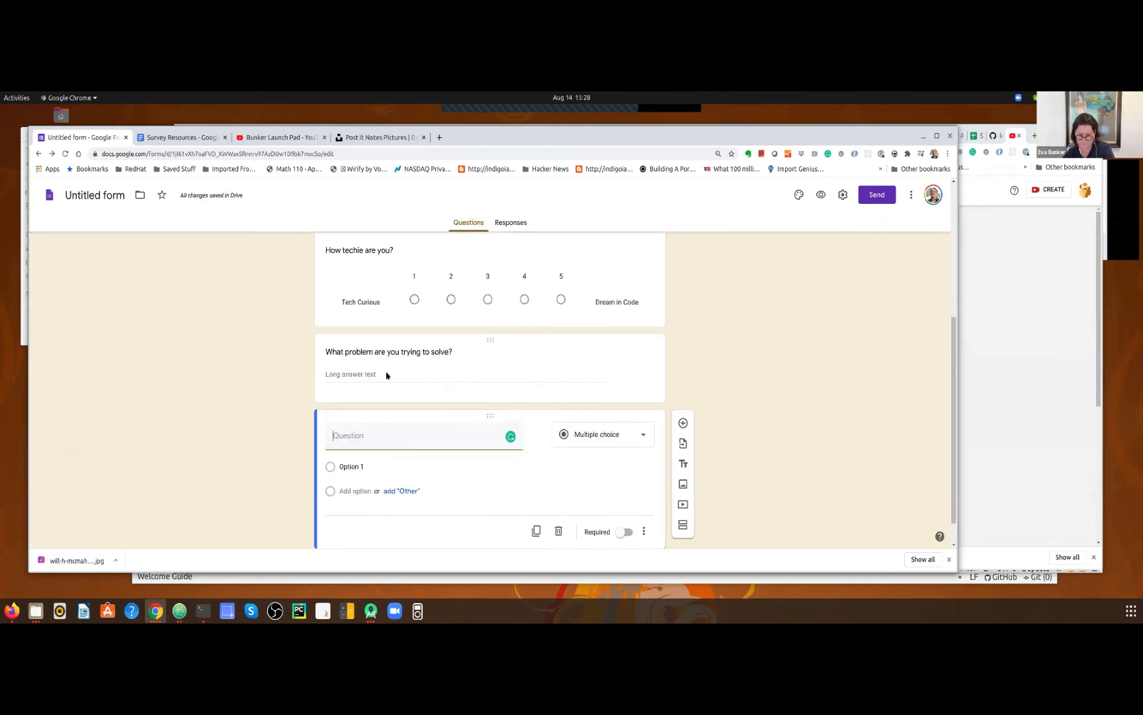
pyautogui.click(451, 360)
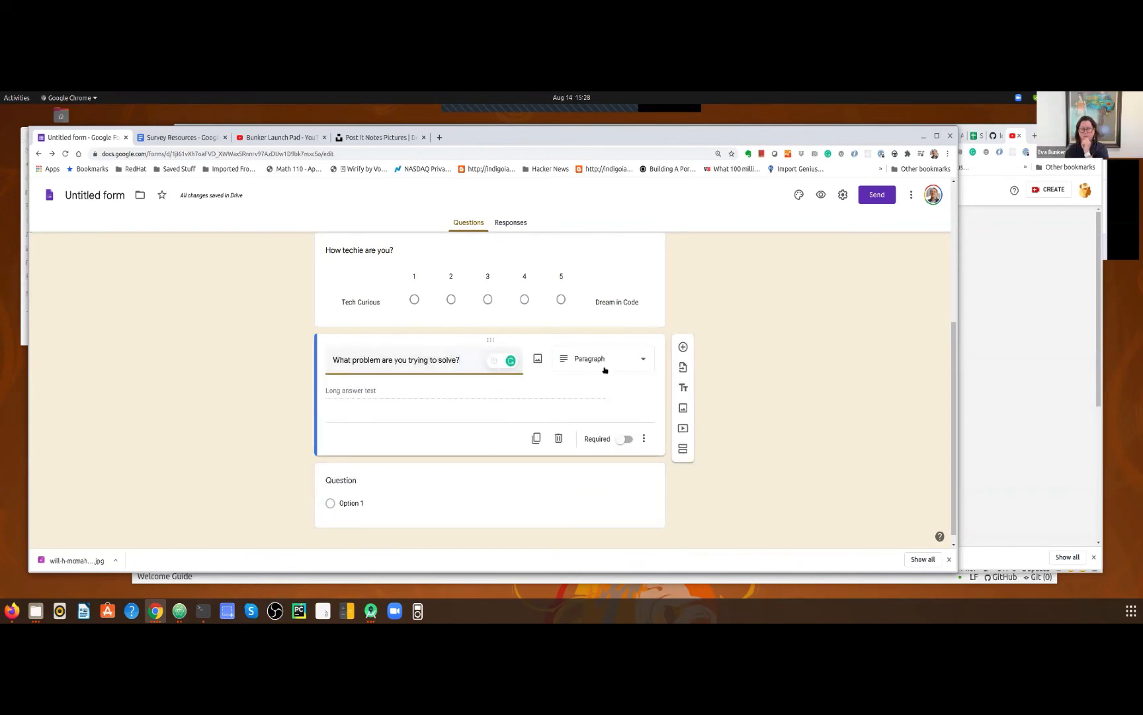
pyautogui.click(682, 389)
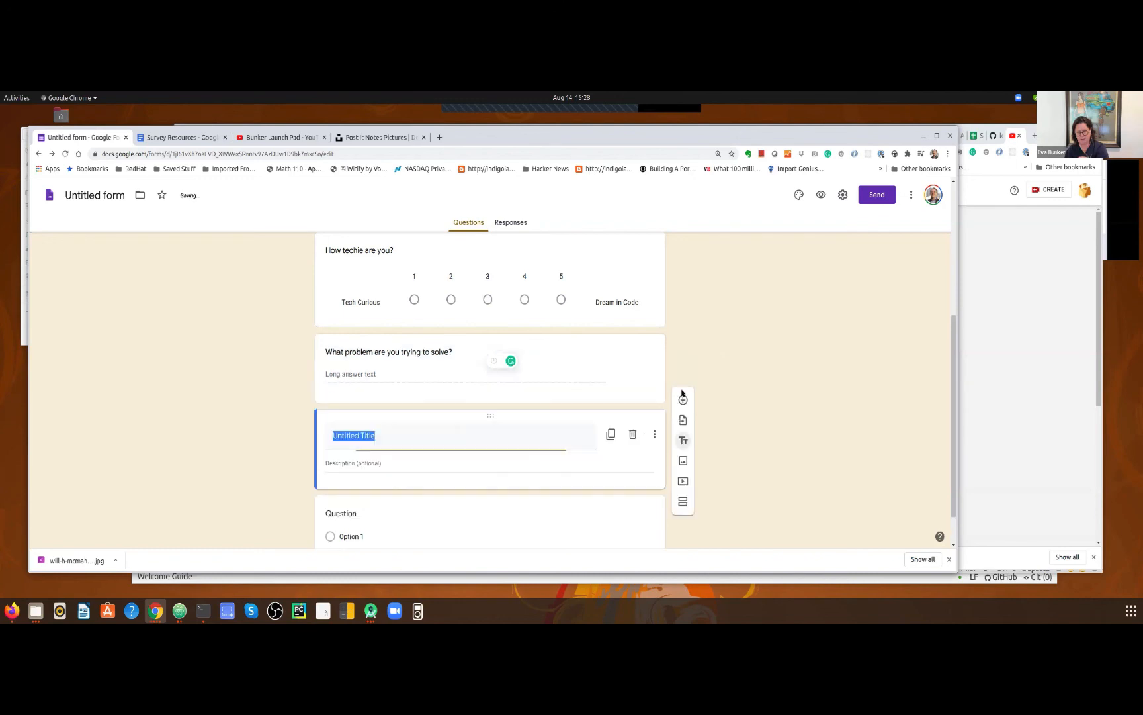
pyautogui.click(632, 435)
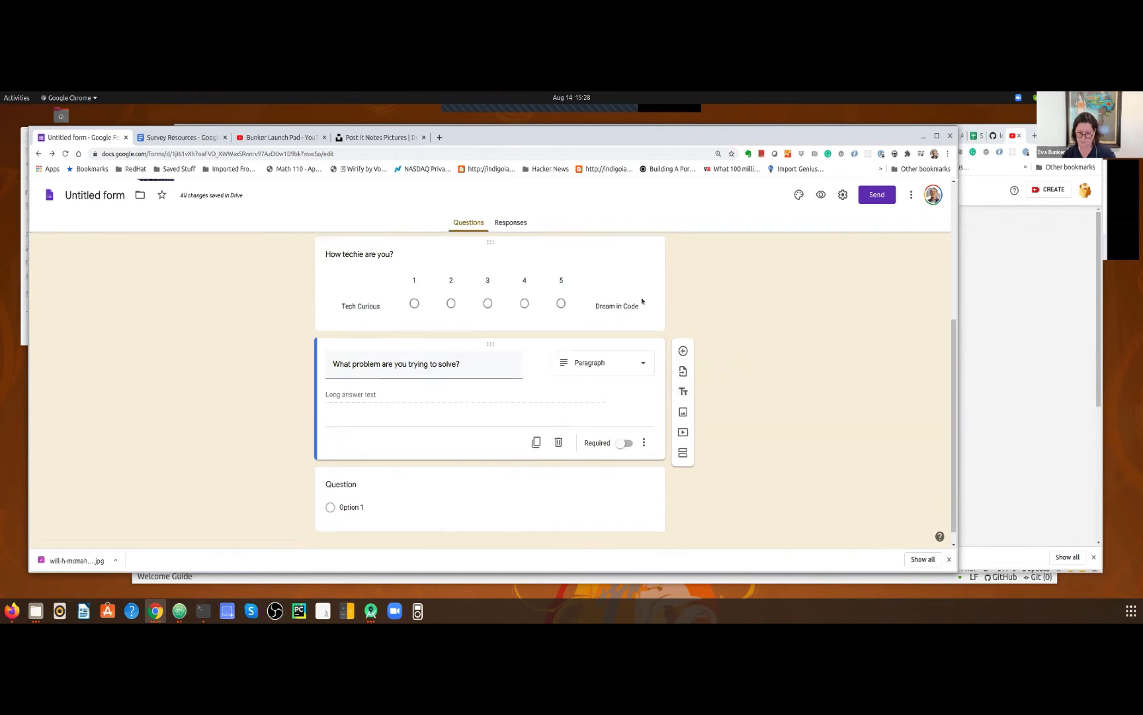
# Insert a title and description block below "How techie are you?" and title it "What problem are you trying to solve?"
pyautogui.scroll(1, 643, 301)
pyautogui.click(660, 375)
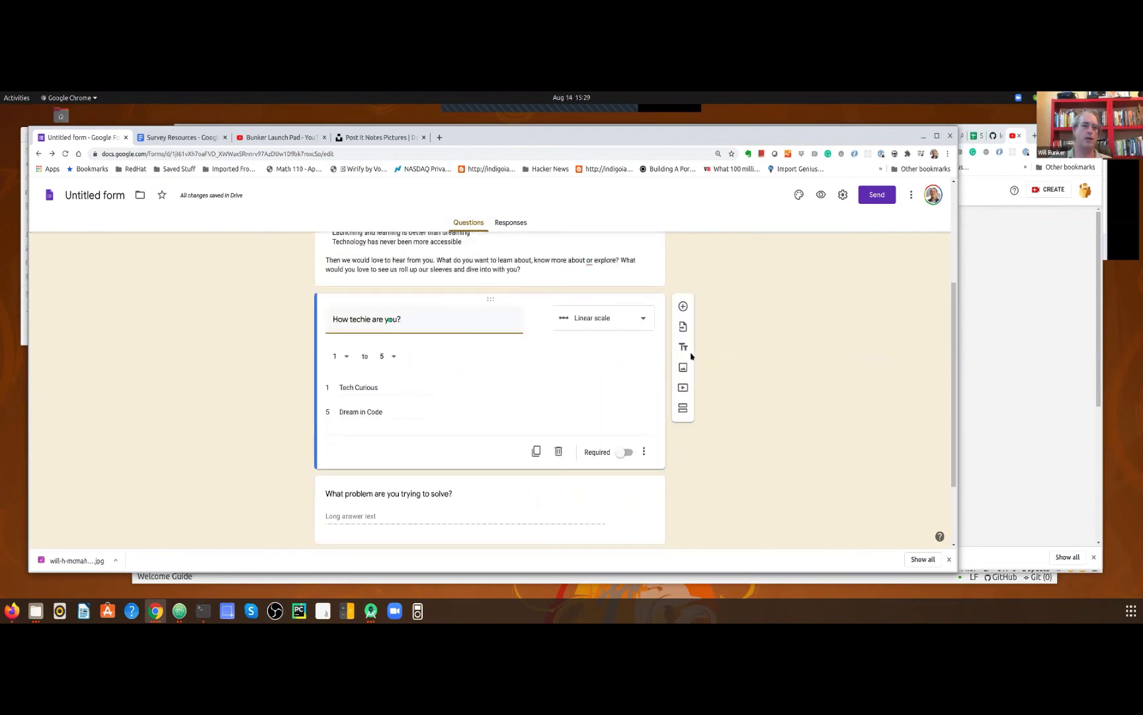
pyautogui.click(685, 347)
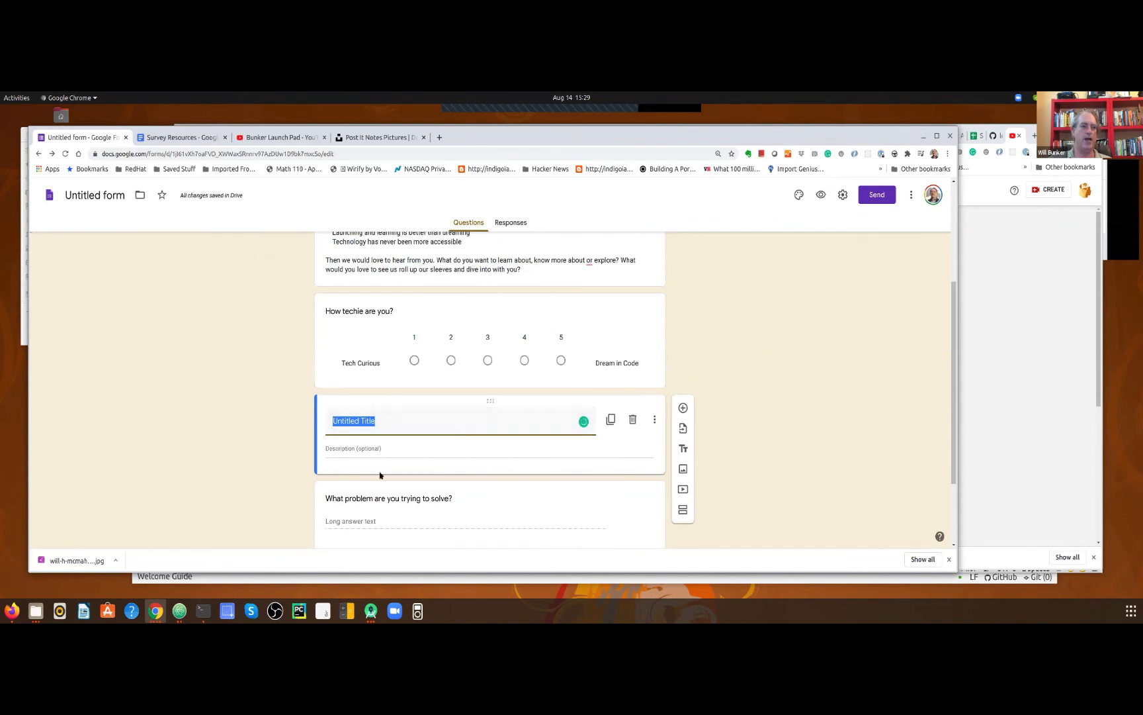
pyautogui.scroll(-1, 378, 464)
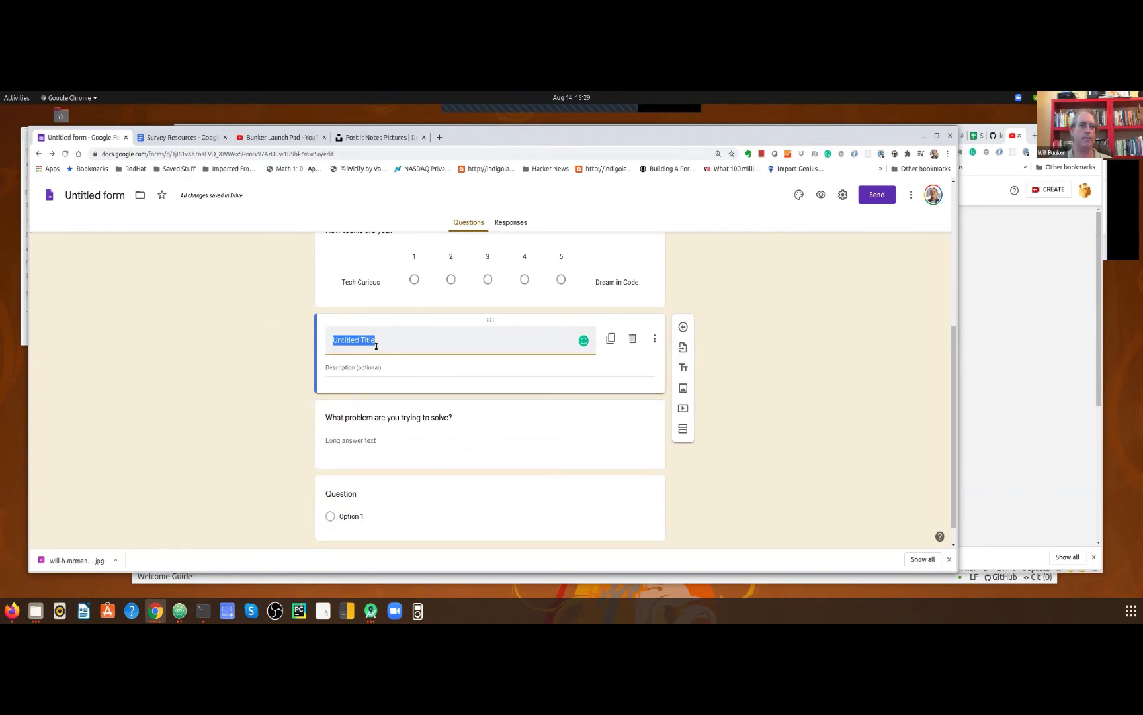
pyautogui.write('What problem are')
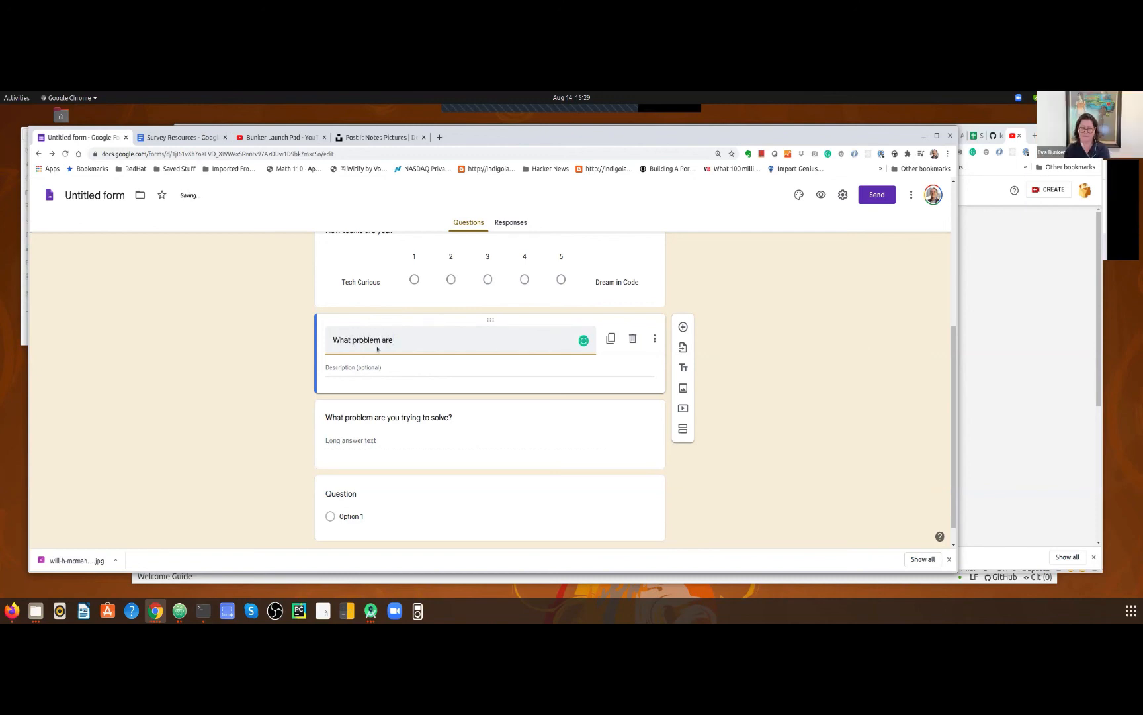
pyautogui.write(' you trying to')
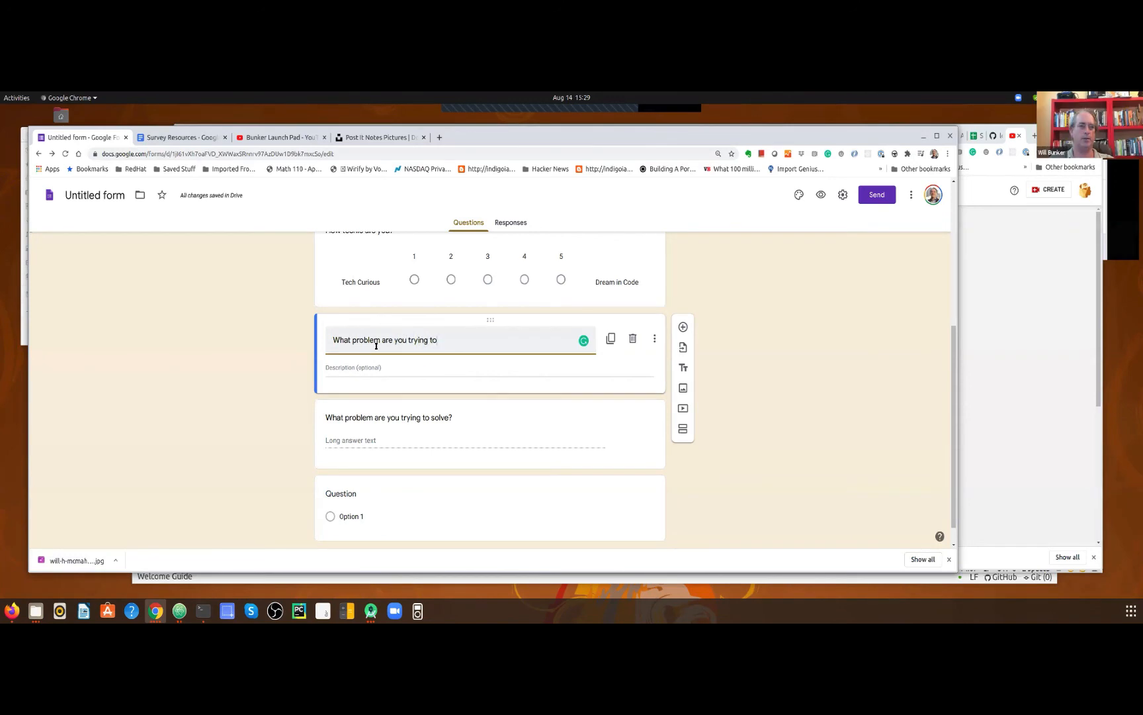
pyautogui.write(' solve?')
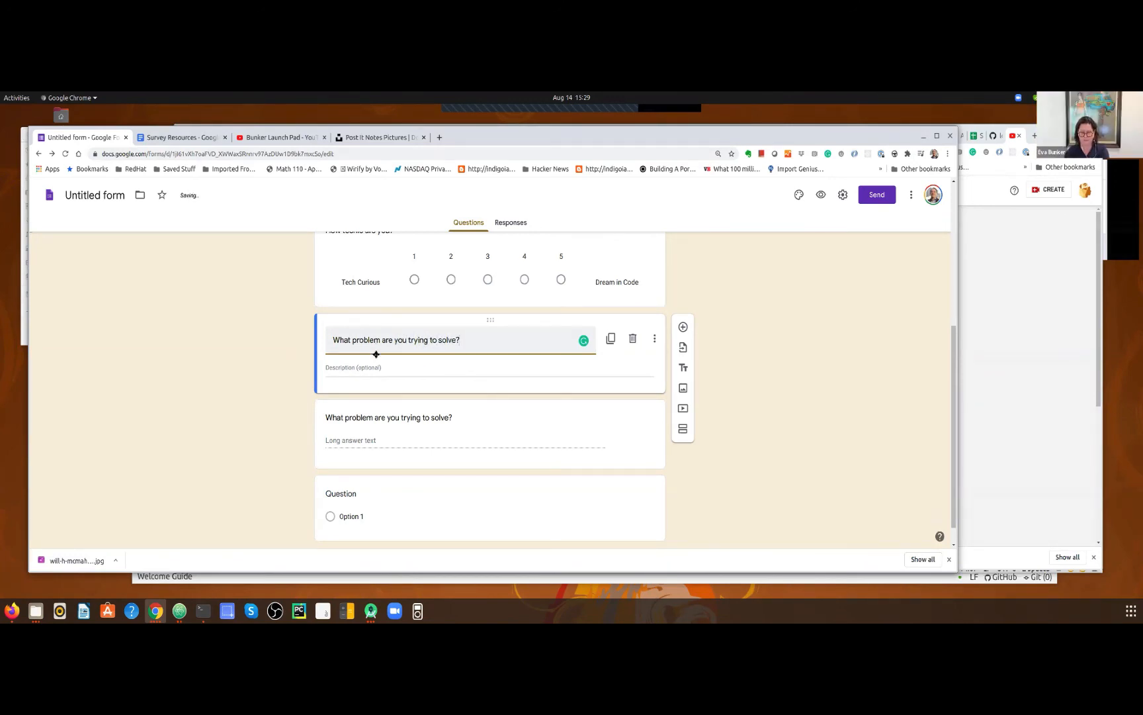
# Copy the list of problem examples from the Survey Resources document into the new title block's description
pyautogui.click(186, 137)
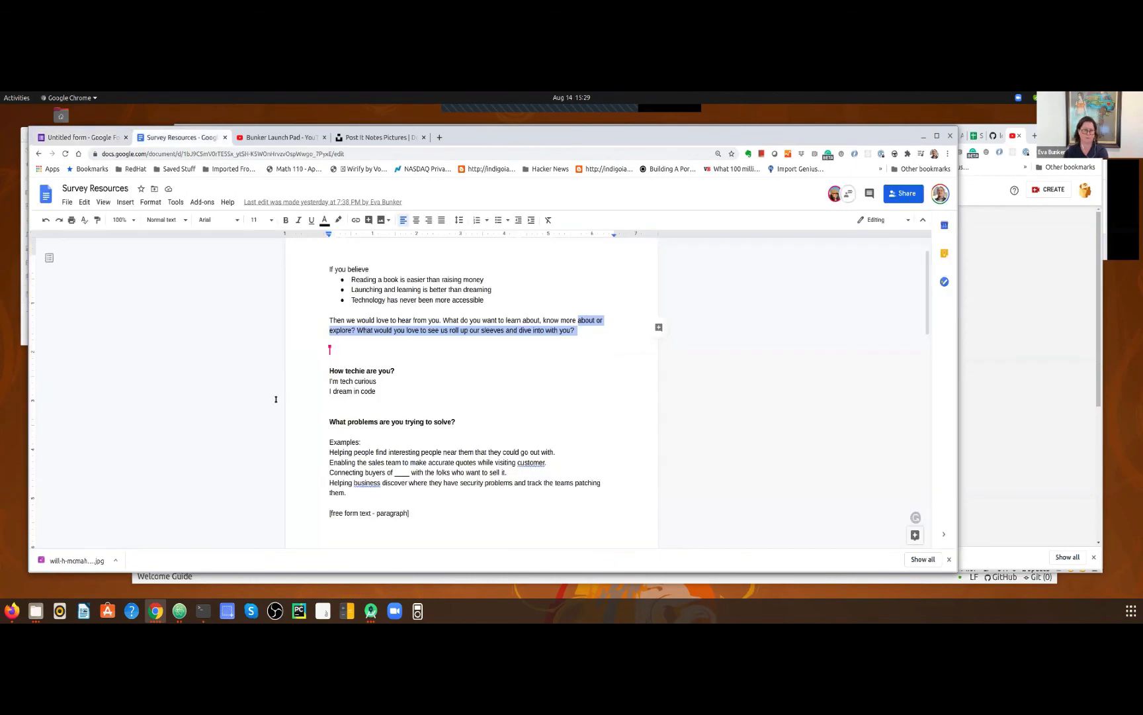
pyautogui.click(330, 442)
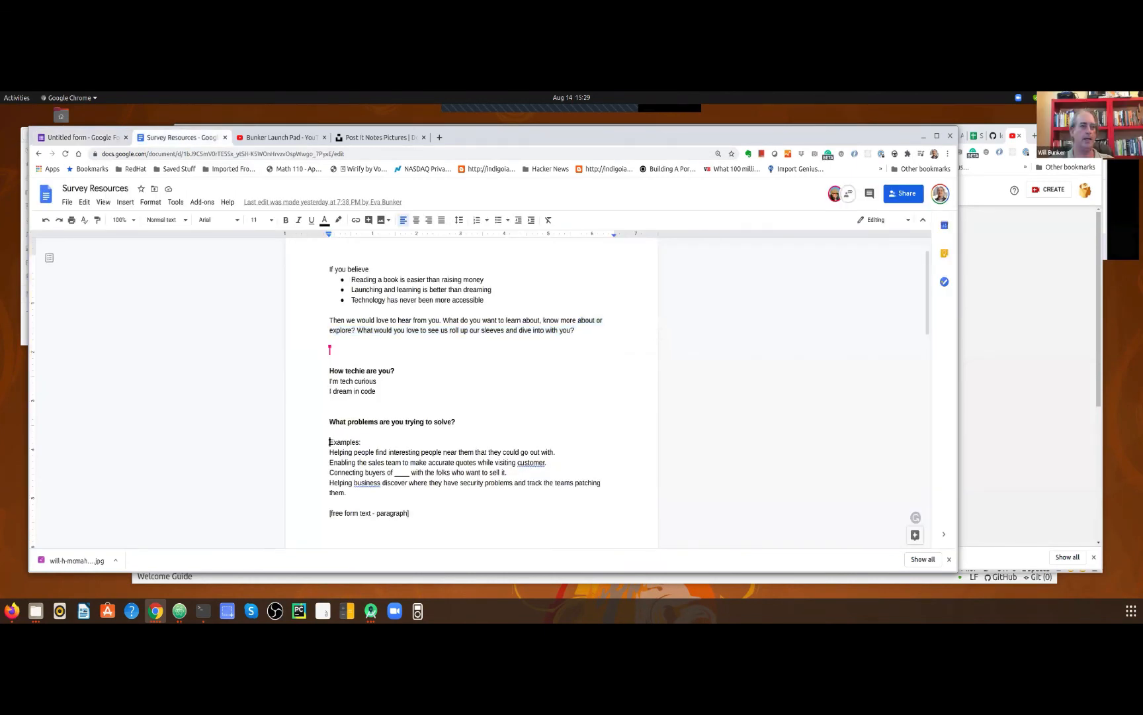
pyautogui.moveTo(329, 442); pyautogui.dragTo(626, 488)
pyautogui.hotkey('ctrl', 'c')
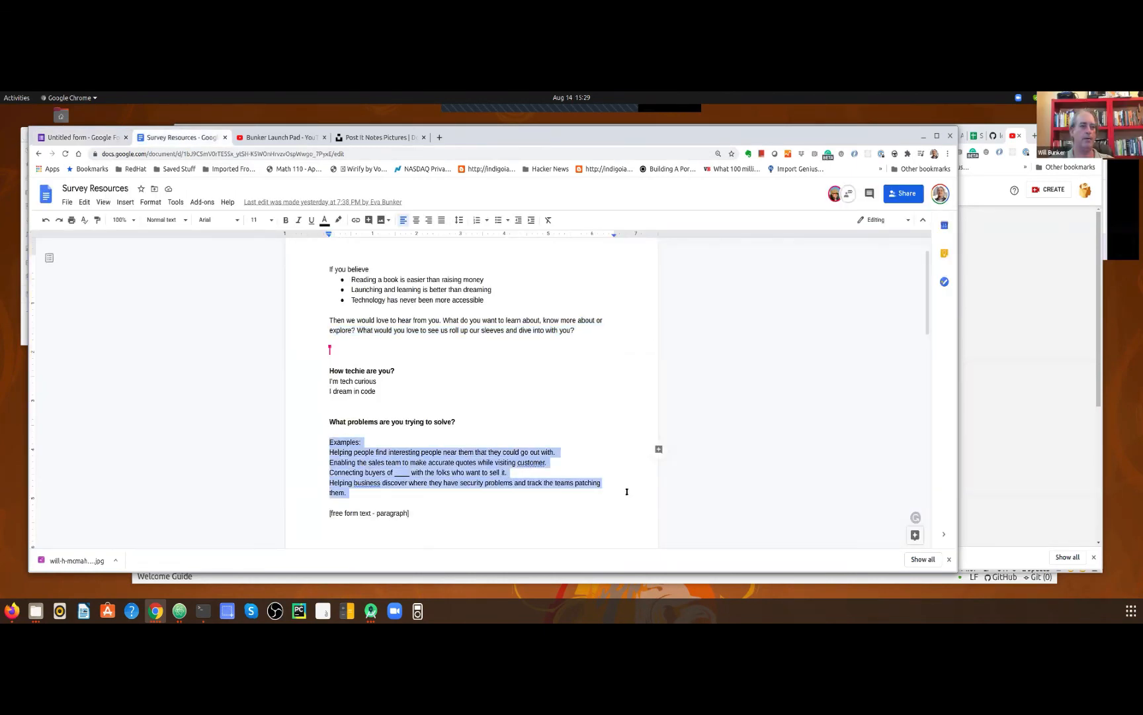
pyautogui.click(84, 138)
pyautogui.click(344, 366)
pyautogui.hotkey('ctrl', 'v')
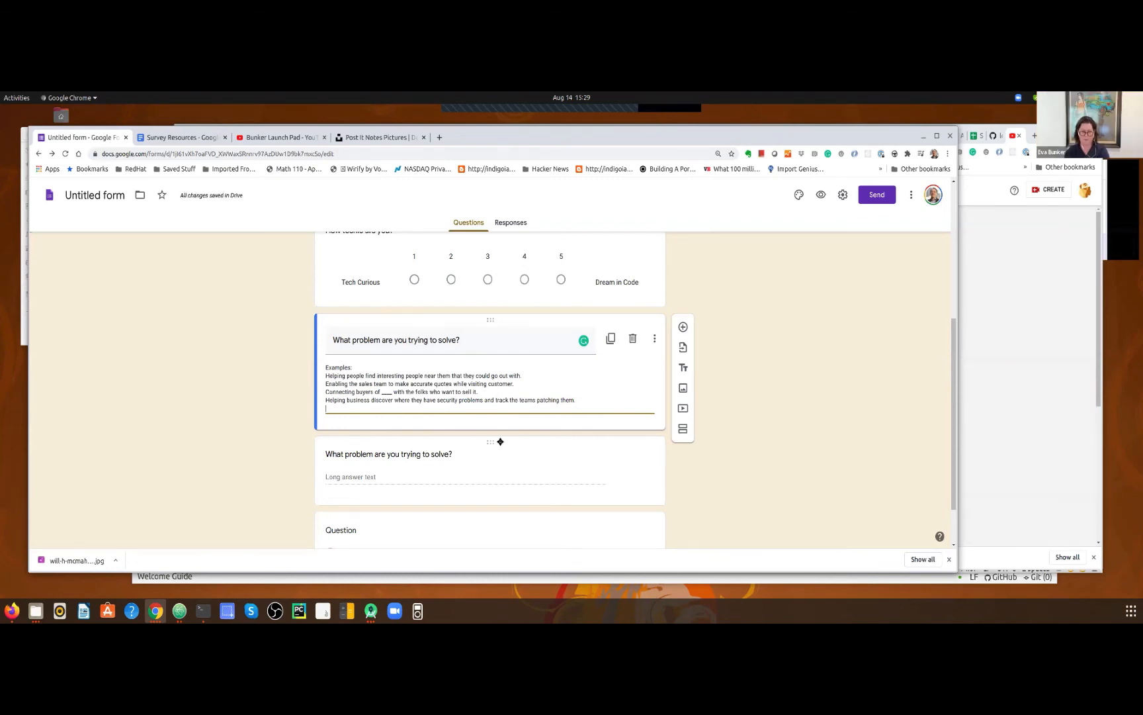
# Retitle the paragraph question below the examples as "Describe the problem you are solving here?"
pyautogui.click(454, 457)
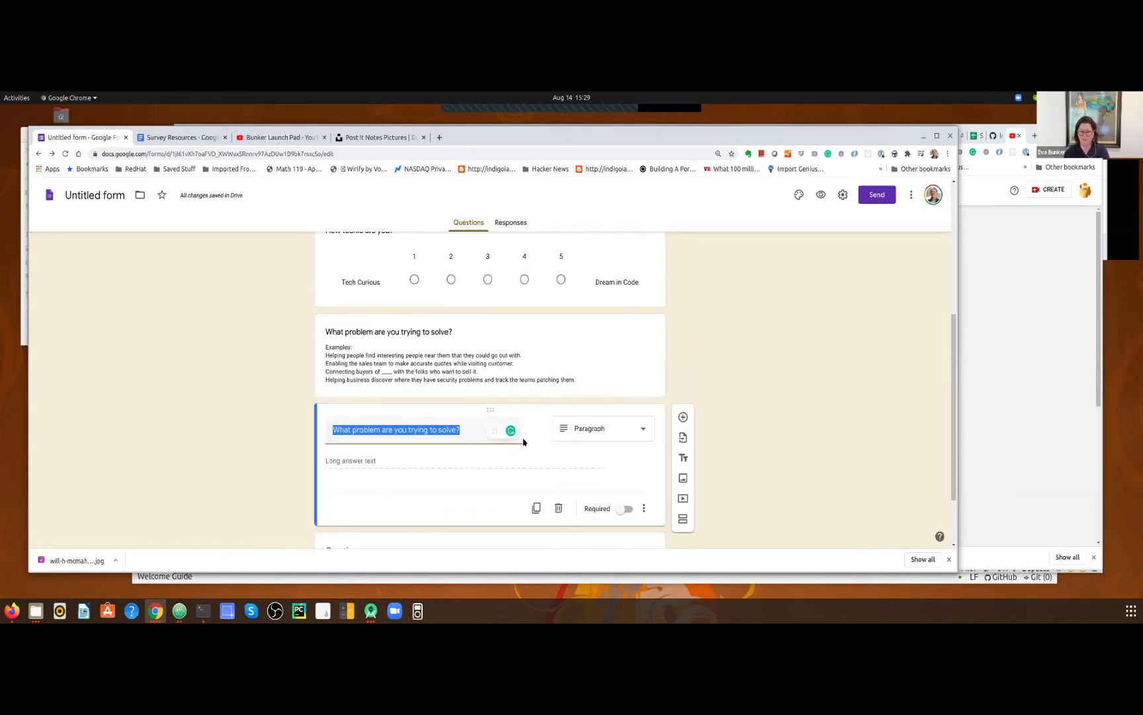
pyautogui.write('Des')
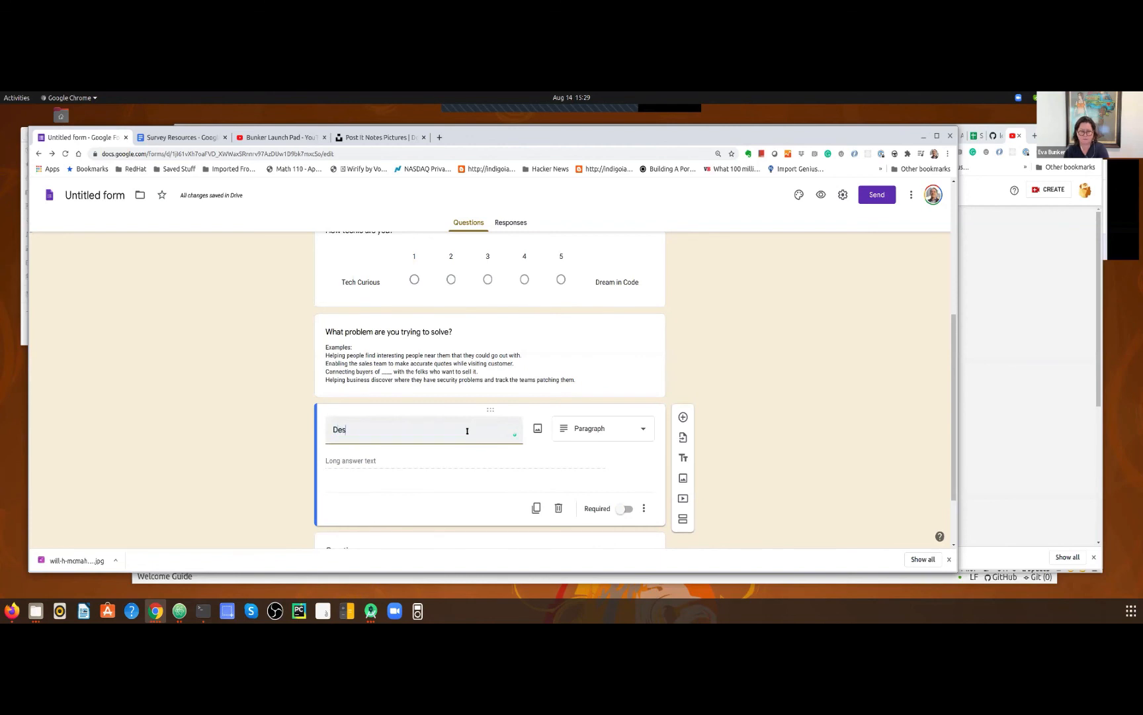
pyautogui.write('cribe your bus')
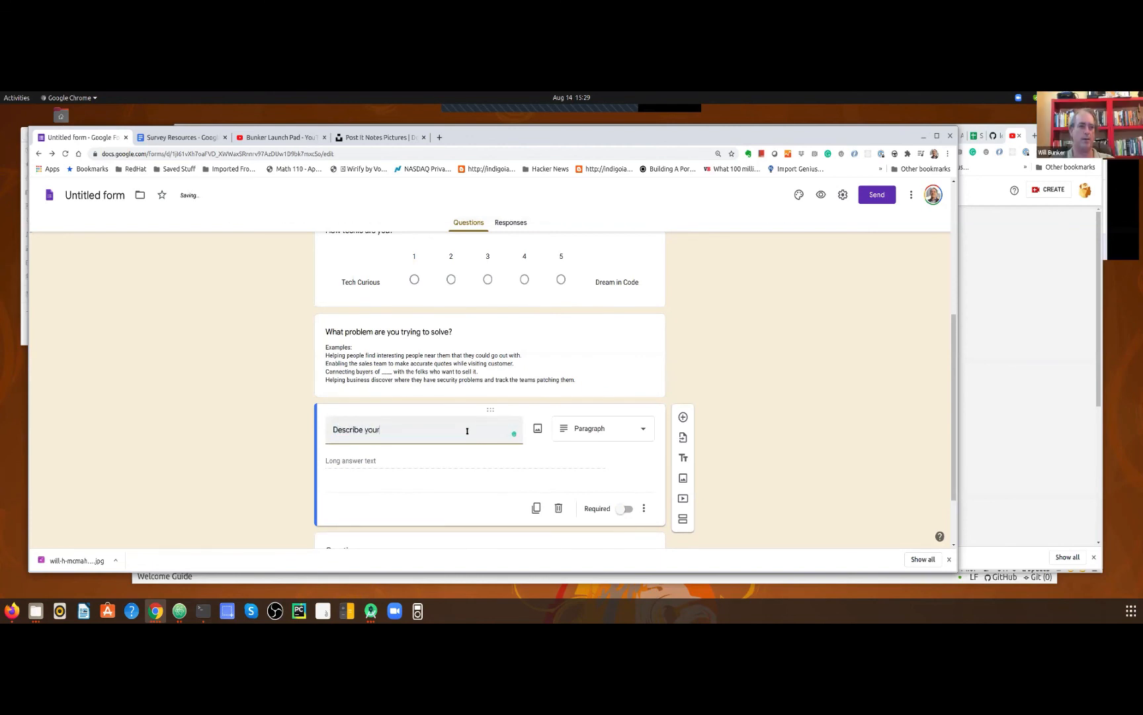
pyautogui.press('BackSpace')
pyautogui.press('BackSpace')
pyautogui.press('BackSpace')
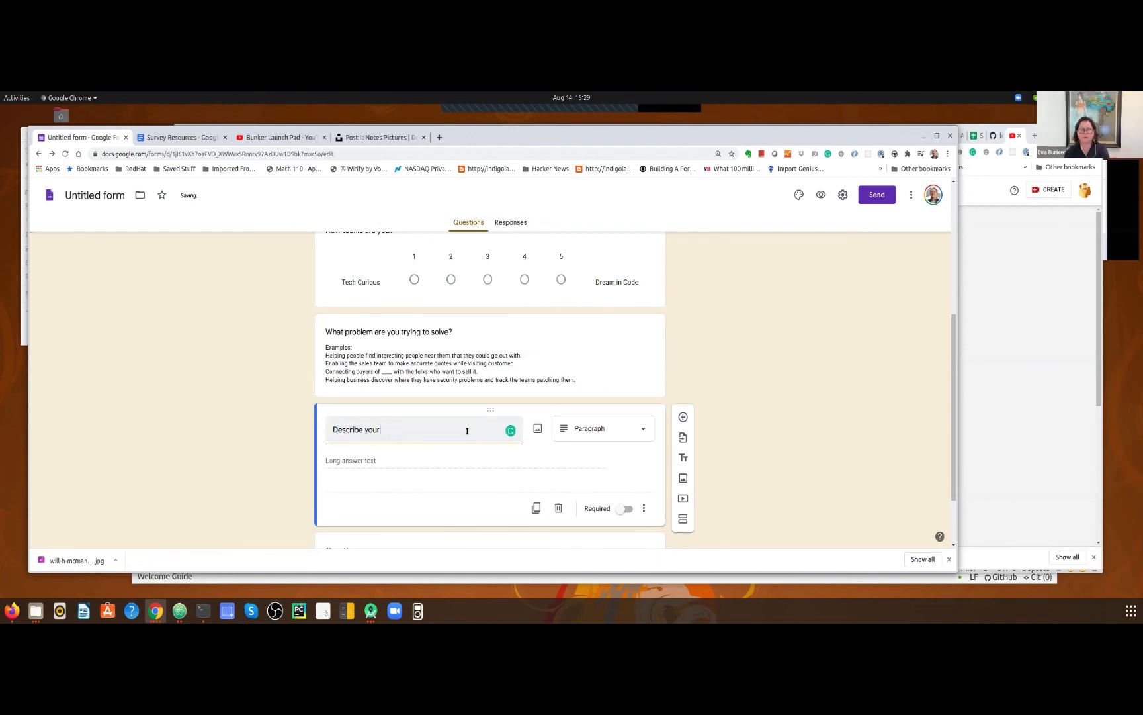
pyautogui.write('prob')
pyautogui.press('BackSpace')
pyautogui.press('BackSpace')
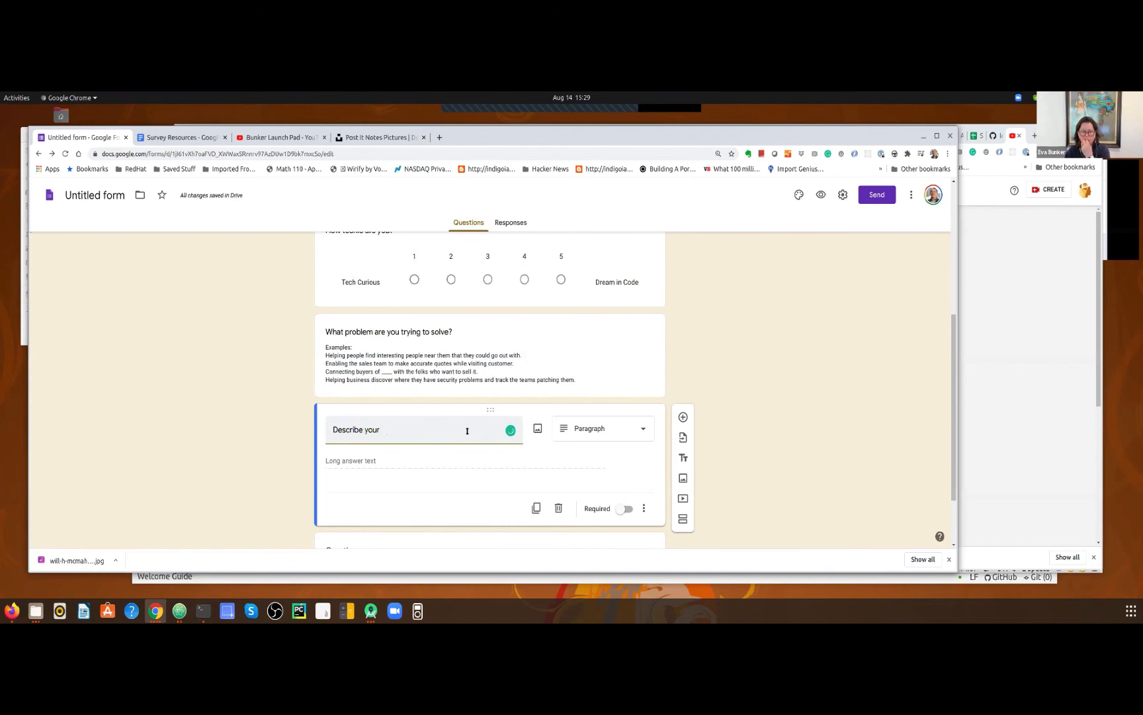
pyautogui.press('BackSpace')
pyautogui.press('BackSpace')
pyautogui.write('the pr')
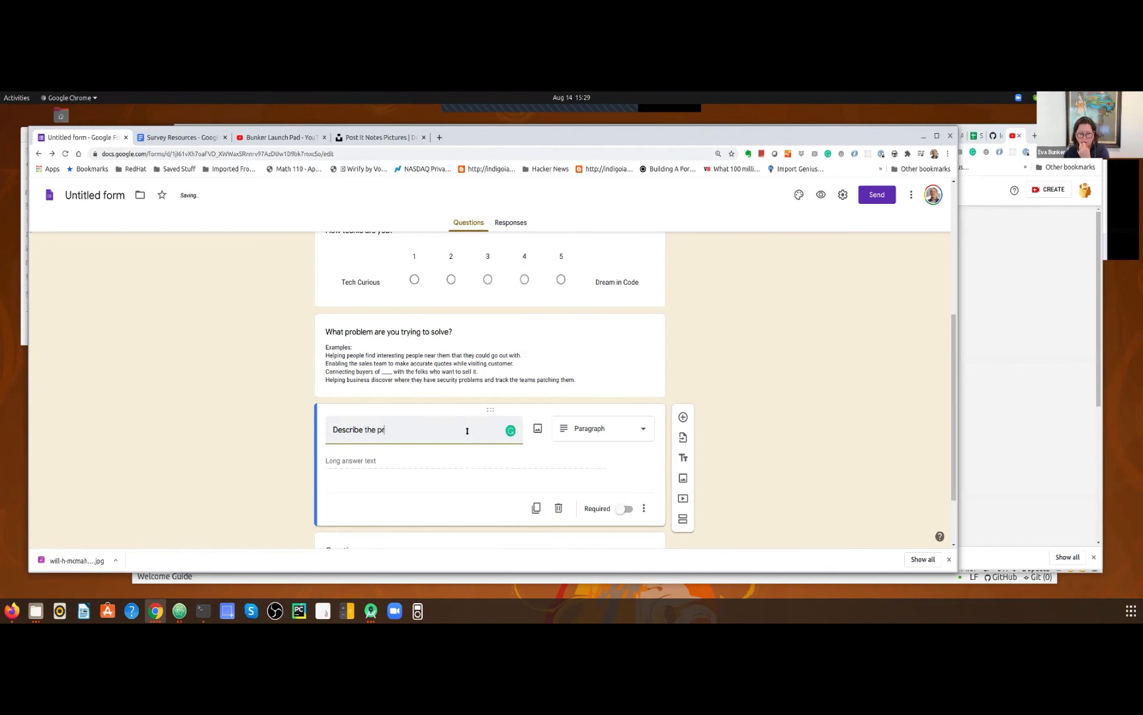
pyautogui.write('oblem you')
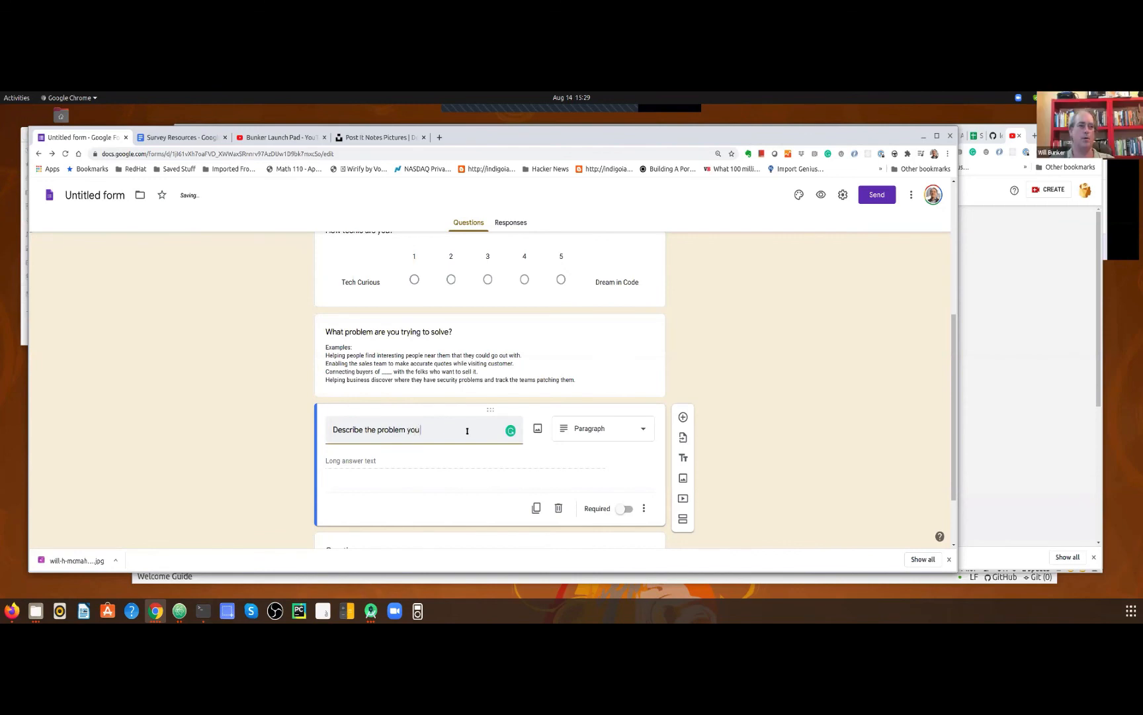
pyautogui.write(' are solving here?')
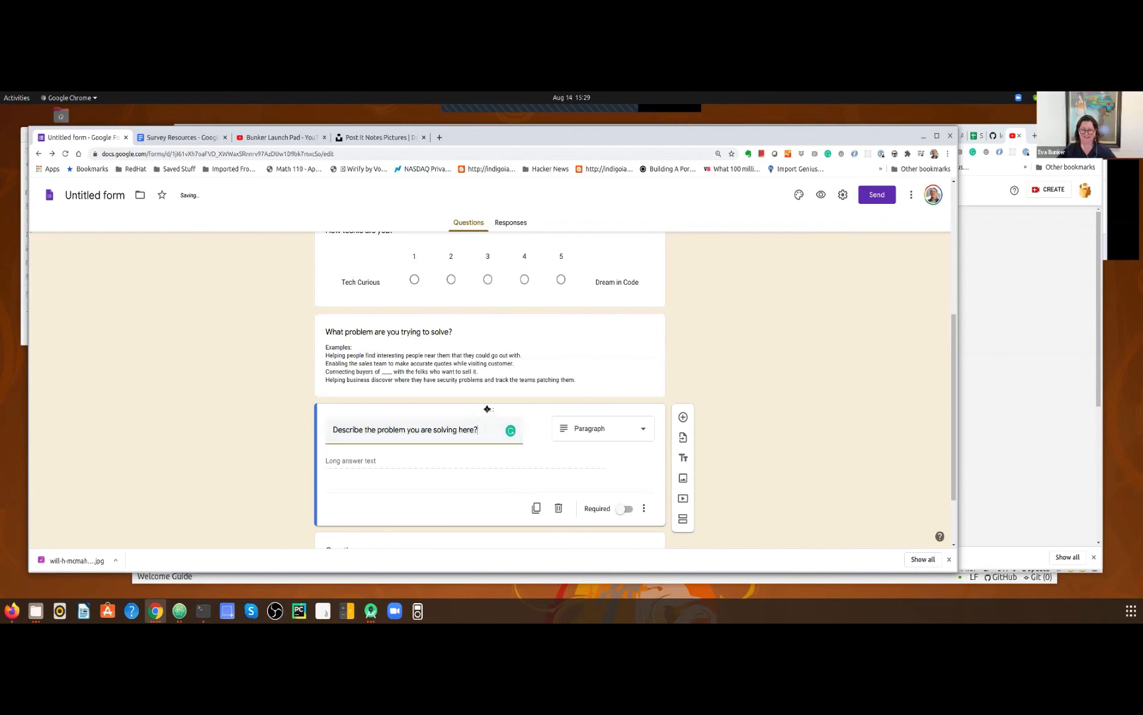
# Preview the survey to review the problem examples and the question below them, and return to the form editor
pyautogui.scroll(-1, 497, 435)
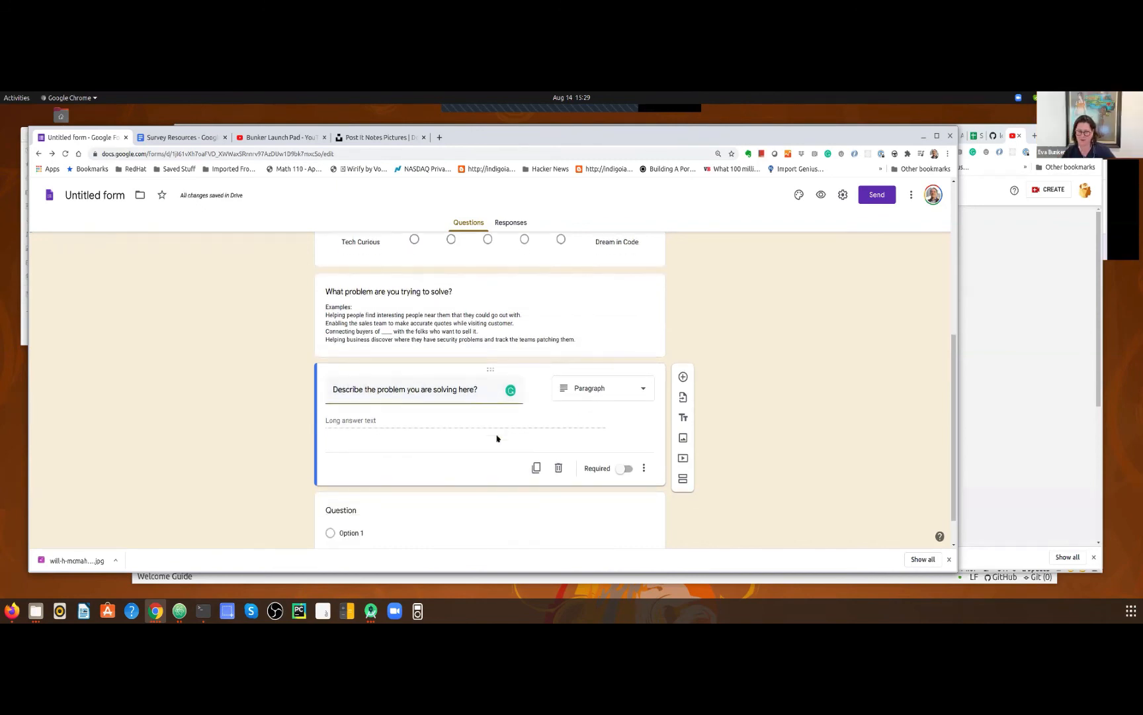
pyautogui.scroll(-1, 496, 438)
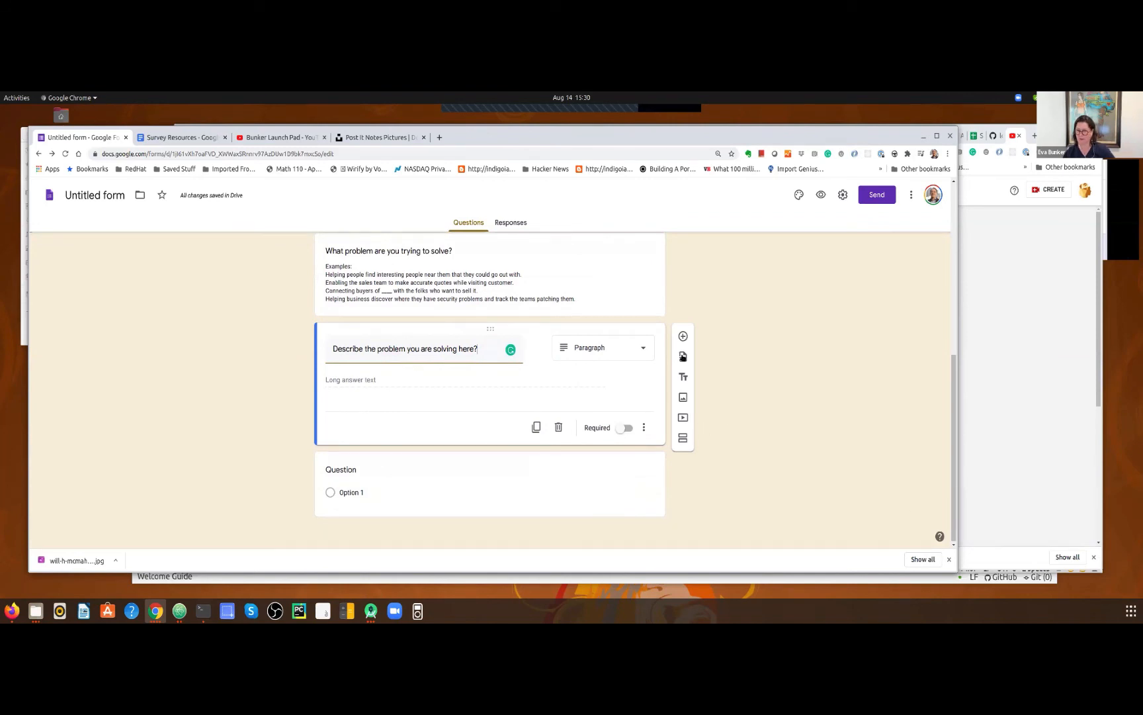
pyautogui.click(821, 194)
pyautogui.scroll(-3, 662, 320)
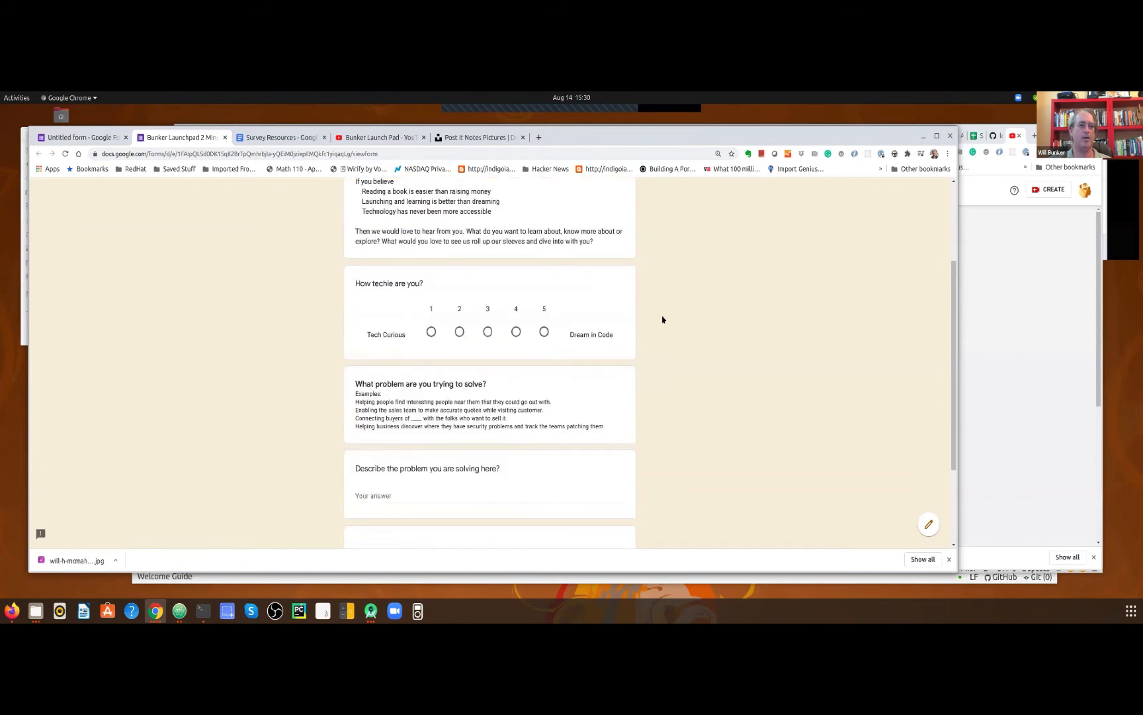
pyautogui.scroll(-1, 662, 319)
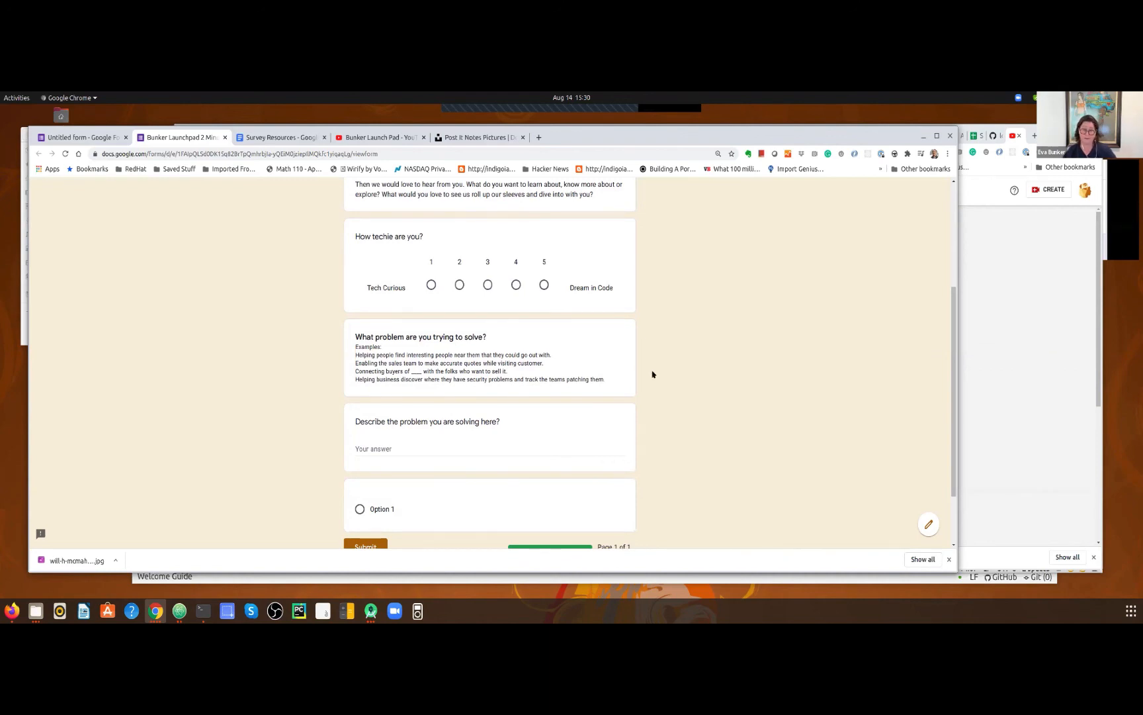
pyautogui.click(225, 137)
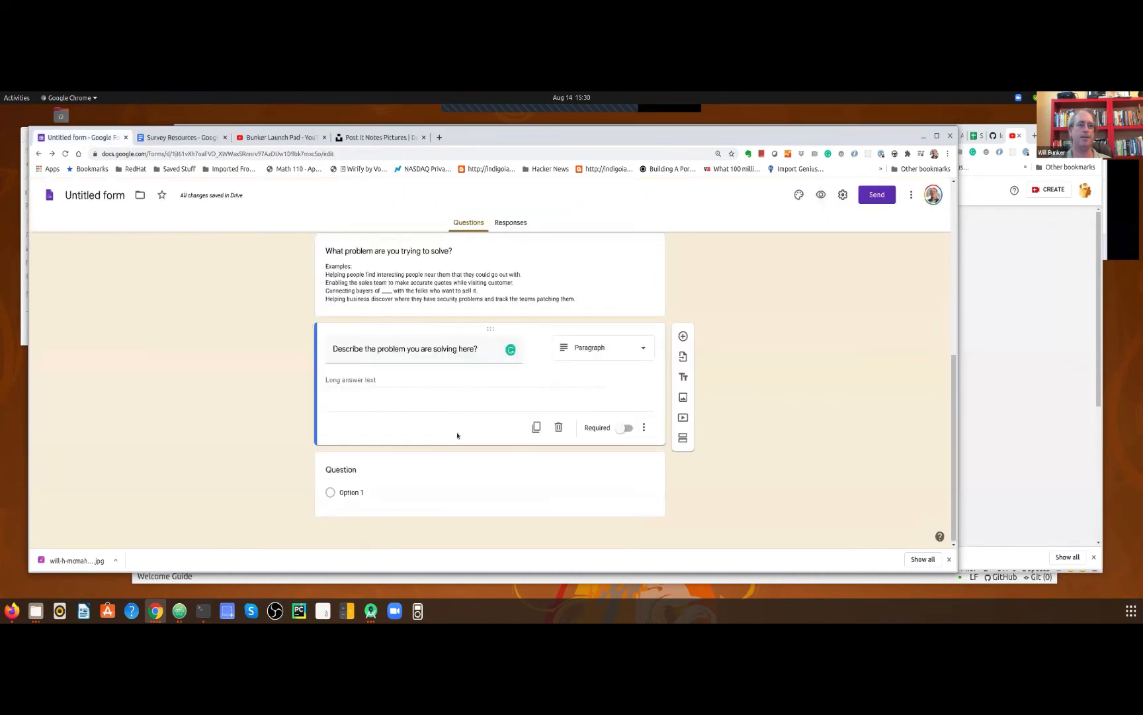
# Title the blank last question "Where are you having the most trouble getting traction?" using the text from the Survey Resources document
pyautogui.click(477, 476)
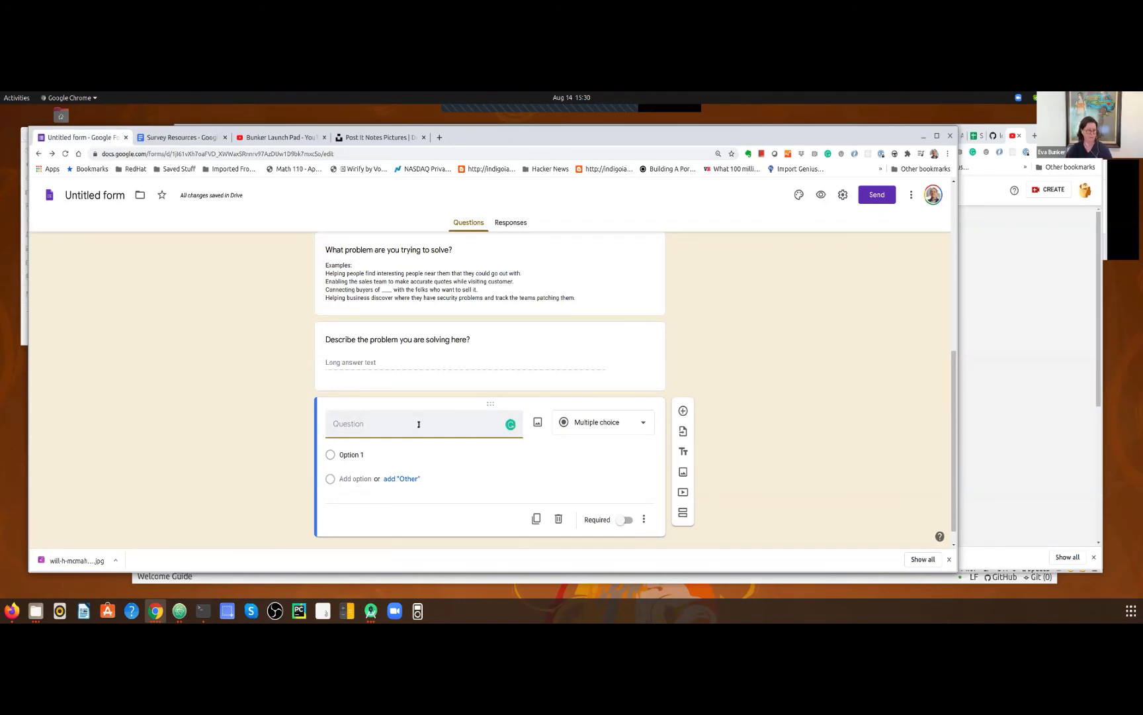
pyautogui.click(180, 137)
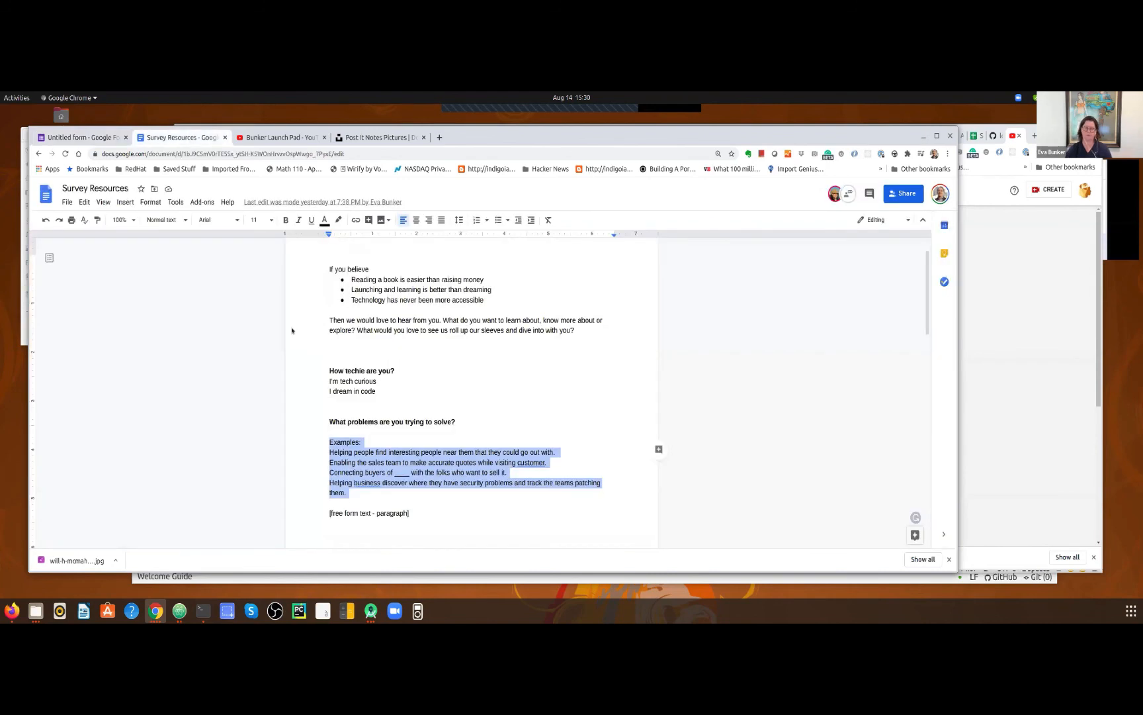
pyautogui.scroll(-5, 349, 438)
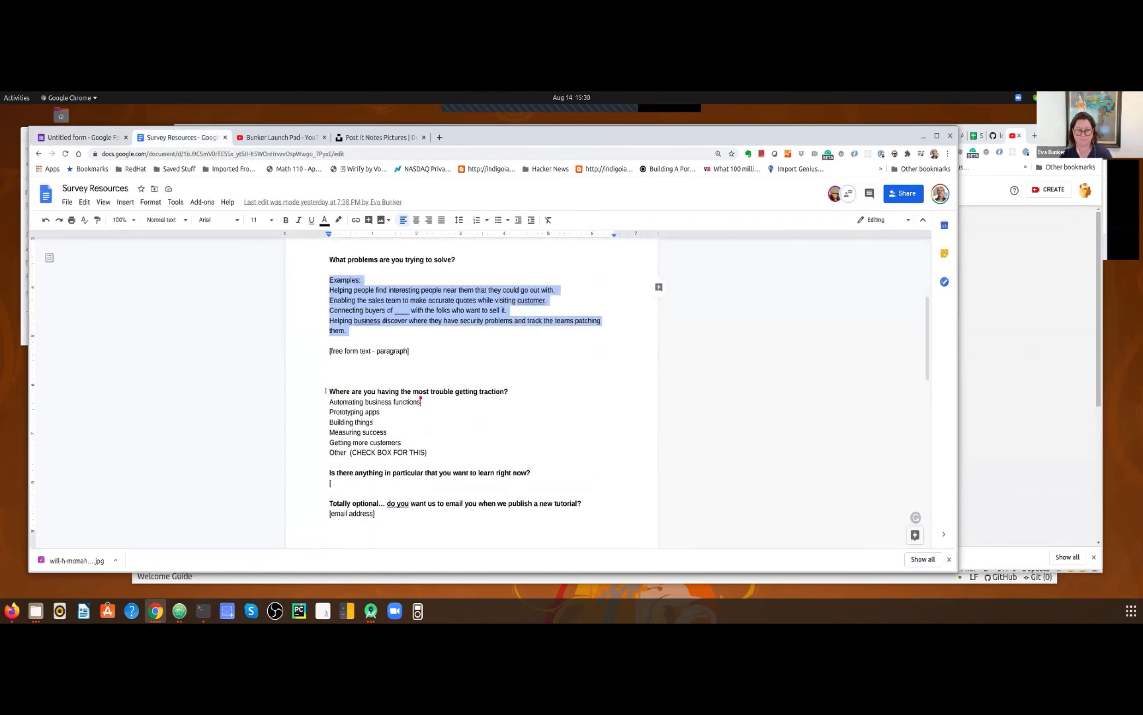
pyautogui.moveTo(337, 395); pyautogui.dragTo(531, 389)
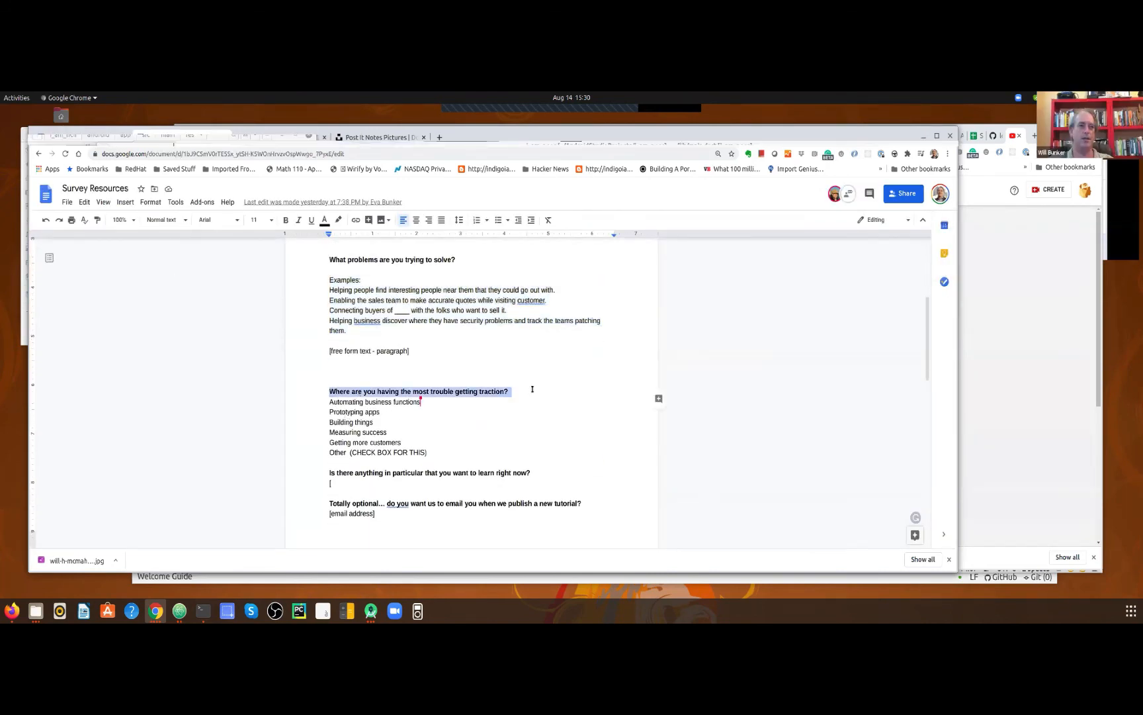
pyautogui.moveTo(329, 389); pyautogui.dragTo(507, 390)
pyautogui.hotkey('ctrl', 'c')
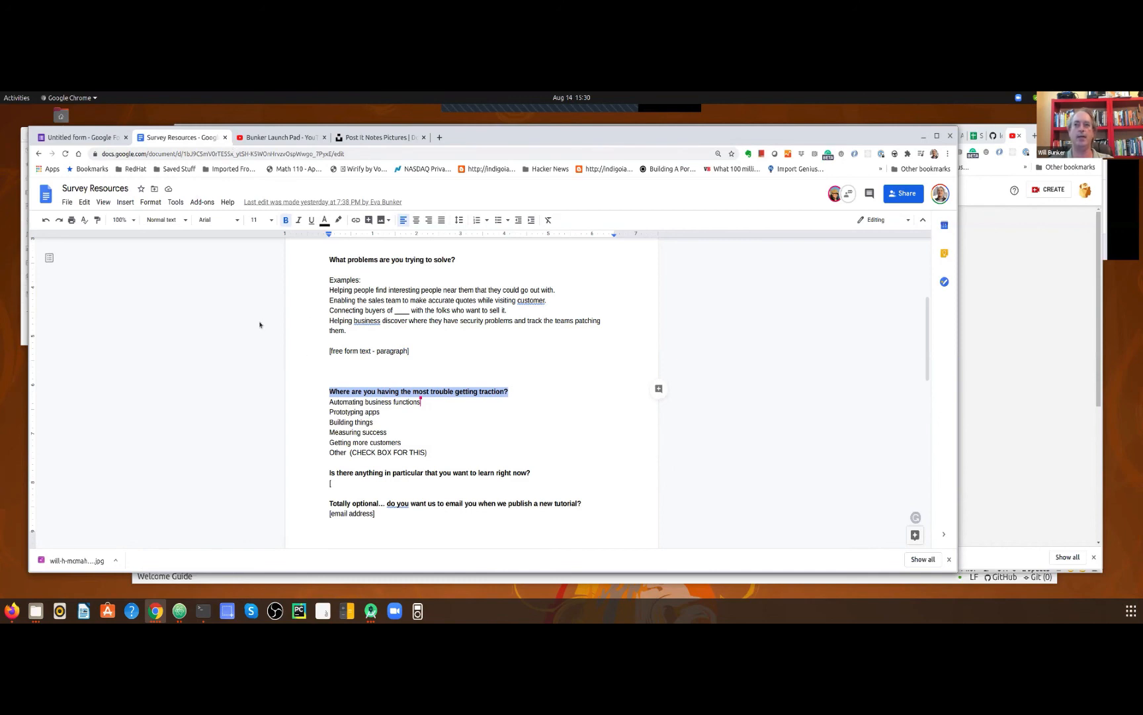
pyautogui.click(97, 137)
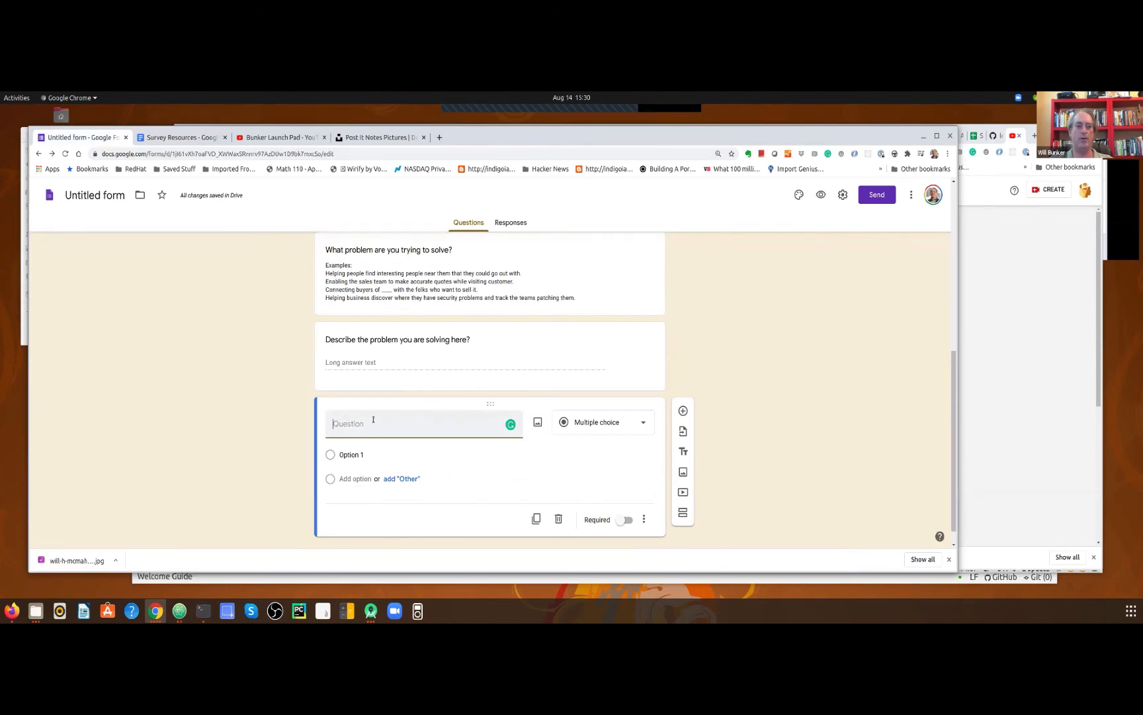
pyautogui.hotkey('ctrl', 'v')
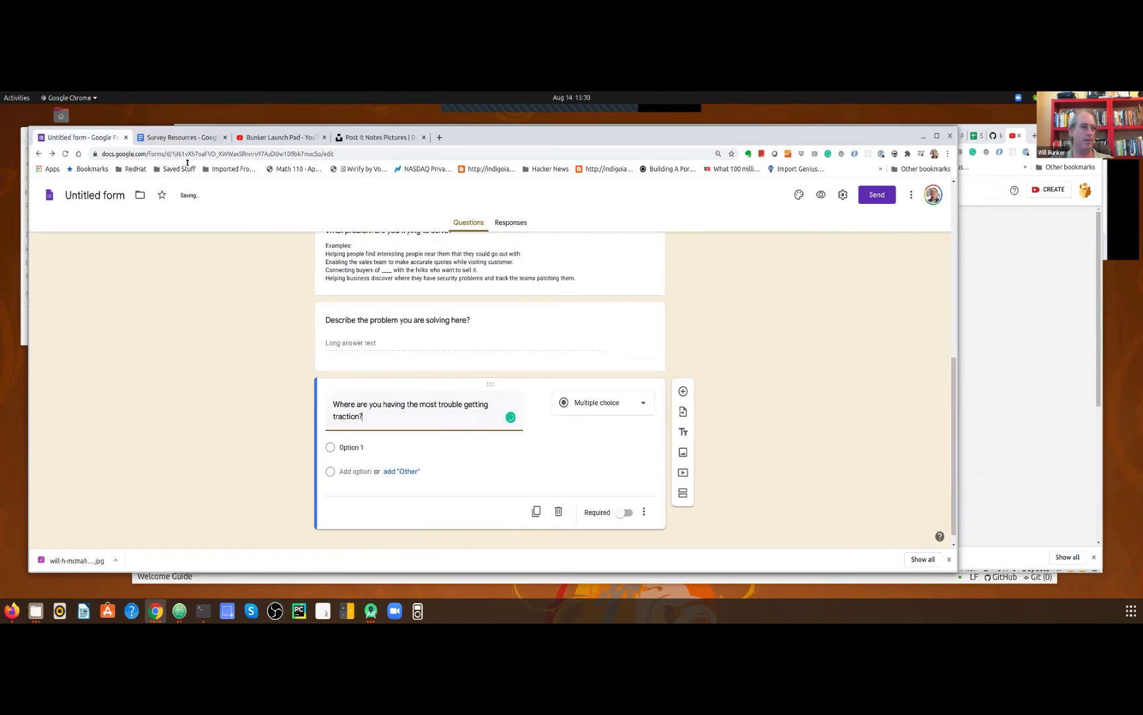
# Make the traction question checkboxes, with Automating business functions through Getting more customers copied from the Survey Resources document plus a built-in Other option
pyautogui.click(177, 138)
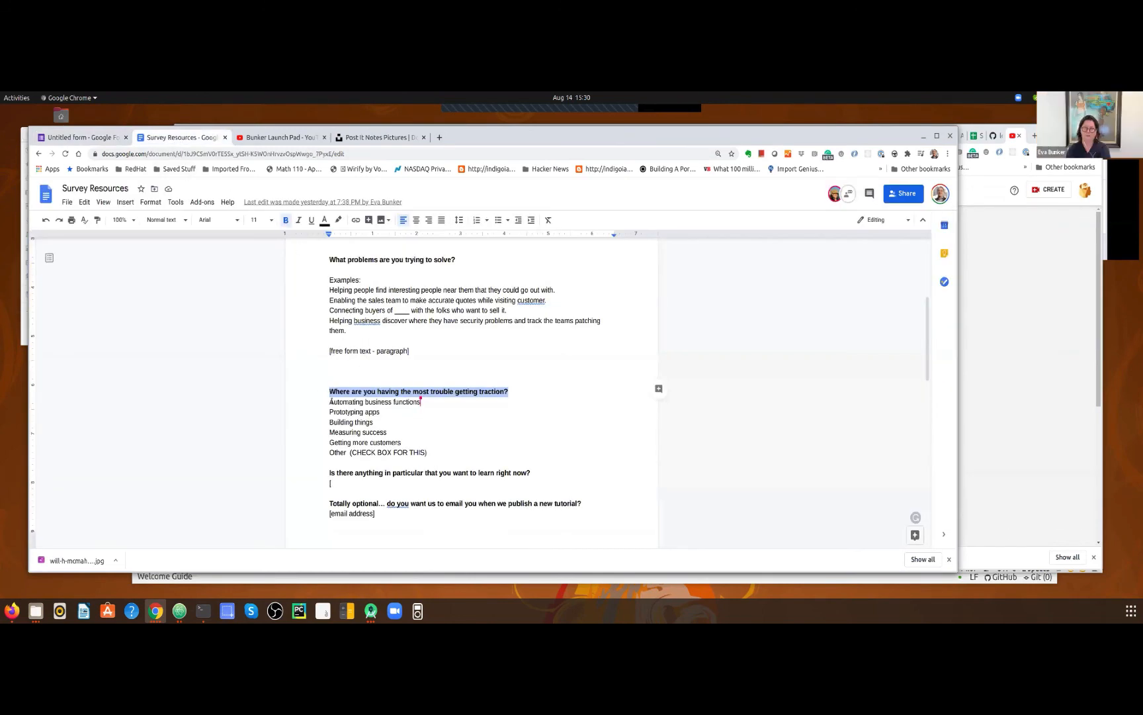
pyautogui.moveTo(329, 402); pyautogui.dragTo(431, 455)
pyautogui.hotkey('ctrl', 'c')
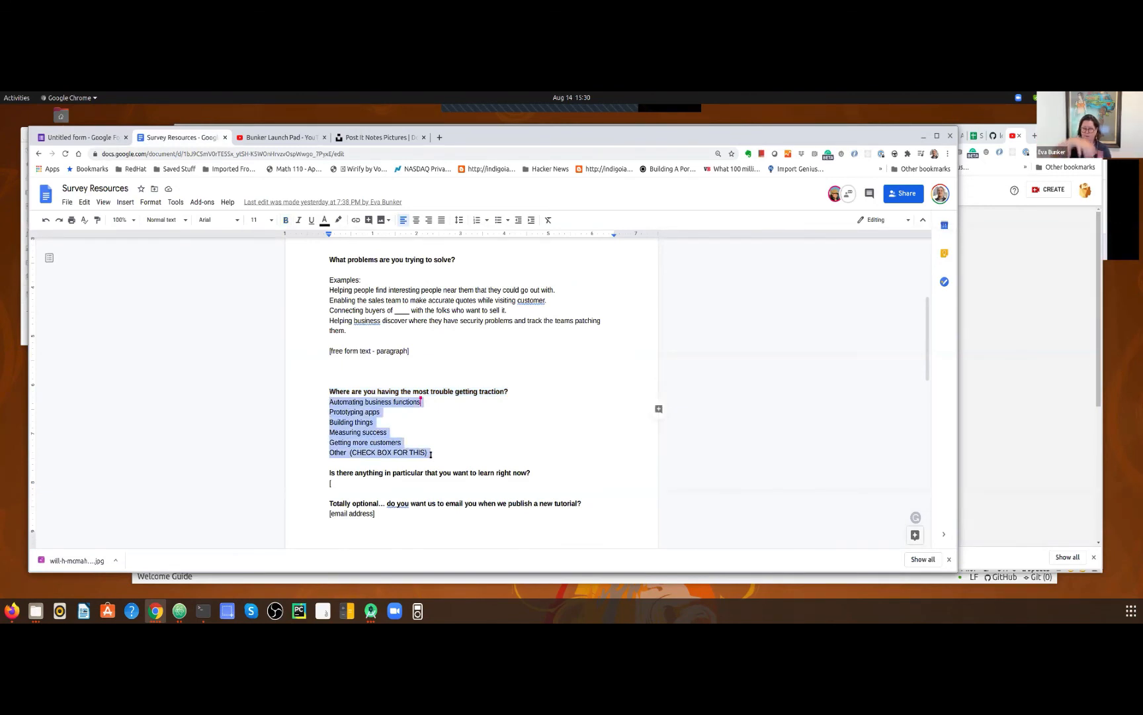
pyautogui.click(79, 138)
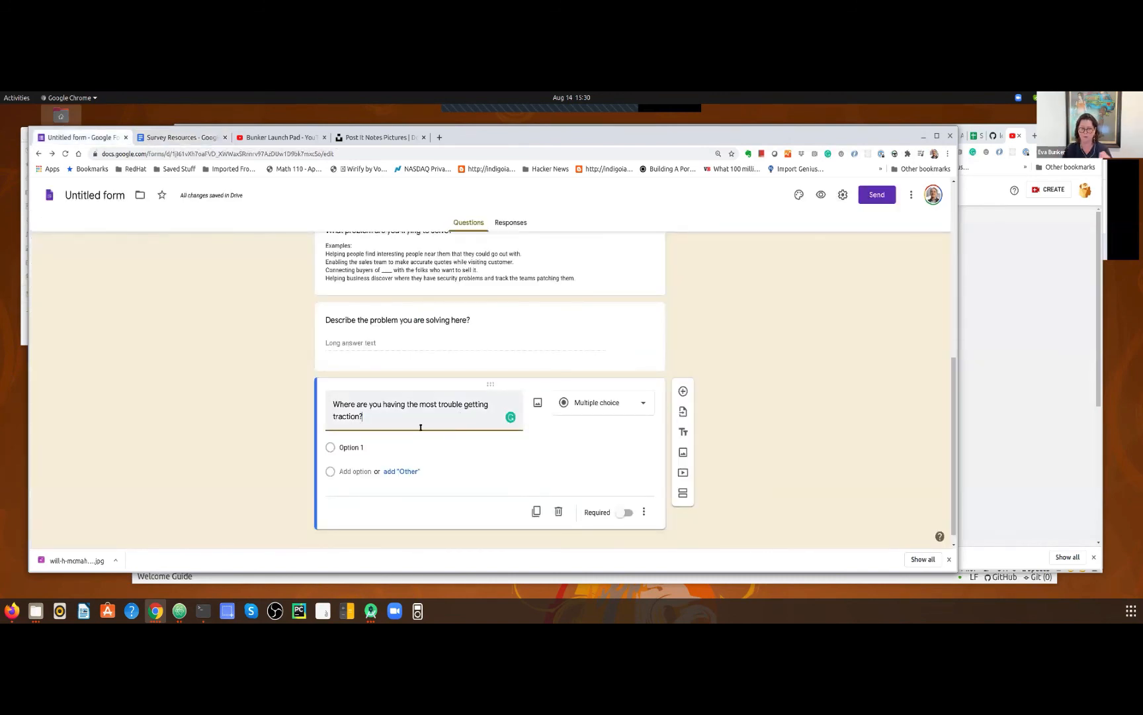
pyautogui.click(580, 404)
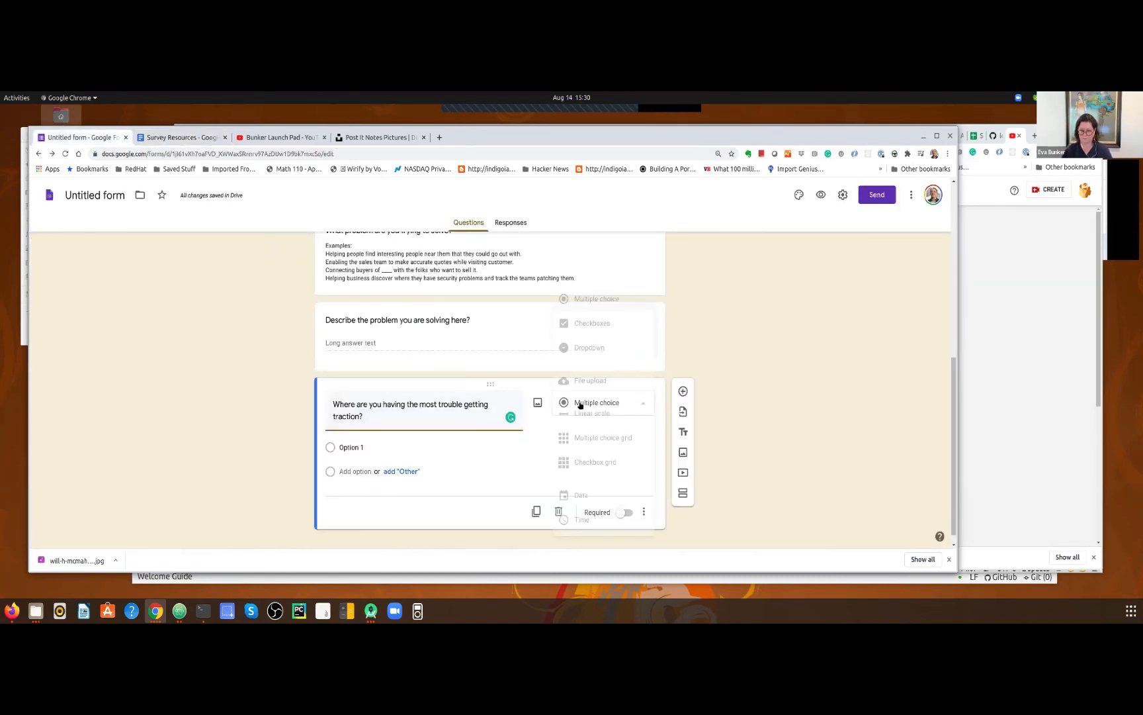
pyautogui.click(582, 323)
pyautogui.click(346, 447)
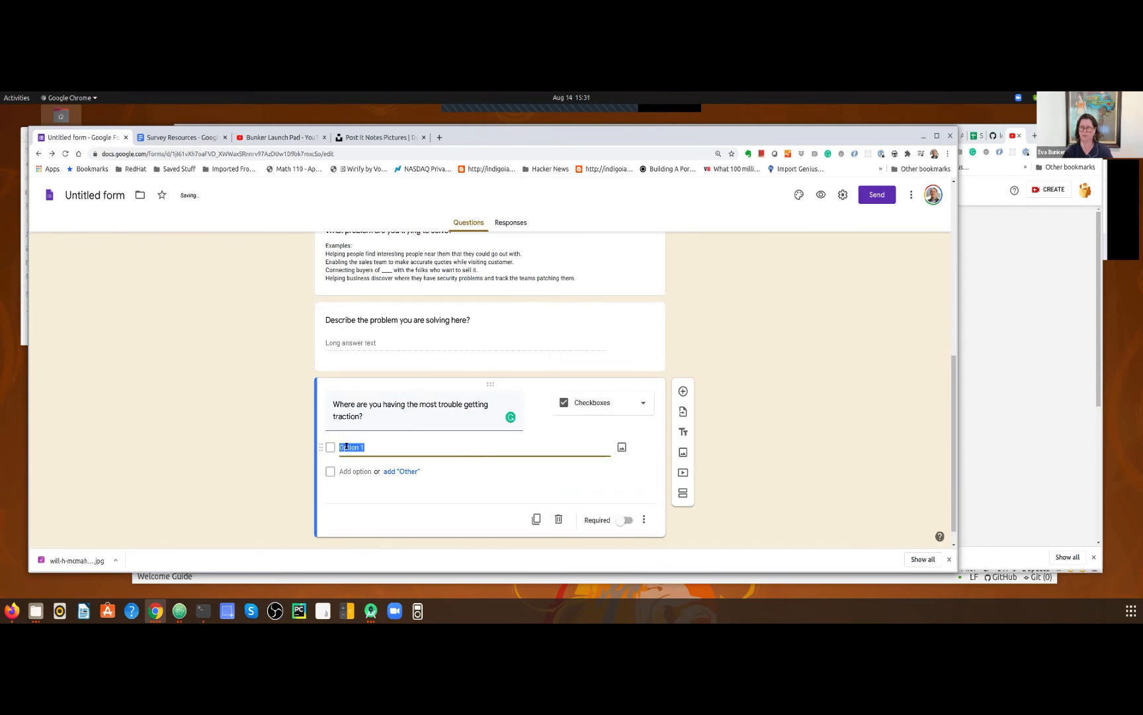
pyautogui.hotkey('ctrl', 'v')
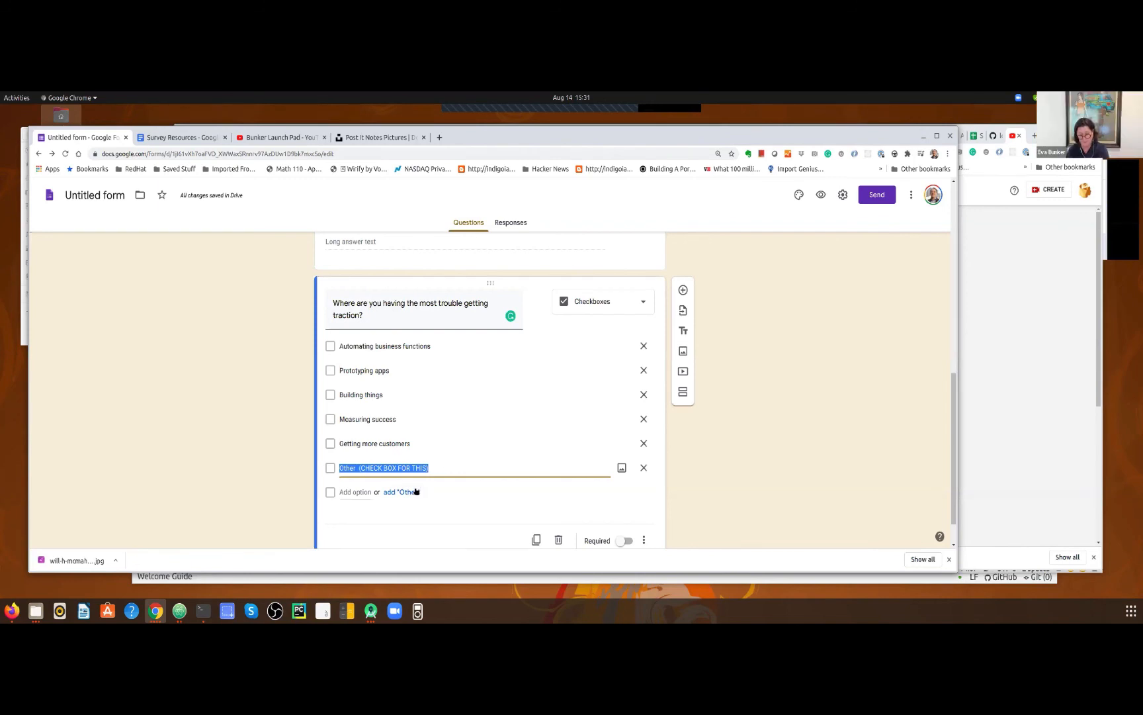
pyautogui.click(644, 467)
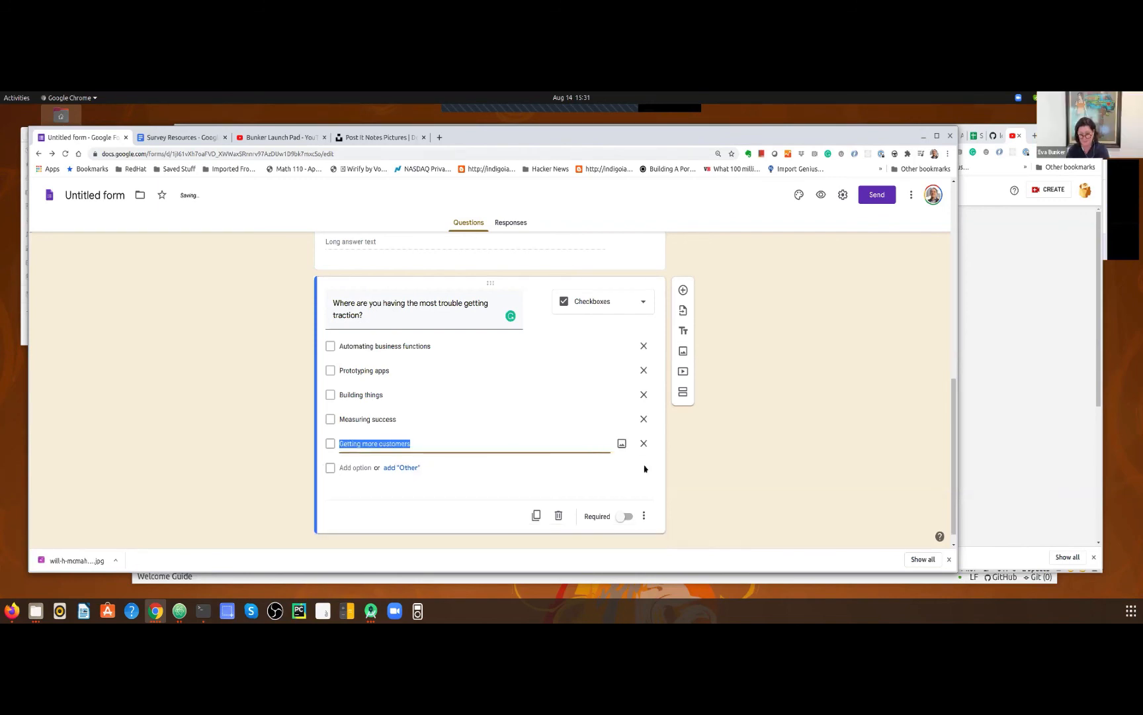
pyautogui.click(405, 470)
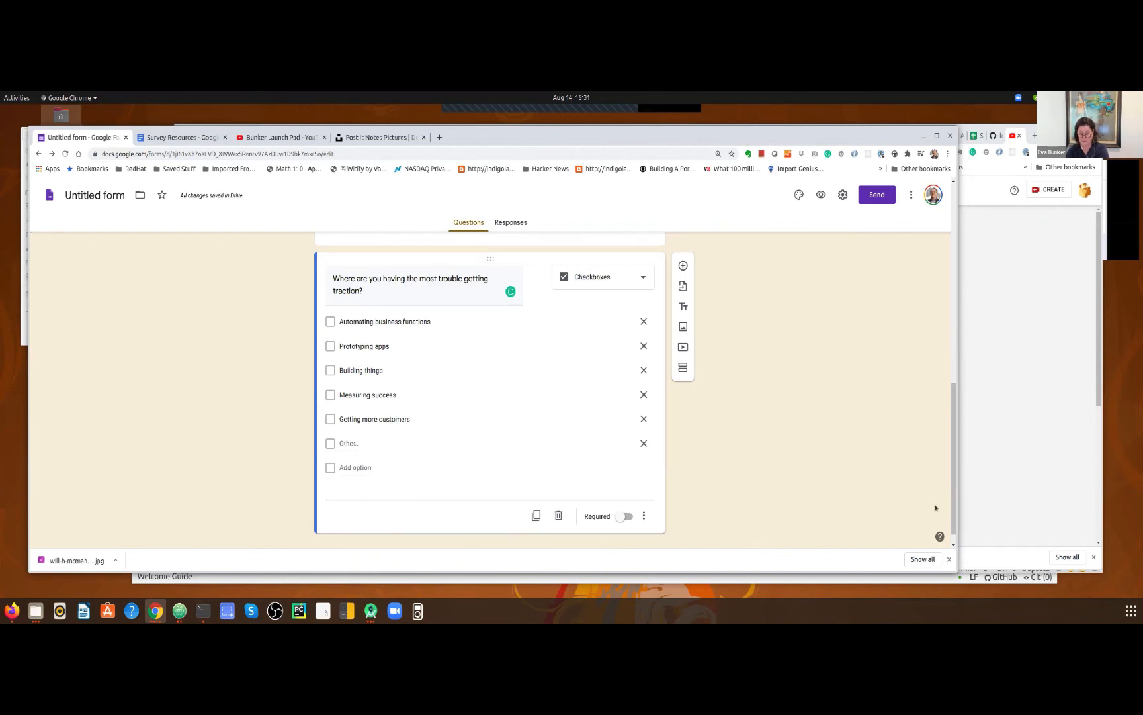
# Preview the survey, try the Other answer of the traction question, and return to the form editor without submitting
pyautogui.click(820, 194)
pyautogui.scroll(-5, 605, 327)
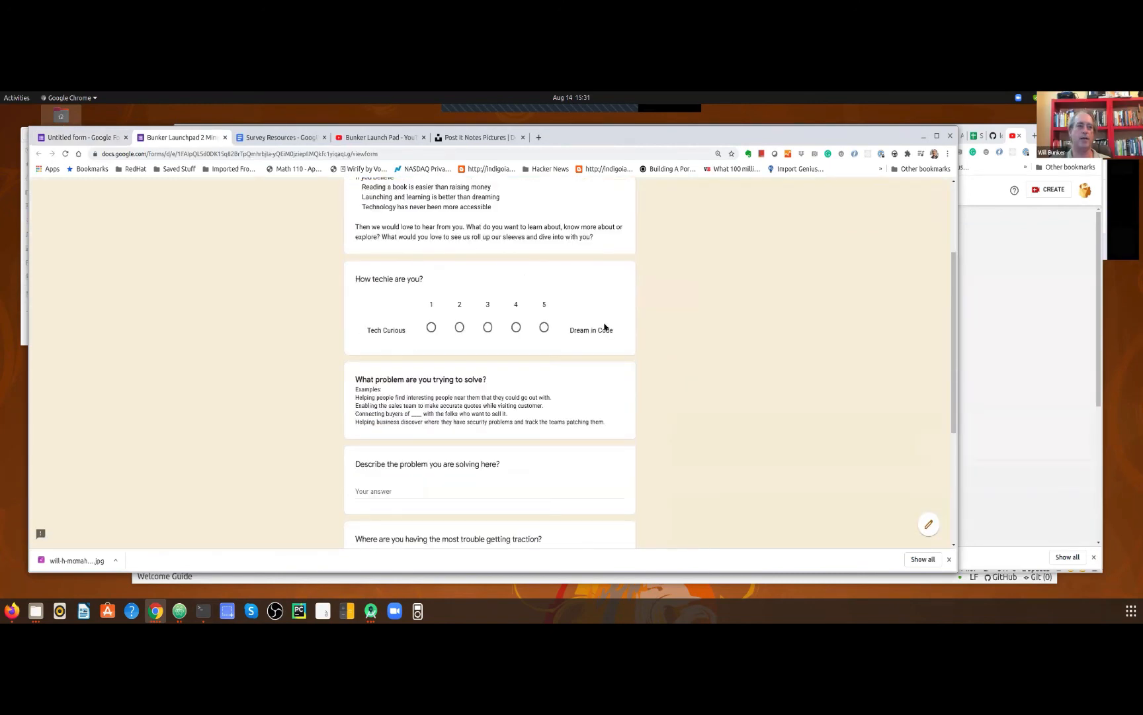
pyautogui.scroll(-2, 605, 327)
pyautogui.click(413, 430)
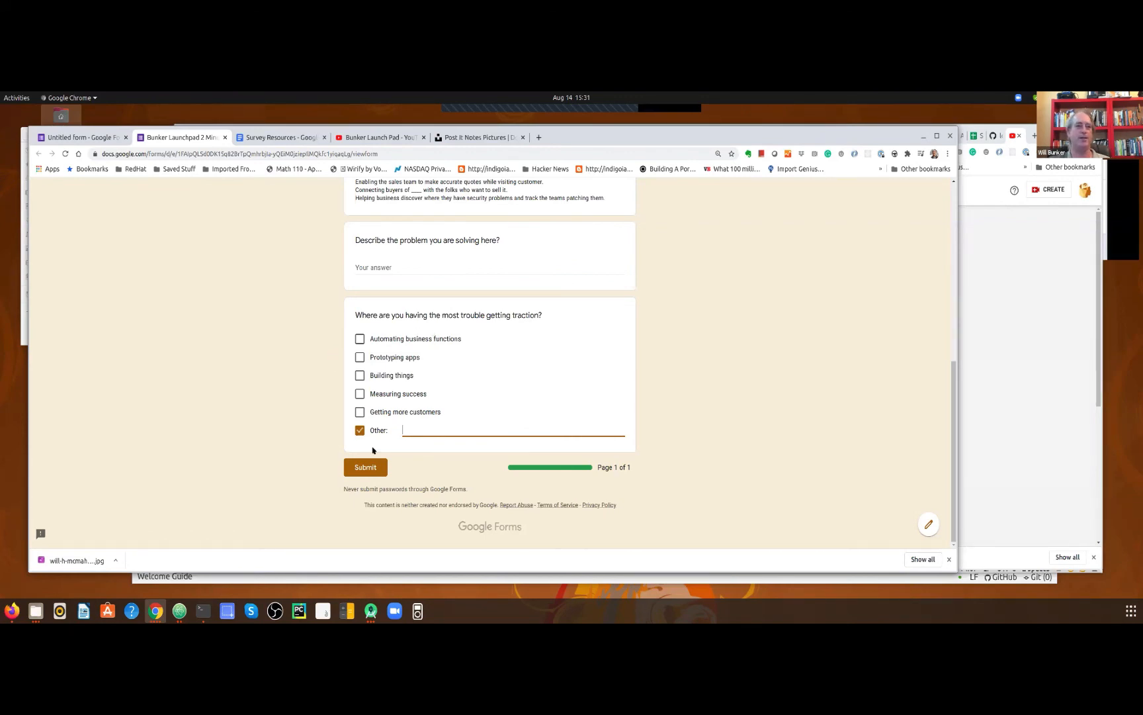
pyautogui.click(226, 138)
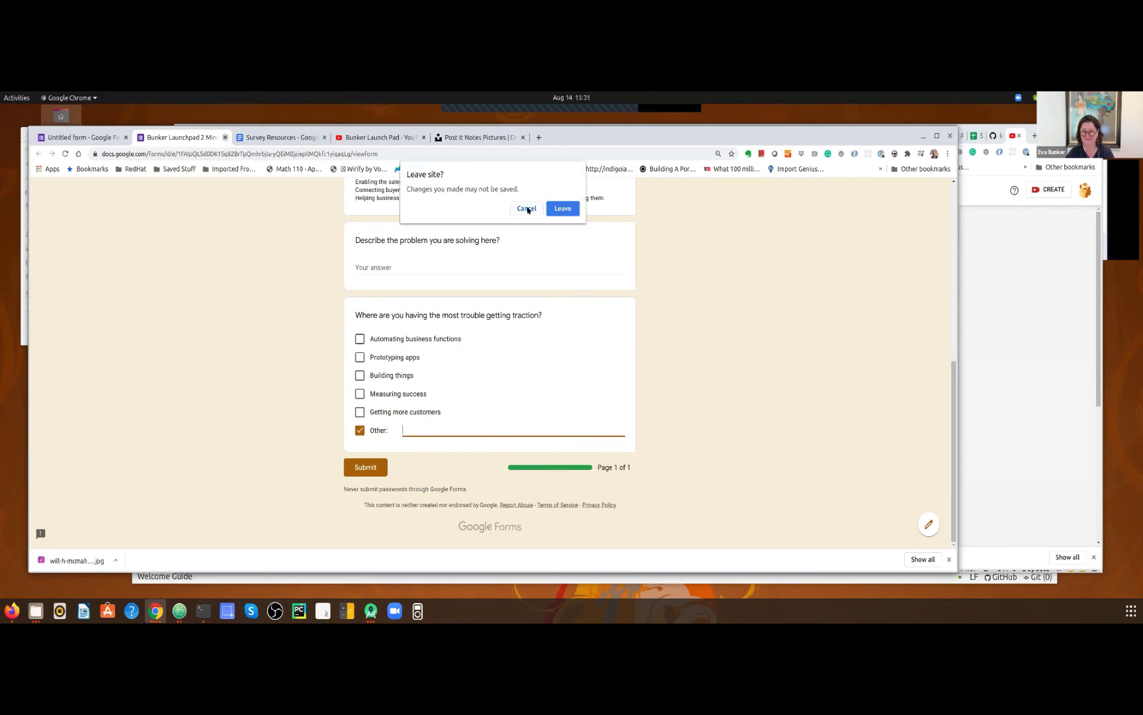
pyautogui.click(535, 209)
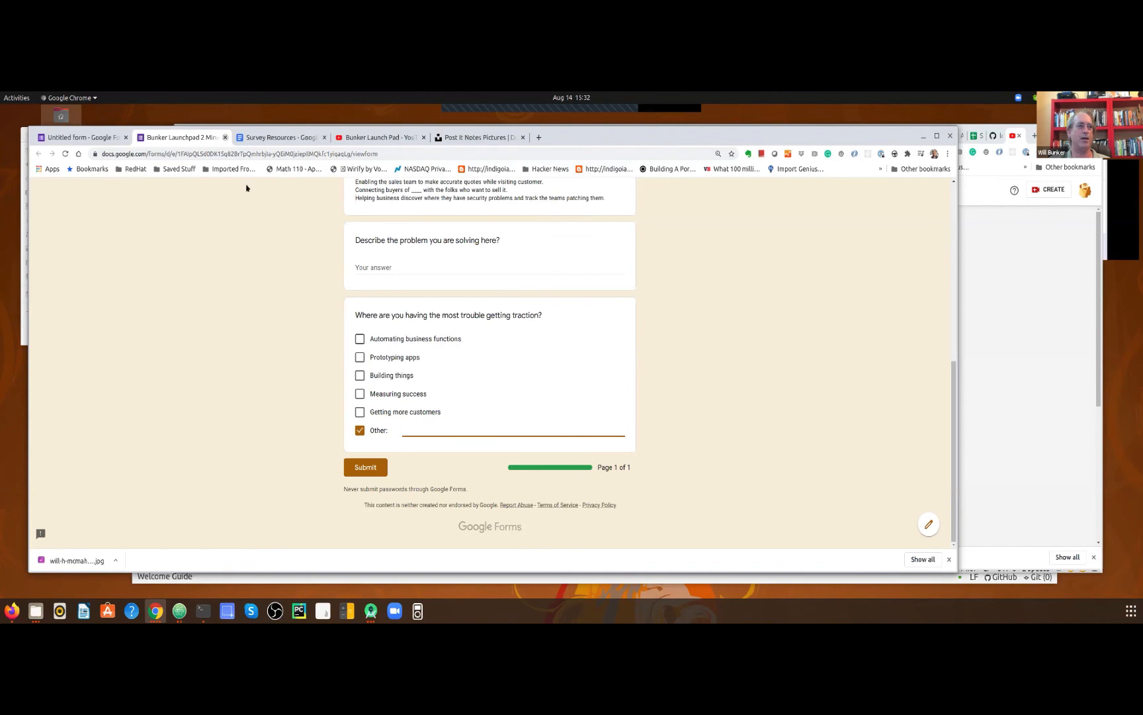
pyautogui.click(223, 138)
pyautogui.click(553, 225)
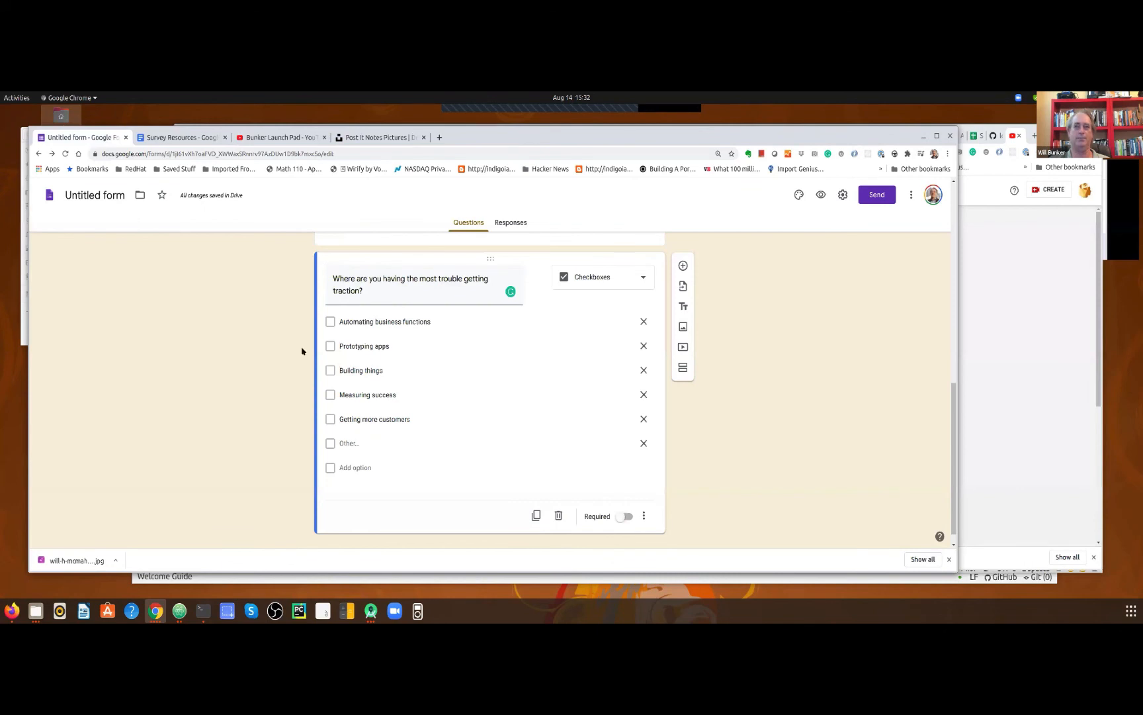
# Add a paragraph question titled "Is there anything in particular that you want to learn right now?" copied from the Survey Resources document
pyautogui.scroll(-1, 323, 374)
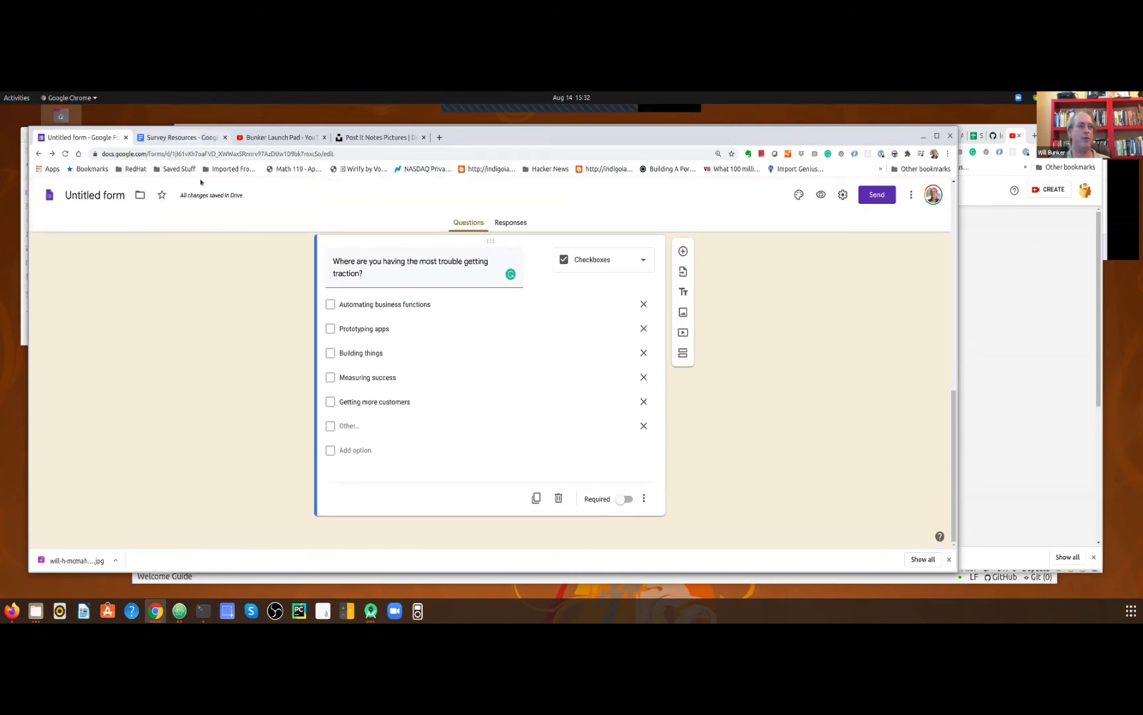
pyautogui.click(190, 137)
pyautogui.scroll(-5, 268, 322)
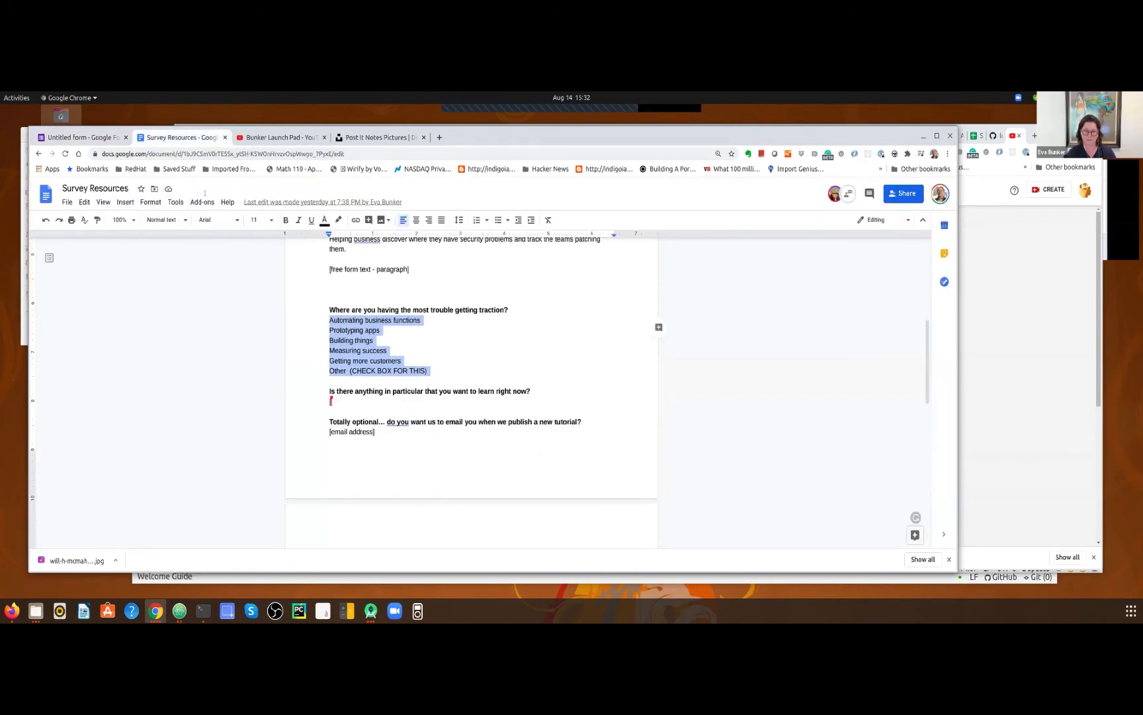
pyautogui.moveTo(328, 392); pyautogui.dragTo(529, 391)
pyautogui.hotkey('ctrl', 'c')
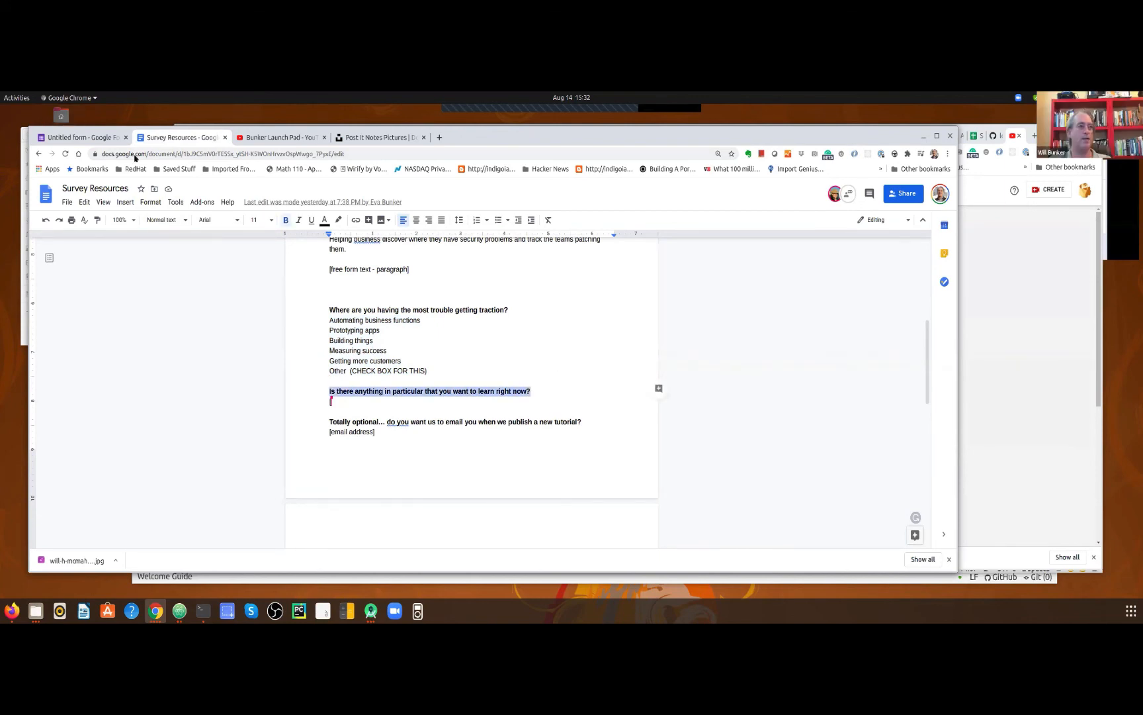
pyautogui.click(96, 139)
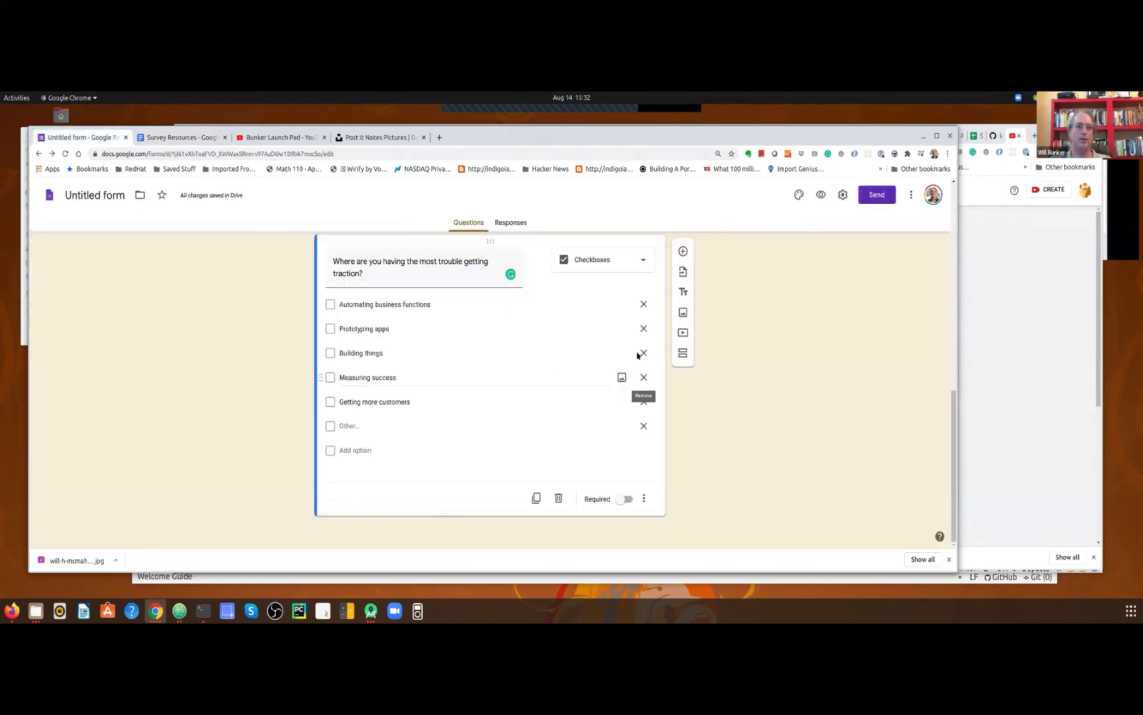
pyautogui.click(683, 251)
pyautogui.hotkey('ctrl', 'v')
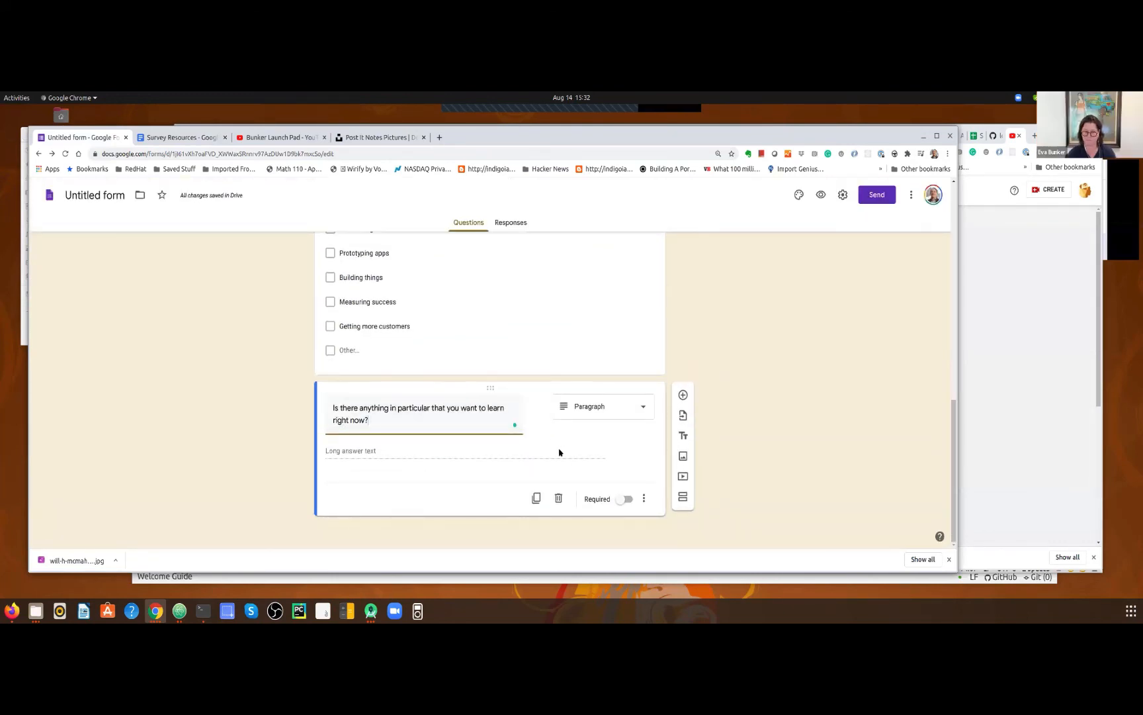
# Add a short-answer question titled "Totally optional... do you want us to email you when we publish a new tutorial?" from the Survey Resources document
pyautogui.click(175, 137)
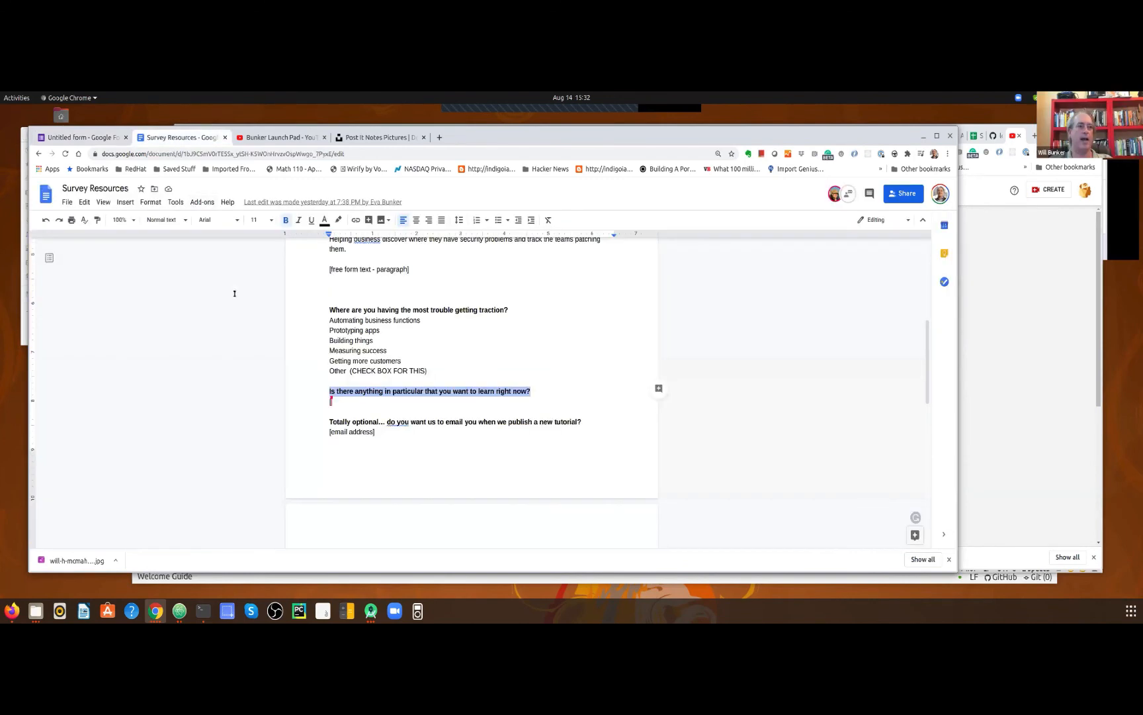
pyautogui.moveTo(329, 422); pyautogui.dragTo(581, 421)
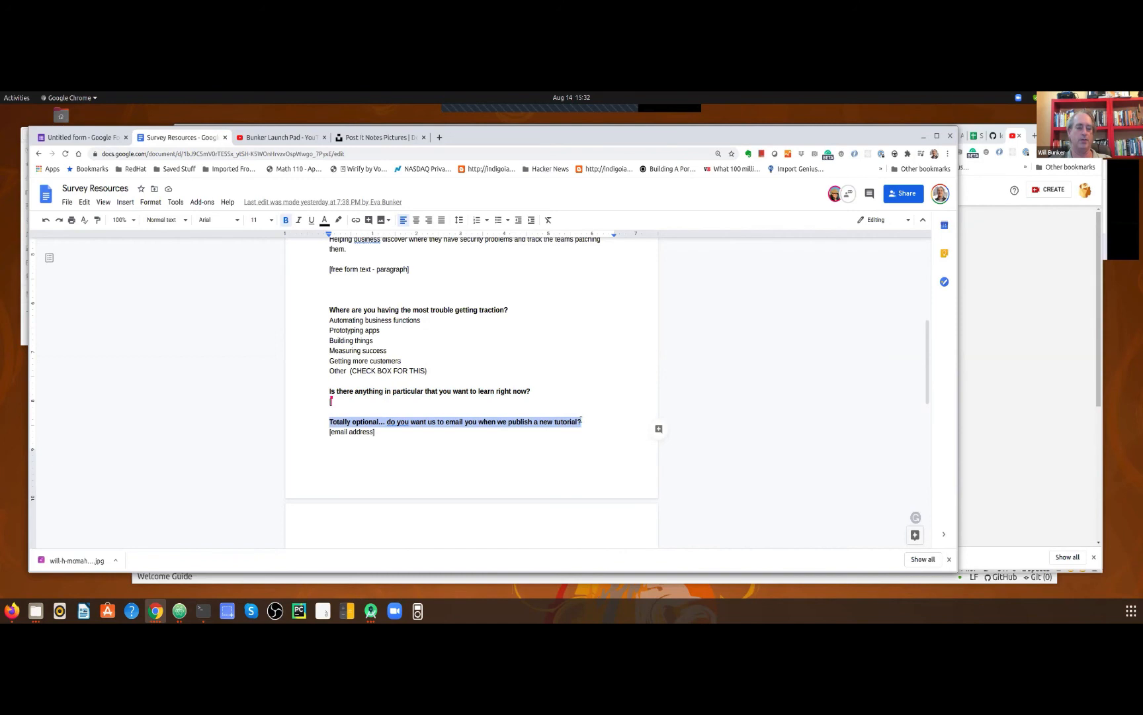
pyautogui.click(97, 139)
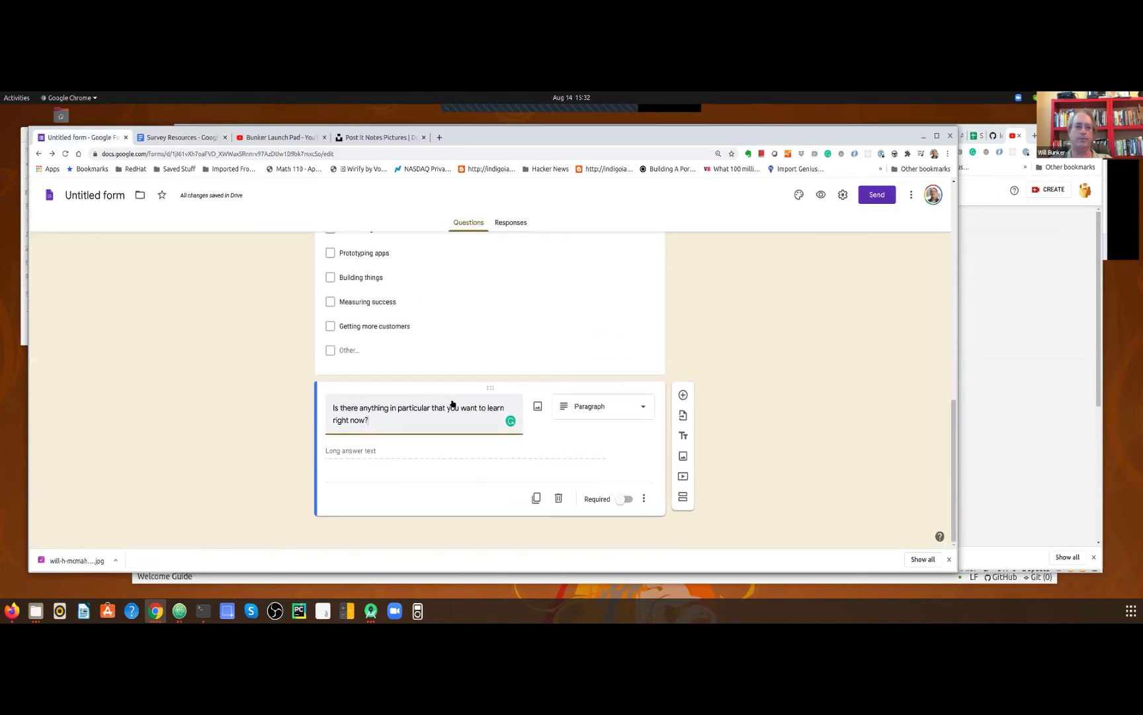
pyautogui.click(682, 395)
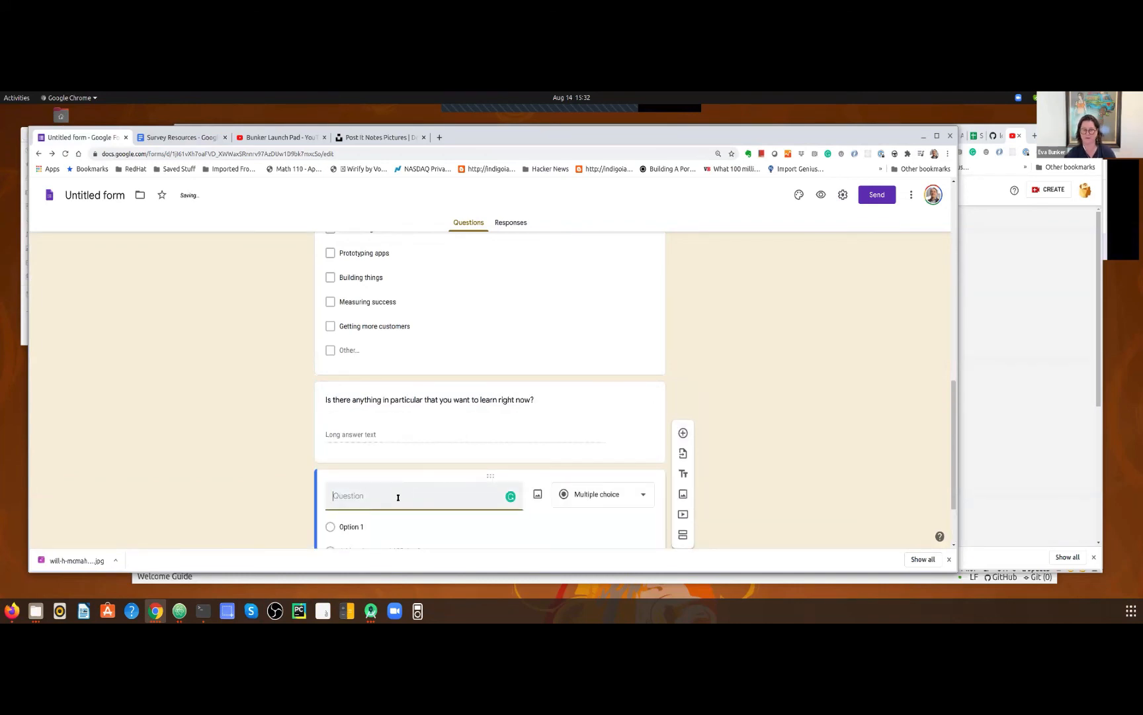
pyautogui.write('Totally optional... do you want us to email you when we publish a new tutorial?')
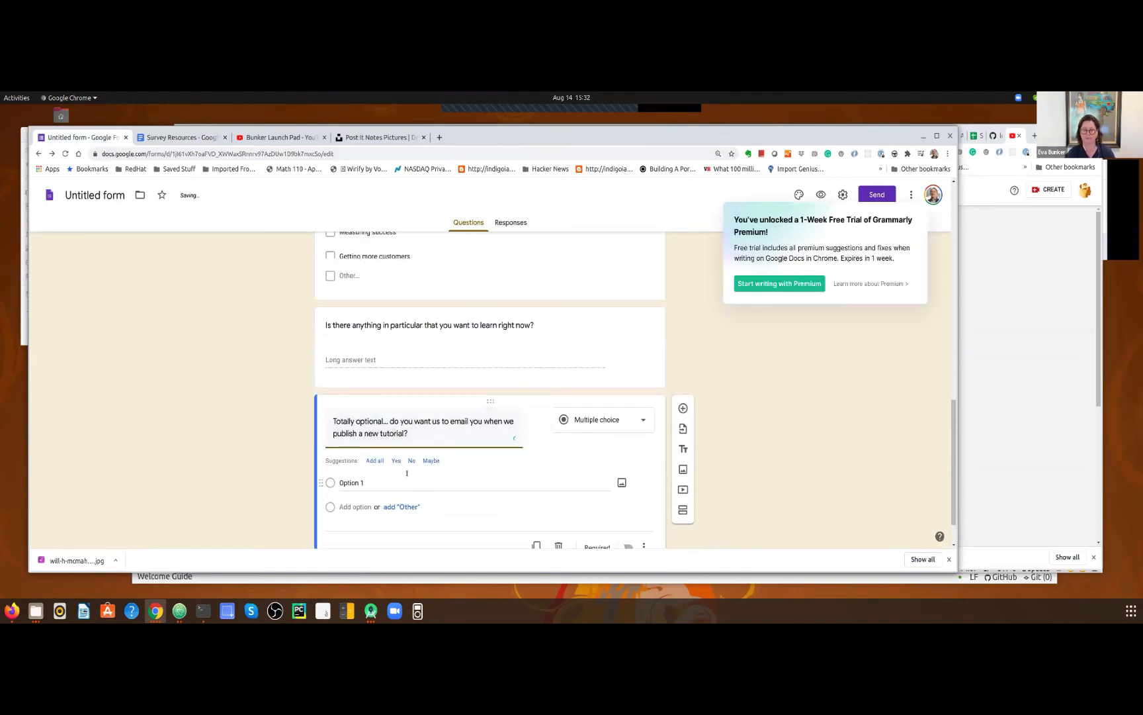
pyautogui.click(592, 397)
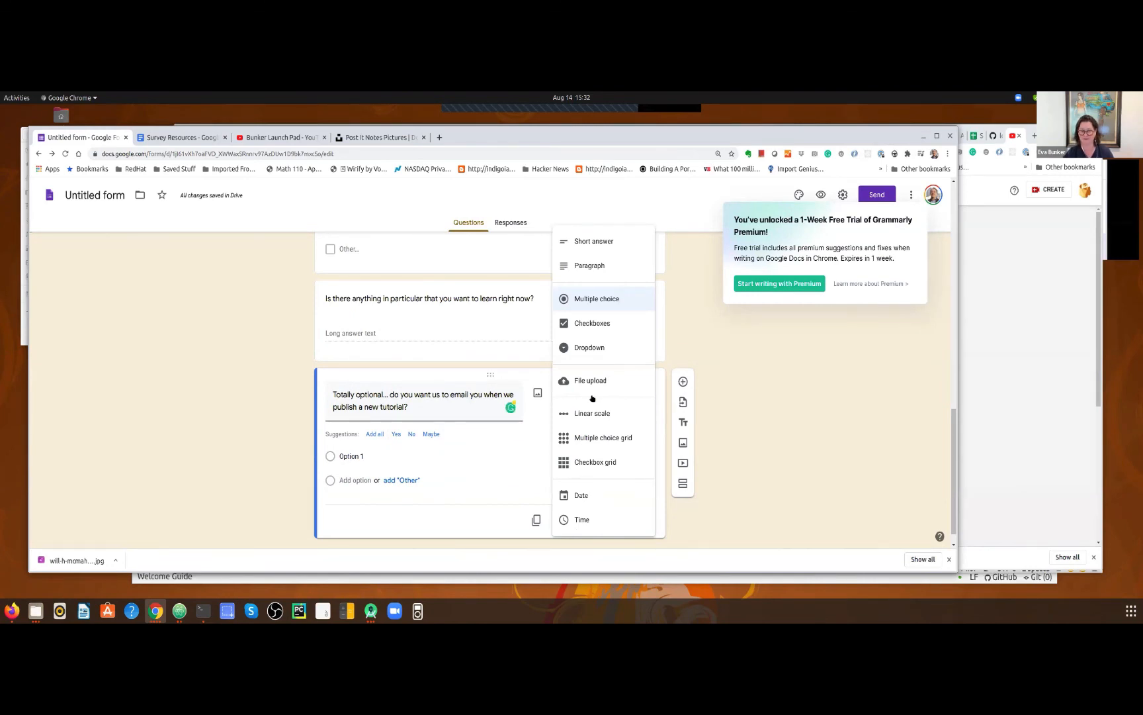
pyautogui.click(697, 275)
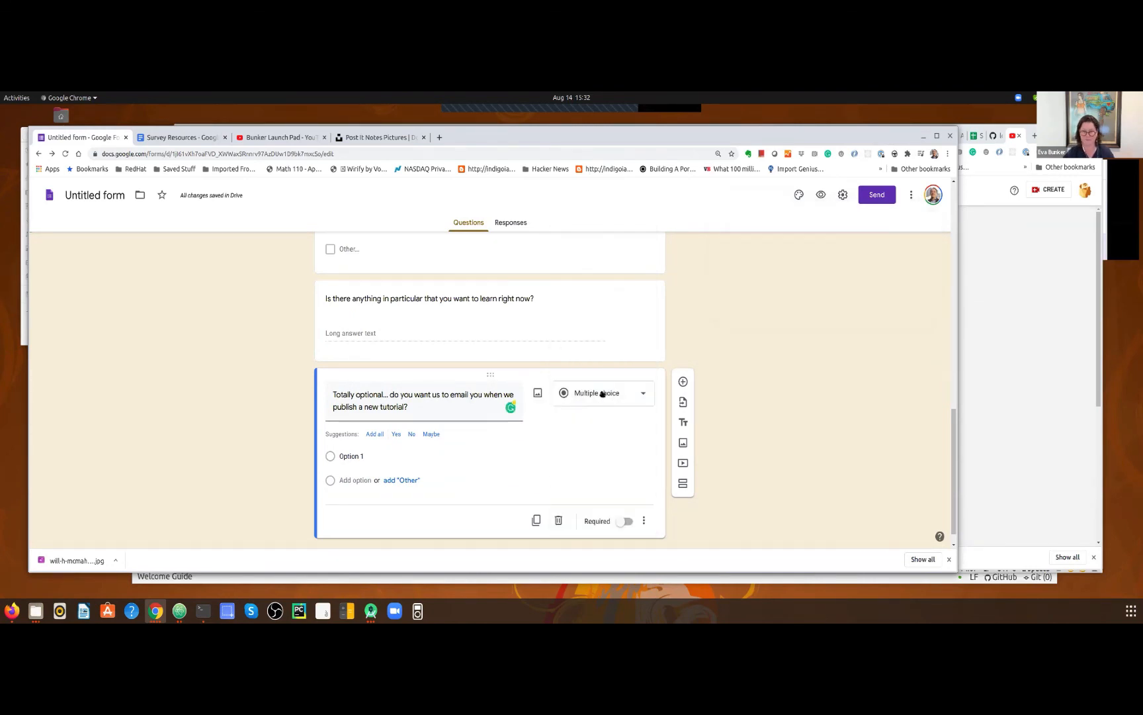
pyautogui.click(597, 394)
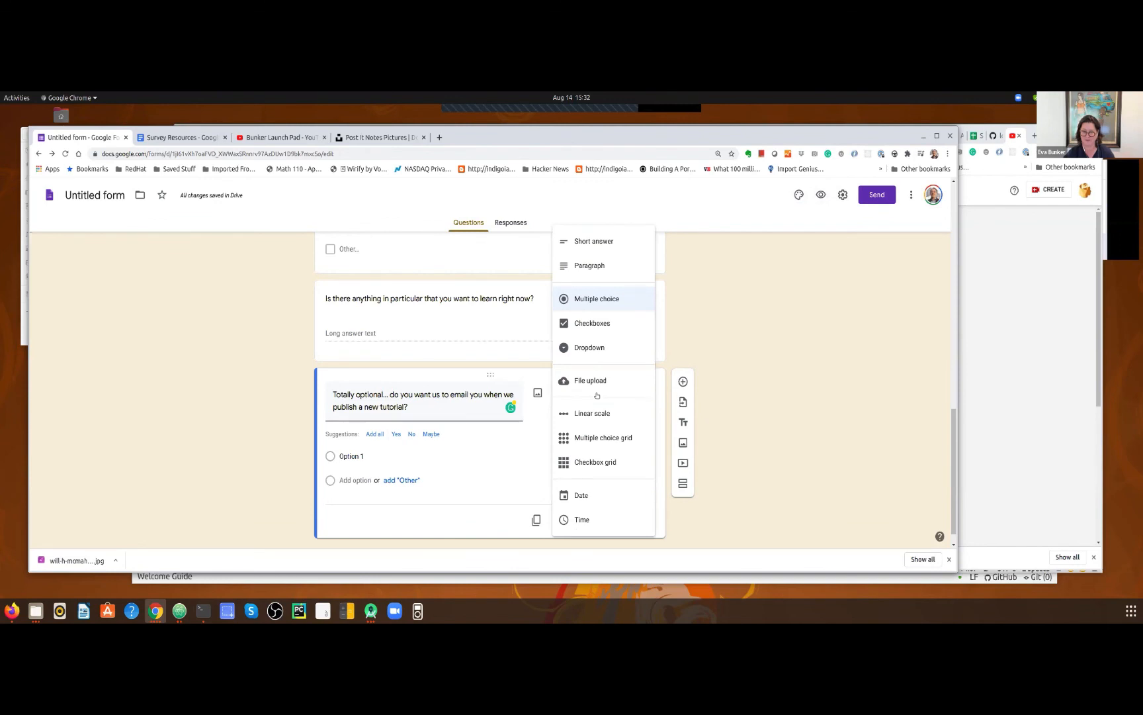
pyautogui.click(581, 241)
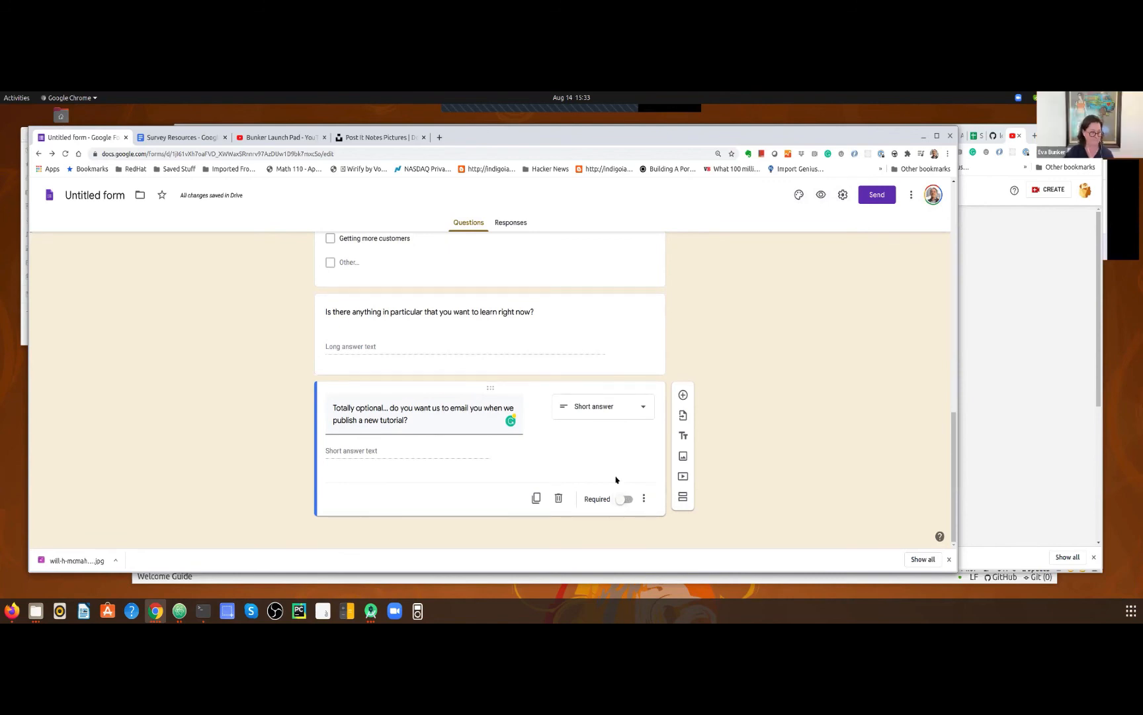
# Rename the untitled form file as "Bunker Launchpad 2 Minute Survey", matching the survey's title
pyautogui.scroll(4, 615, 479)
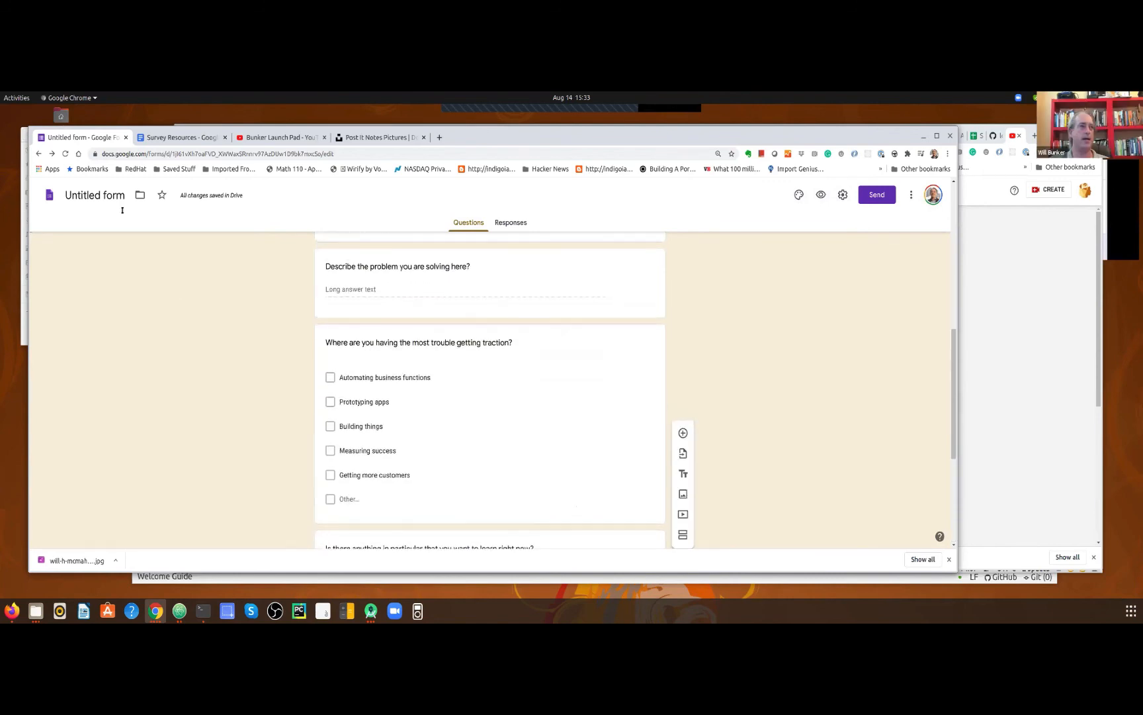
pyautogui.click(113, 192)
pyautogui.click(128, 286)
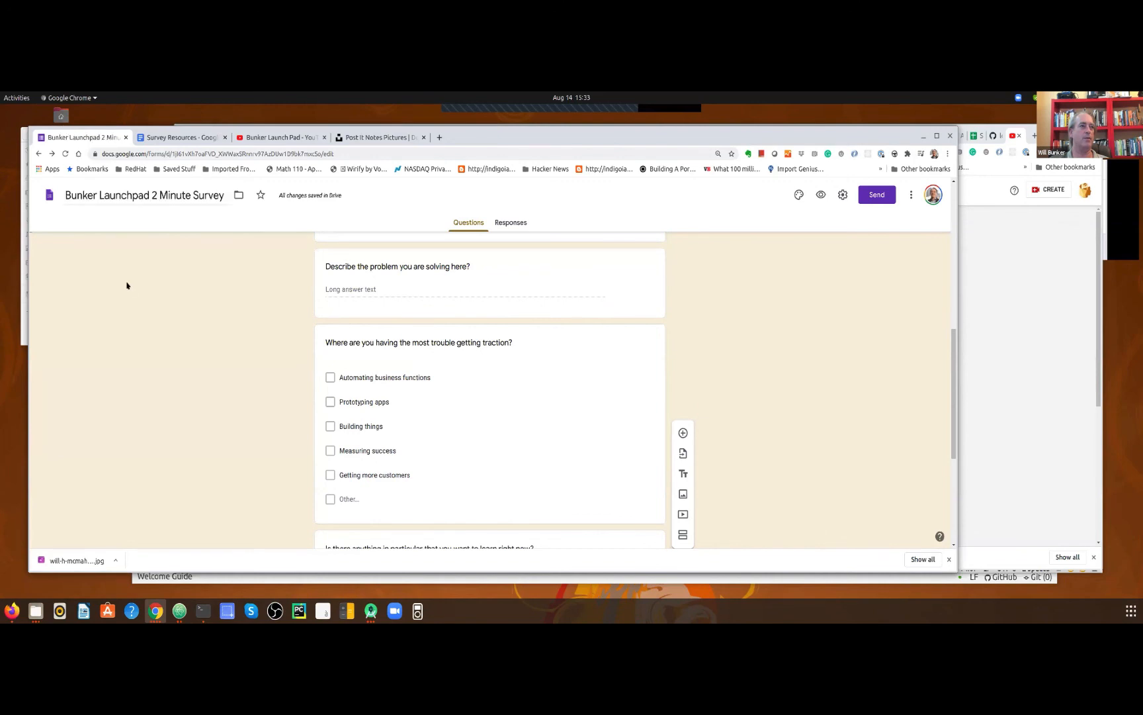
# Review the complete survey in the editor from the header image through the last question
pyautogui.scroll(6, 605, 358)
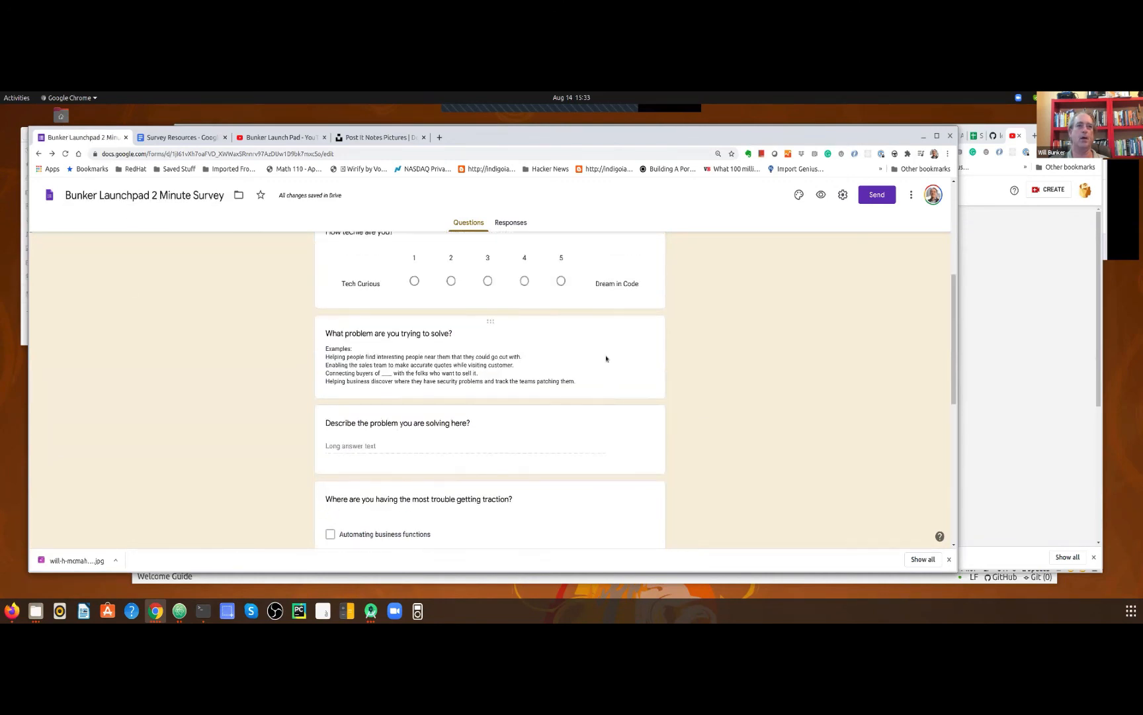
pyautogui.scroll(2, 605, 355)
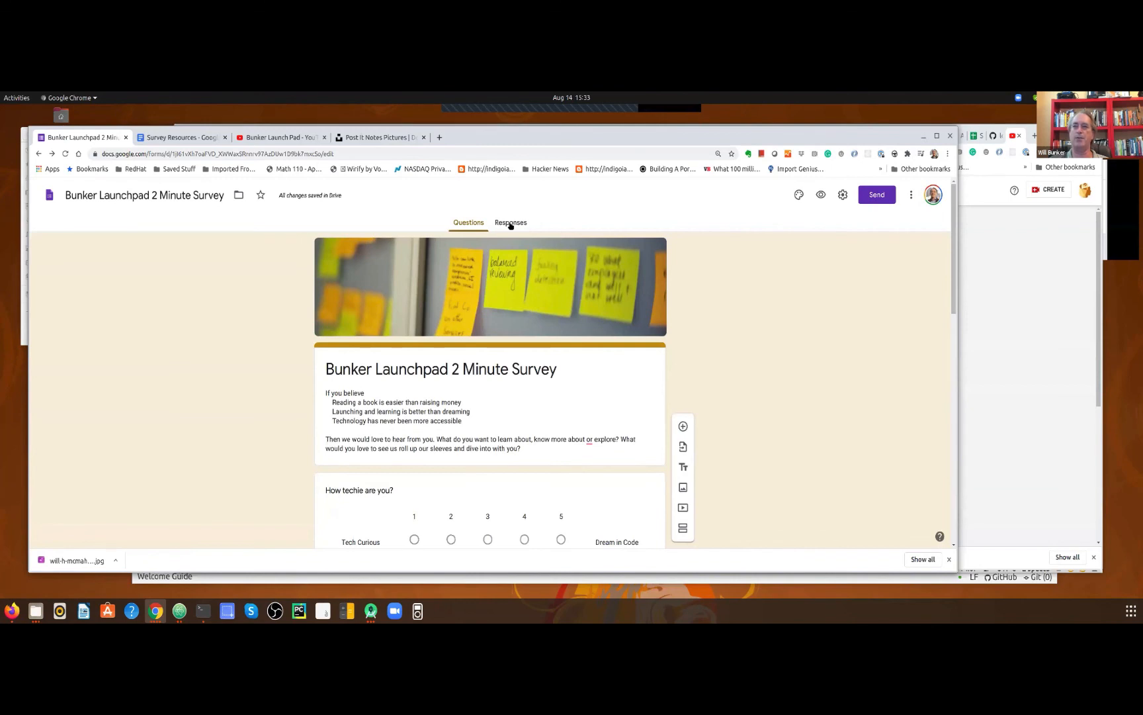
pyautogui.scroll(-3, 834, 319)
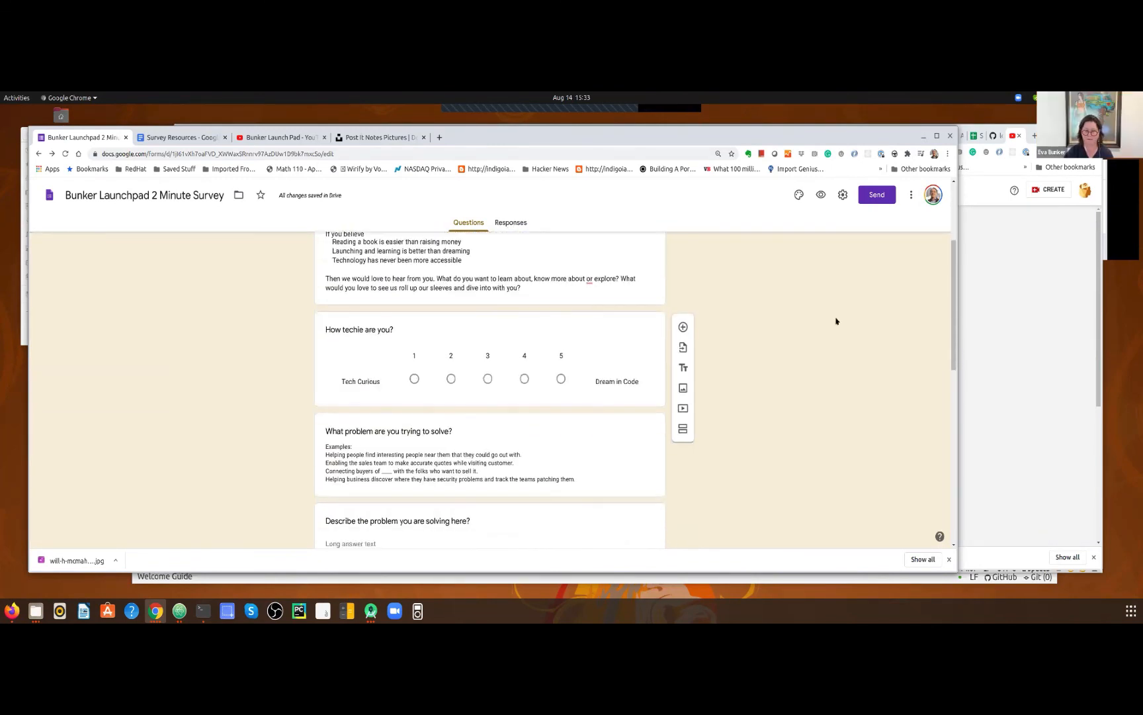
pyautogui.scroll(-4, 836, 321)
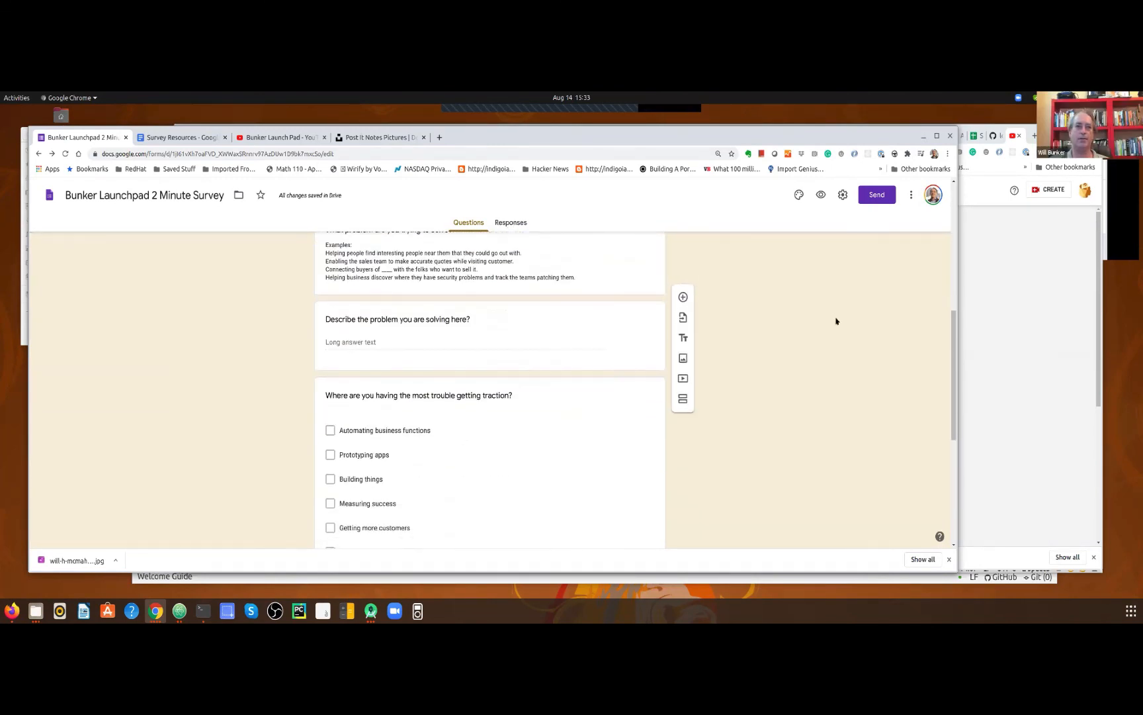
pyautogui.scroll(-4, 835, 321)
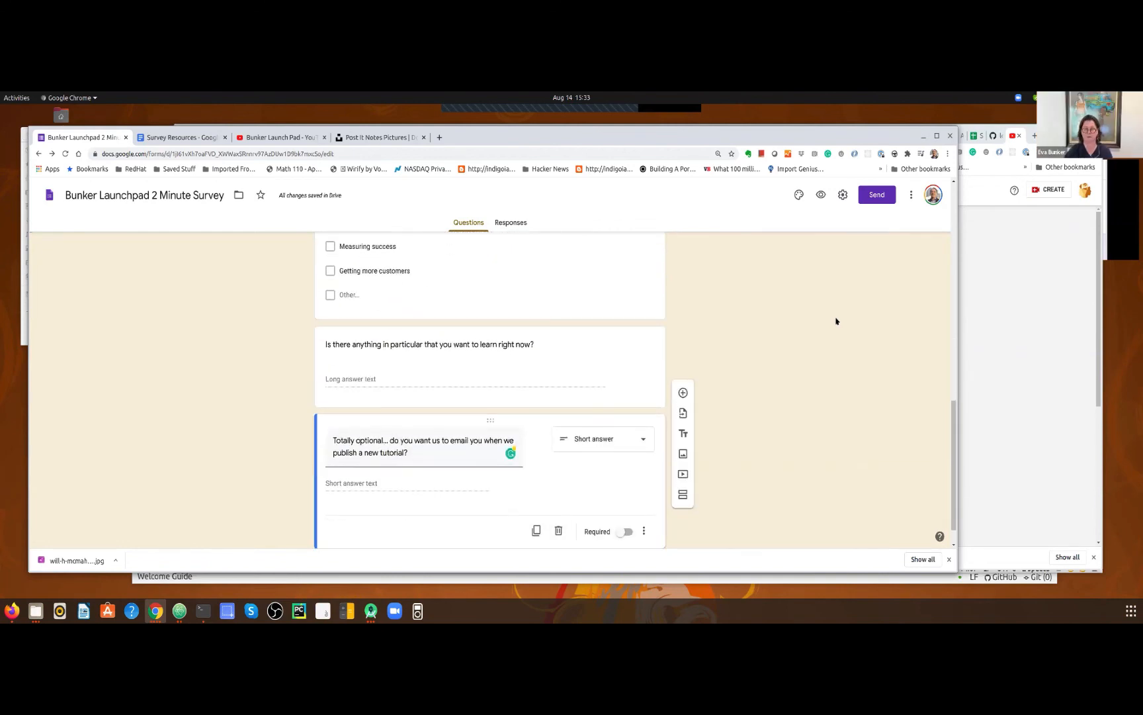
pyautogui.scroll(-1, 835, 321)
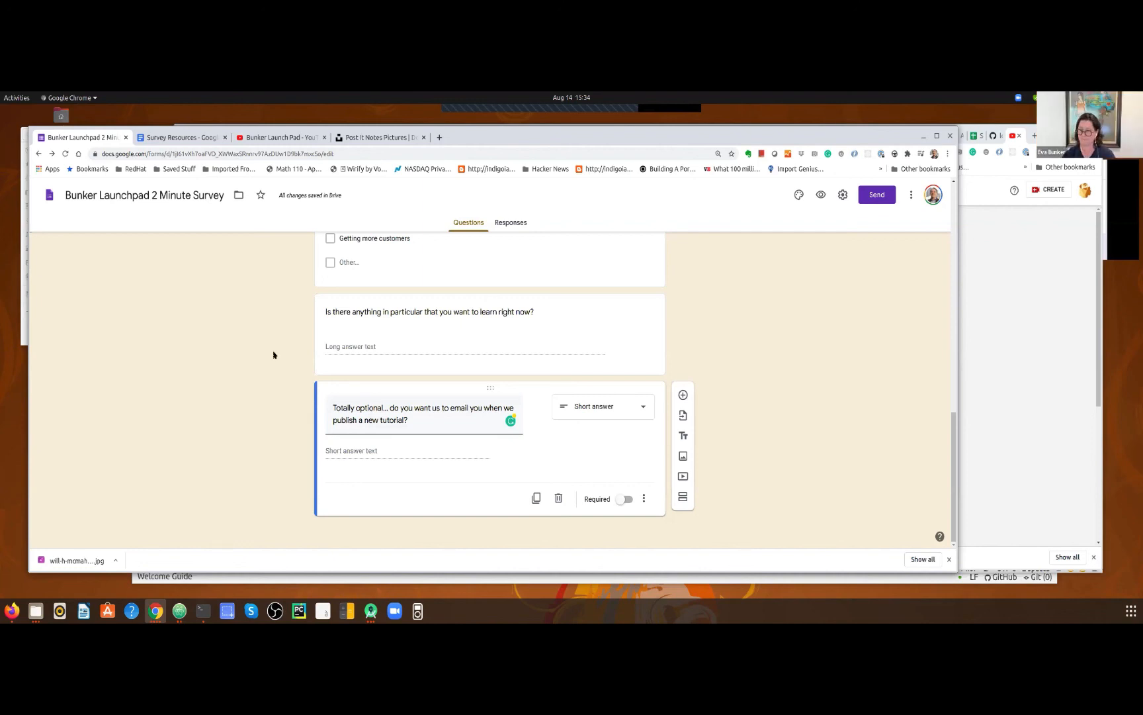
# Open Google Sites at sites.google.com in a new browser tab
pyautogui.hotkey('ctrl', 't')
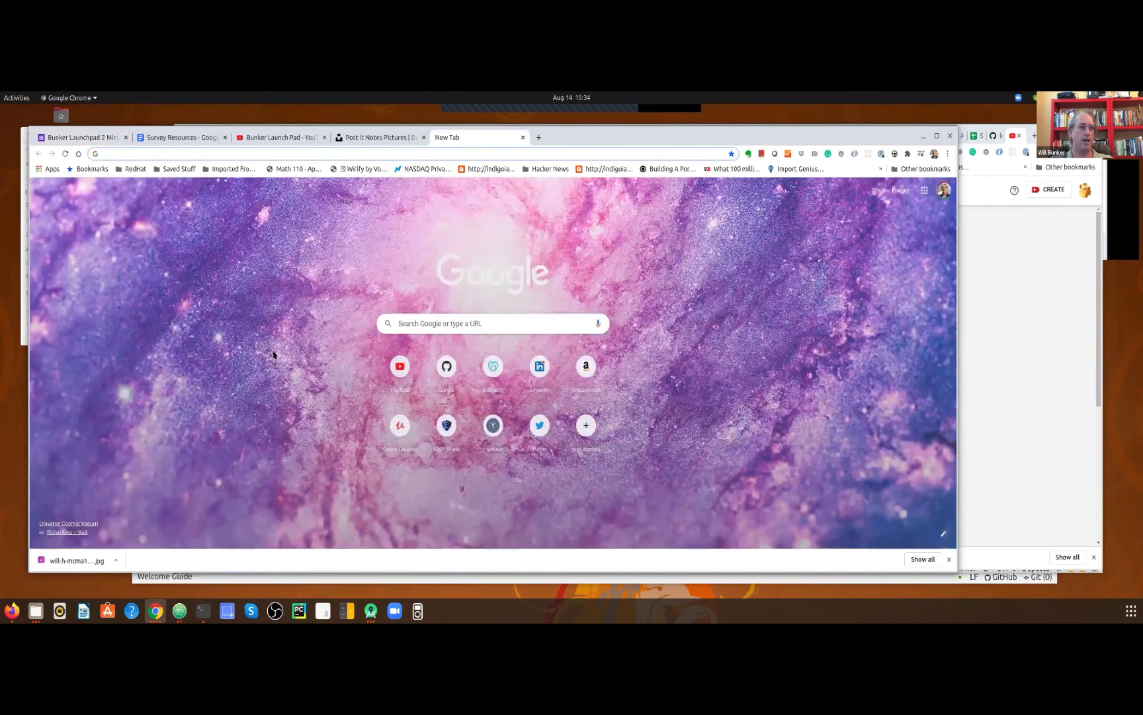
pyautogui.write('sites.go')
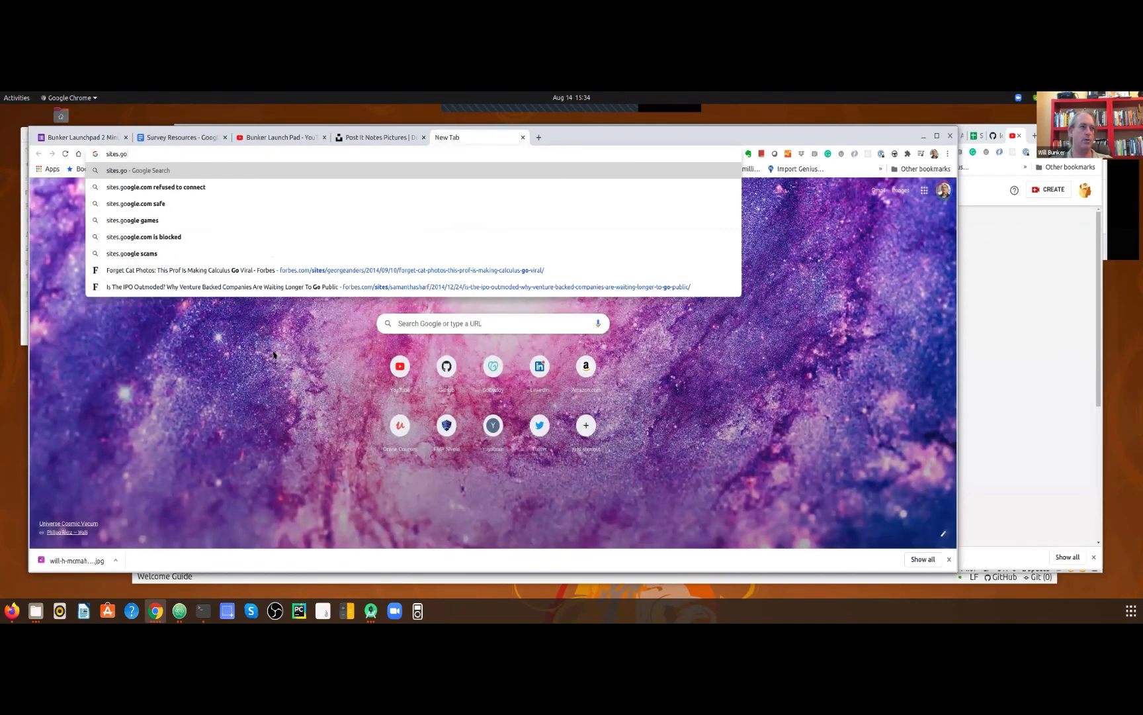
pyautogui.write('ogle.com')
pyautogui.press('Return')
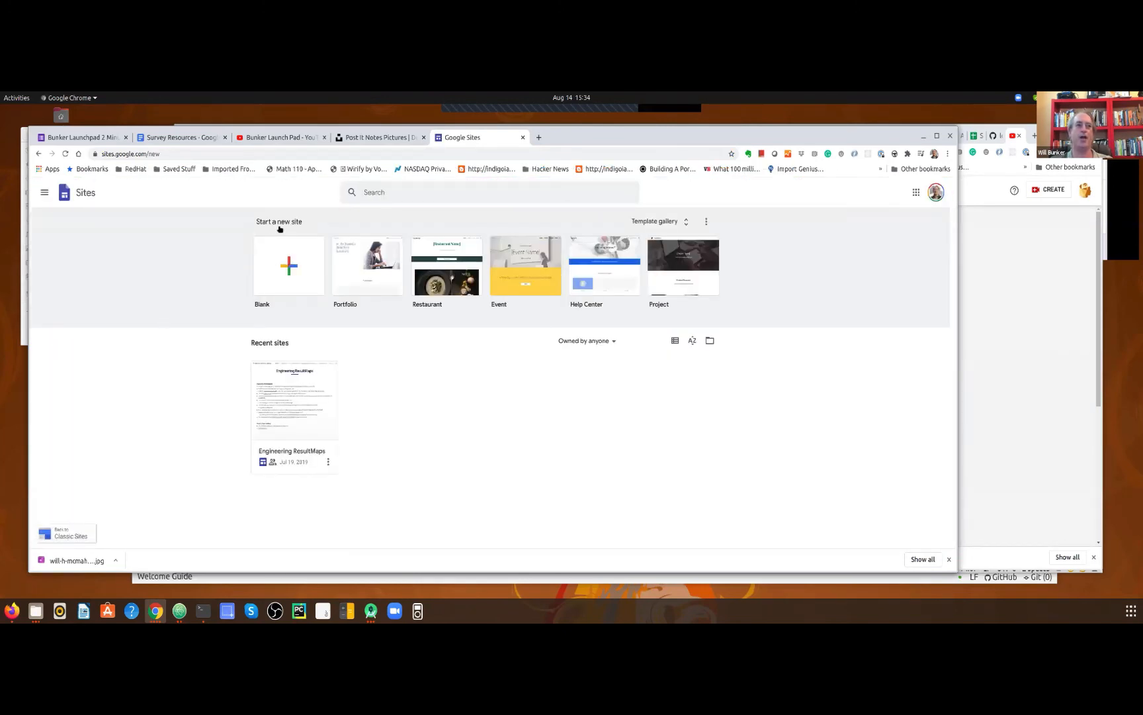
# Create a new site from the Event template in the template gallery
pyautogui.click(288, 260)
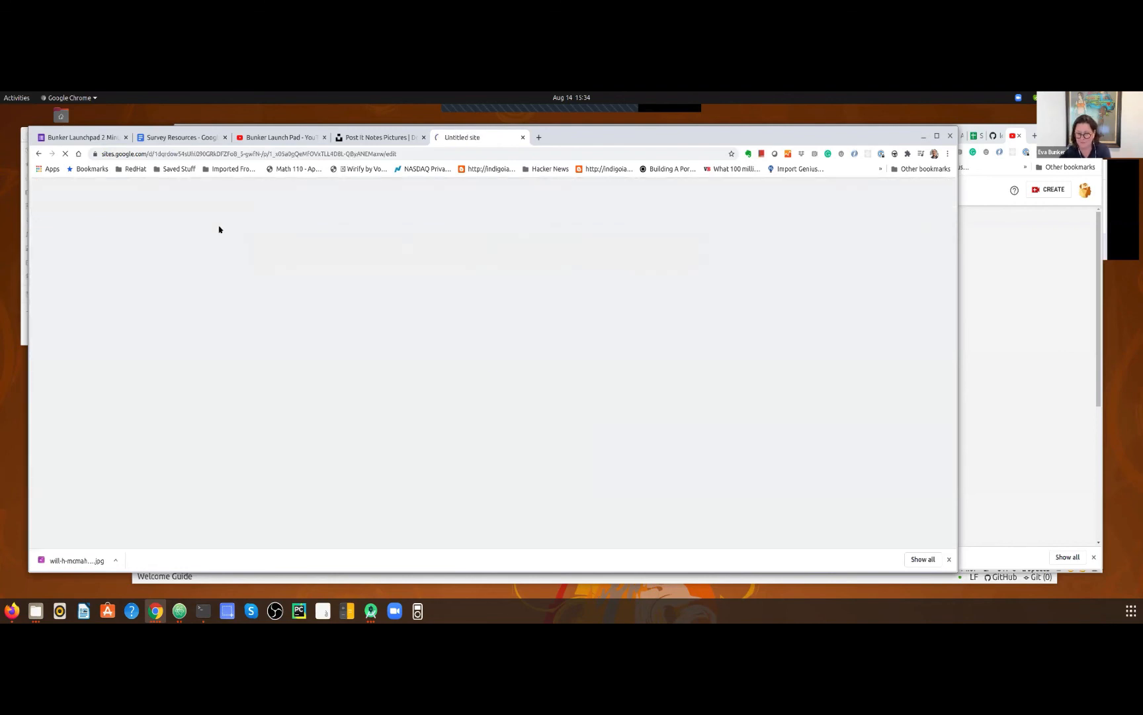
pyautogui.click(38, 153)
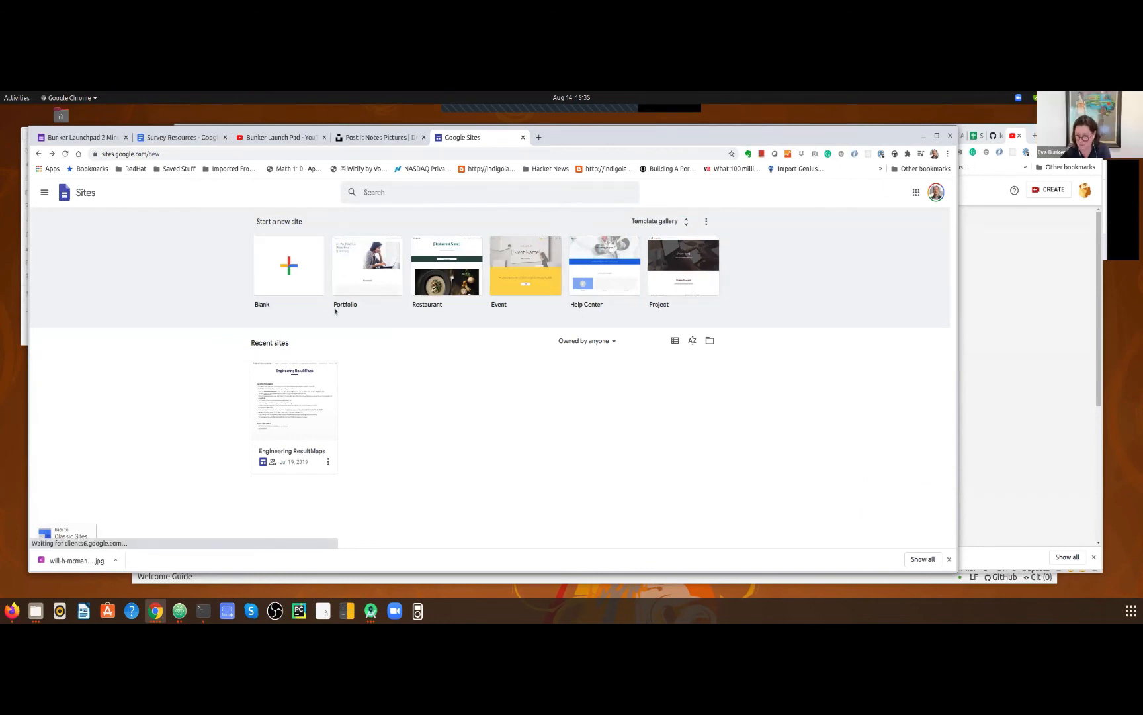
pyautogui.click(683, 222)
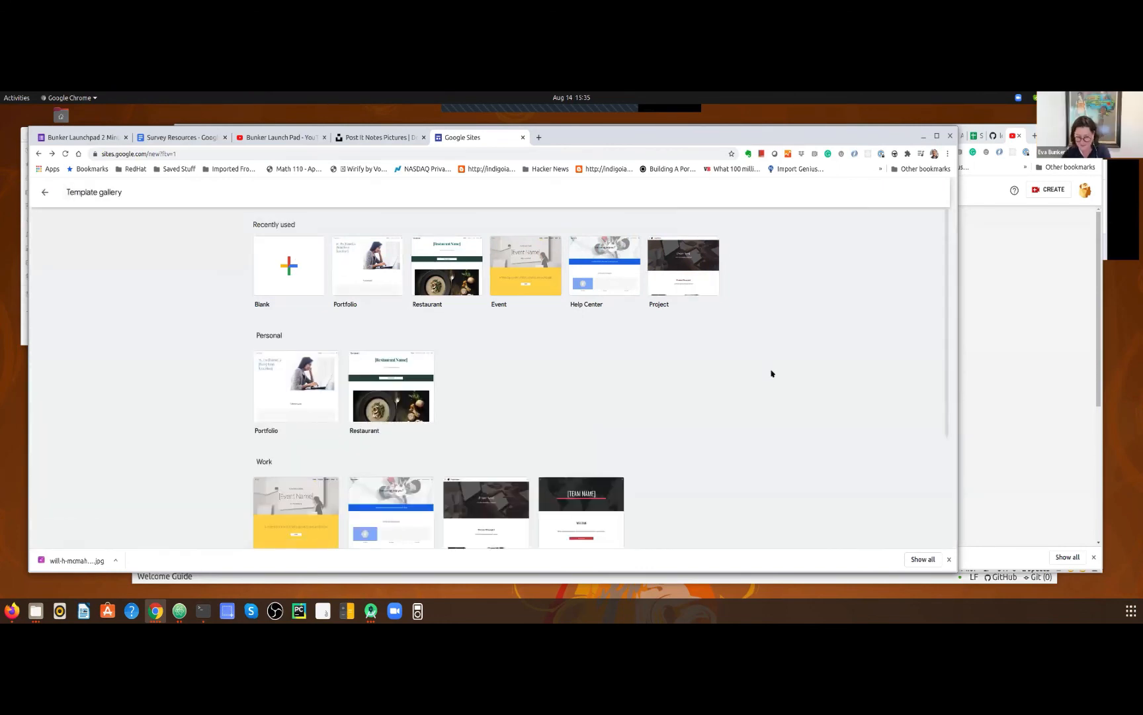
pyautogui.scroll(-5, 778, 386)
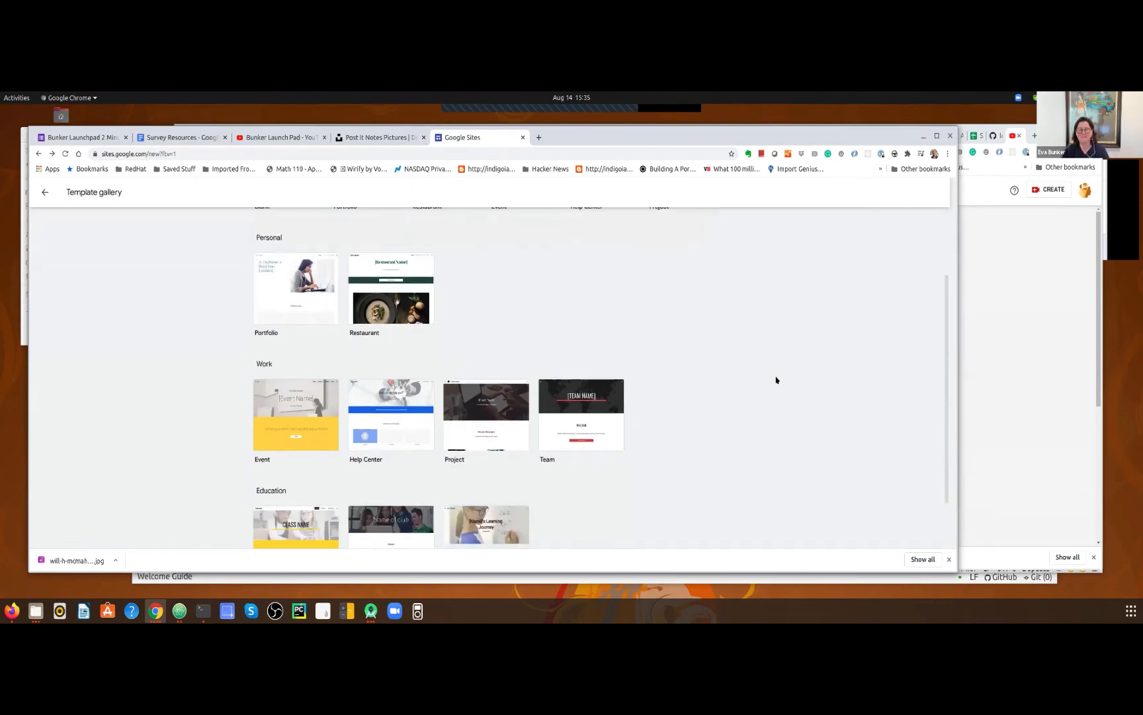
pyautogui.scroll(-1, 776, 380)
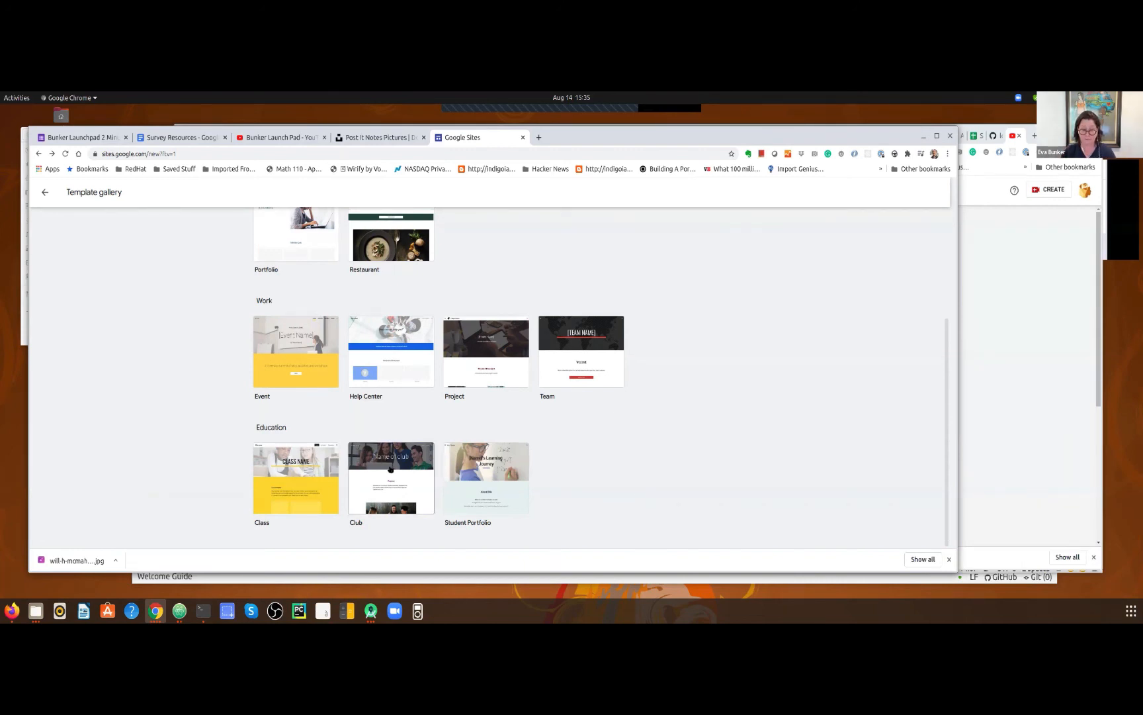
pyautogui.scroll(5, 408, 459)
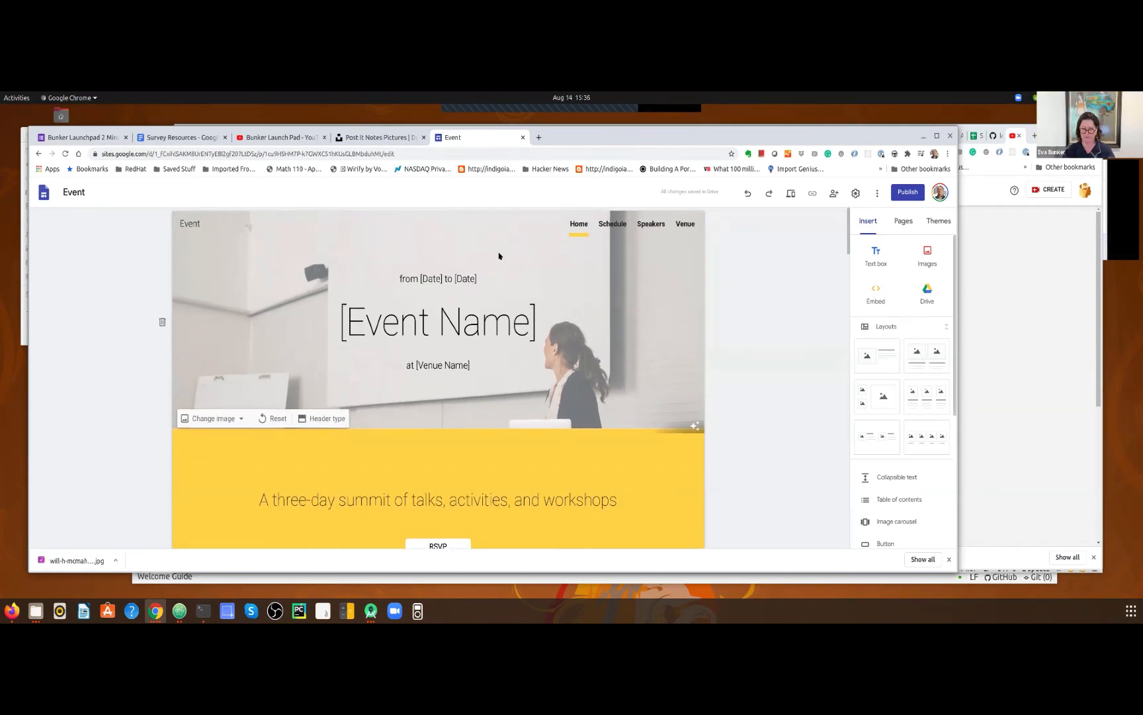
# Delete the closing "Let us know if you'll be attending!" RSVP section and the venue photo row at the end of the Home page
pyautogui.scroll(-3, 592, 318)
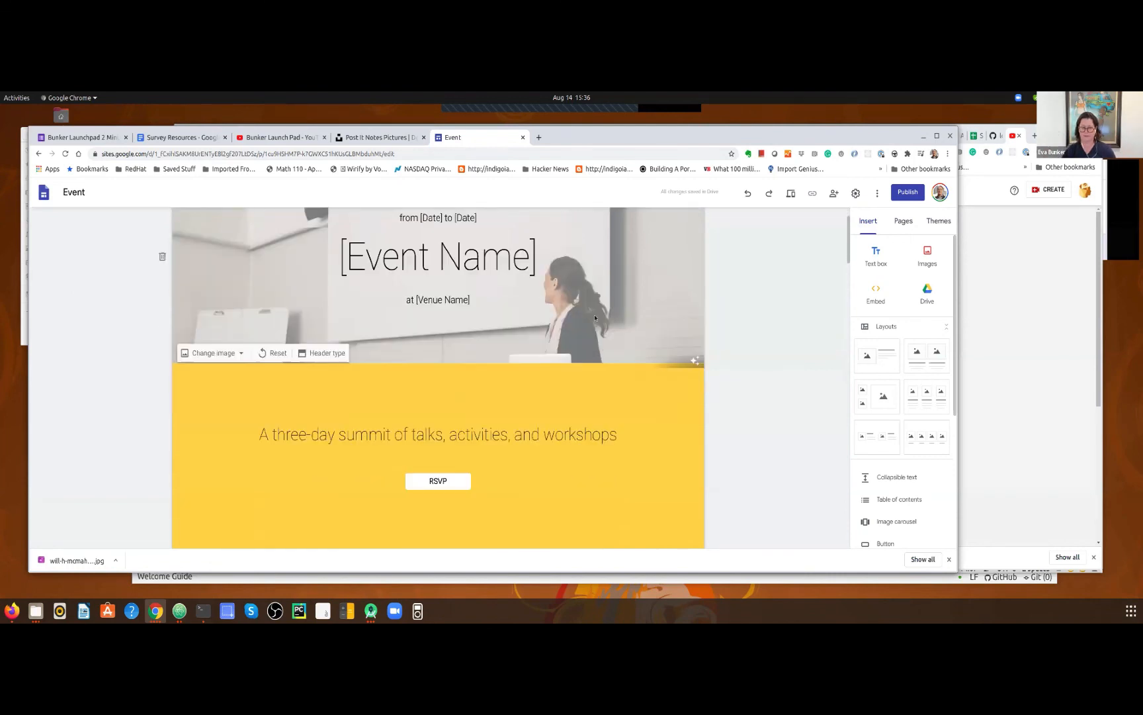
pyautogui.scroll(-8, 589, 313)
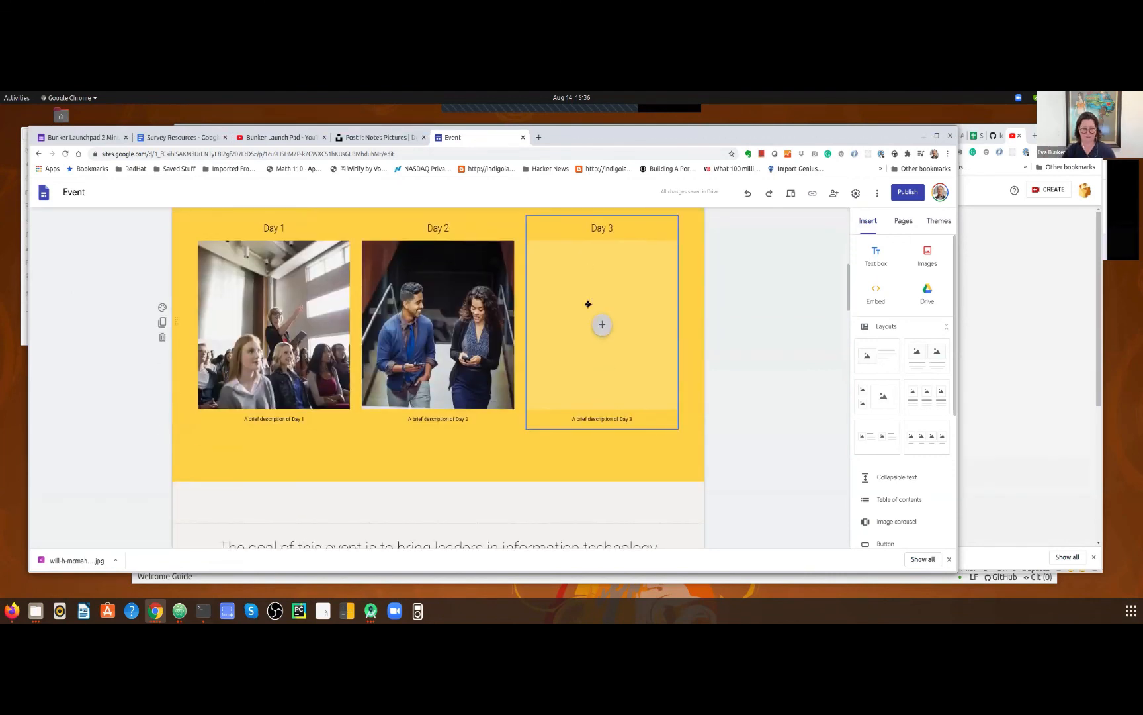
pyautogui.scroll(-6, 588, 304)
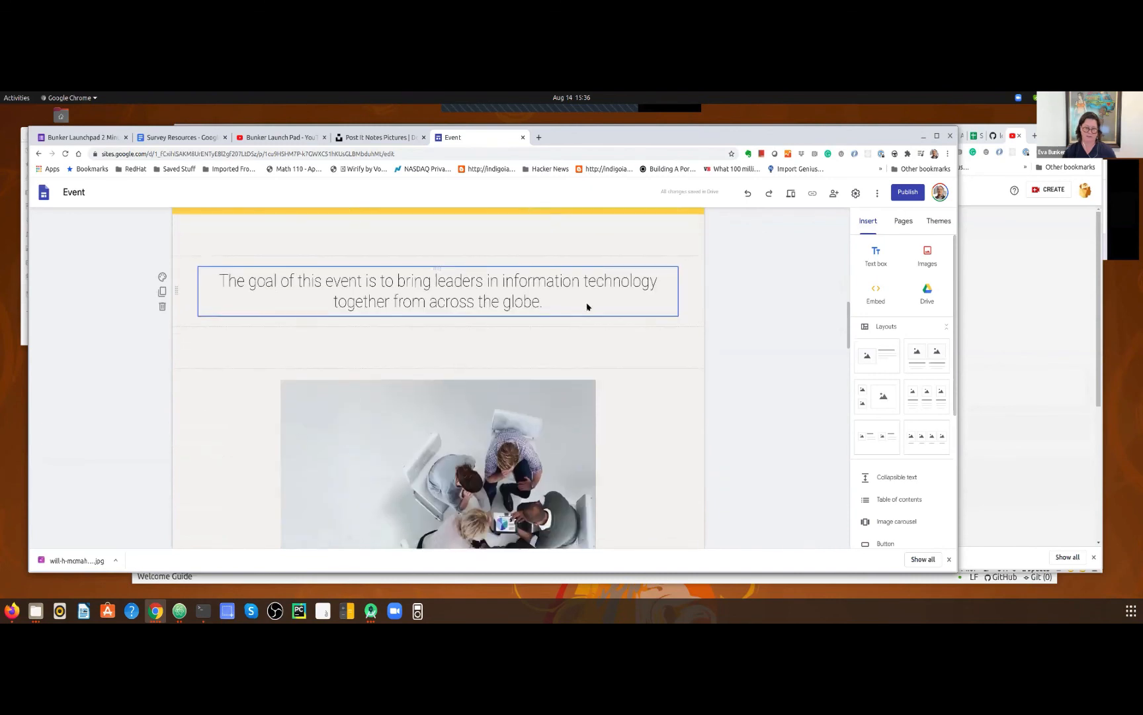
pyautogui.scroll(-2, 589, 304)
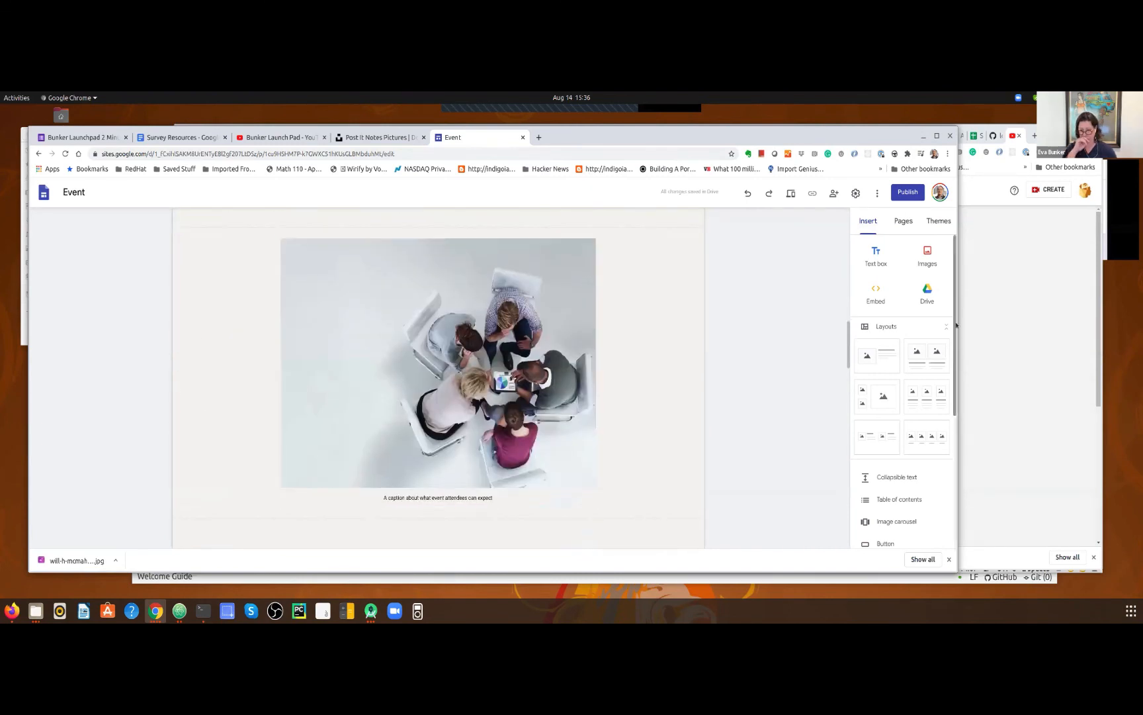
pyautogui.scroll(-2, 951, 324)
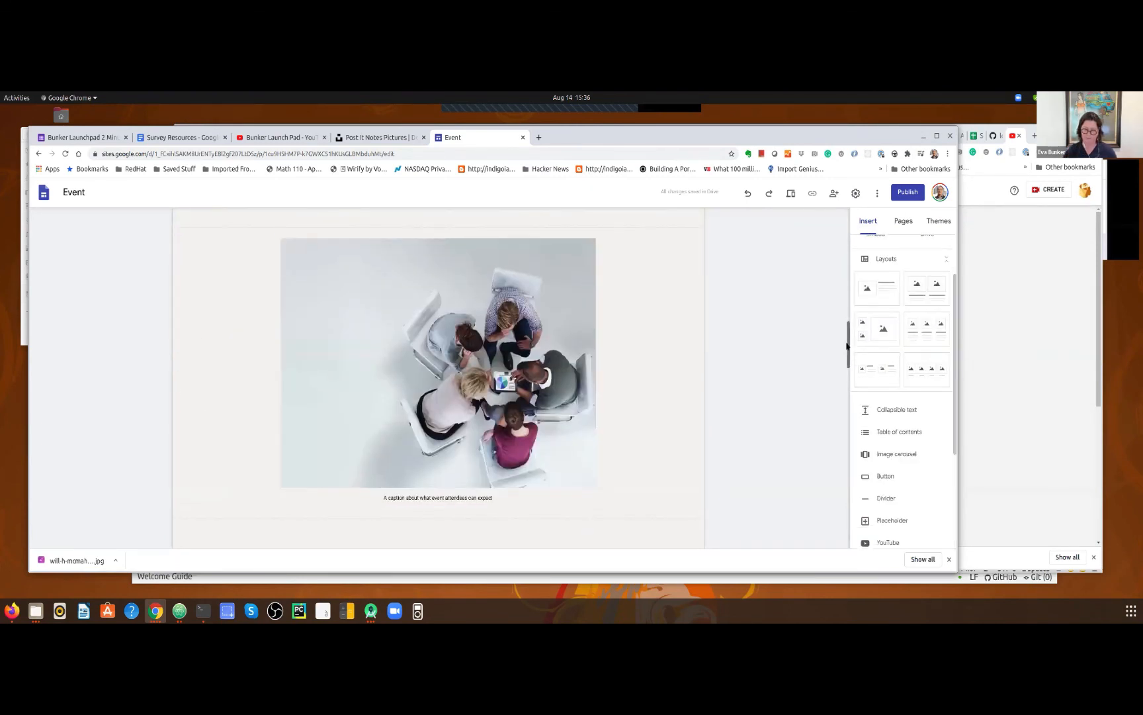
pyautogui.moveTo(850, 334); pyautogui.dragTo(864, 545)
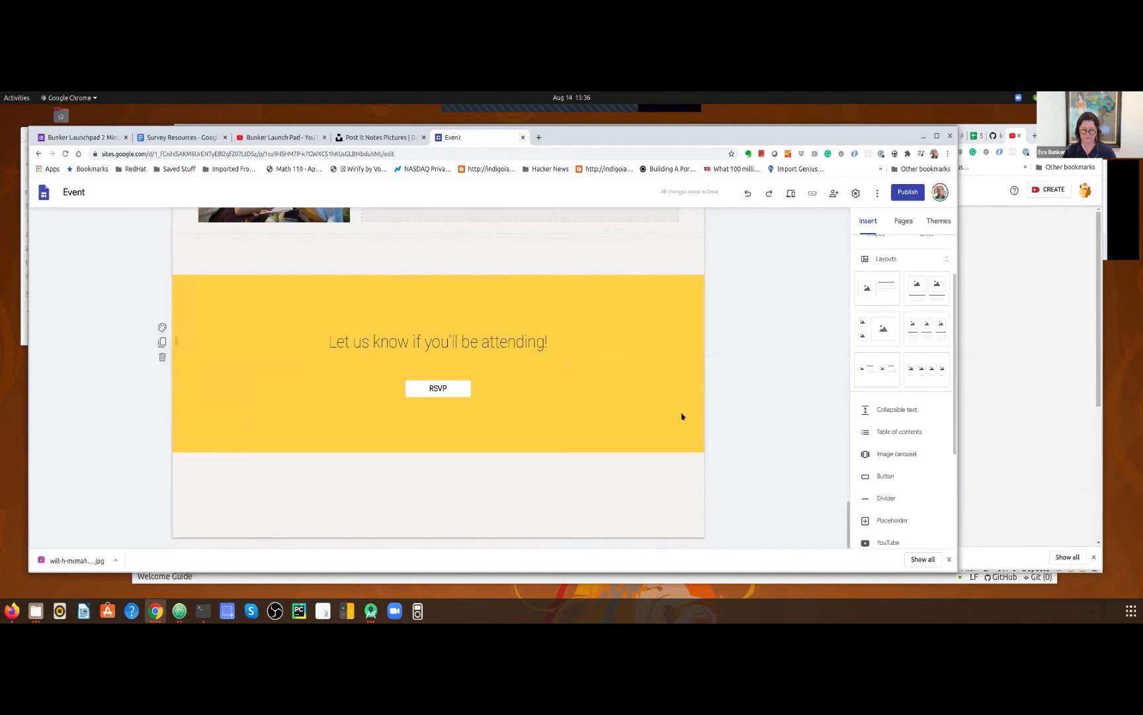
pyautogui.click(398, 339)
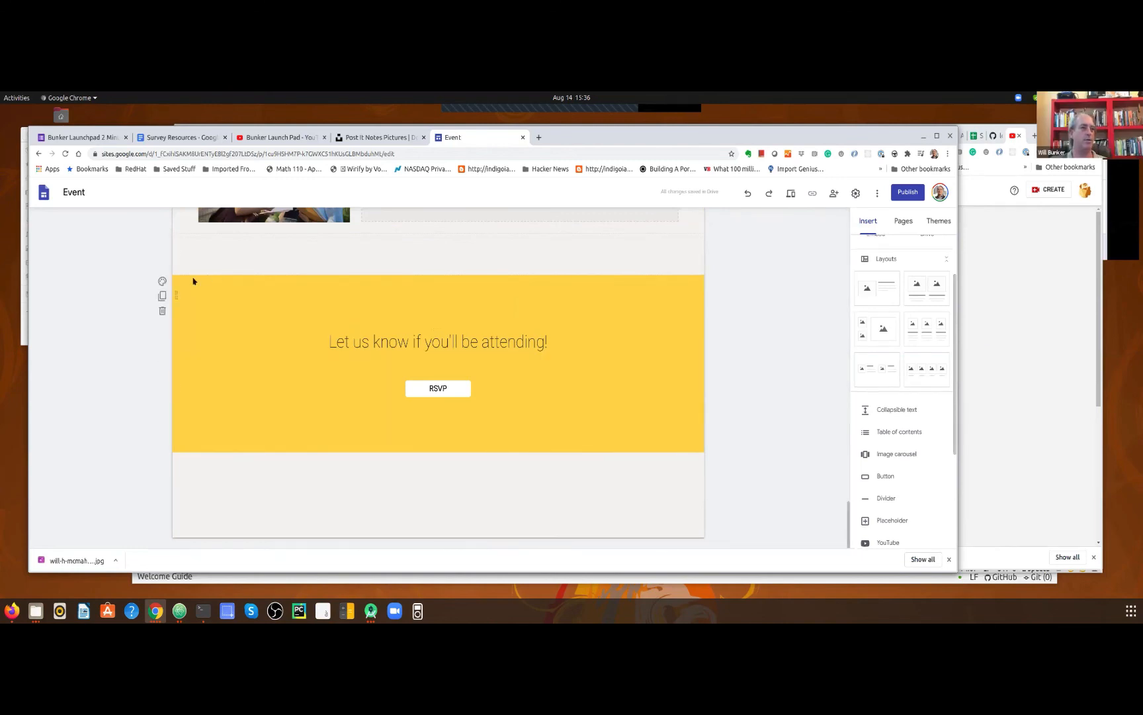
pyautogui.click(163, 311)
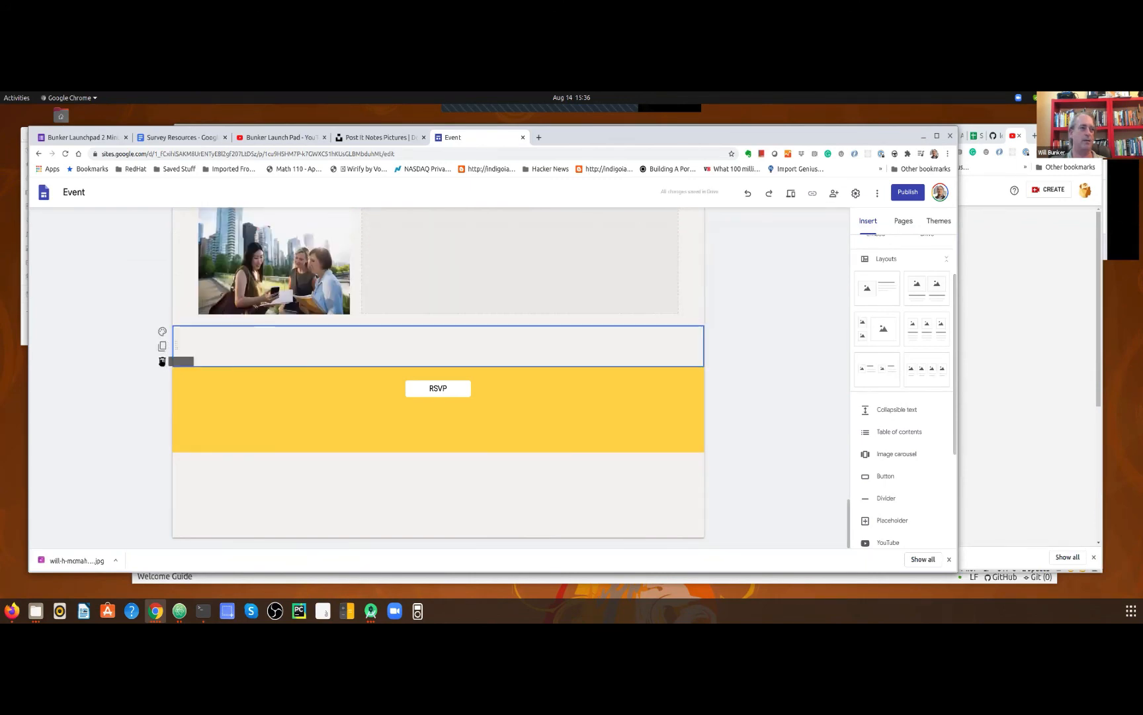
pyautogui.click(162, 357)
pyautogui.click(162, 368)
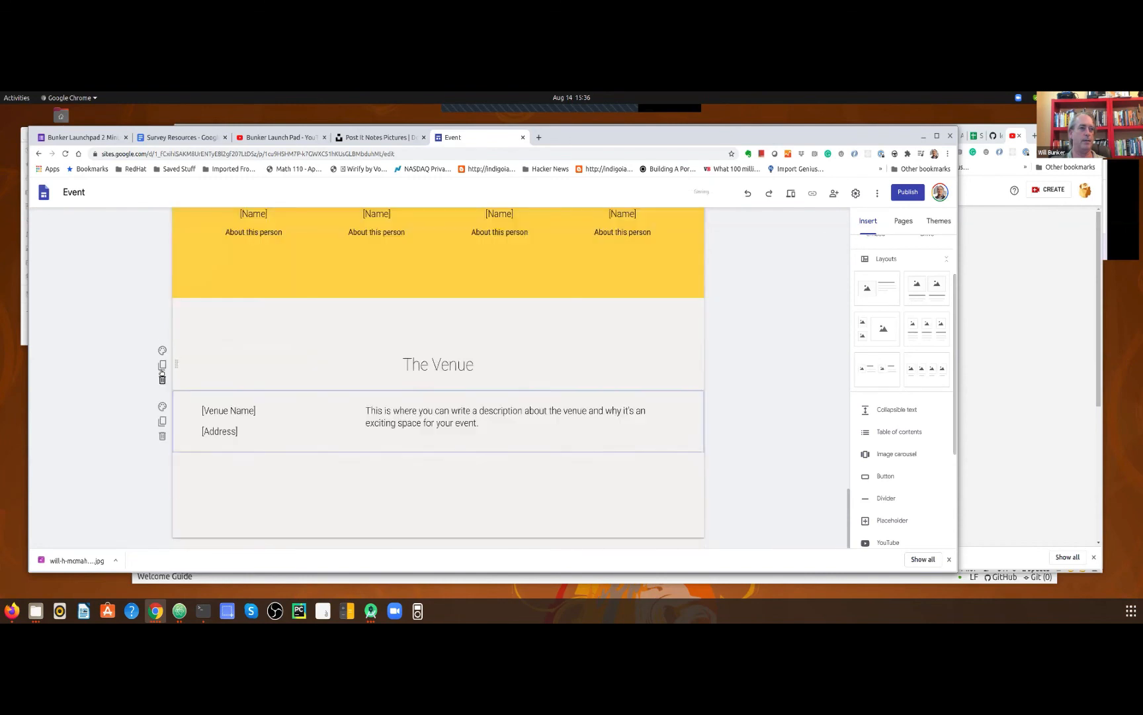
# Delete the venue description, The Venue heading, the speakers section and the captioned group photo from the Home page
pyautogui.click(162, 436)
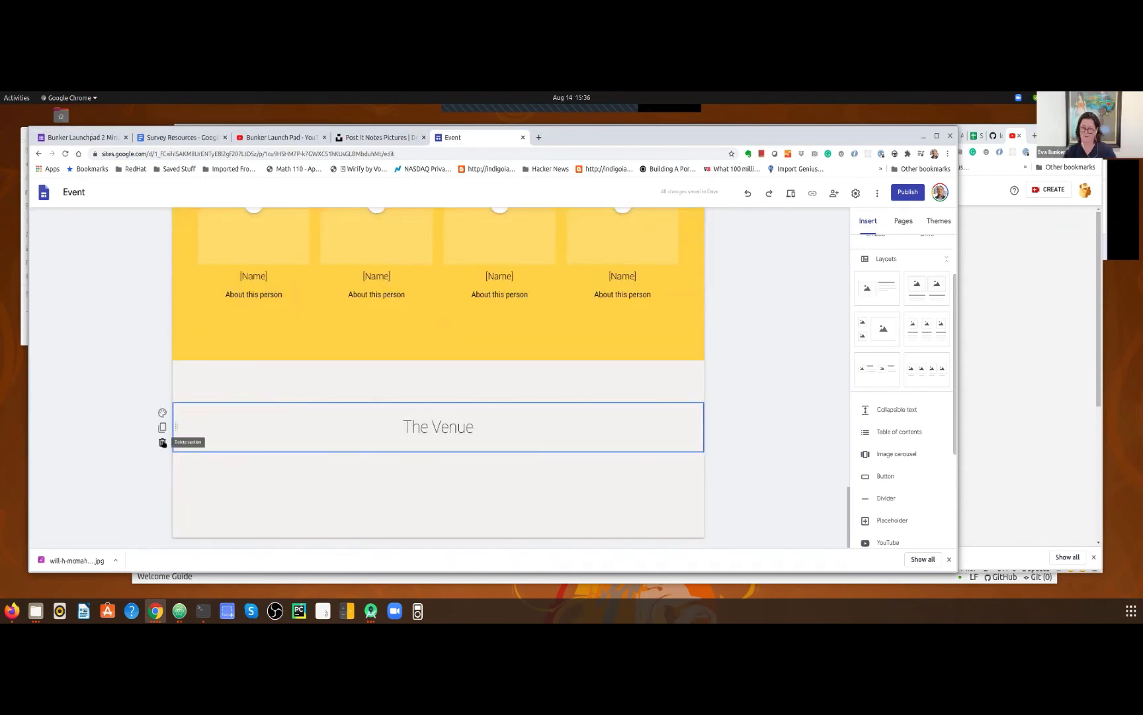
pyautogui.click(162, 442)
pyautogui.click(162, 445)
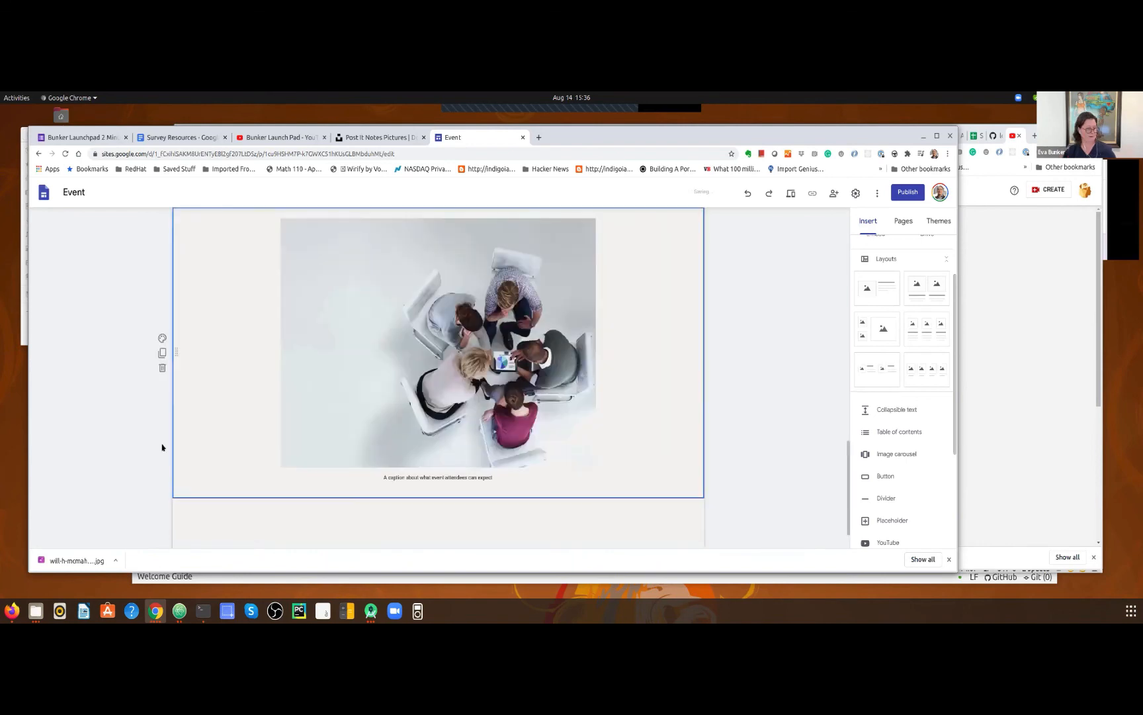
pyautogui.scroll(2, 285, 339)
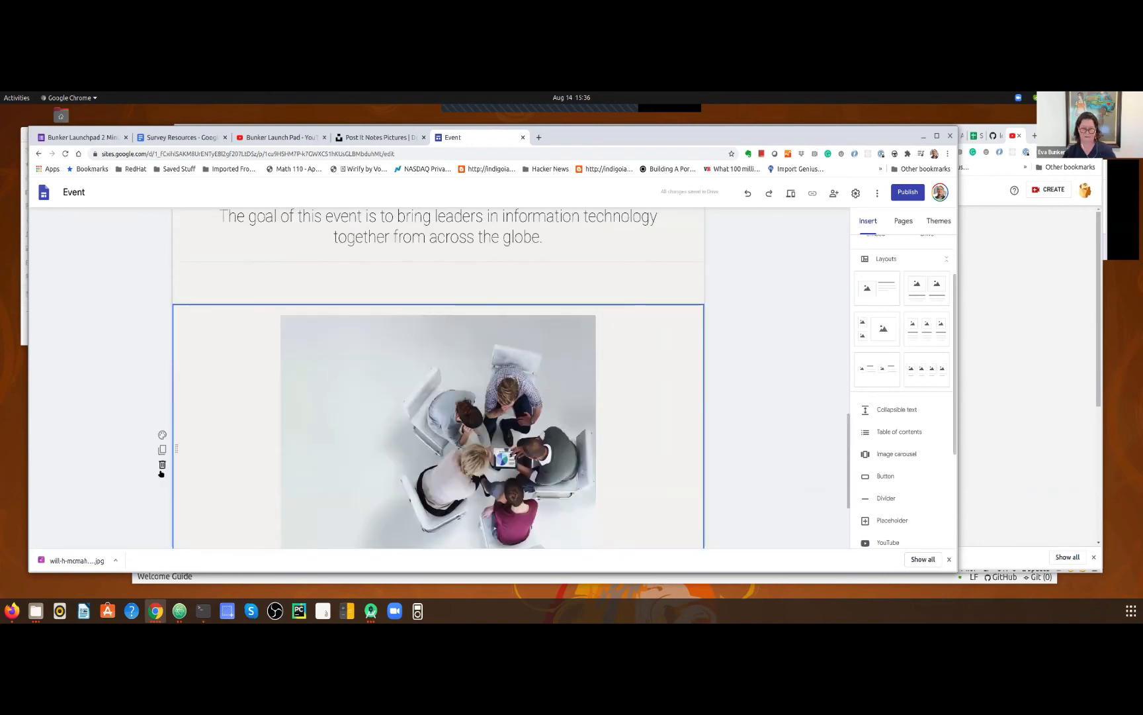
pyautogui.click(162, 464)
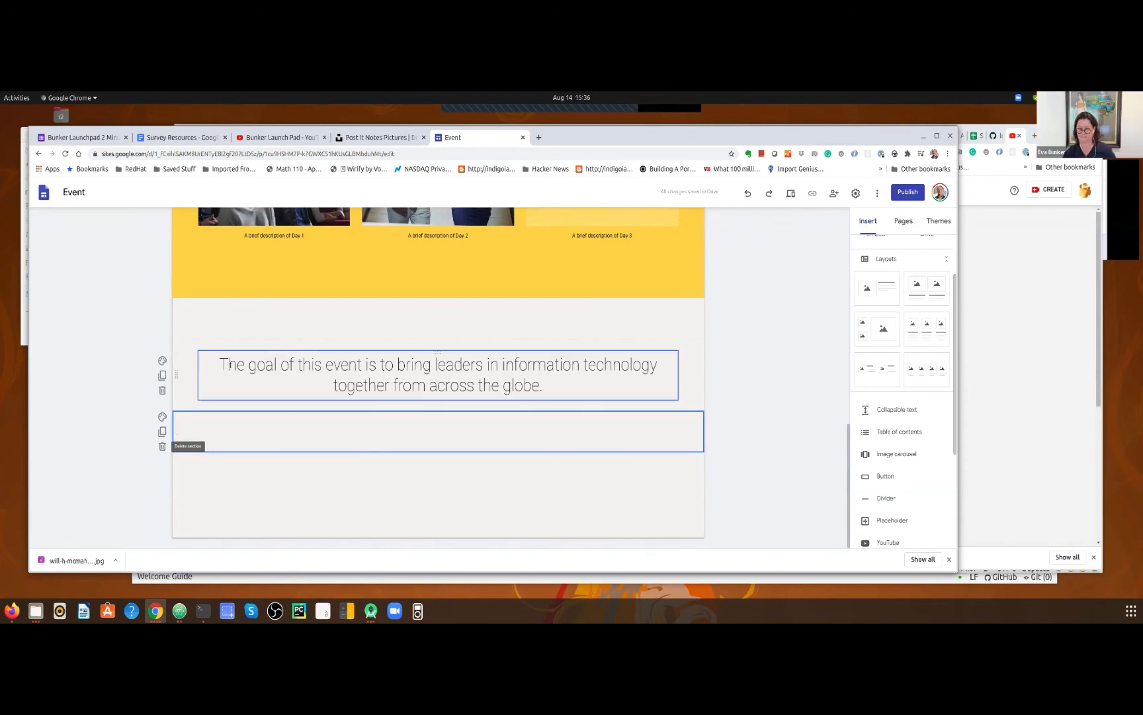
# Delete the event goal statement and the Day 1 to Day 3 image section, including the adjoining empty sections, from the Home page
pyautogui.scroll(6, 240, 367)
pyautogui.scroll(-6, 240, 365)
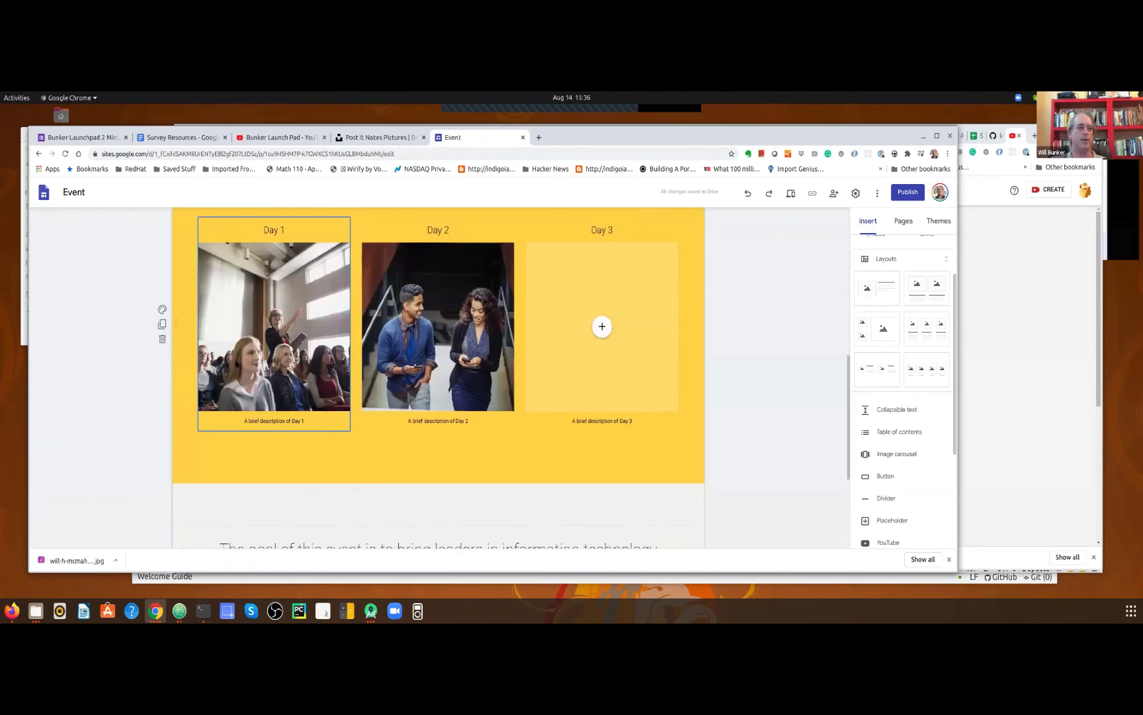
pyautogui.click(164, 447)
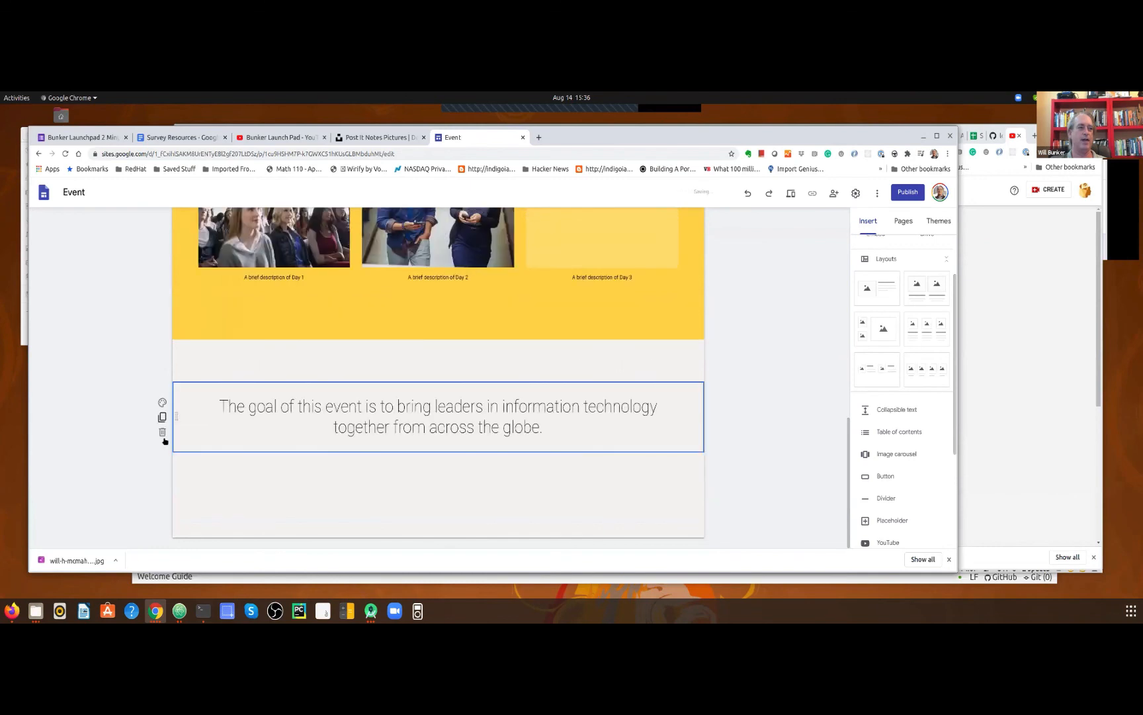
pyautogui.click(162, 434)
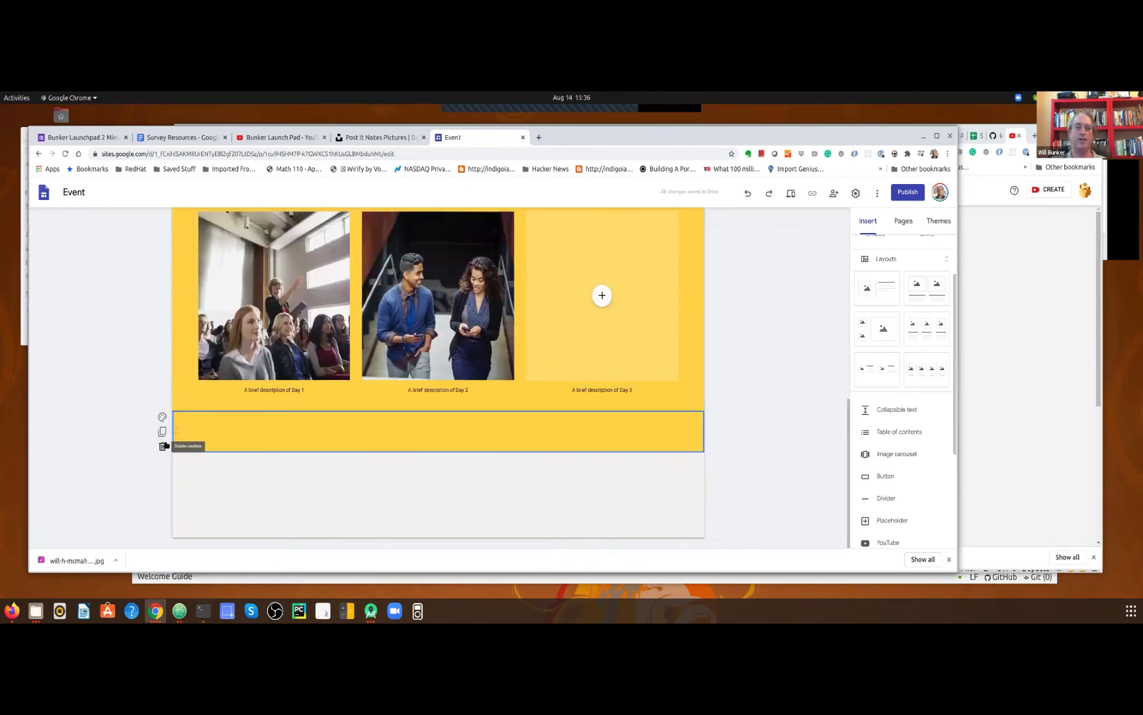
pyautogui.click(162, 446)
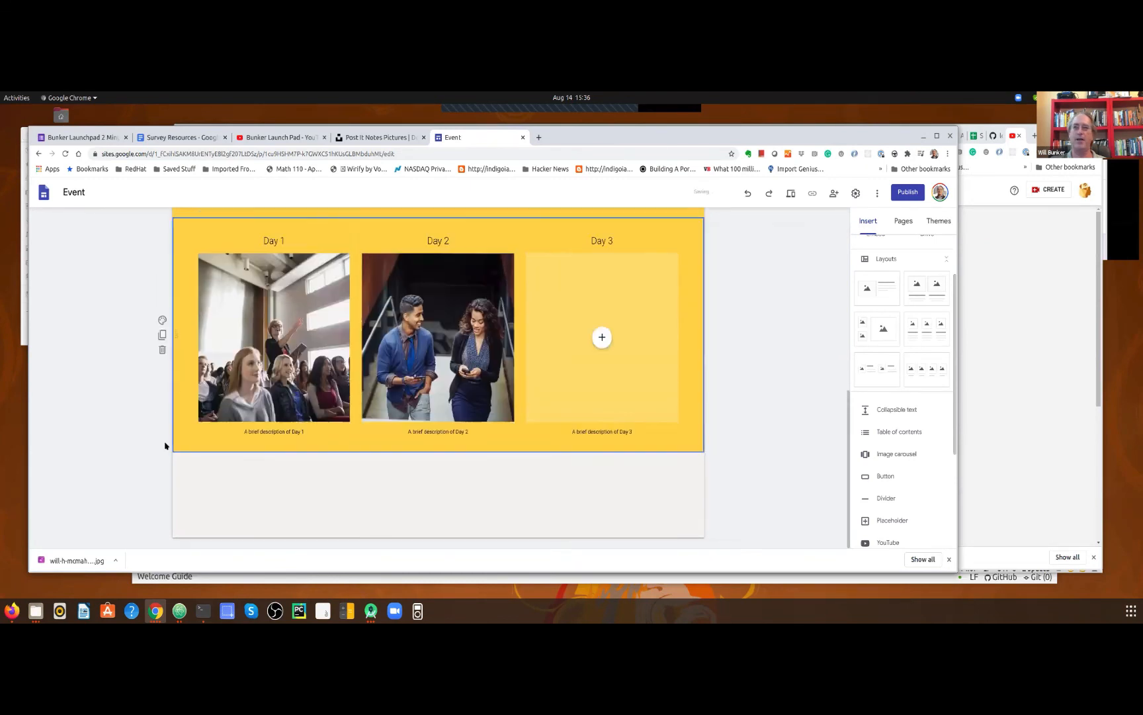
pyautogui.click(162, 351)
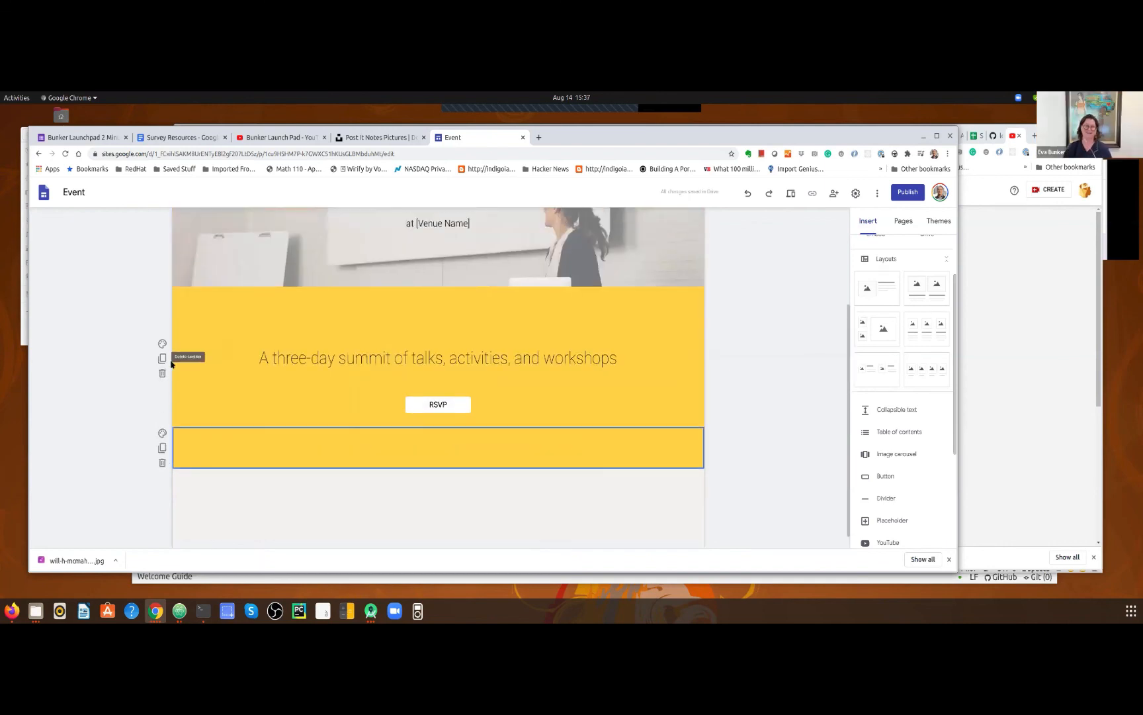
# Delete the Schedule, Speakers and Venue pages from the site, keeping only the Home page
pyautogui.scroll(2, 171, 363)
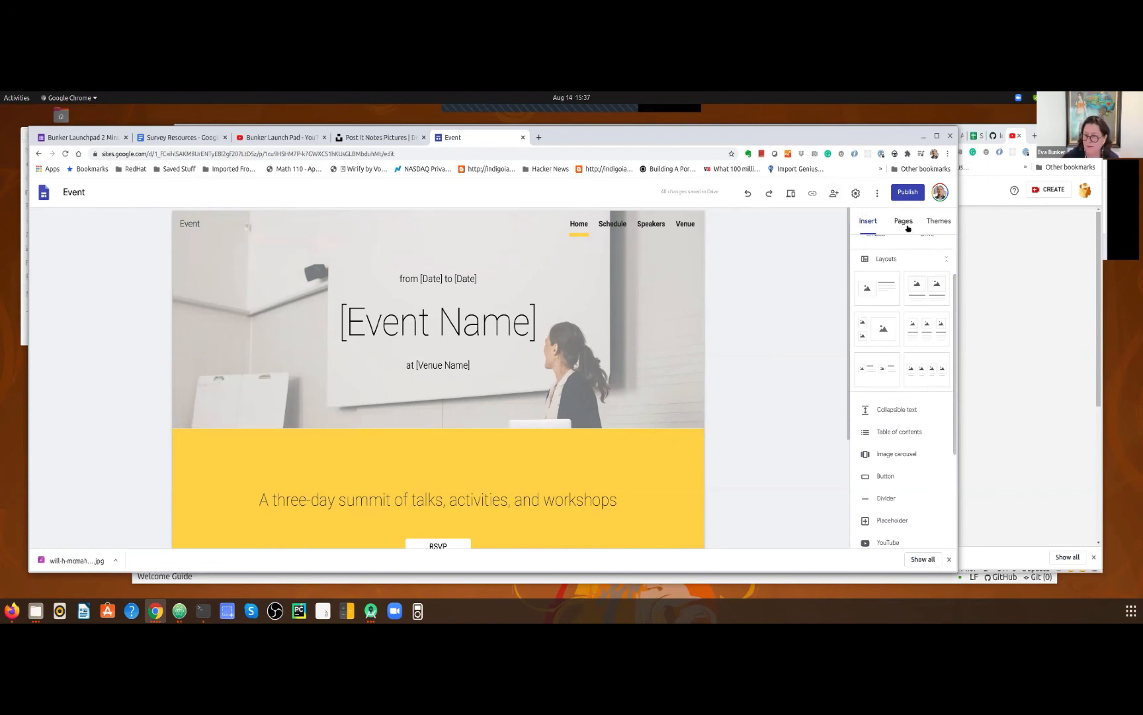
pyautogui.click(609, 227)
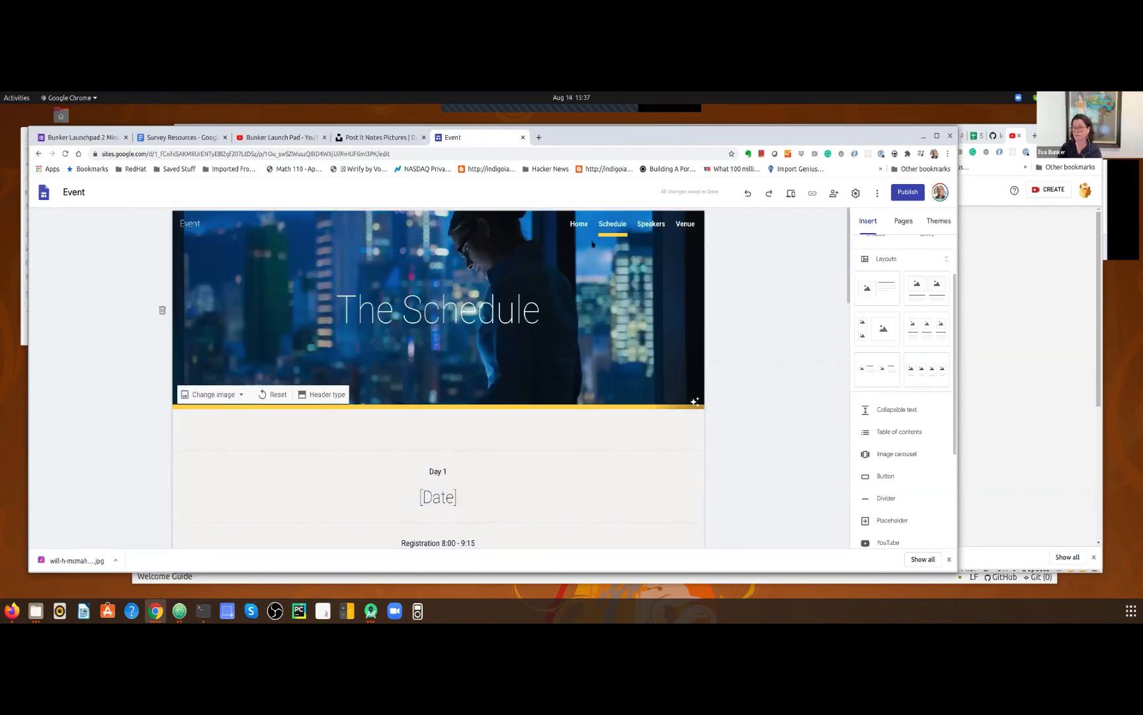
pyautogui.click(577, 228)
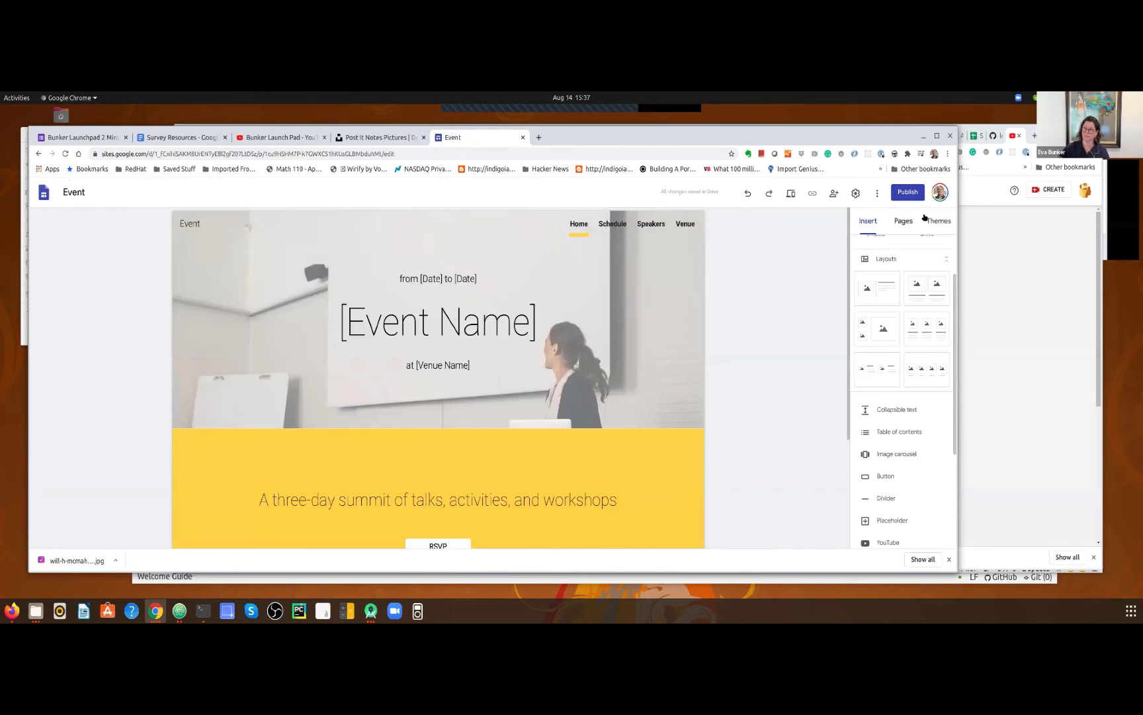
pyautogui.click(904, 224)
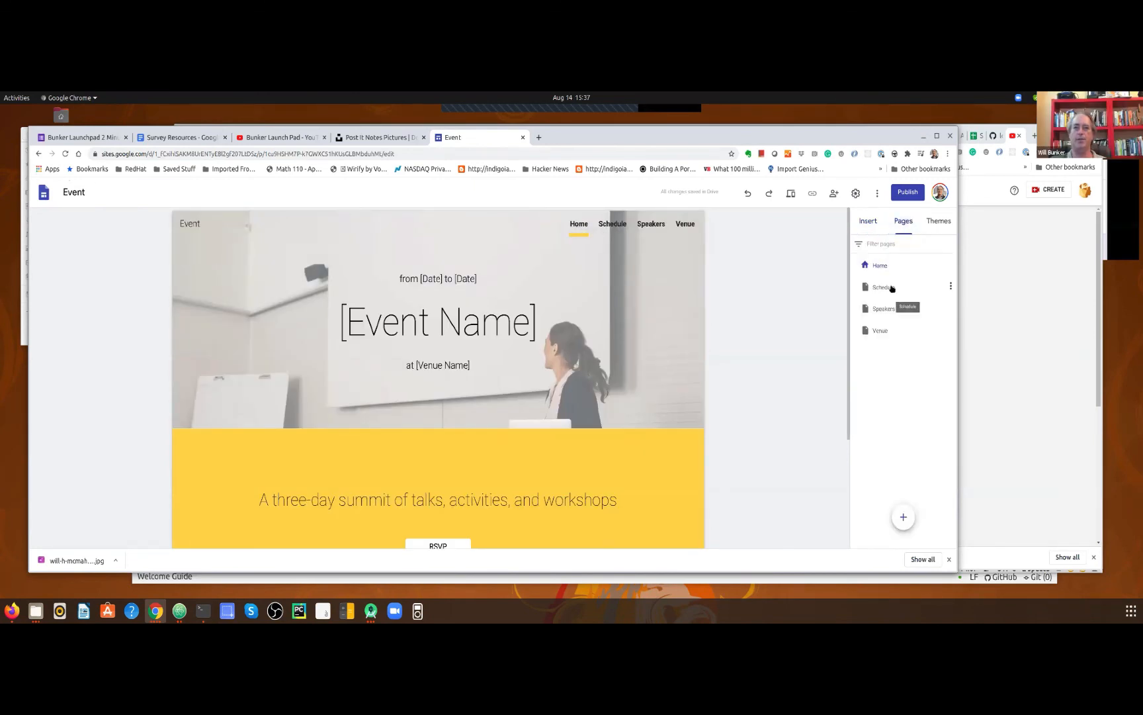
pyautogui.click(951, 286)
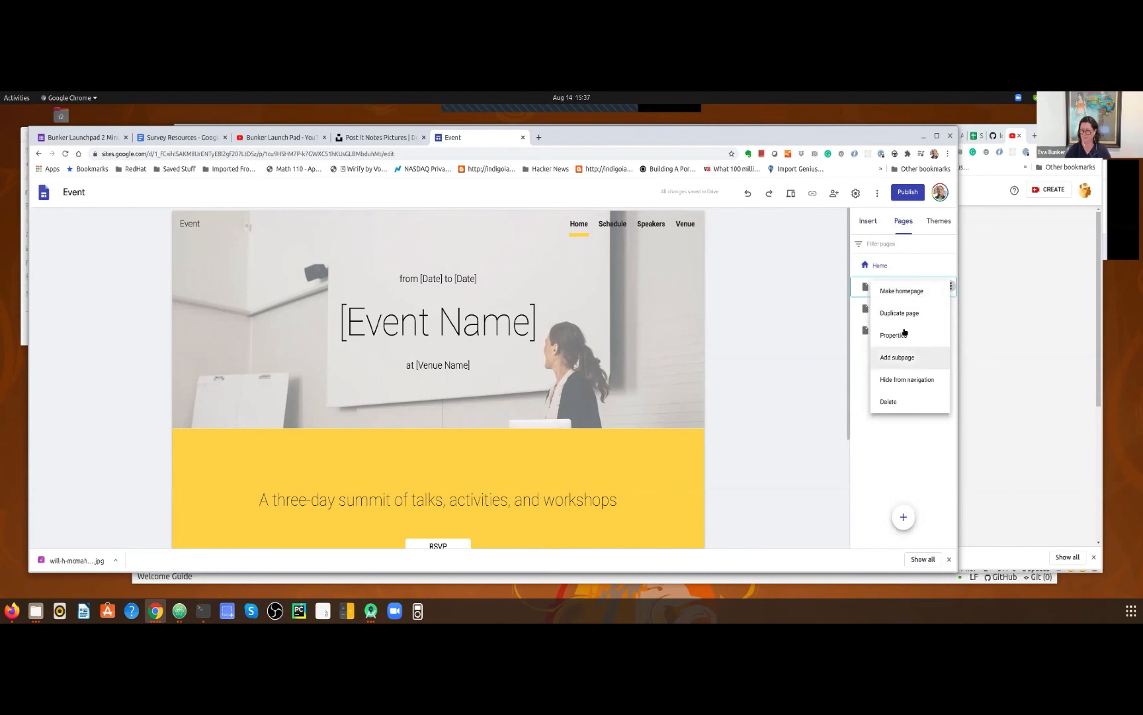
pyautogui.click(892, 402)
pyautogui.click(950, 286)
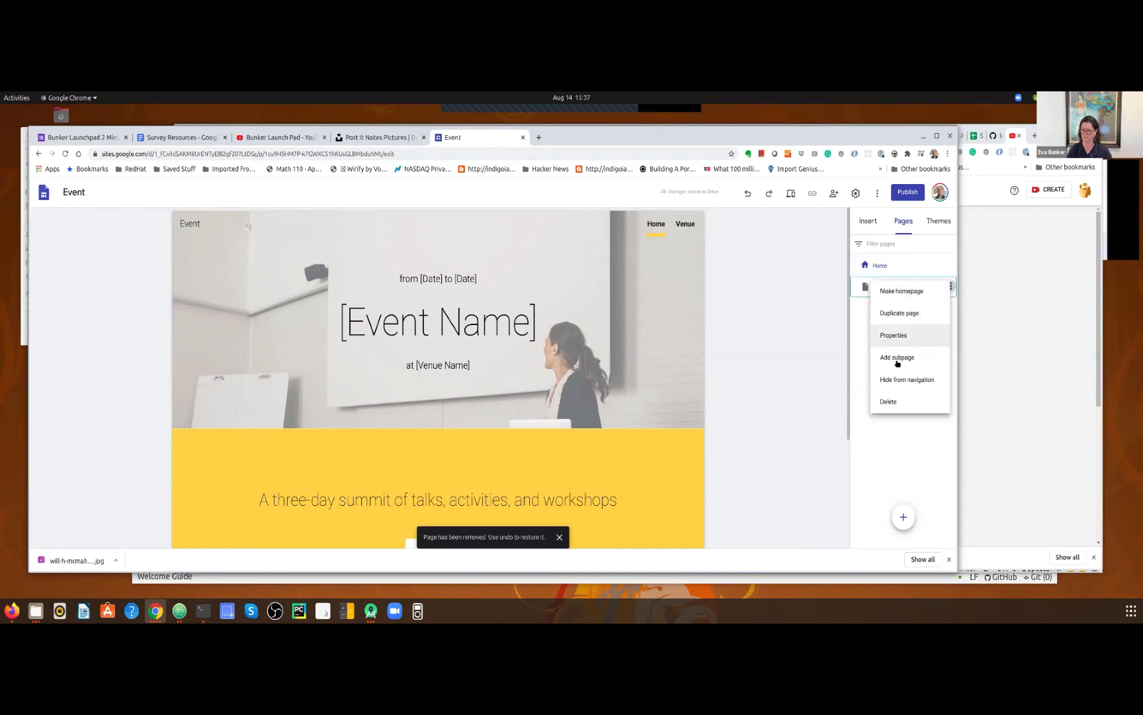
pyautogui.click(888, 400)
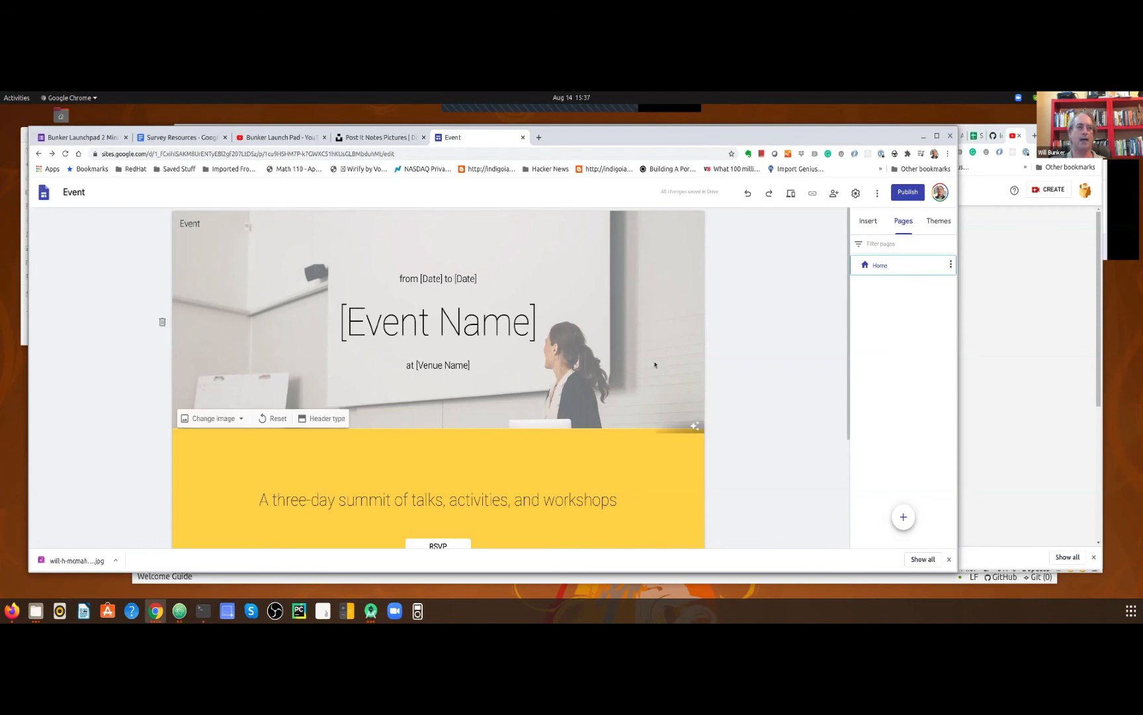
# Clear the site name and replace the header's event placeholder text with the single heading "Bunker Launch Pad Survey"
pyautogui.click(206, 224)
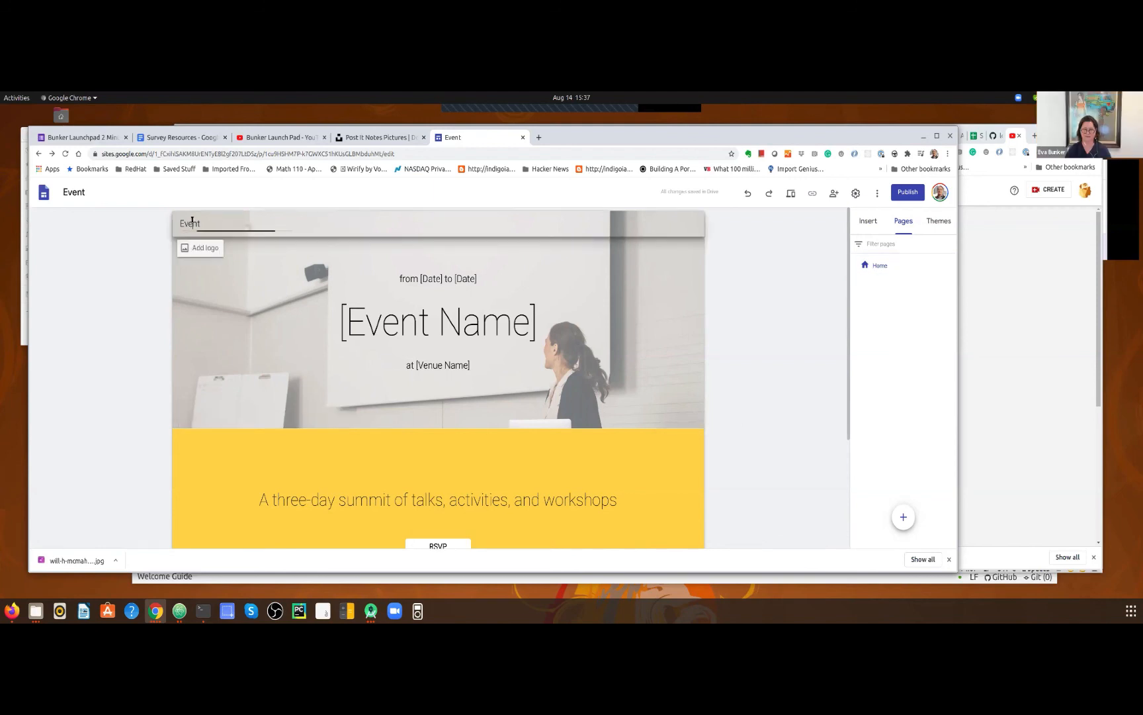
pyautogui.moveTo(185, 239); pyautogui.dragTo(170, 224)
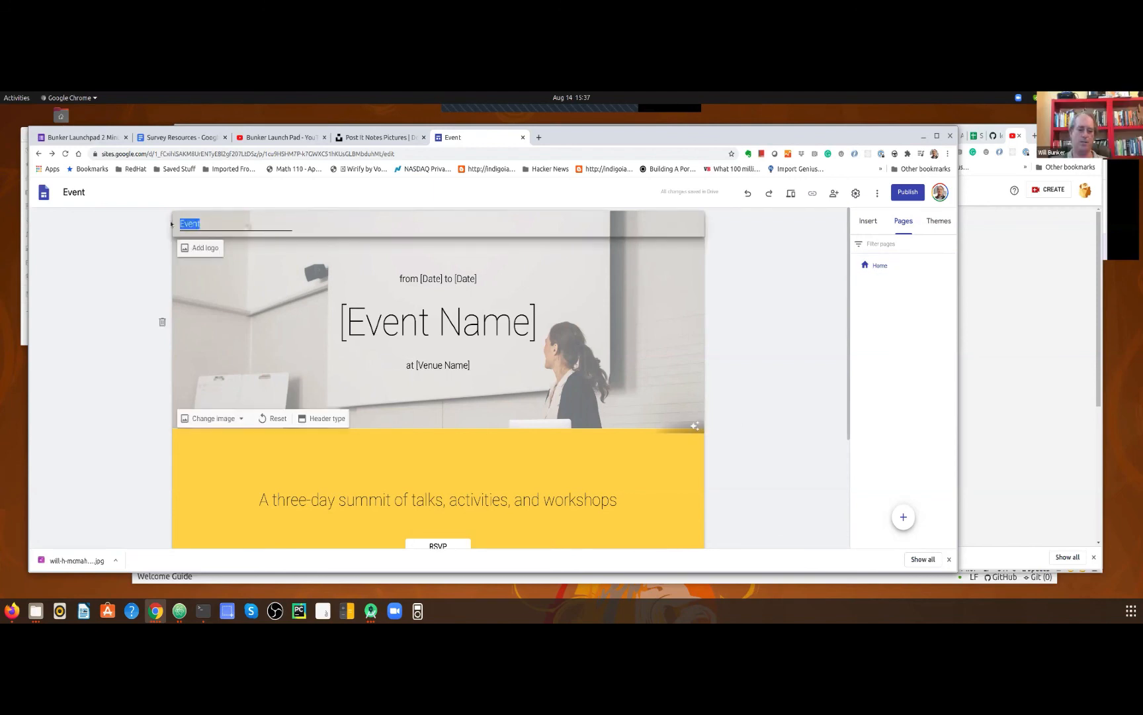
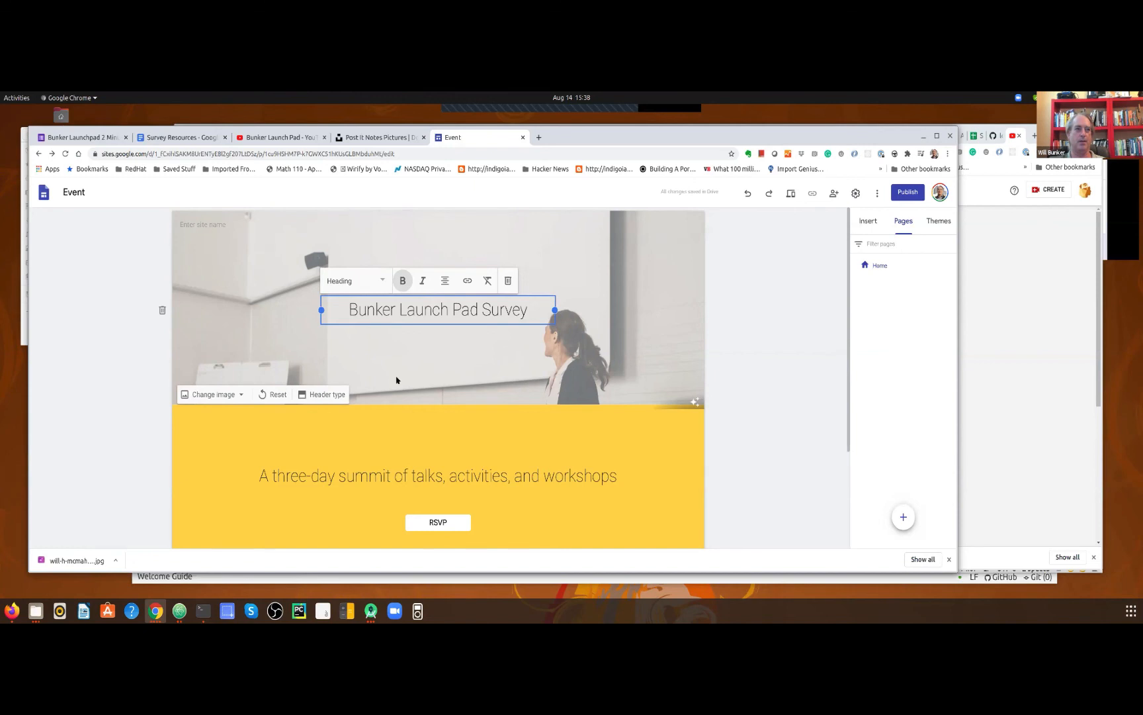
pyautogui.click(396, 379)
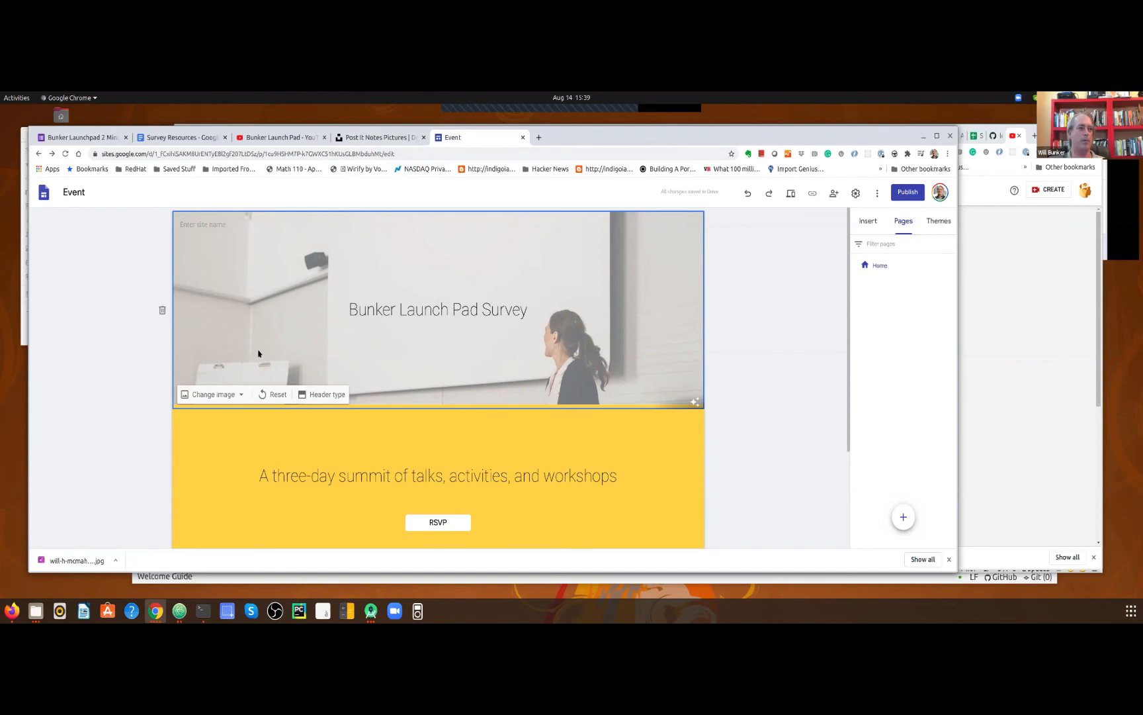
# Replace the header image with the Unsplash sticky-notes photo uploaded from the Downloads folder
pyautogui.click(222, 394)
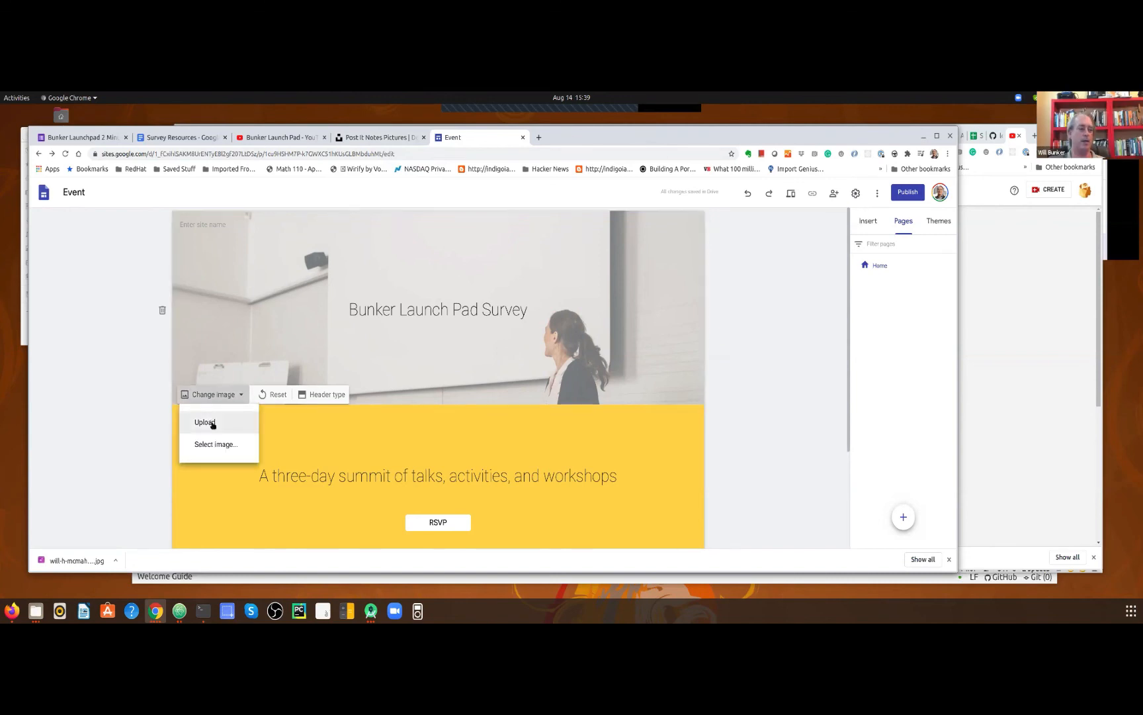
pyautogui.click(205, 423)
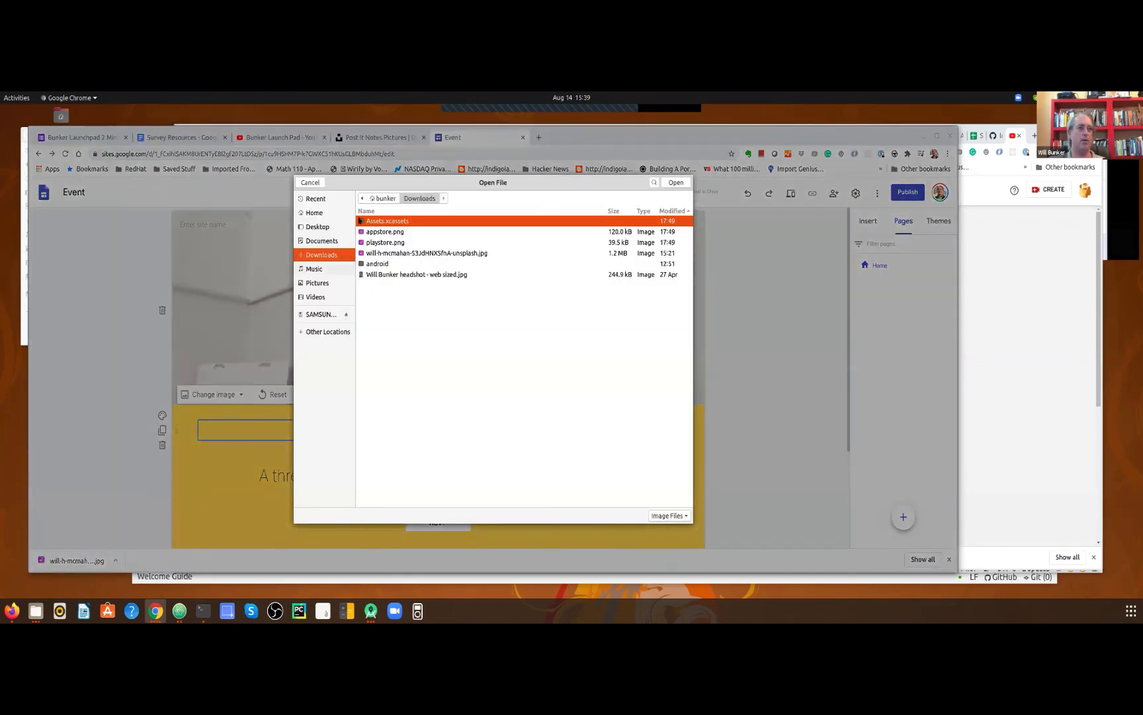
pyautogui.doubleClick(444, 254)
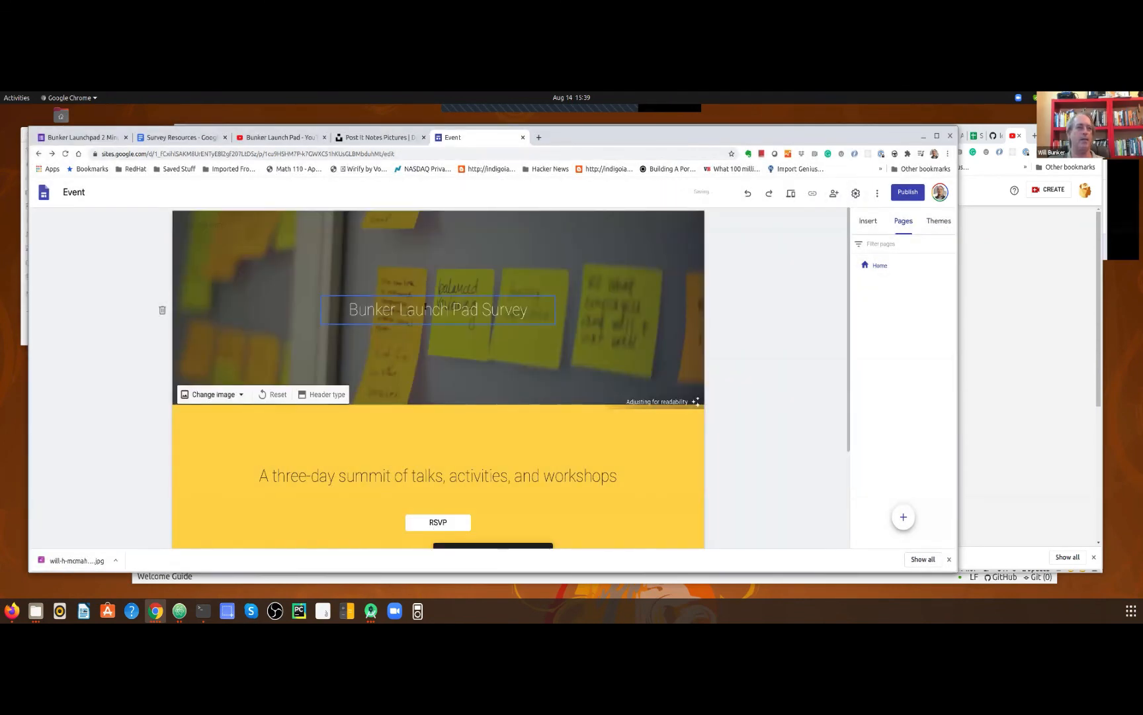
pyautogui.scroll(-1, 426, 309)
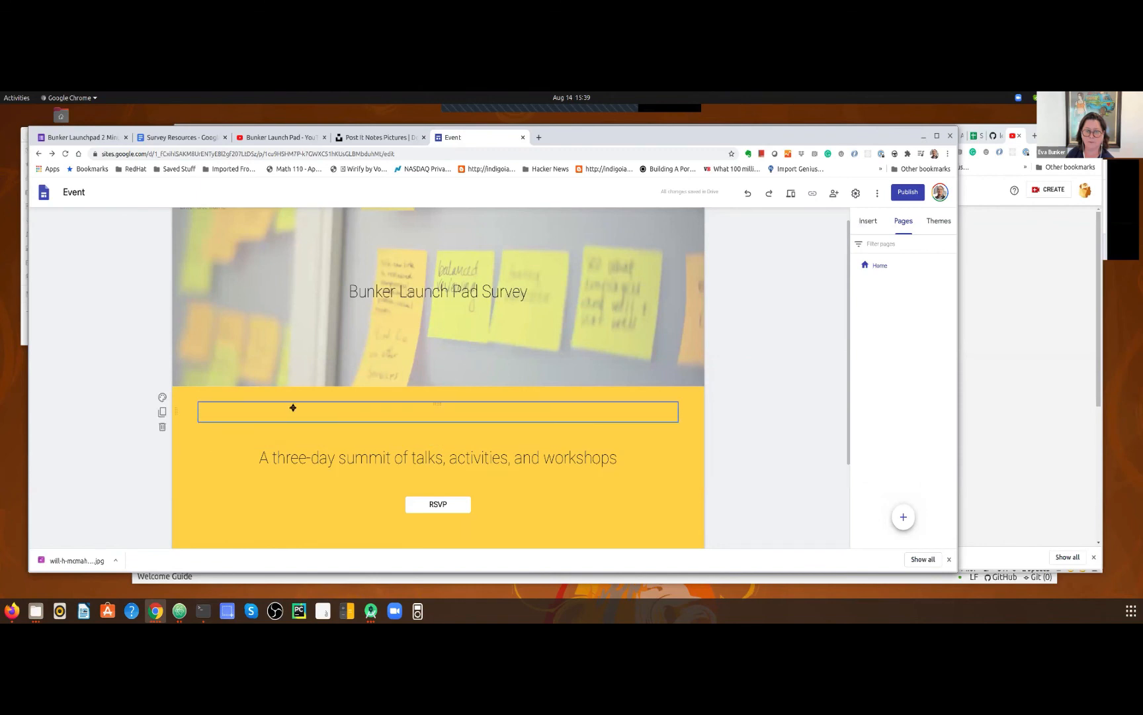
pyautogui.scroll(1, 293, 408)
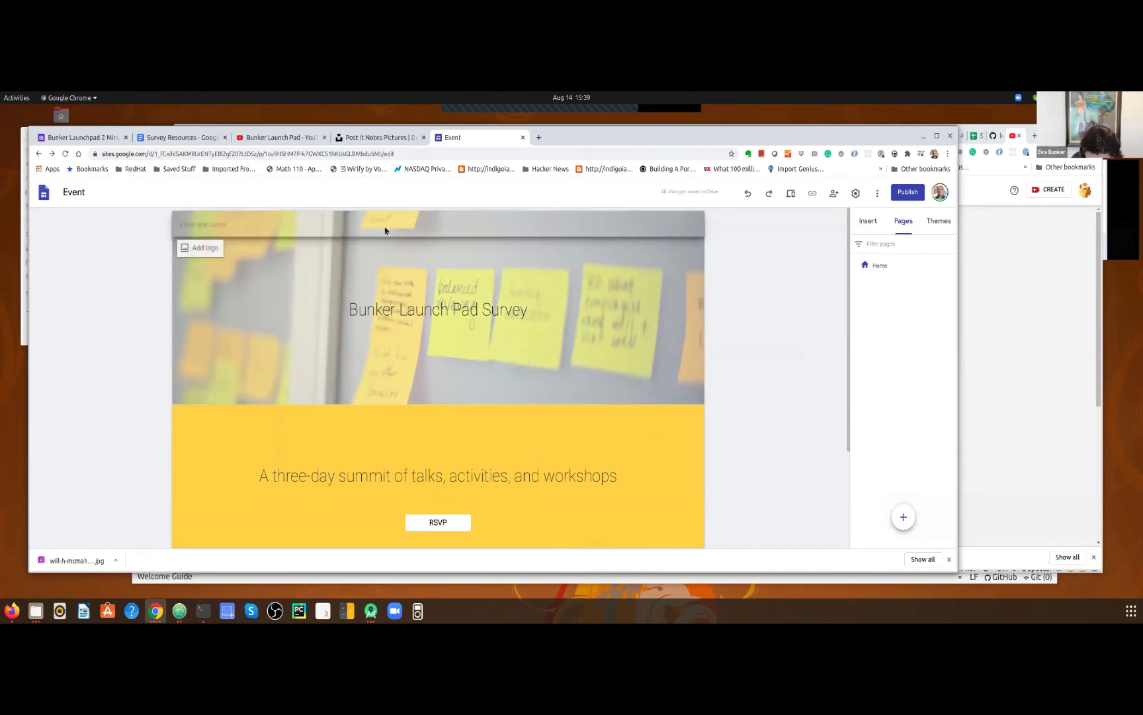
# Make the whole "Bunker Launch Pad Survey" heading bold
pyautogui.click(440, 312)
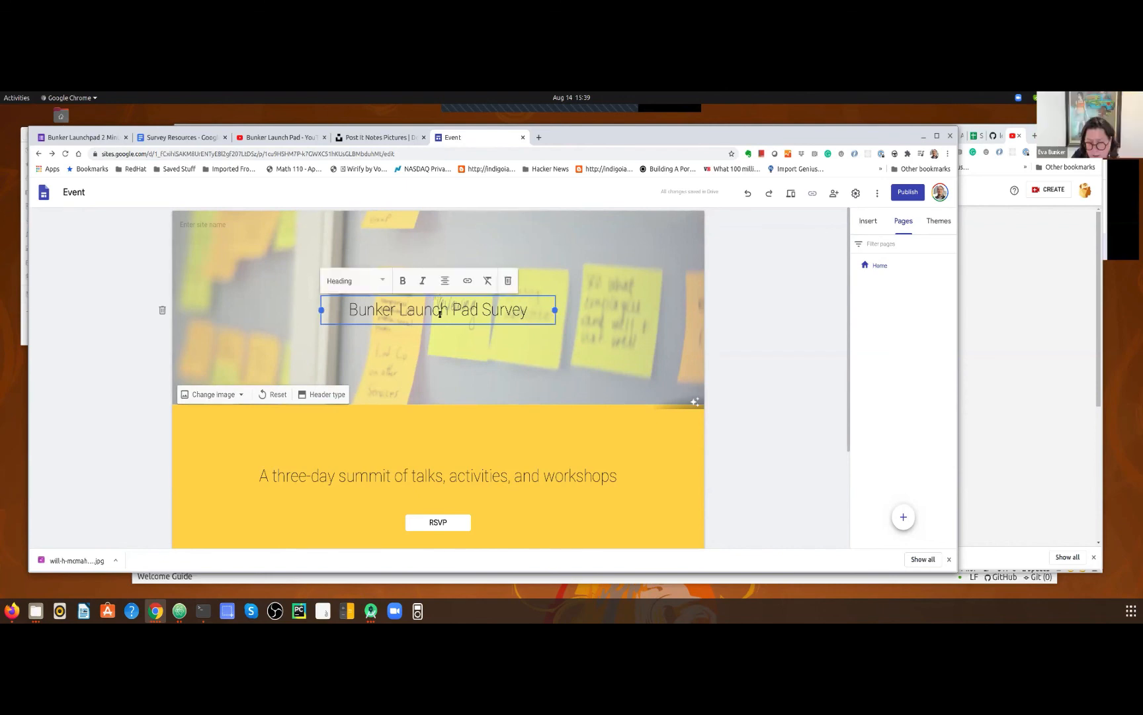
pyautogui.click(536, 312)
pyautogui.hotkey('ctrl', 'a')
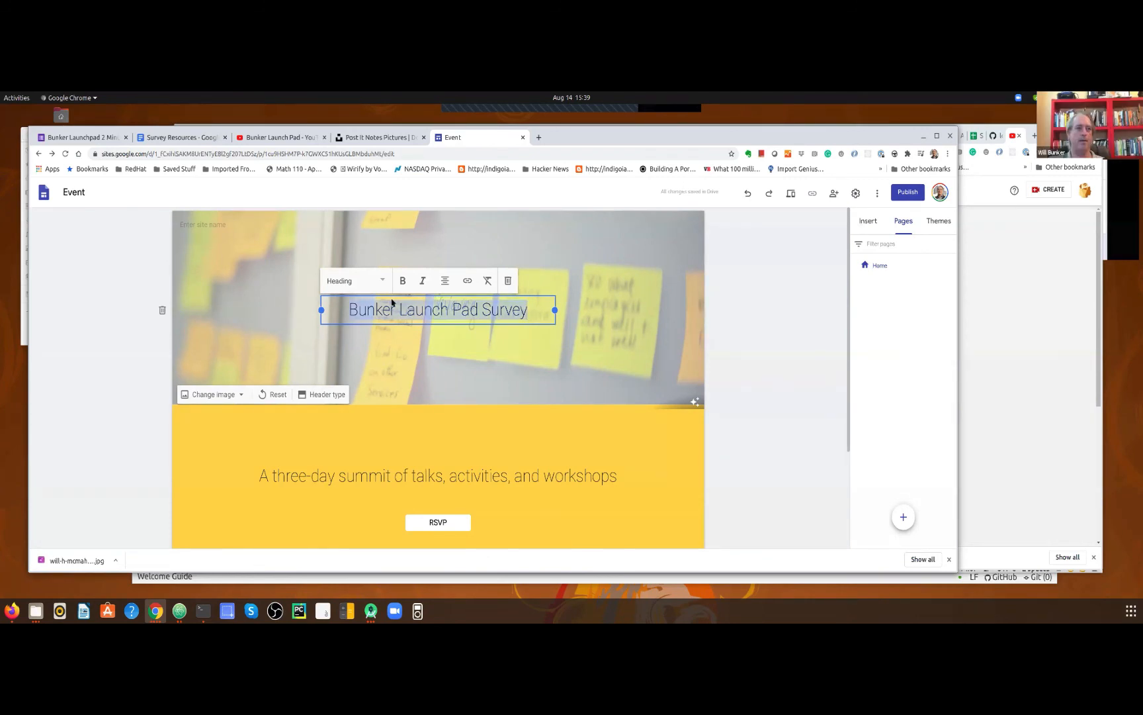
pyautogui.click(403, 281)
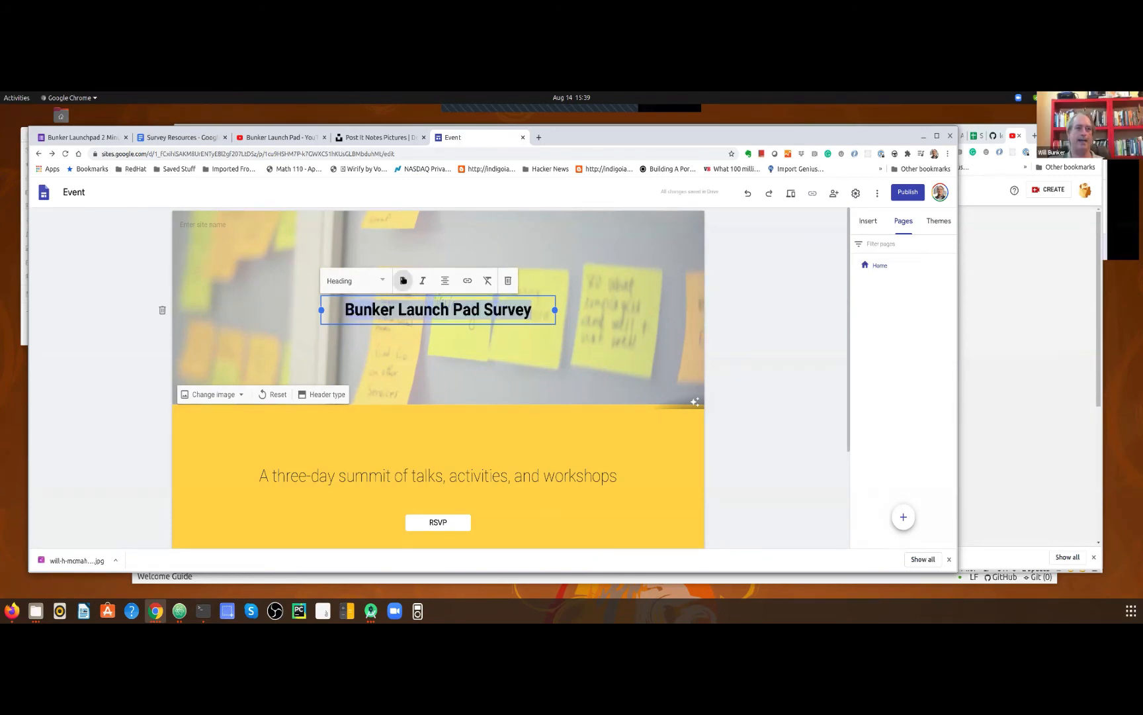
pyautogui.click(409, 371)
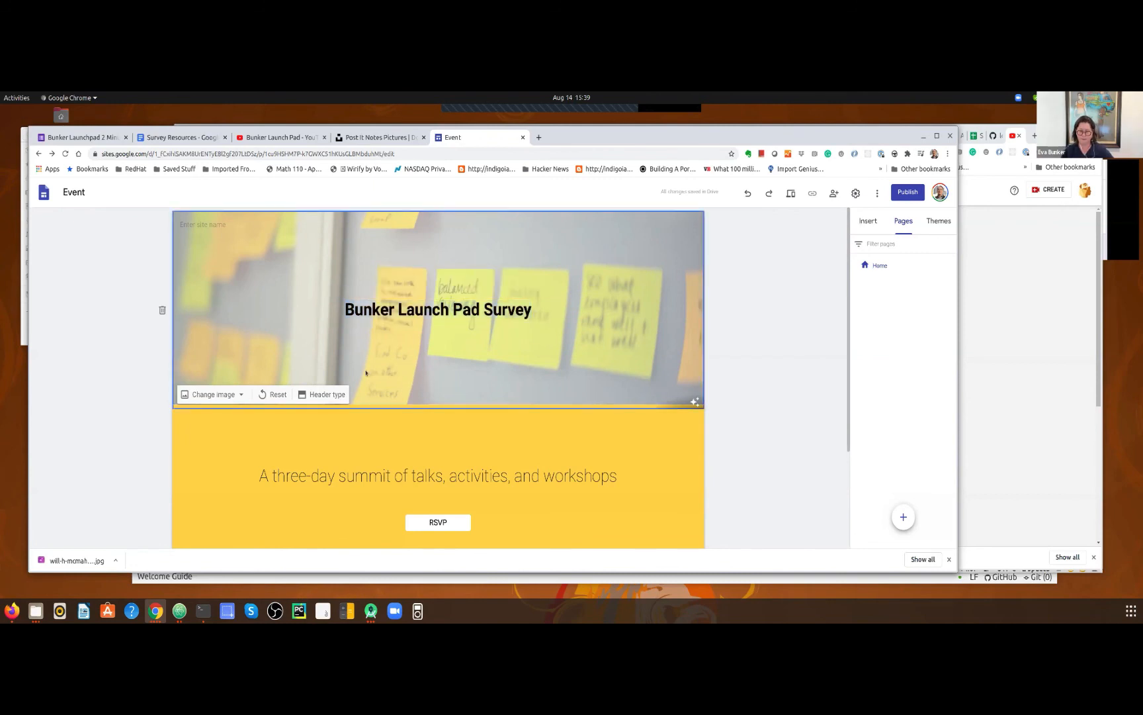
# Delete the "A three-day summit" text, the RSVP button and the extra empty section from the yellow area below the header
pyautogui.scroll(-3, 380, 448)
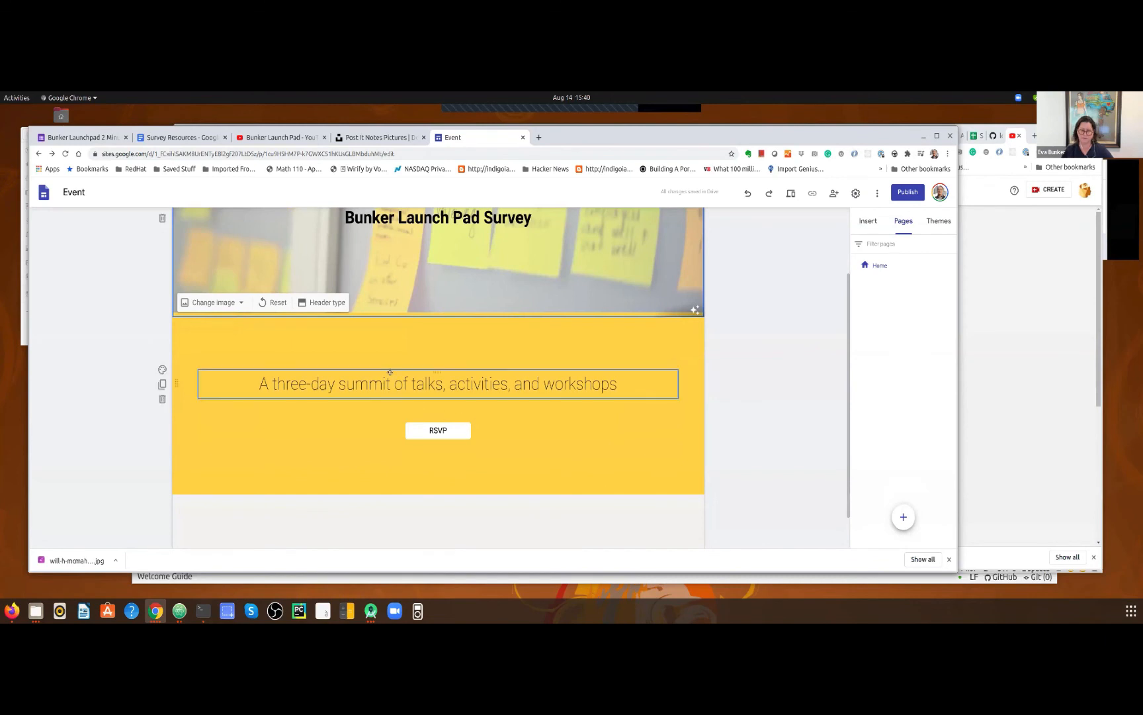
pyautogui.click(162, 399)
pyautogui.click(438, 388)
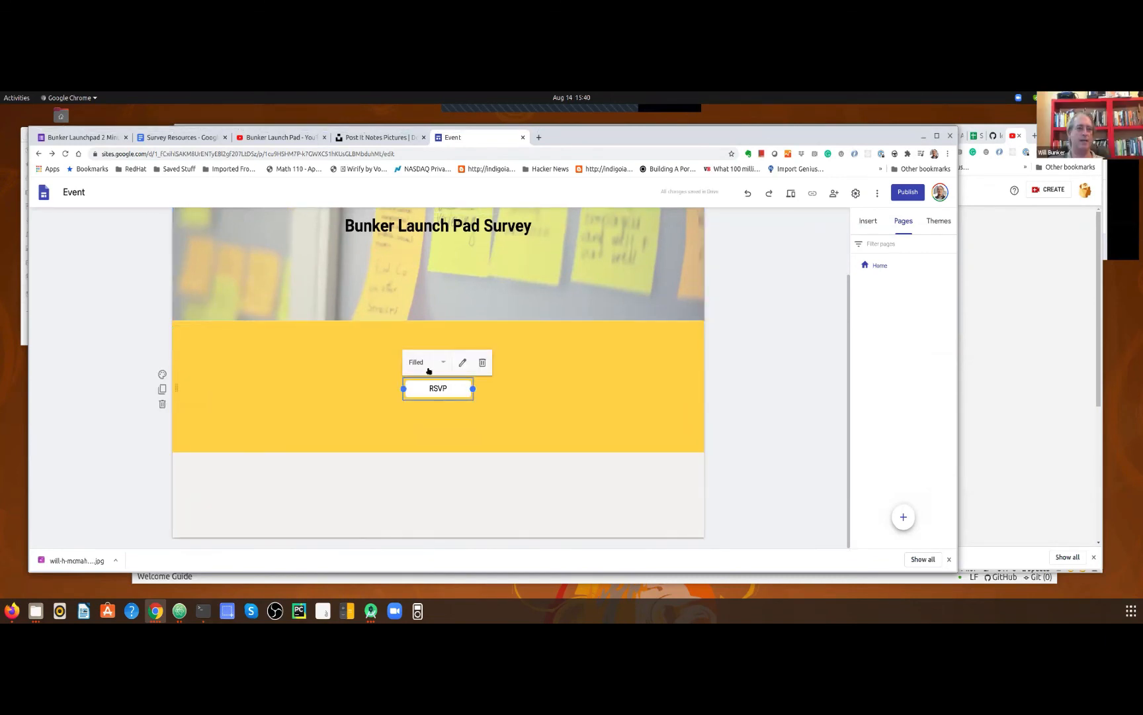
pyautogui.click(483, 362)
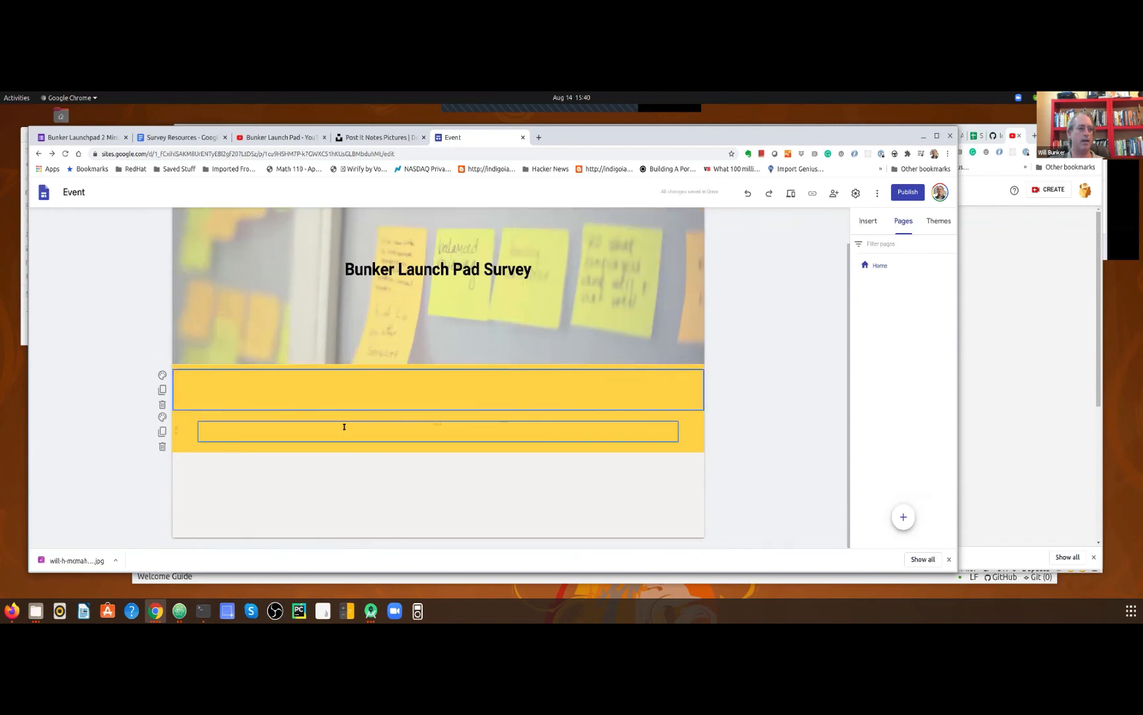
pyautogui.click(162, 446)
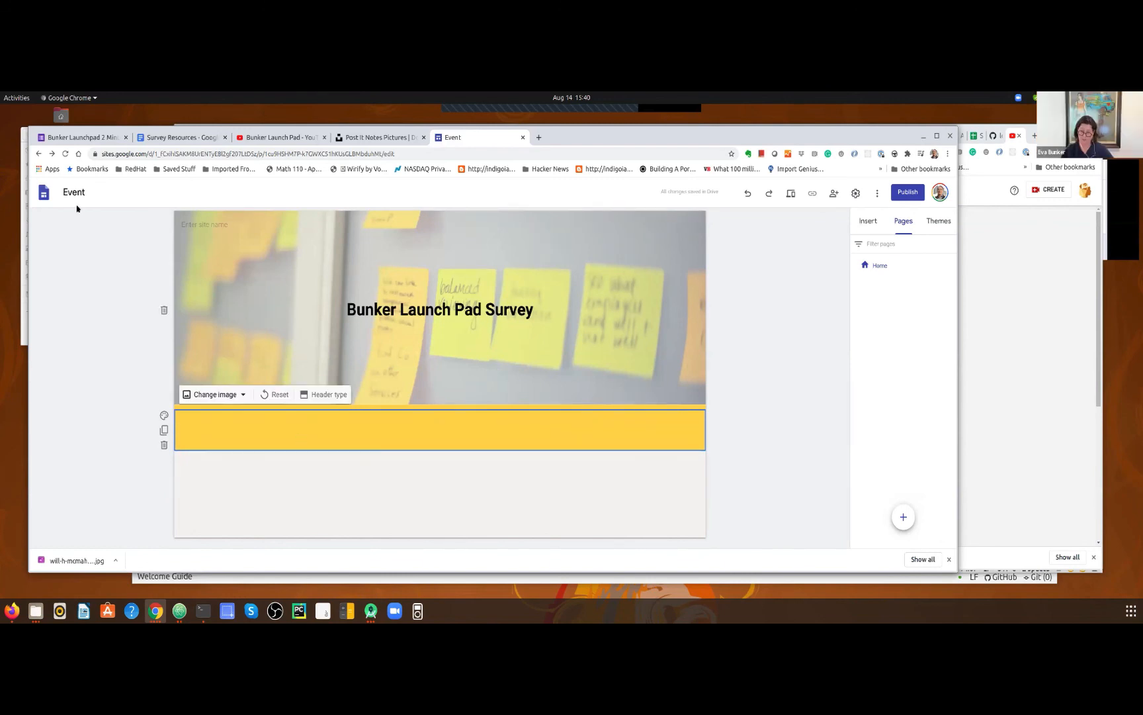
pyautogui.click(81, 138)
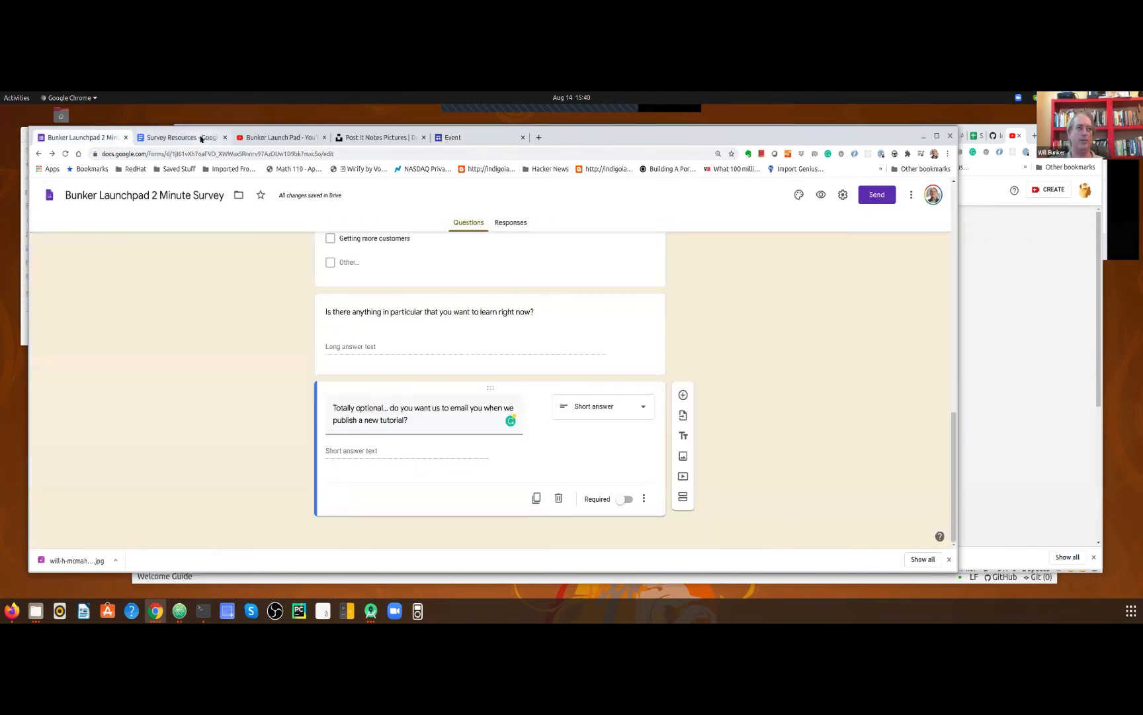
pyautogui.click(177, 138)
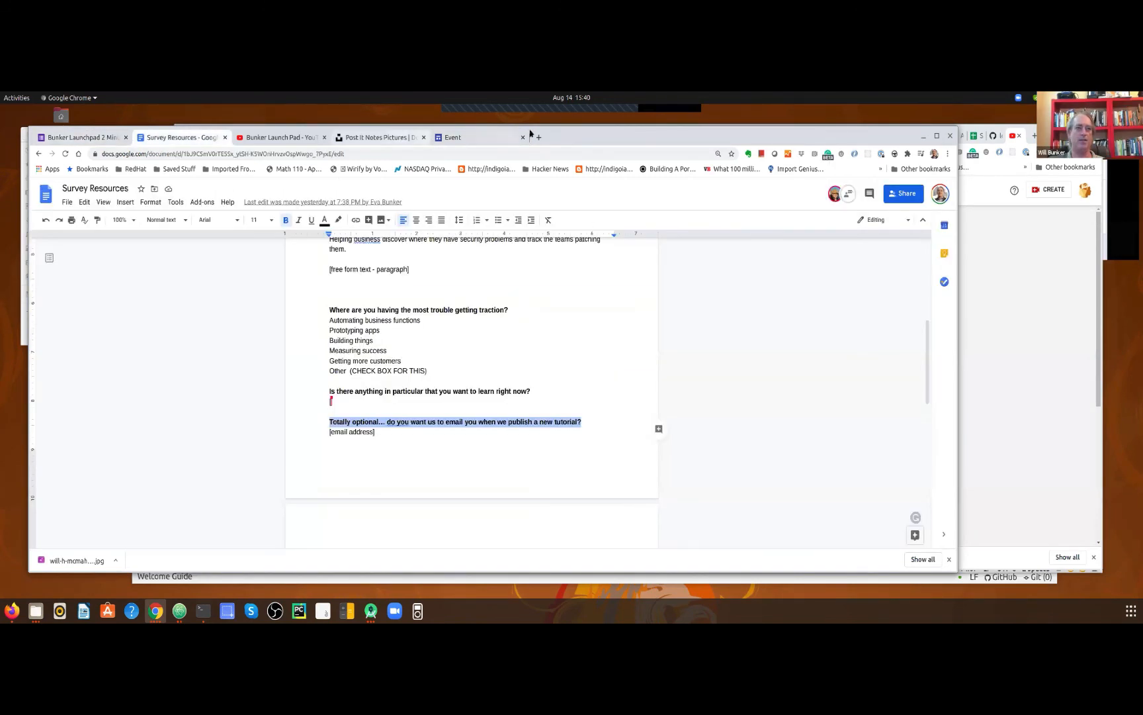
pyautogui.click(455, 137)
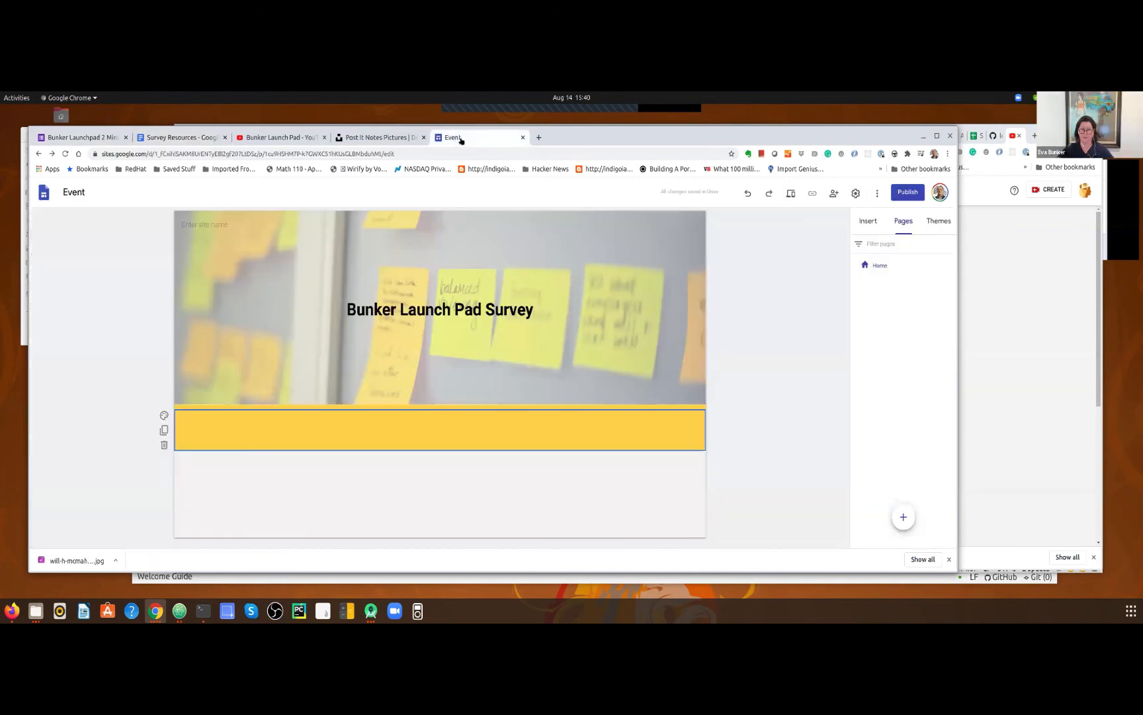
# Embed the Bunker Launchpad 2 Minute Survey form on the Home page beneath the yellow section
pyautogui.click(874, 222)
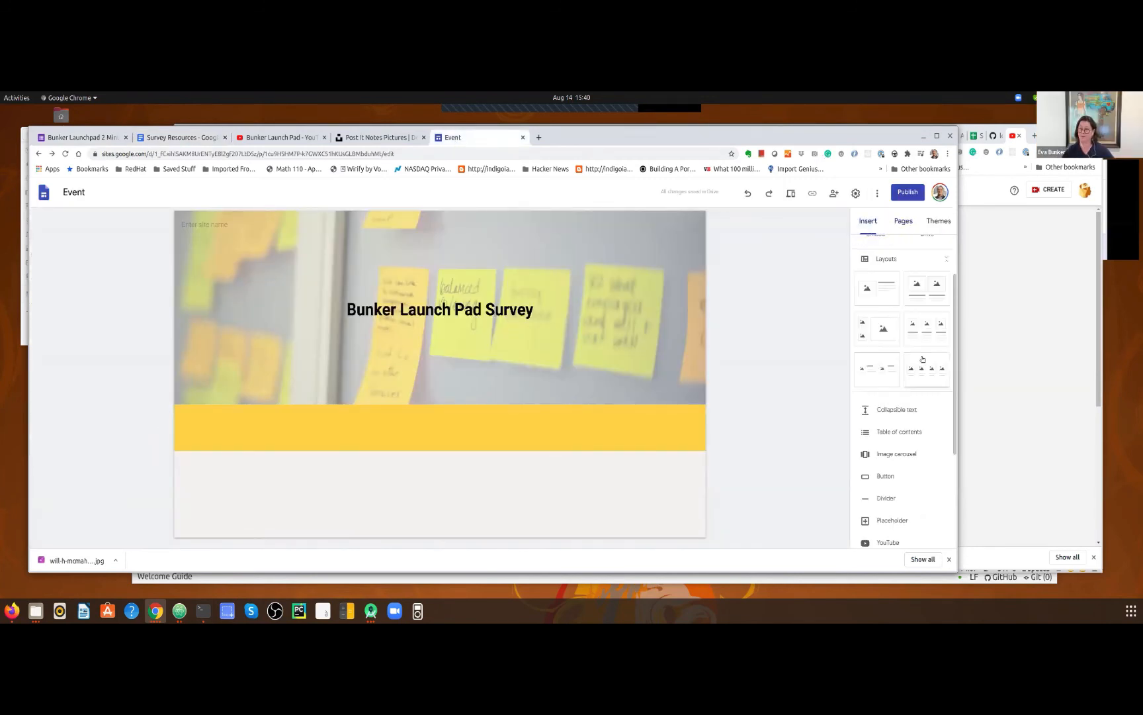
pyautogui.scroll(-1, 923, 358)
pyautogui.scroll(-5, 923, 359)
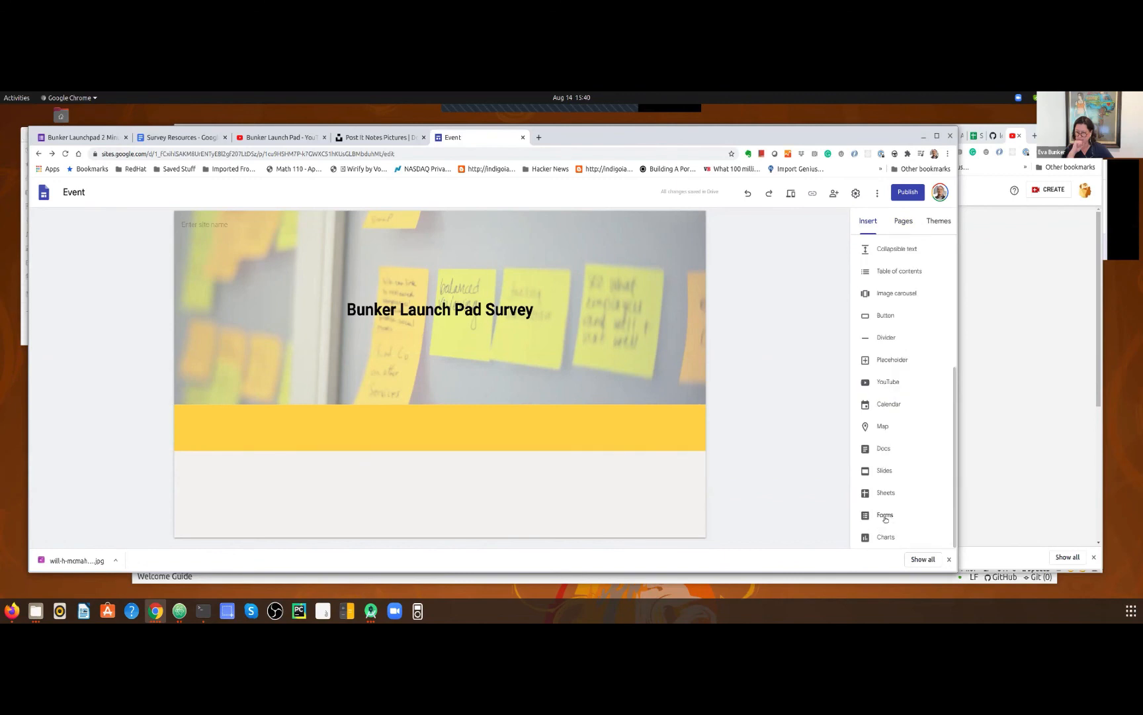
pyautogui.click(886, 515)
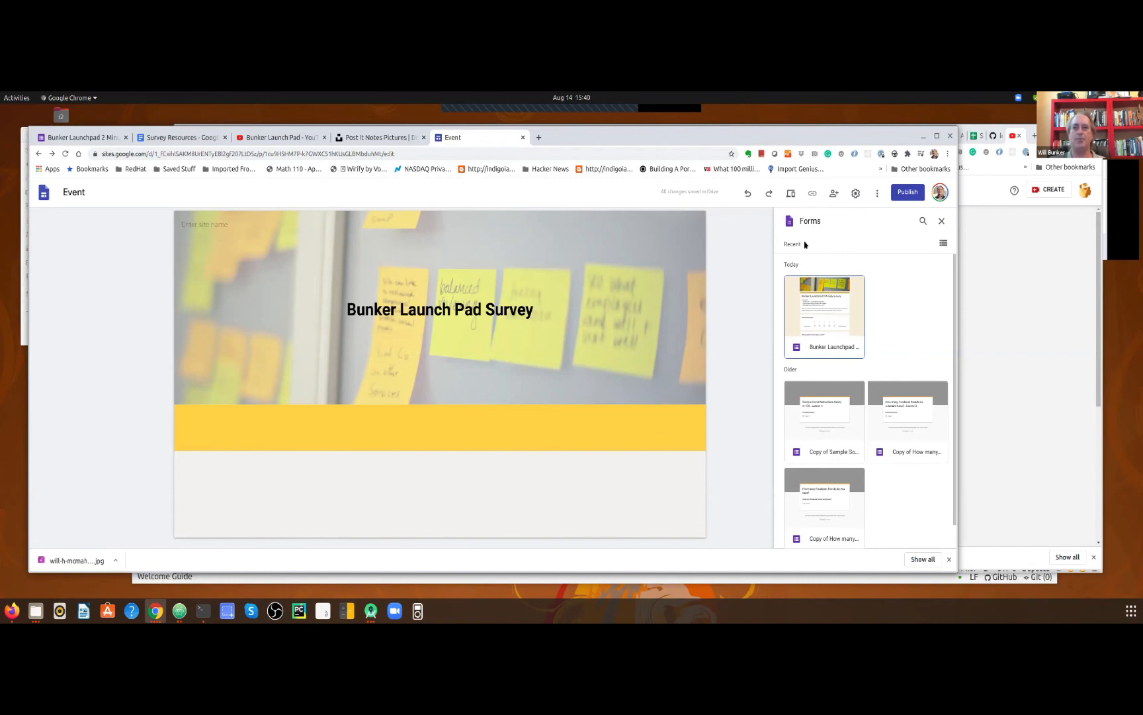
pyautogui.scroll(-1, 883, 357)
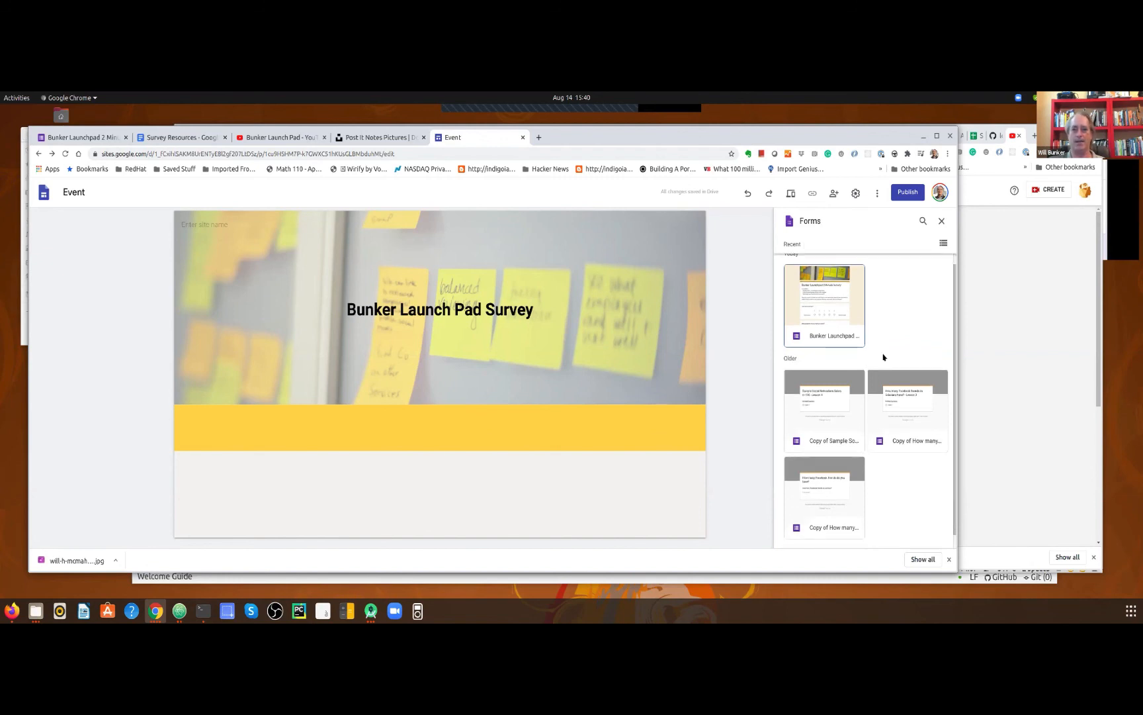
pyautogui.click(819, 297)
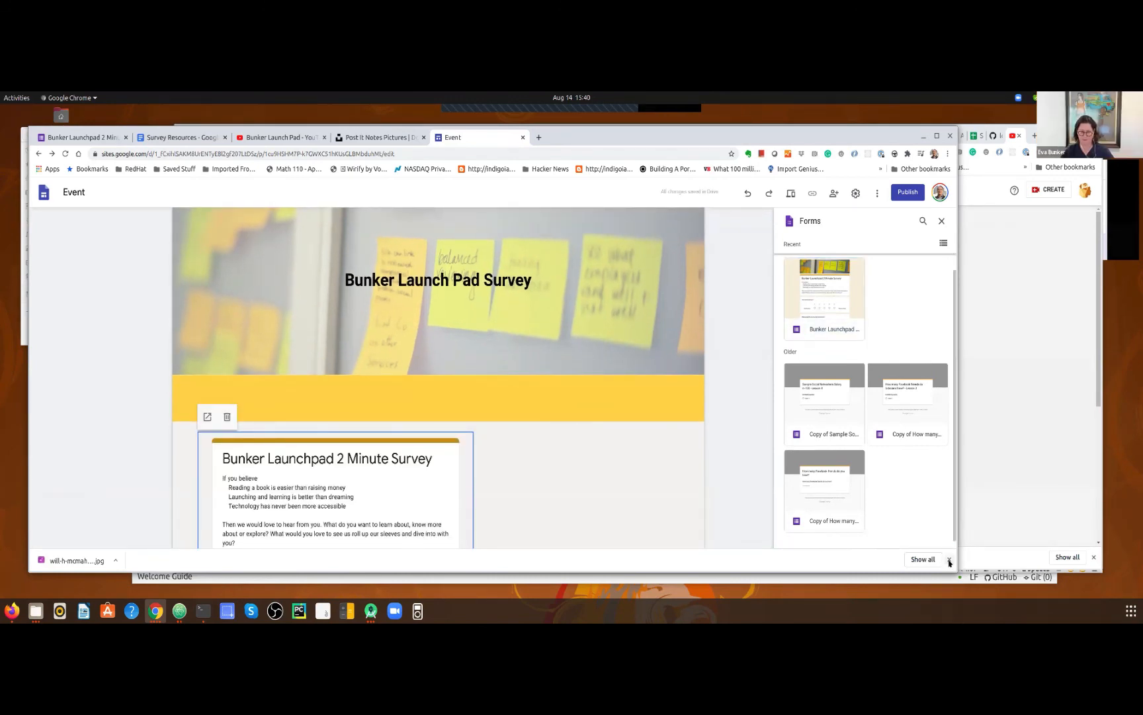
# Close the downloads bar and extend the embedded survey's height past its Submit button to take in the Google Forms footer
pyautogui.scroll(-1, 427, 388)
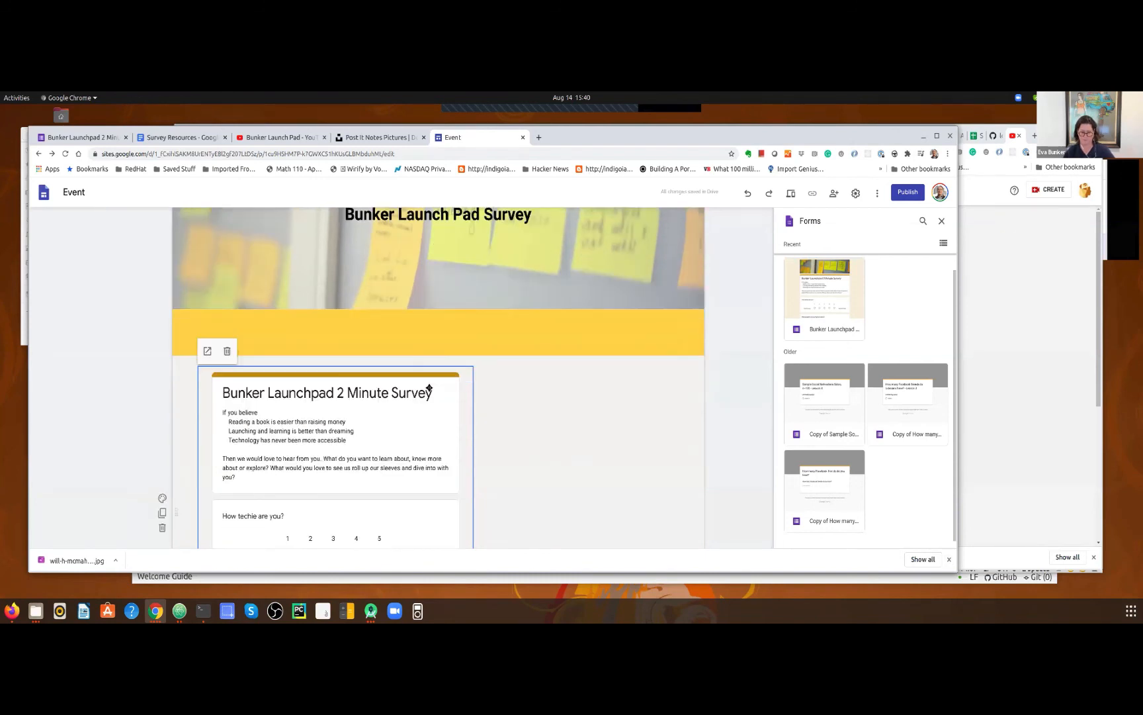
pyautogui.scroll(-3, 429, 388)
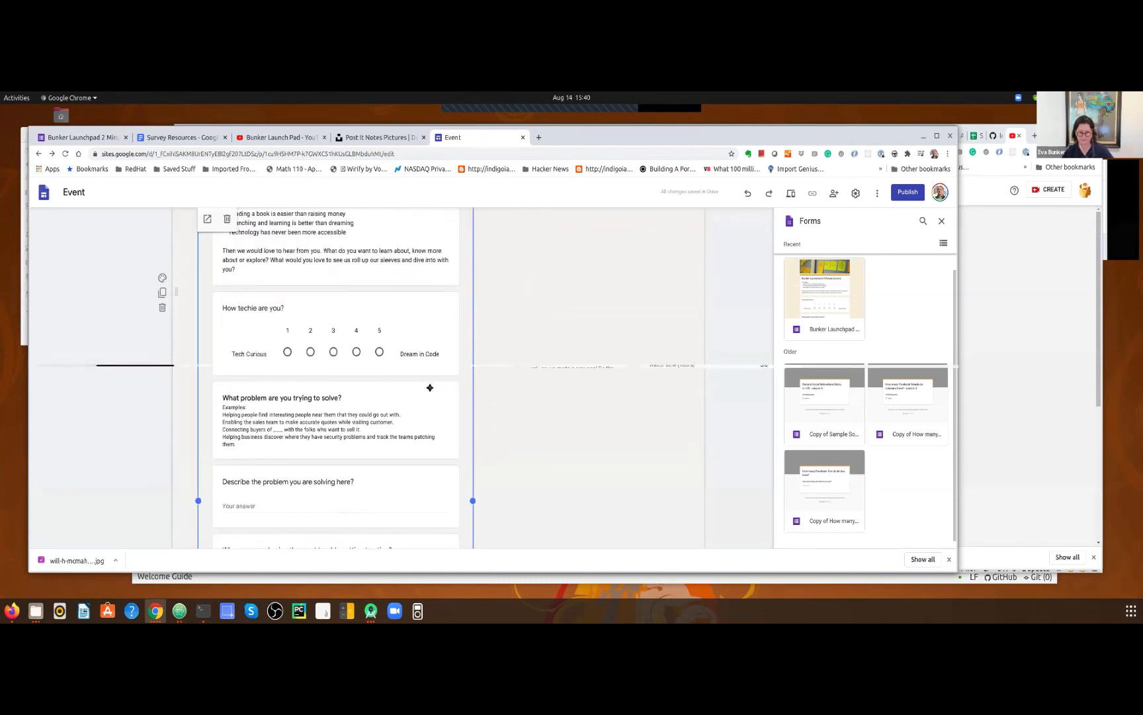
pyautogui.click(949, 561)
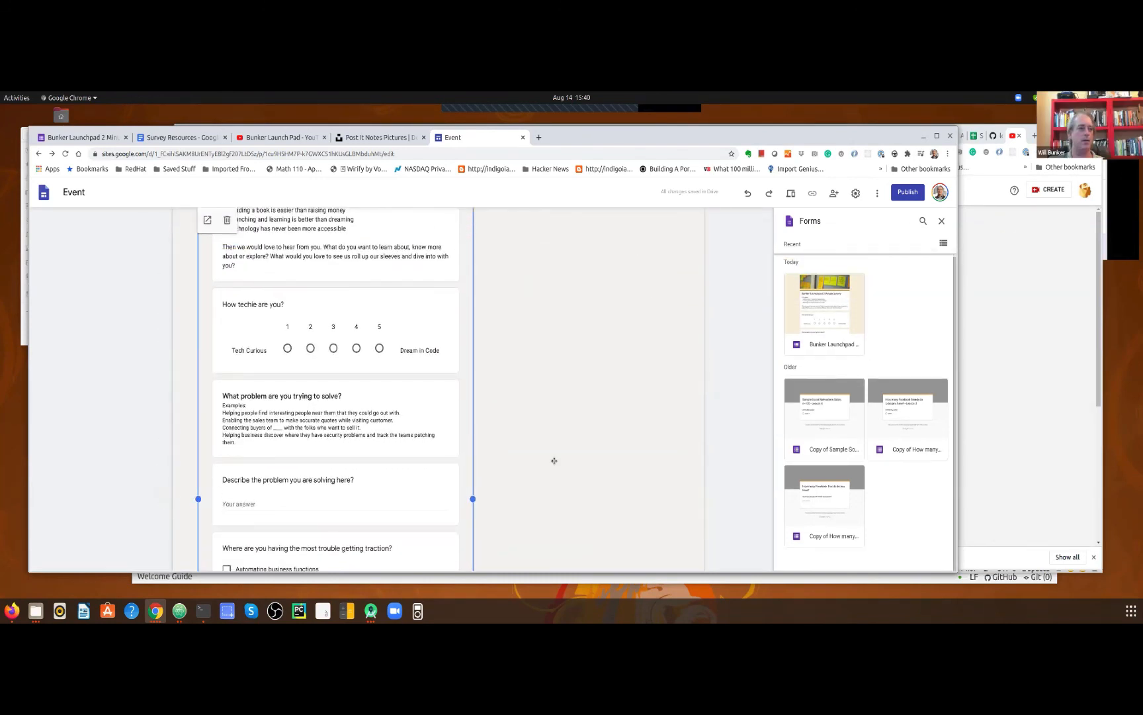
pyautogui.scroll(-3, 383, 339)
pyautogui.scroll(-3, 383, 337)
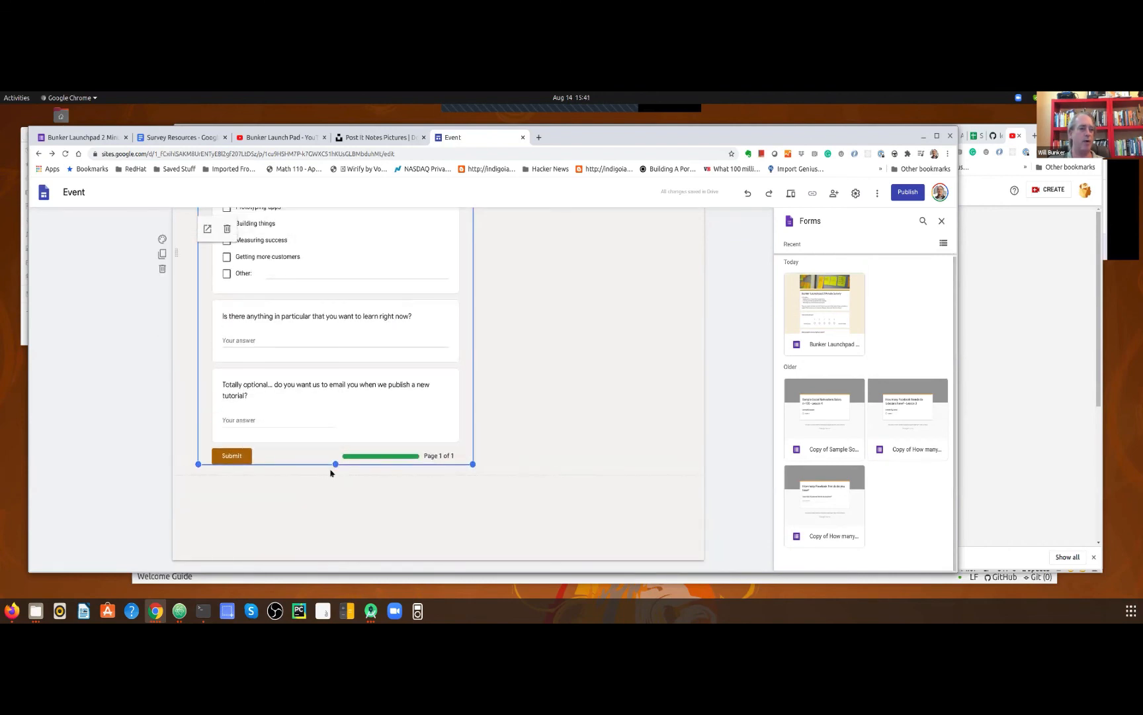
pyautogui.moveTo(336, 464); pyautogui.dragTo(353, 520)
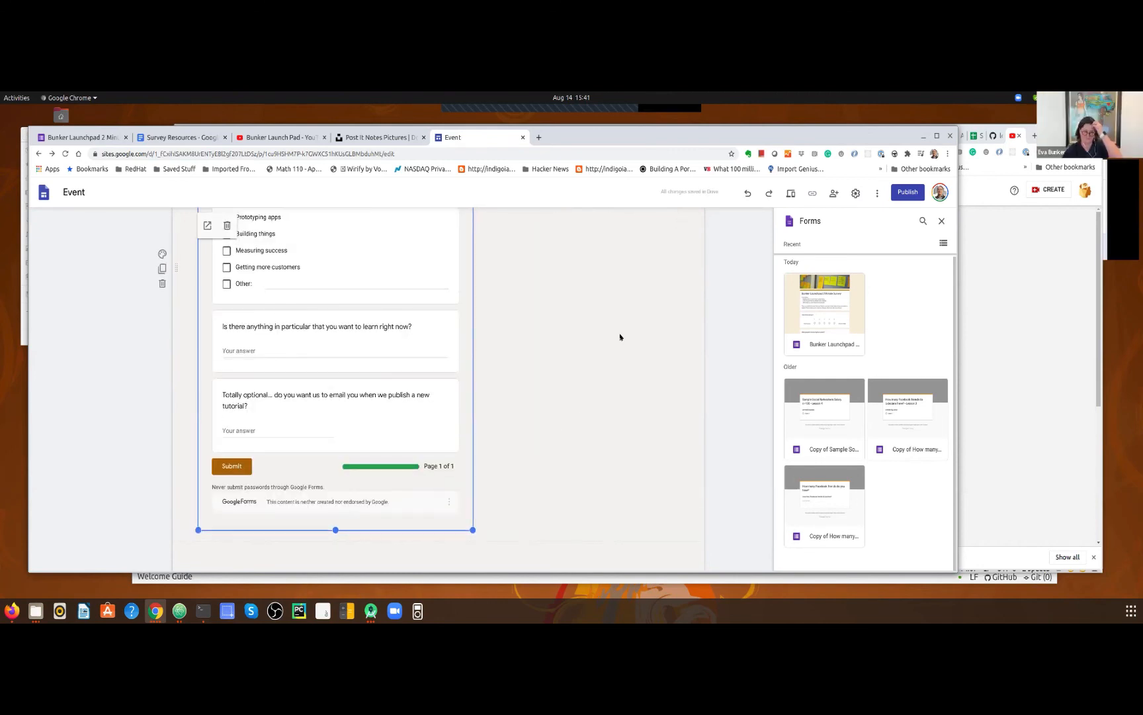
# Close the list of forms and preview the Home page with its embedded survey
pyautogui.scroll(4, 619, 335)
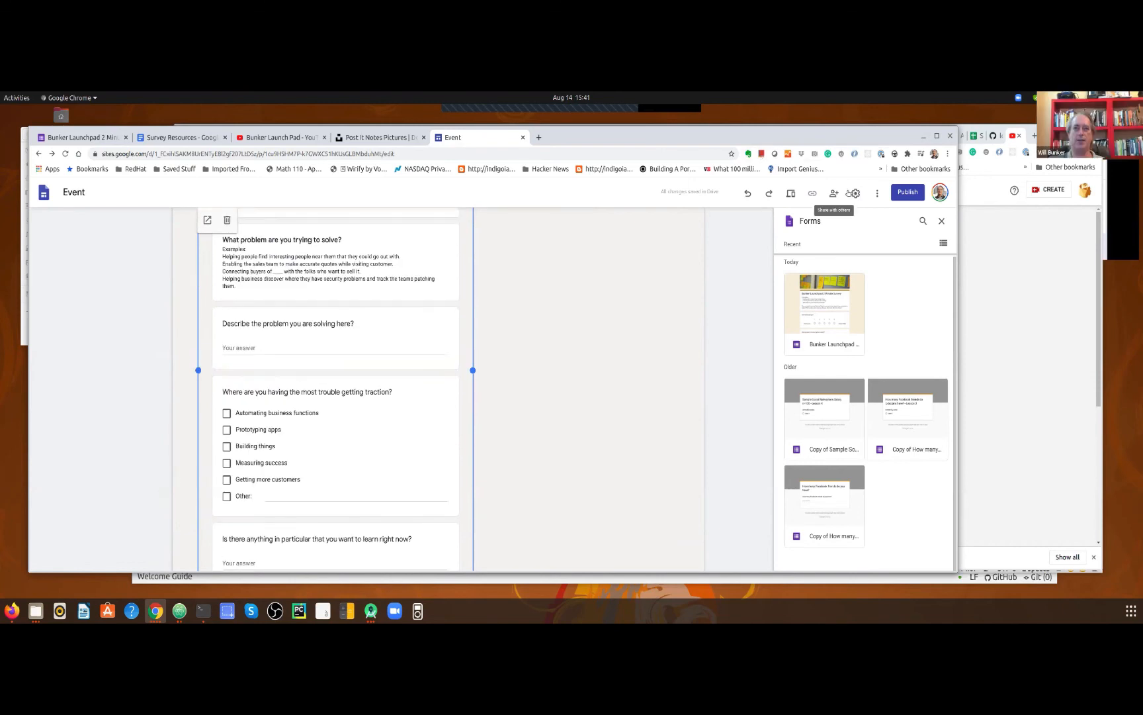
pyautogui.scroll(-3, 734, 396)
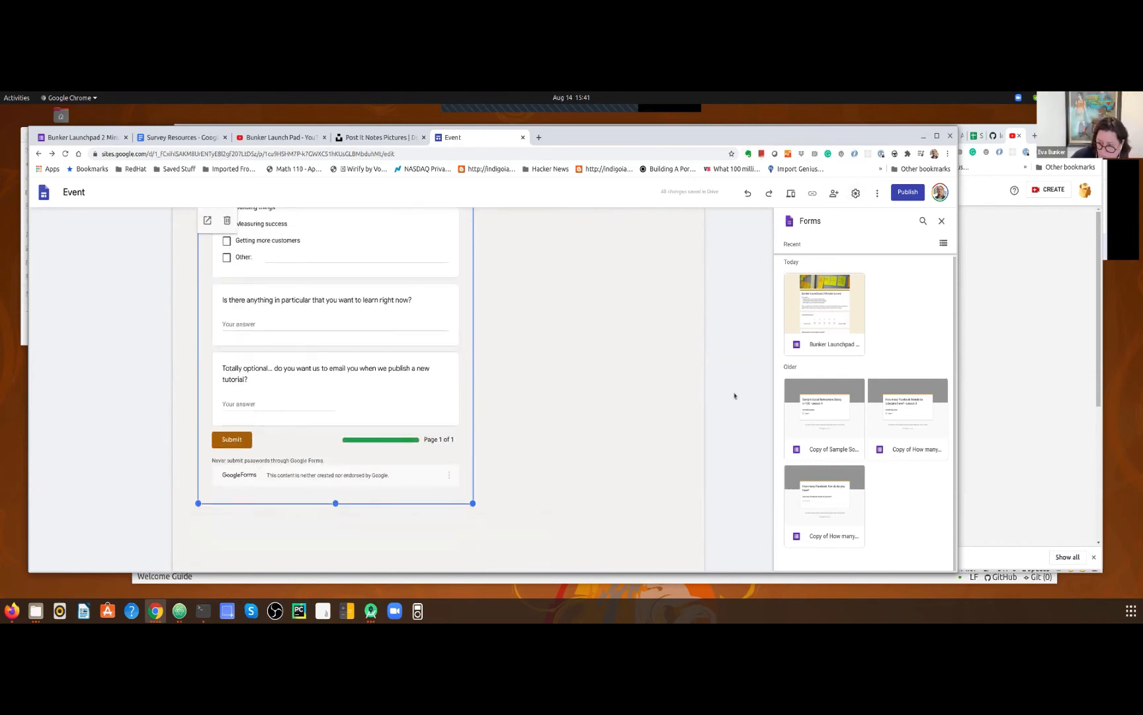
pyautogui.scroll(5, 734, 396)
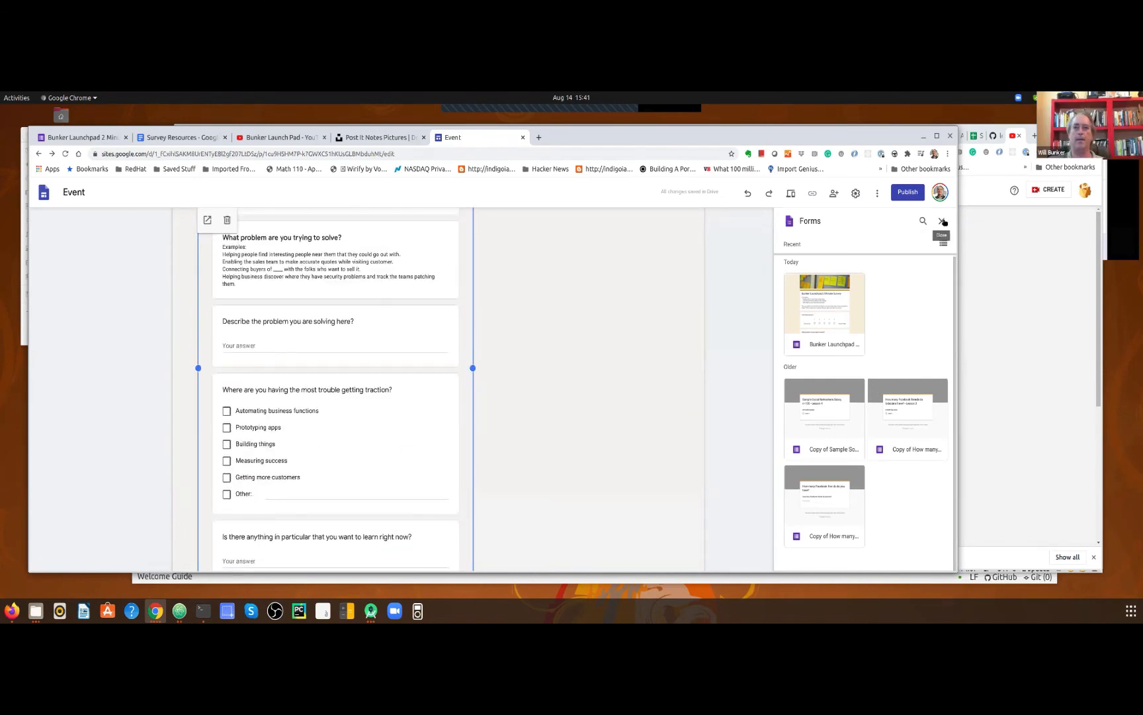
pyautogui.click(943, 221)
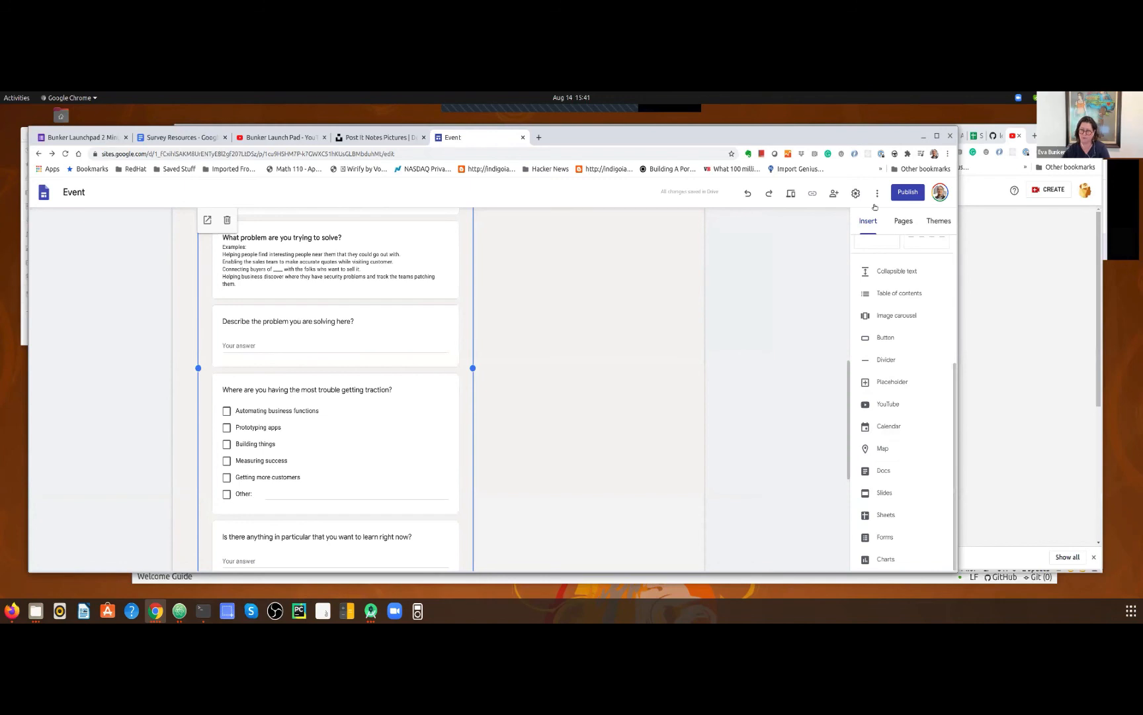
pyautogui.click(791, 194)
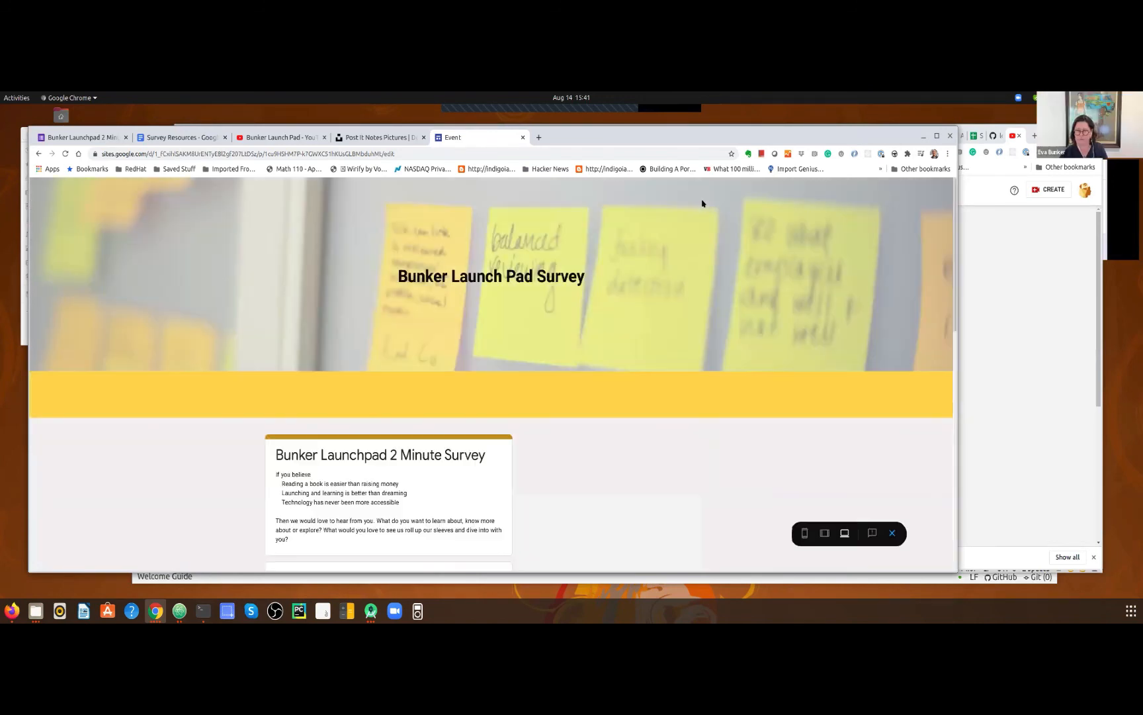
# Check the embedded survey in the tablet-size preview and return the preview to large-screen size
pyautogui.moveTo(956, 236)
pyautogui.mouseDown()
pyautogui.moveTo(990, 492)
pyautogui.moveTo(977, 238)
pyautogui.mouseUp()
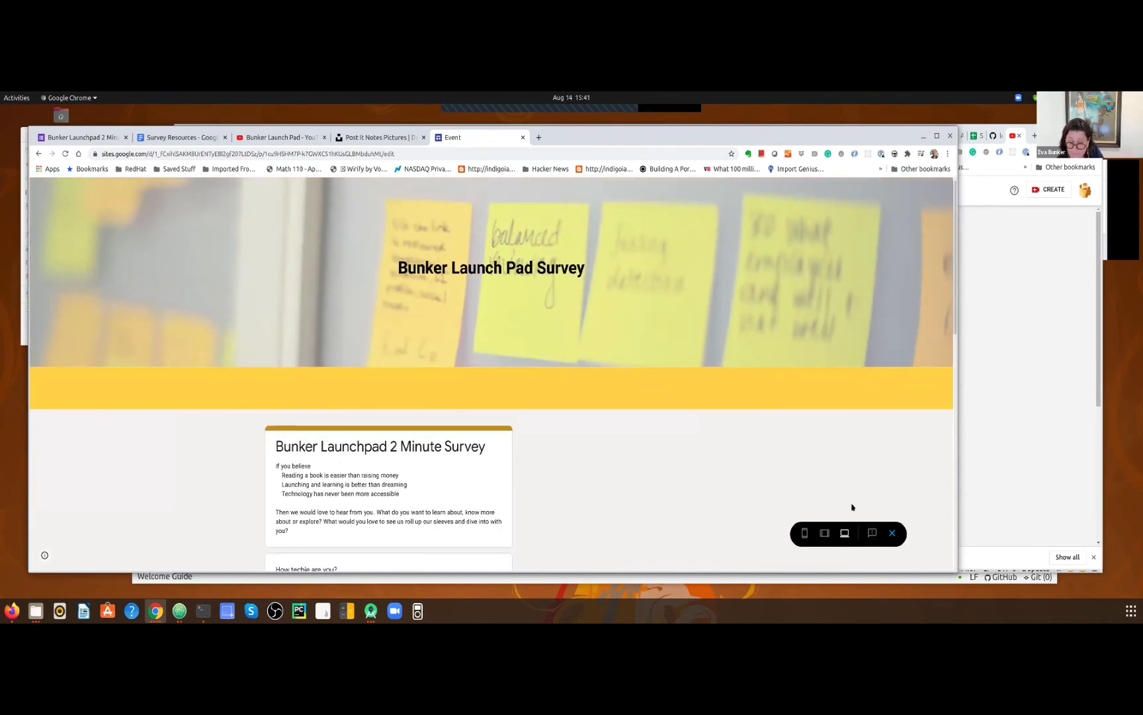
pyautogui.click(824, 533)
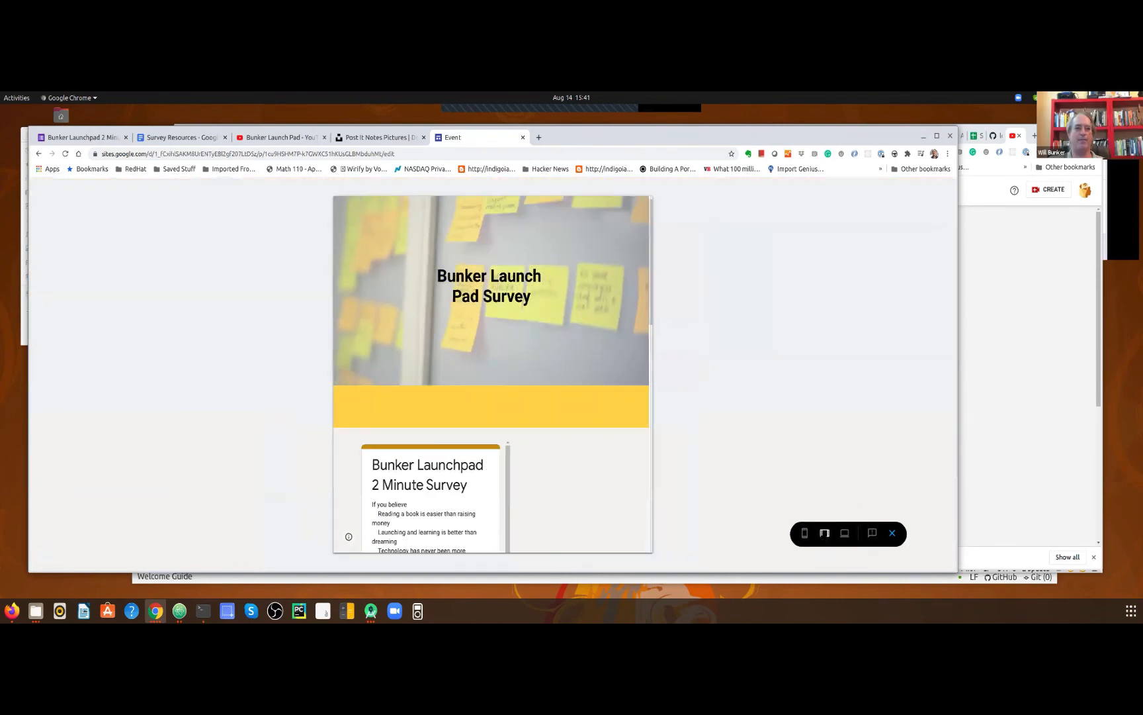
pyautogui.scroll(-5, 575, 401)
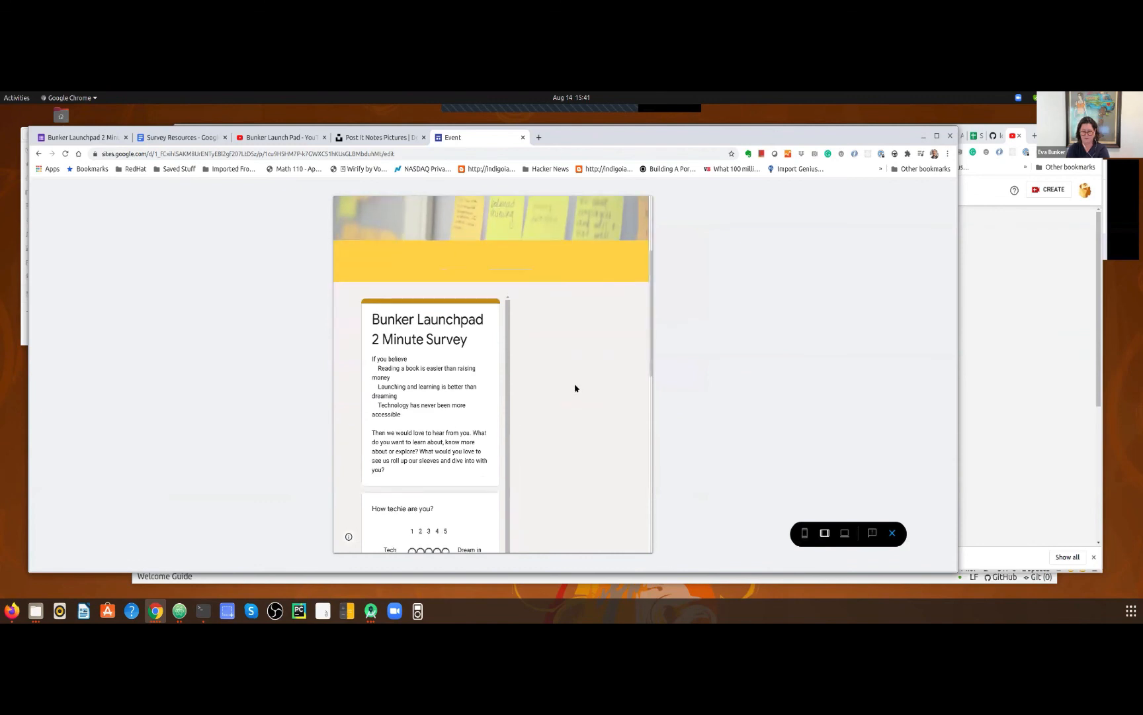
pyautogui.click(845, 534)
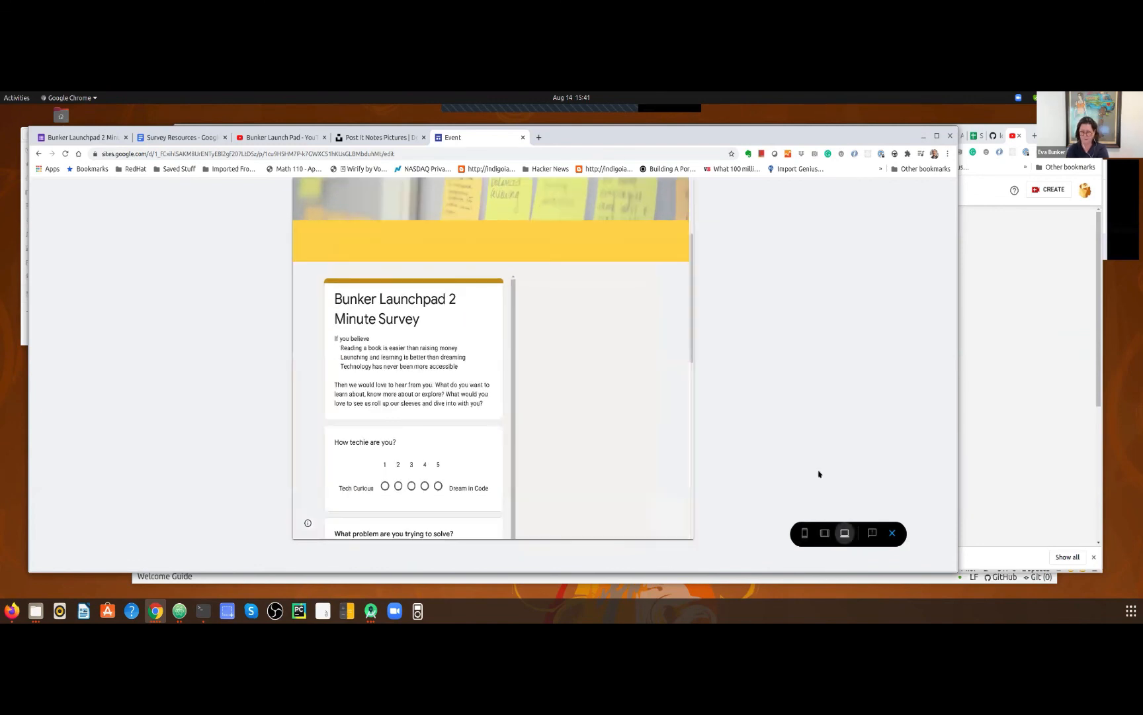
# Move the Event site's browser tab directly beside the Bunker Launchpad 2 Minute Survey form's tab
pyautogui.click(296, 137)
pyautogui.click(370, 139)
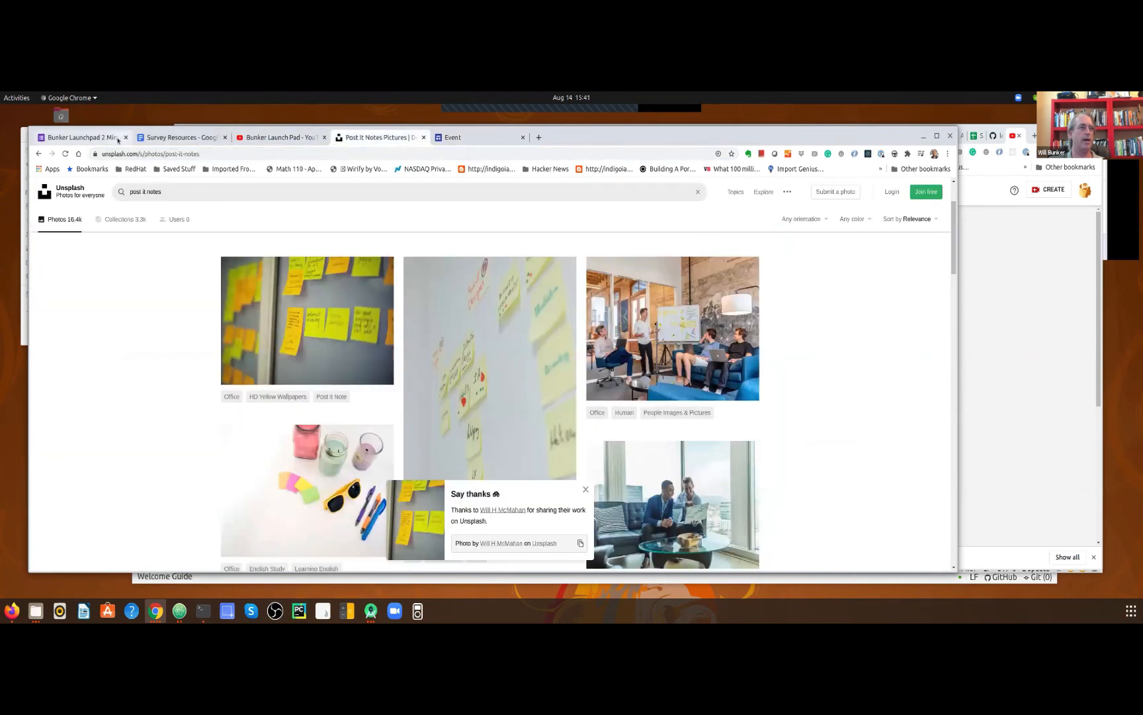
pyautogui.click(481, 139)
pyautogui.moveTo(289, 150); pyautogui.dragTo(97, 135)
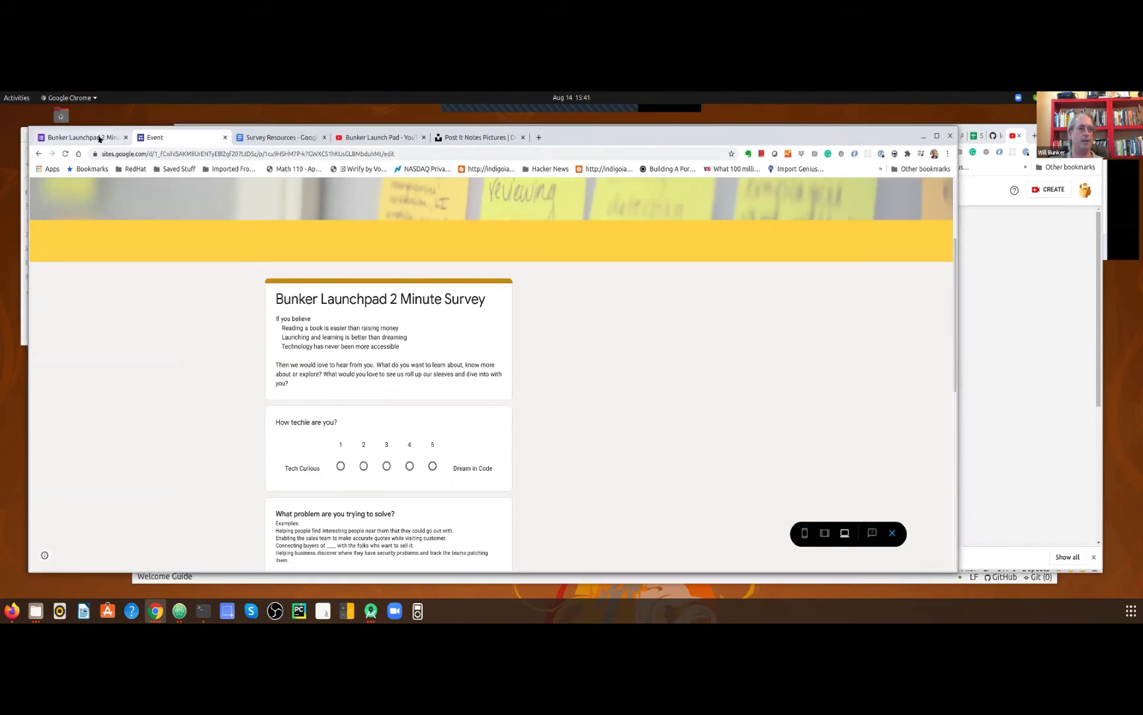
# Review the survey form's header and the Unsplash post-it photos, and return to the Event site preview
pyautogui.click(99, 139)
pyautogui.scroll(15, 778, 296)
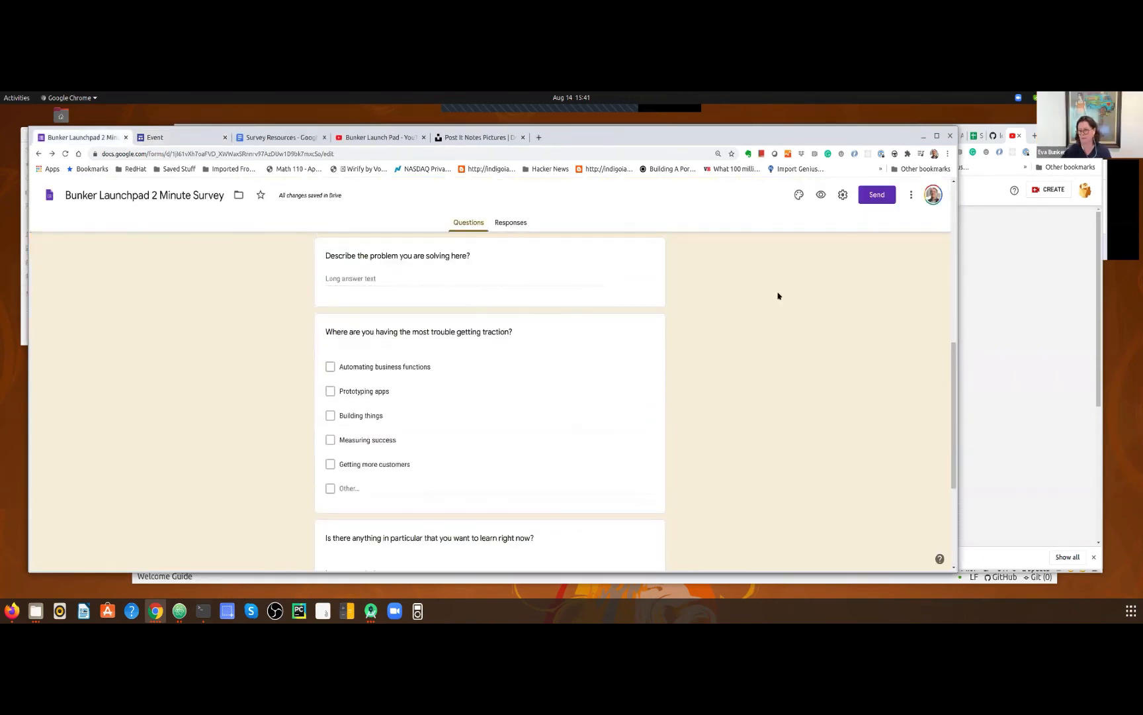
pyautogui.scroll(2, 778, 296)
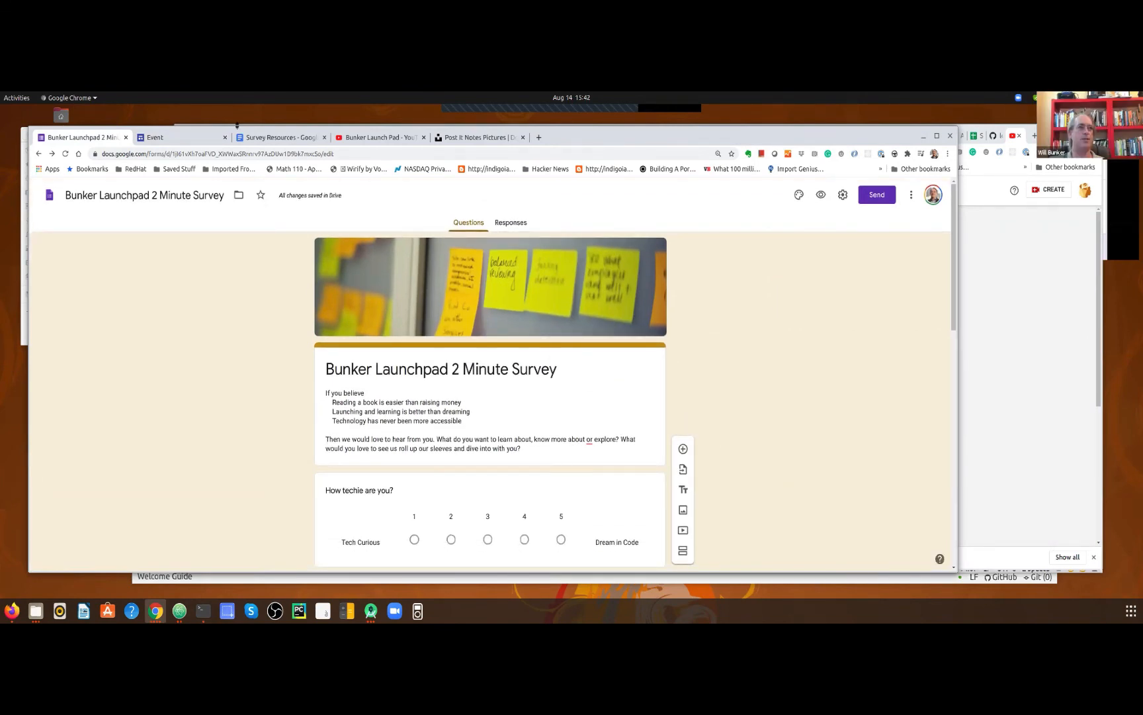
pyautogui.click(474, 137)
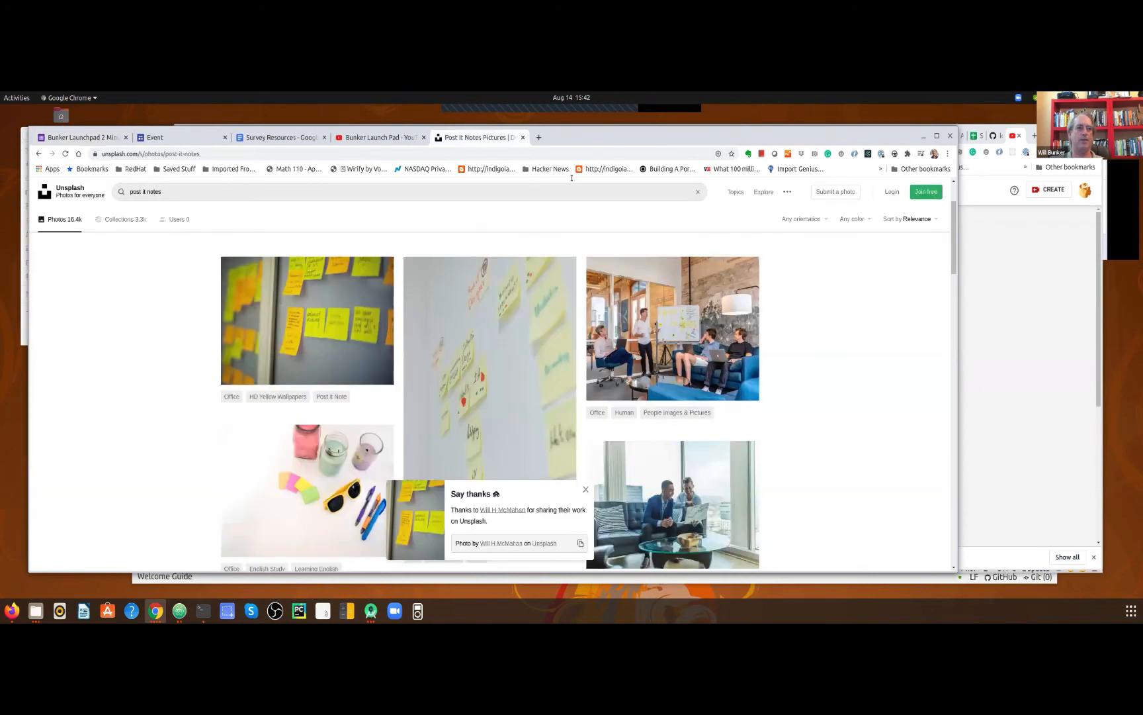
pyautogui.click(186, 137)
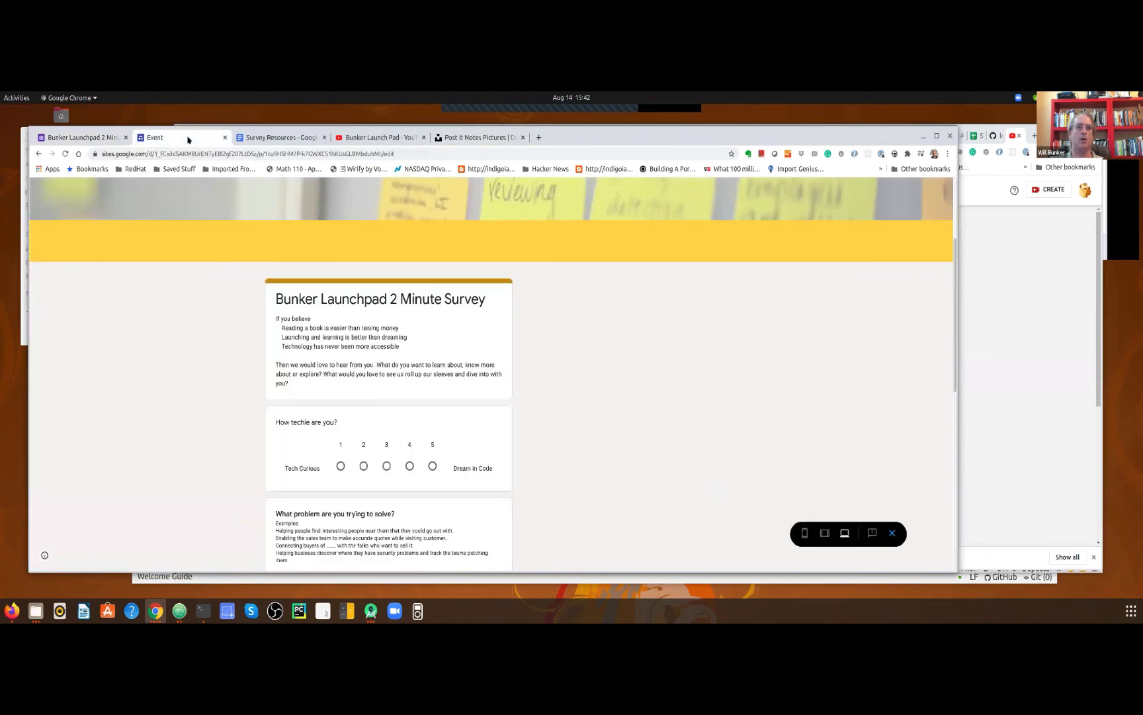
# Exit the preview, widen the embedded survey slightly and center it below the yellow section
pyautogui.click(892, 533)
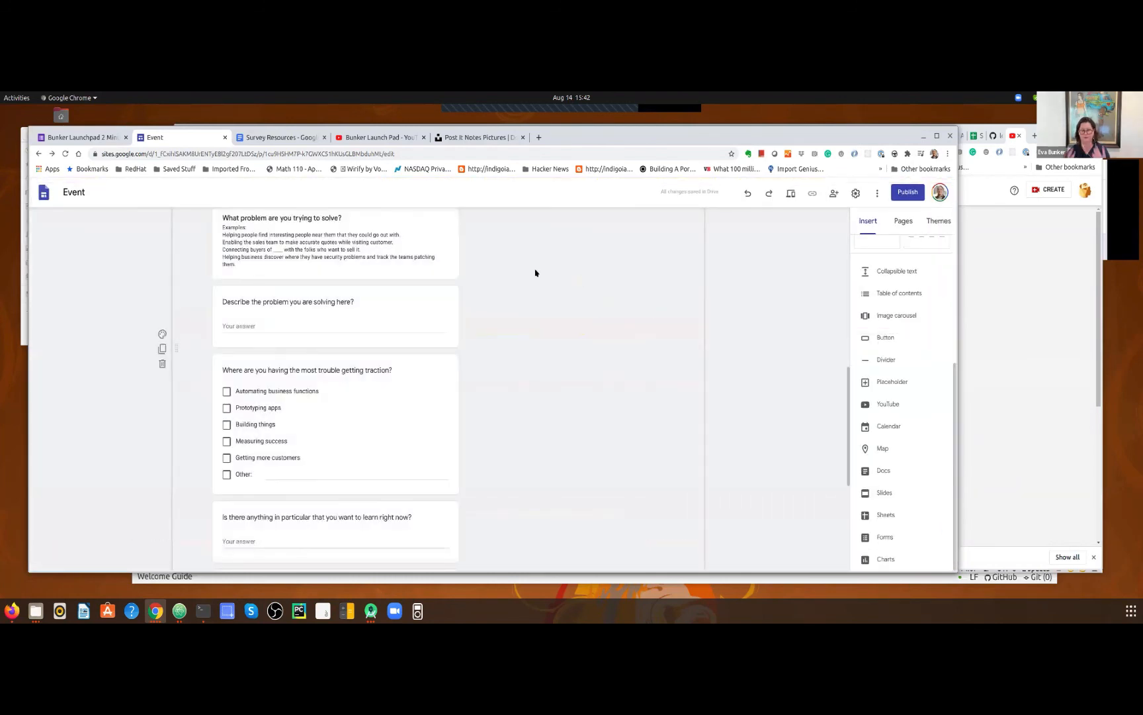
pyautogui.scroll(5, 535, 272)
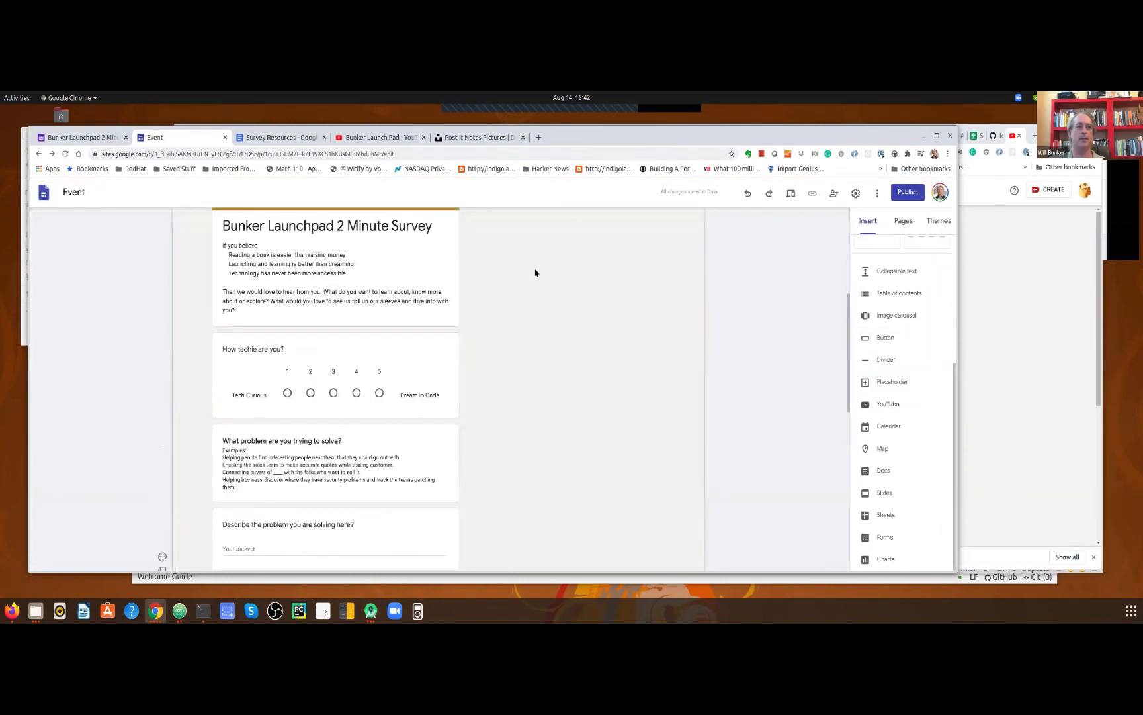
pyautogui.scroll(5, 535, 273)
pyautogui.scroll(-2, 536, 270)
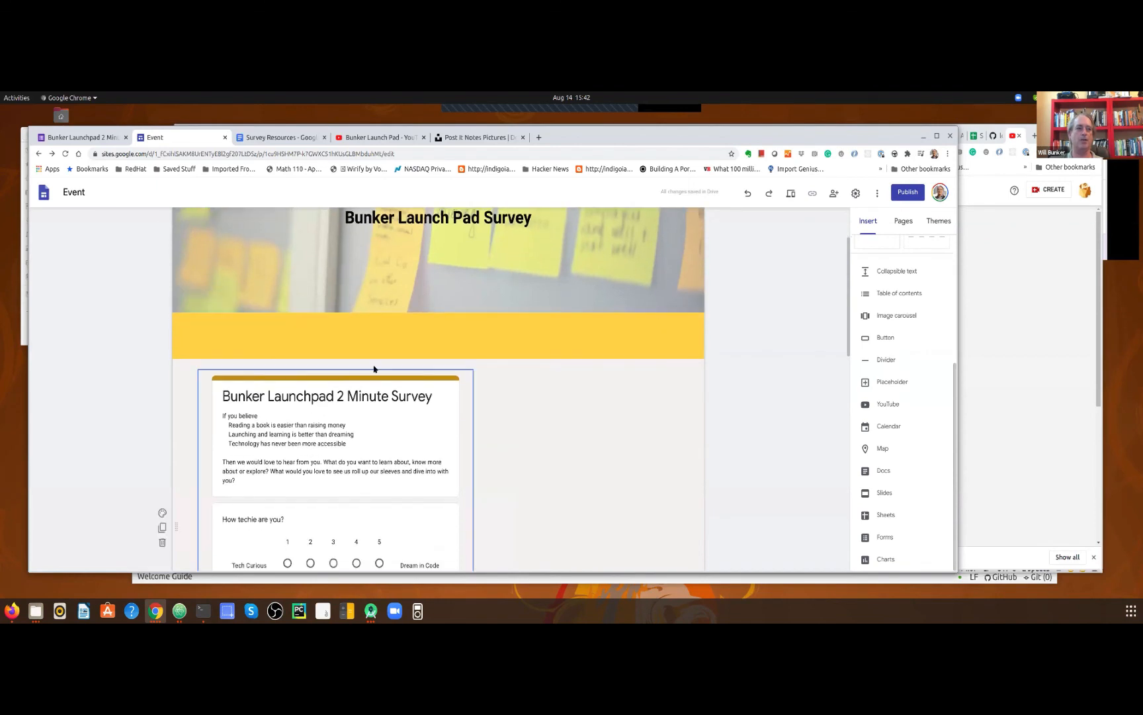
pyautogui.moveTo(342, 388); pyautogui.dragTo(467, 378)
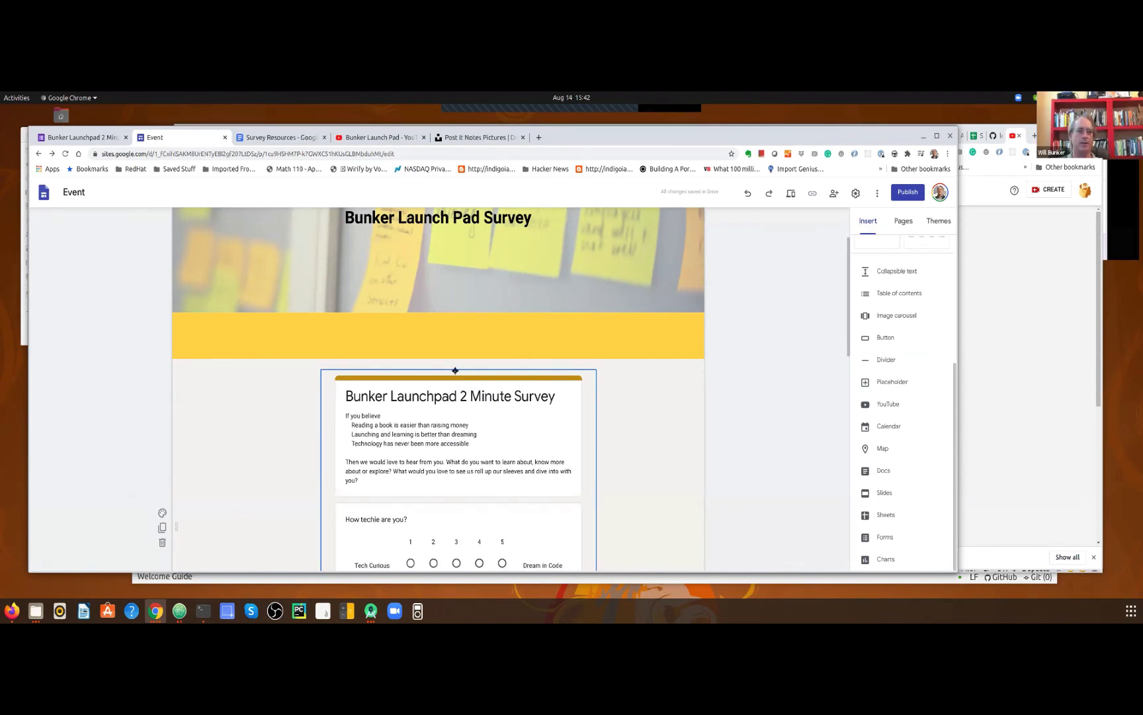
pyautogui.moveTo(456, 370); pyautogui.dragTo(375, 378)
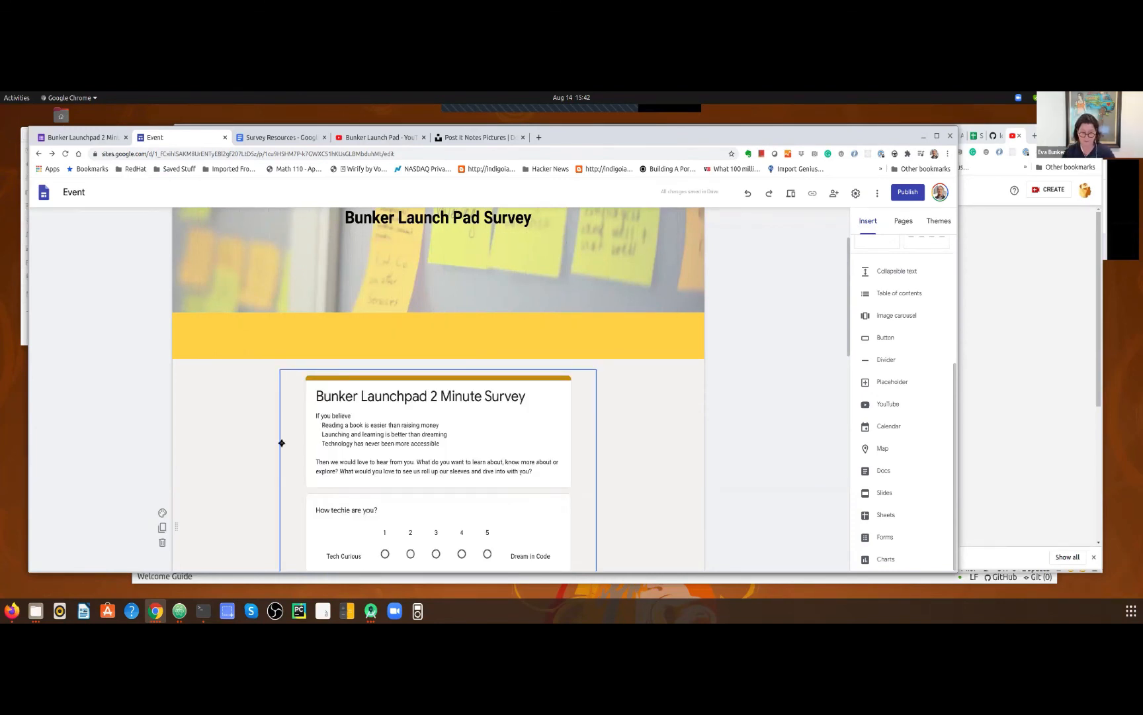
pyautogui.moveTo(282, 443); pyautogui.dragTo(368, 373)
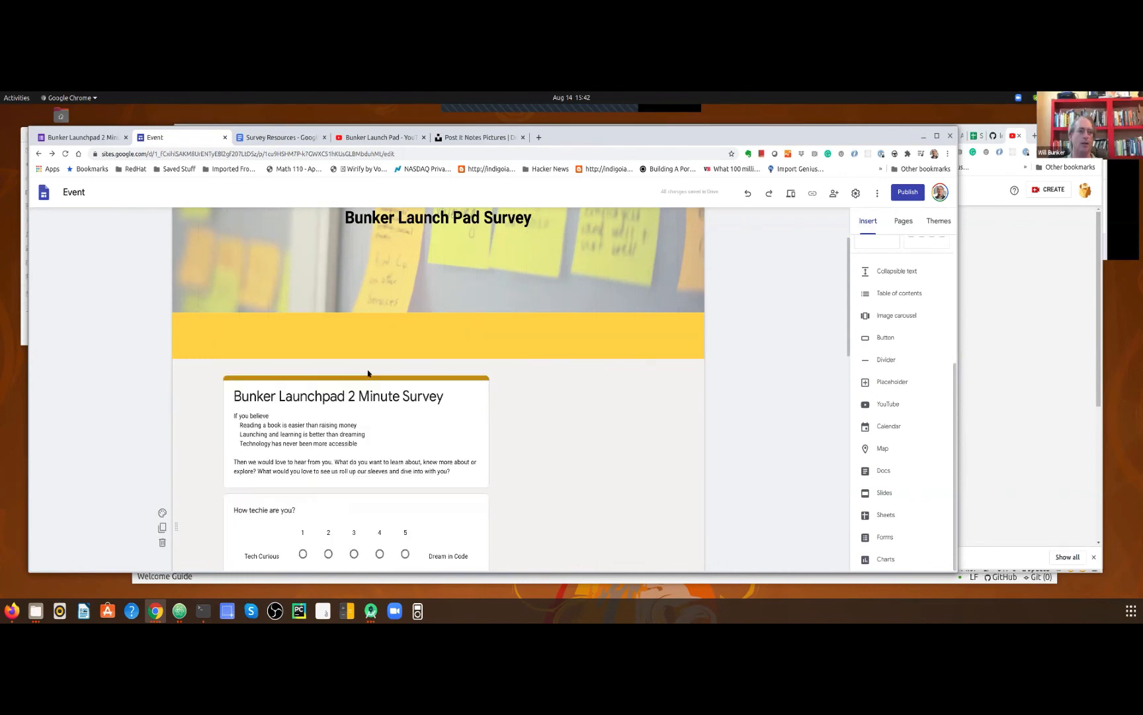
pyautogui.moveTo(500, 384); pyautogui.dragTo(446, 388)
# Preview the page at phone size and look through the embedded survey's questions
pyautogui.scroll(-5, 635, 360)
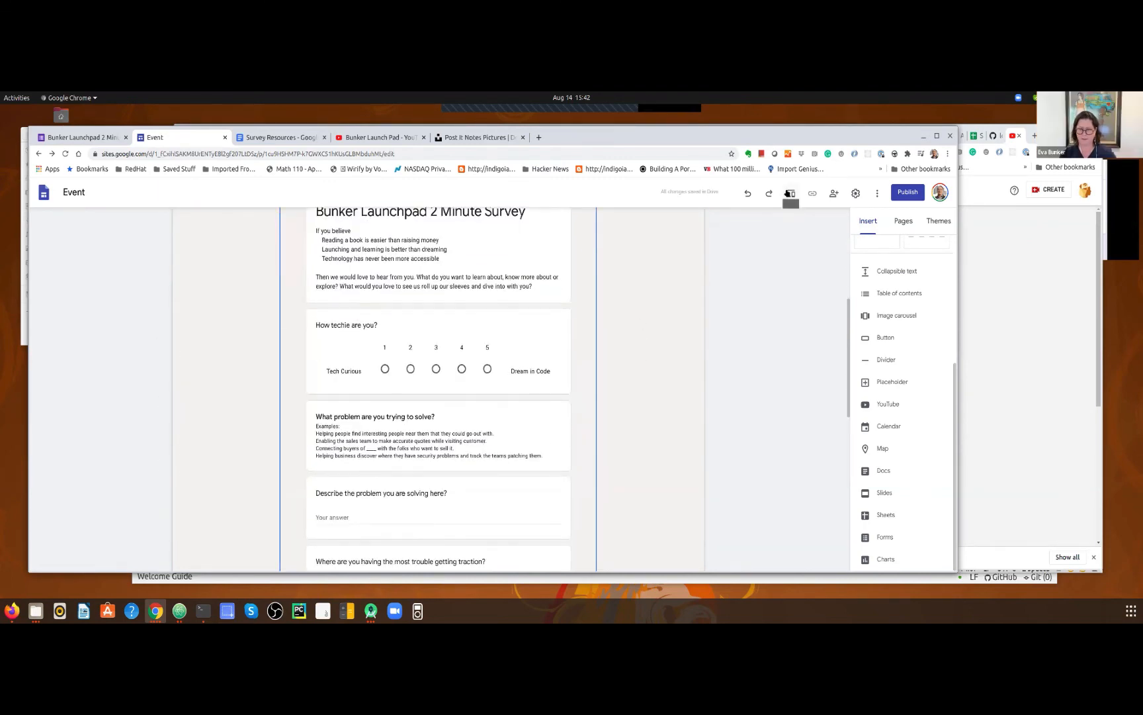
pyautogui.click(789, 192)
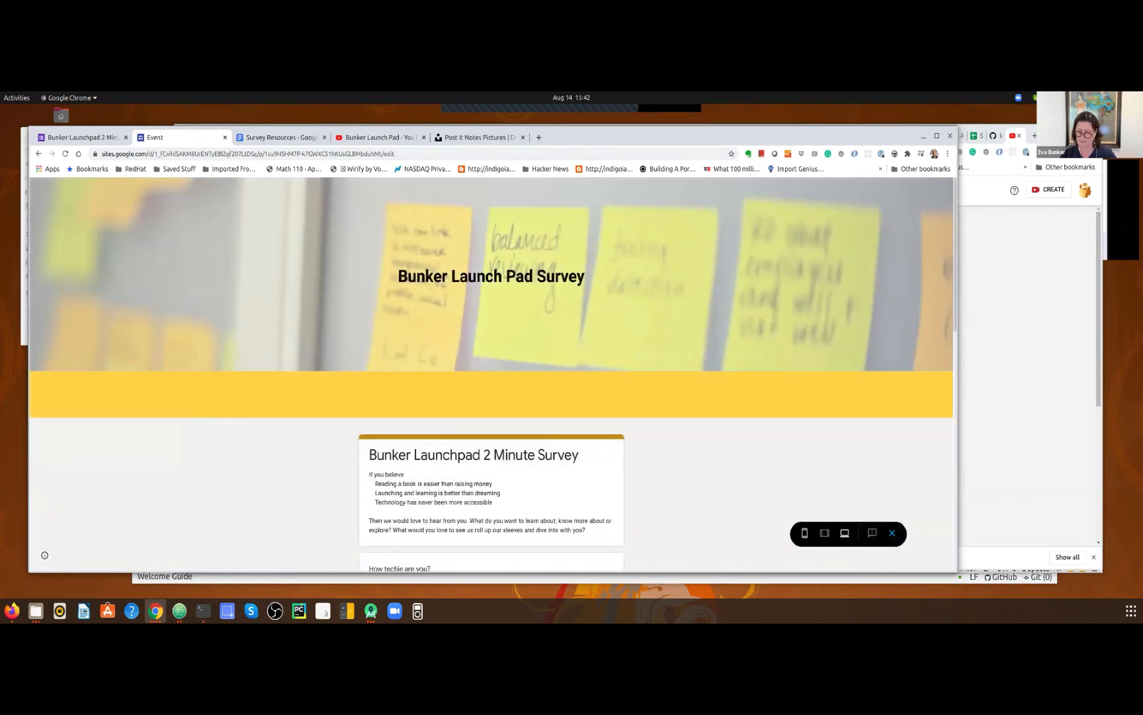
pyautogui.click(804, 533)
pyautogui.scroll(-5, 492, 336)
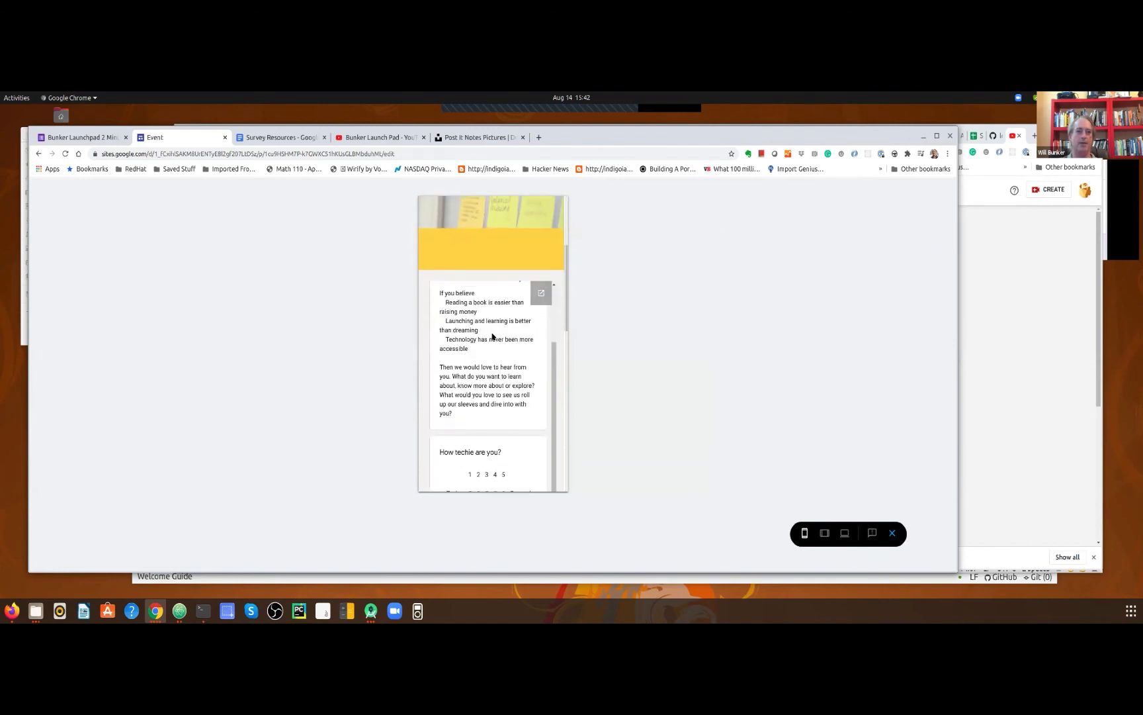
pyautogui.scroll(-5, 492, 337)
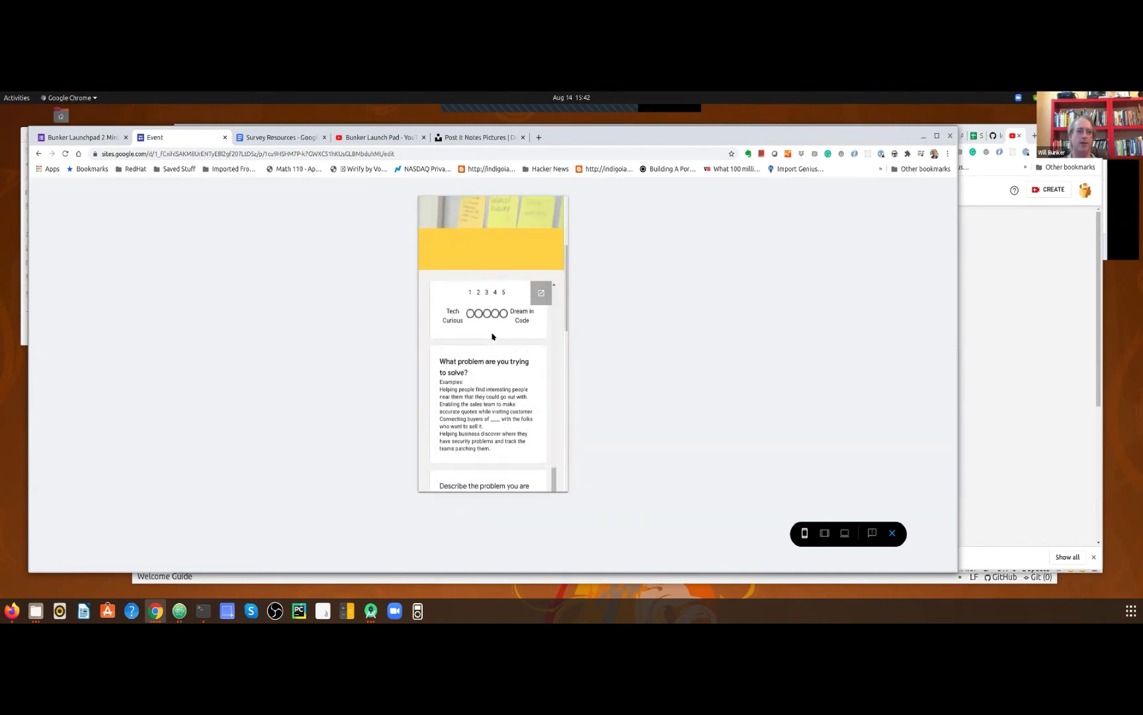
pyautogui.scroll(-2, 493, 336)
pyautogui.scroll(-2, 567, 323)
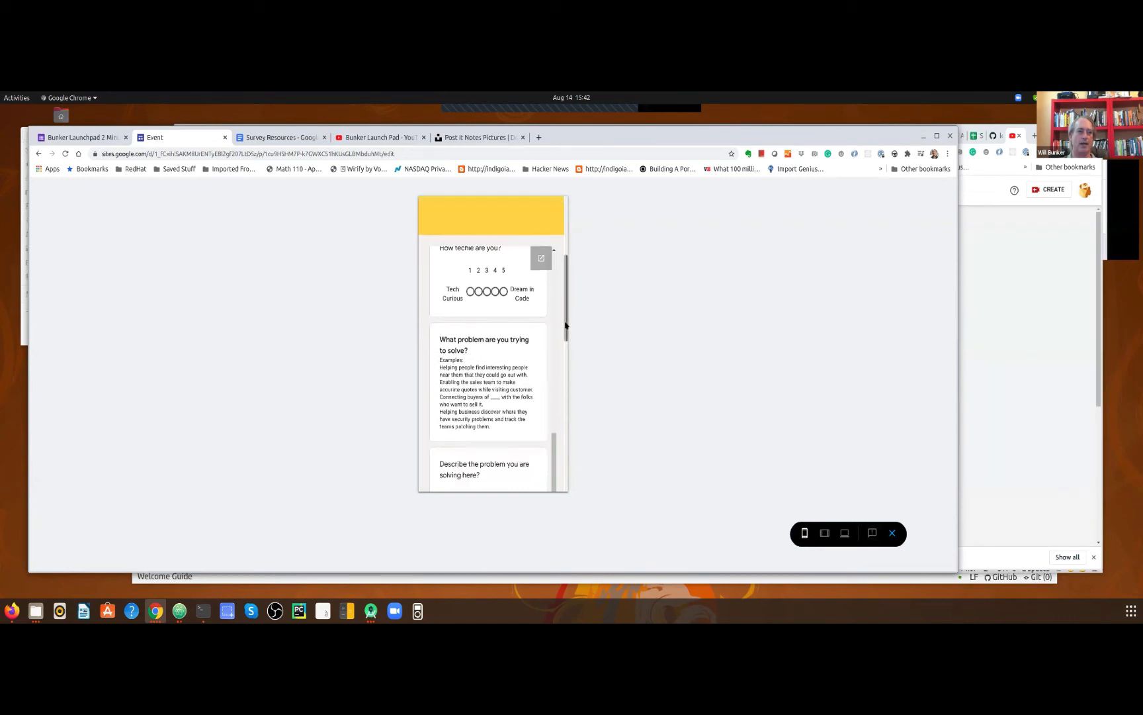
pyautogui.moveTo(567, 324)
pyautogui.mouseDown()
pyautogui.moveTo(589, 486)
pyautogui.moveTo(577, 276)
pyautogui.moveTo(577, 349)
pyautogui.moveTo(574, 318)
pyautogui.mouseUp()
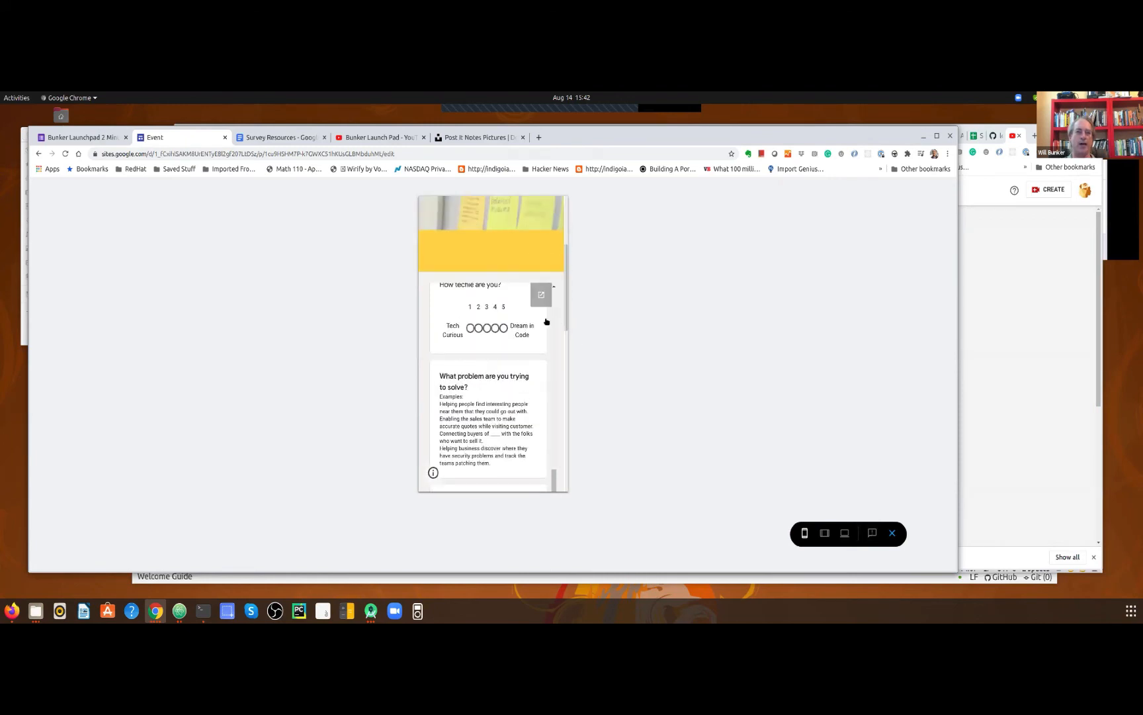
# Open the survey in its own tab from the phone preview, return to the site and exit the preview
pyautogui.click(541, 294)
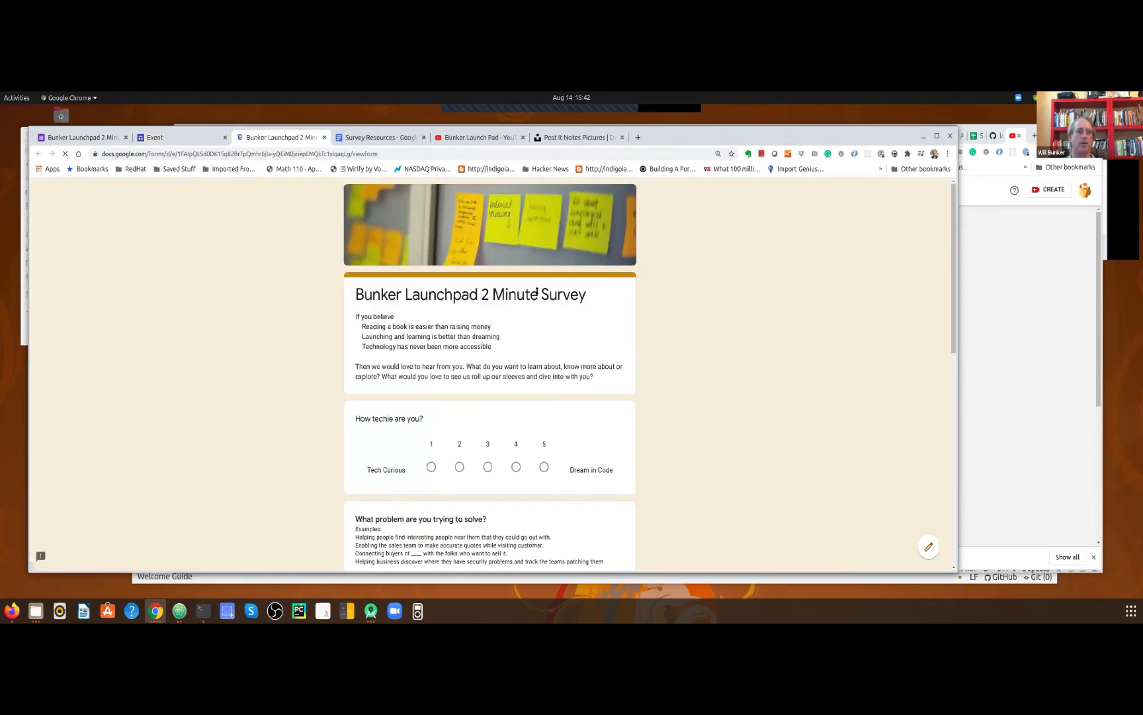
pyautogui.click(188, 137)
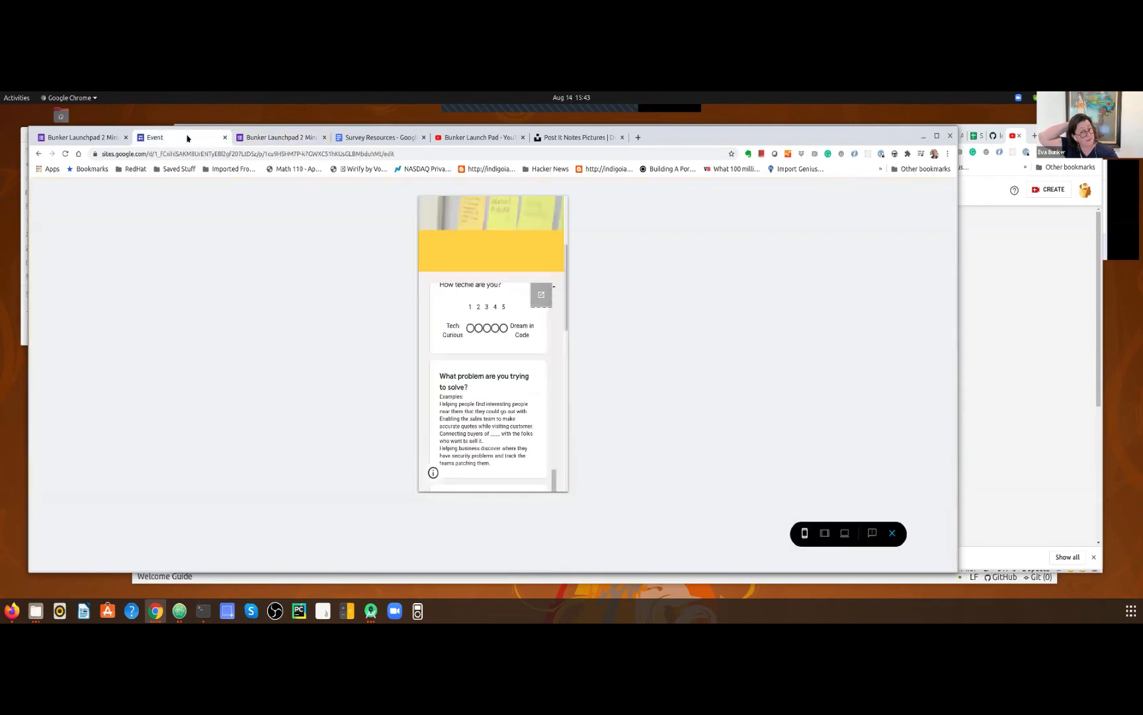
pyautogui.rightClick(807, 532)
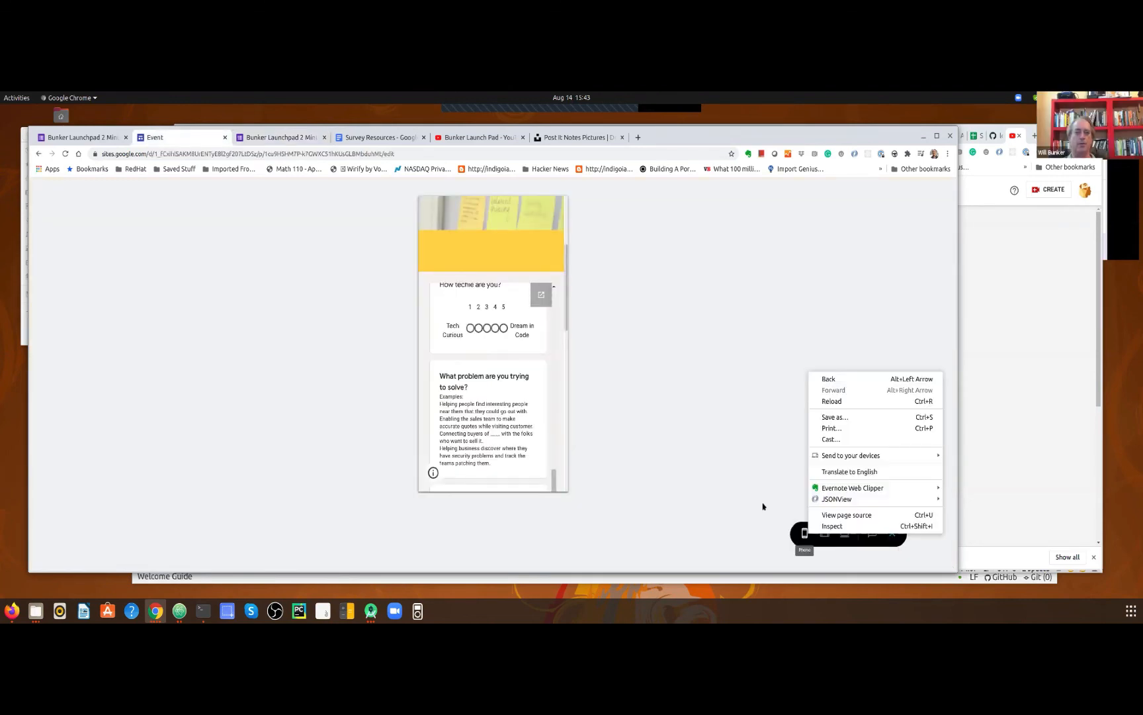
pyautogui.click(701, 434)
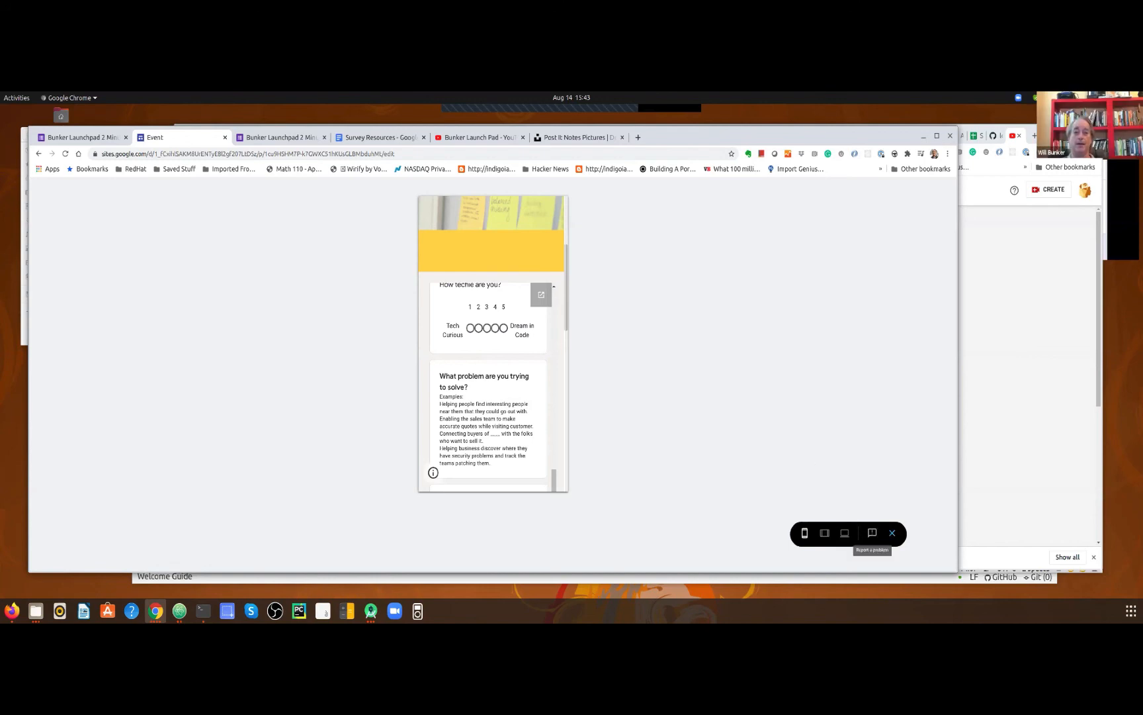
pyautogui.click(891, 533)
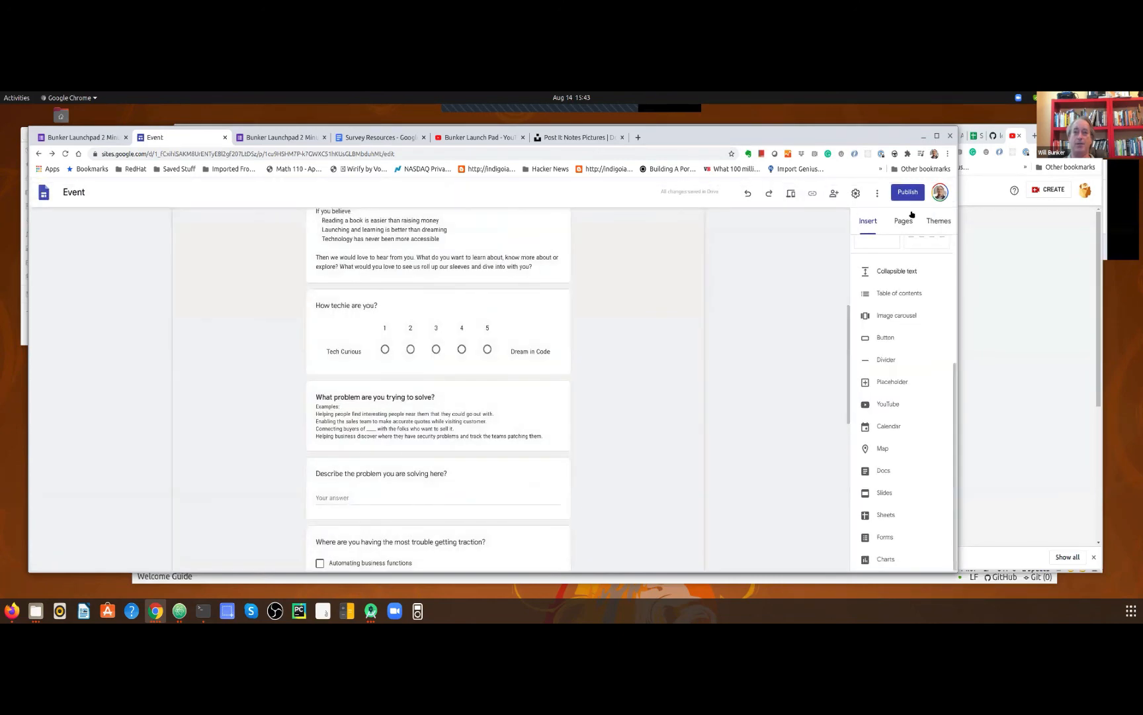
# Review the web publishing options without publishing, and inspect the end of the page below the survey
pyautogui.click(905, 194)
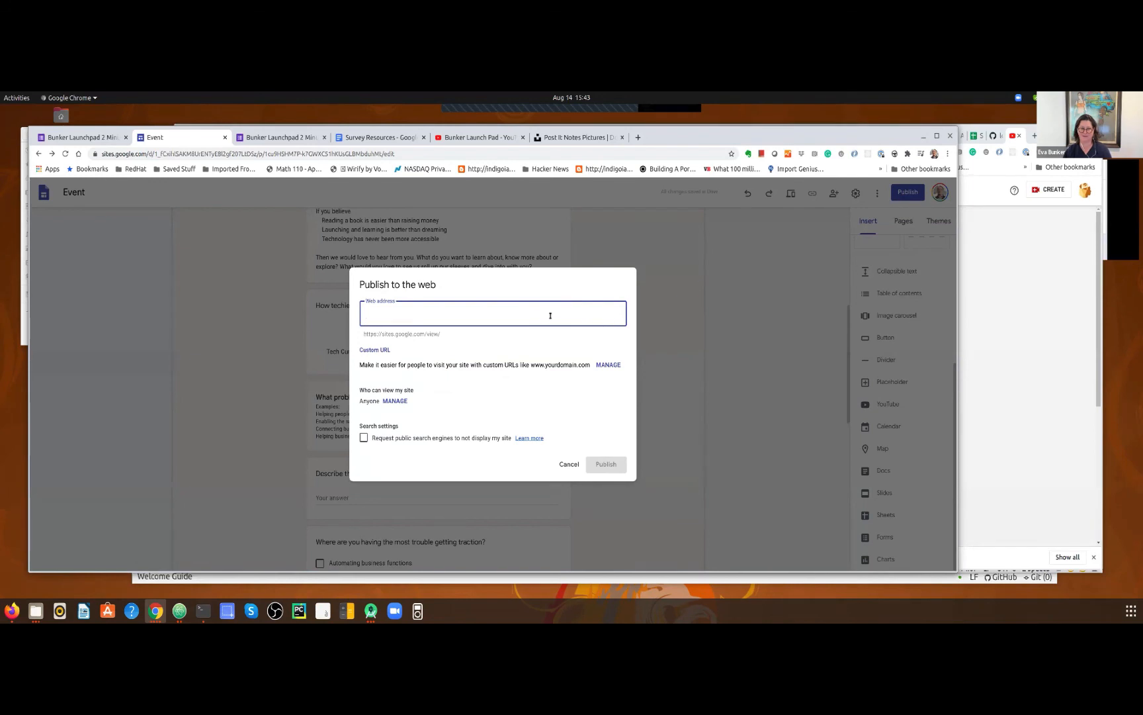
pyautogui.click(568, 464)
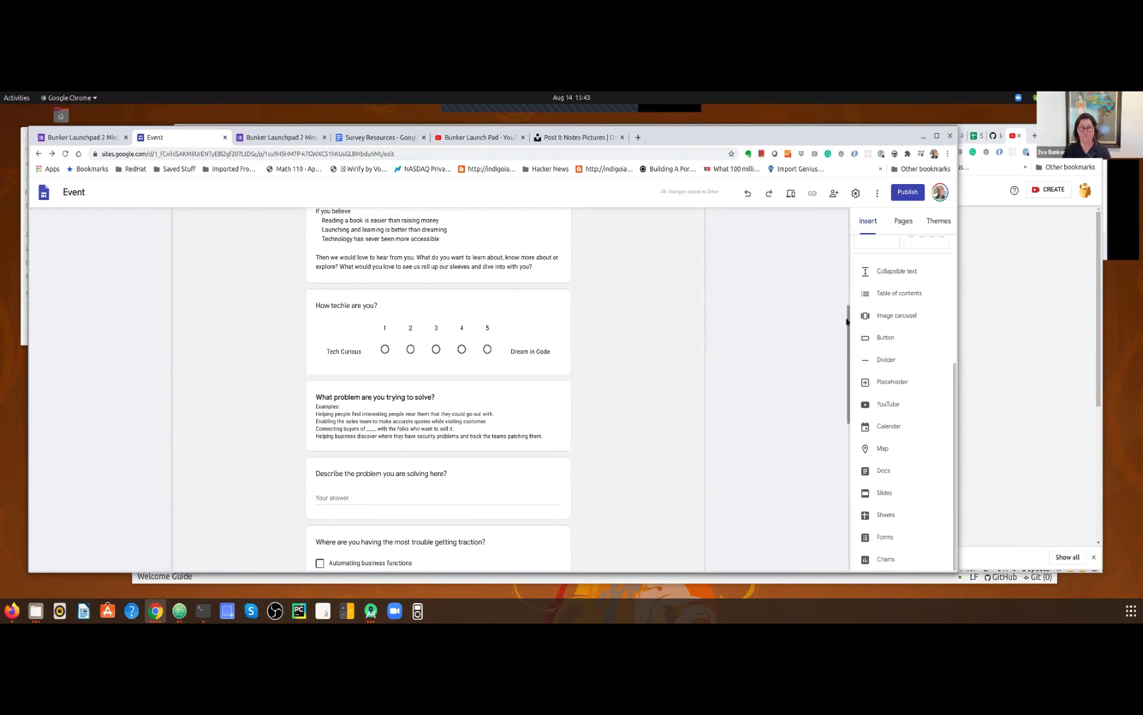
pyautogui.moveTo(847, 321); pyautogui.dragTo(859, 495)
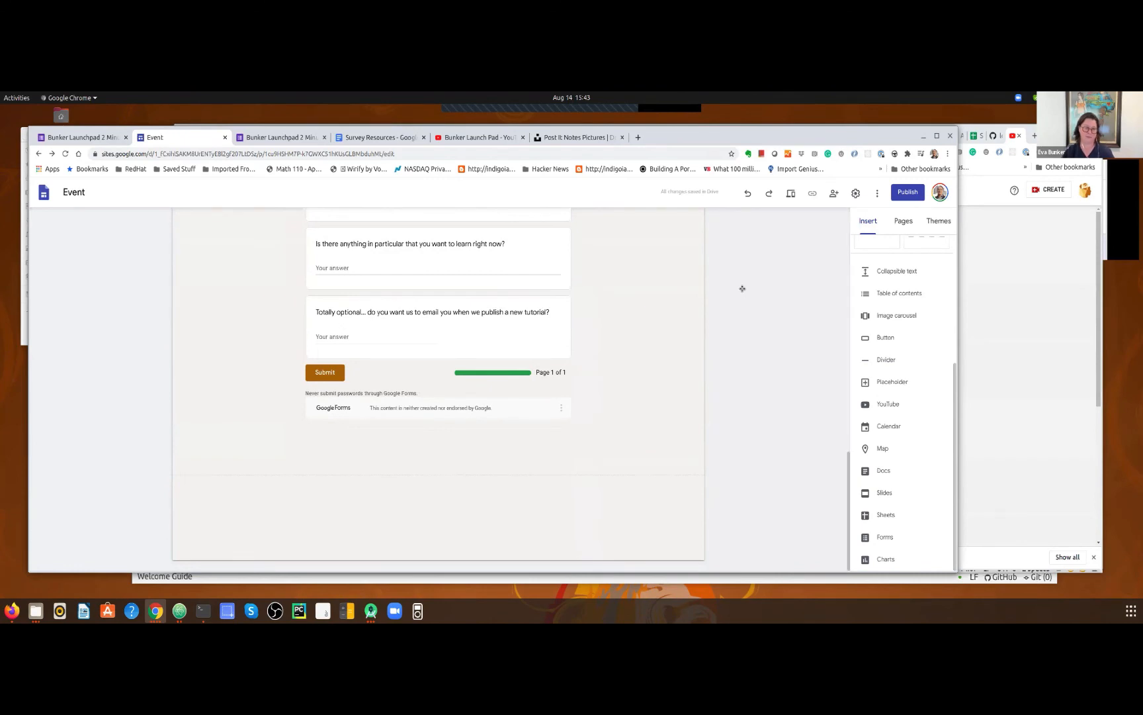
# Rename the site from Event to "Bunker Launch Pad Survey"
pyautogui.moveTo(27, 200); pyautogui.dragTo(27, 196)
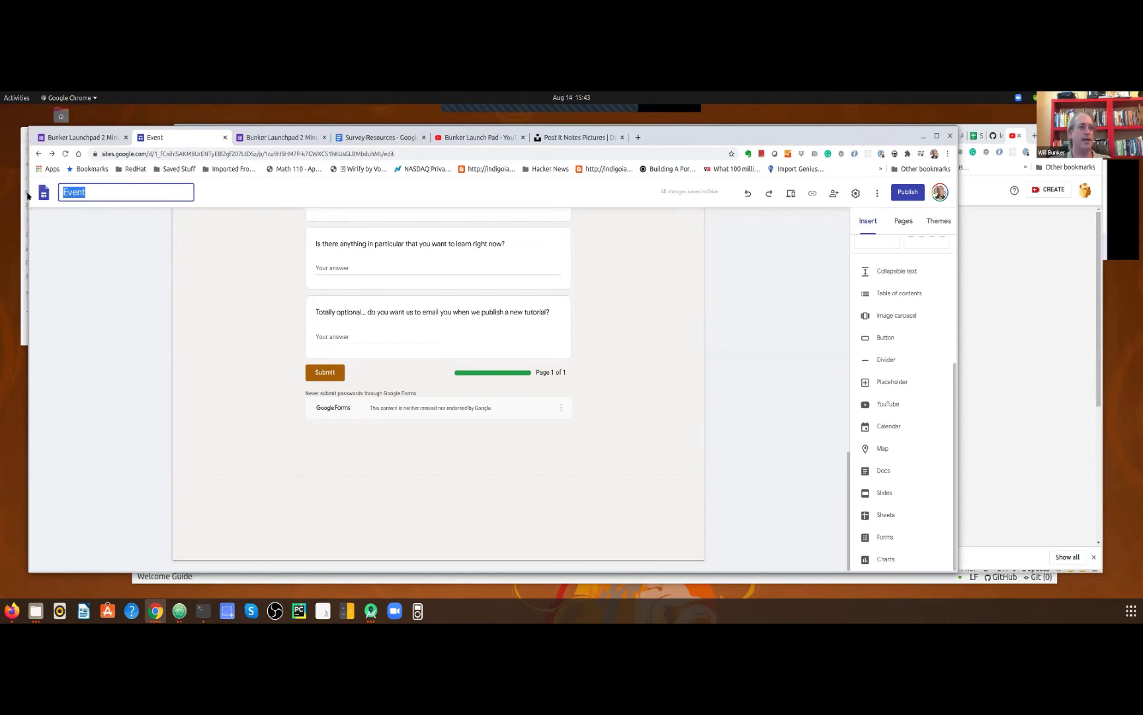
pyautogui.write('Fo')
pyautogui.press('BackSpace')
pyautogui.press('BackSpace')
pyautogui.write('Survey')
pyautogui.press('BackSpace')
pyautogui.press('BackSpace')
pyautogui.press('BackSpace')
pyautogui.press('BackSpace')
pyautogui.press('BackSpace')
pyautogui.press('BackSpace')
pyautogui.write('Bunker Launch Pad')
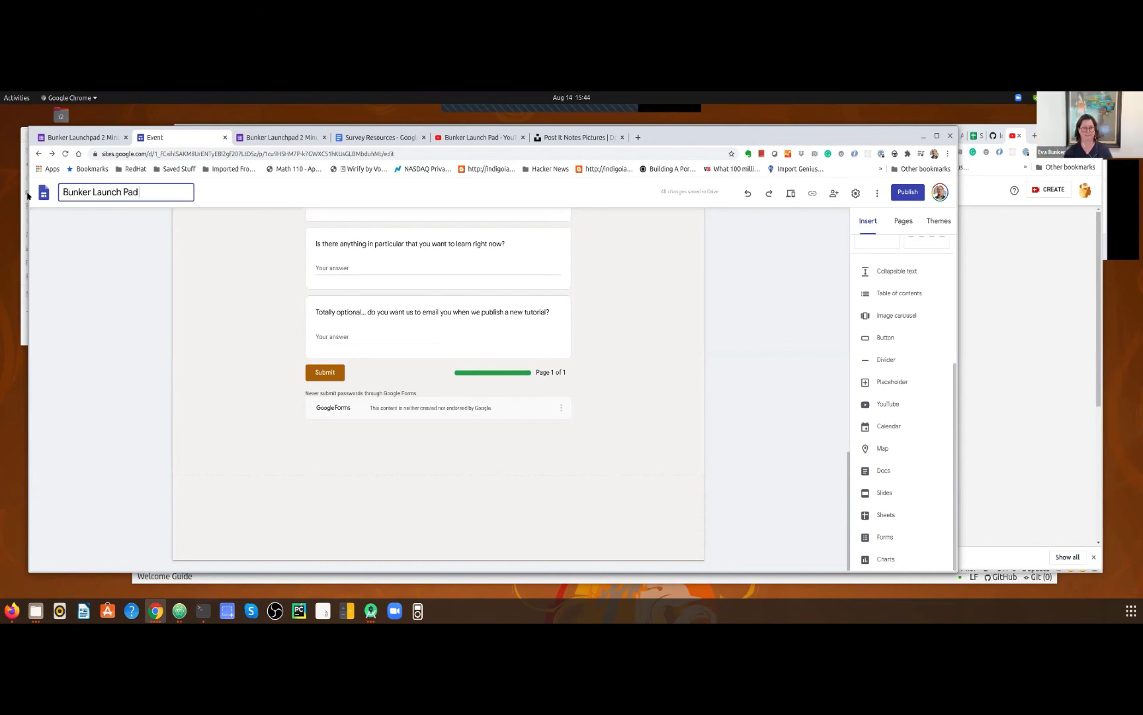
pyautogui.write(' Survey')
pyautogui.click(90, 287)
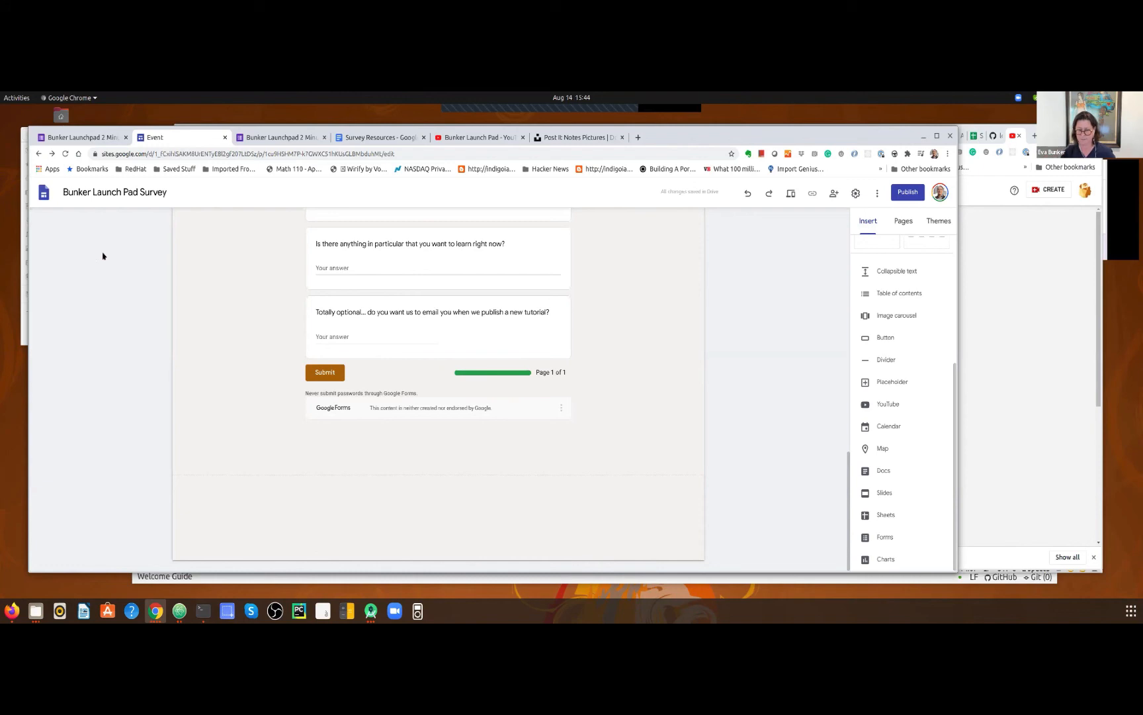
# Try to enter survey.bunkerlaunchpad.com as the site's custom URL, and close the settings
pyautogui.click(426, 153)
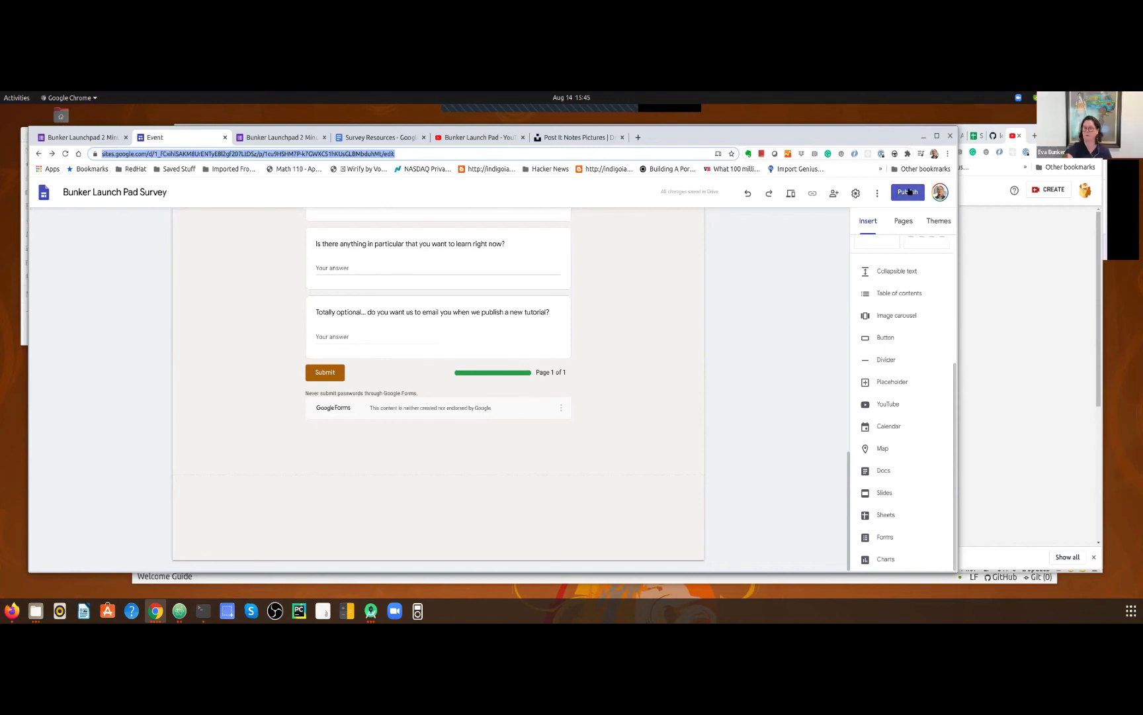
pyautogui.click(856, 193)
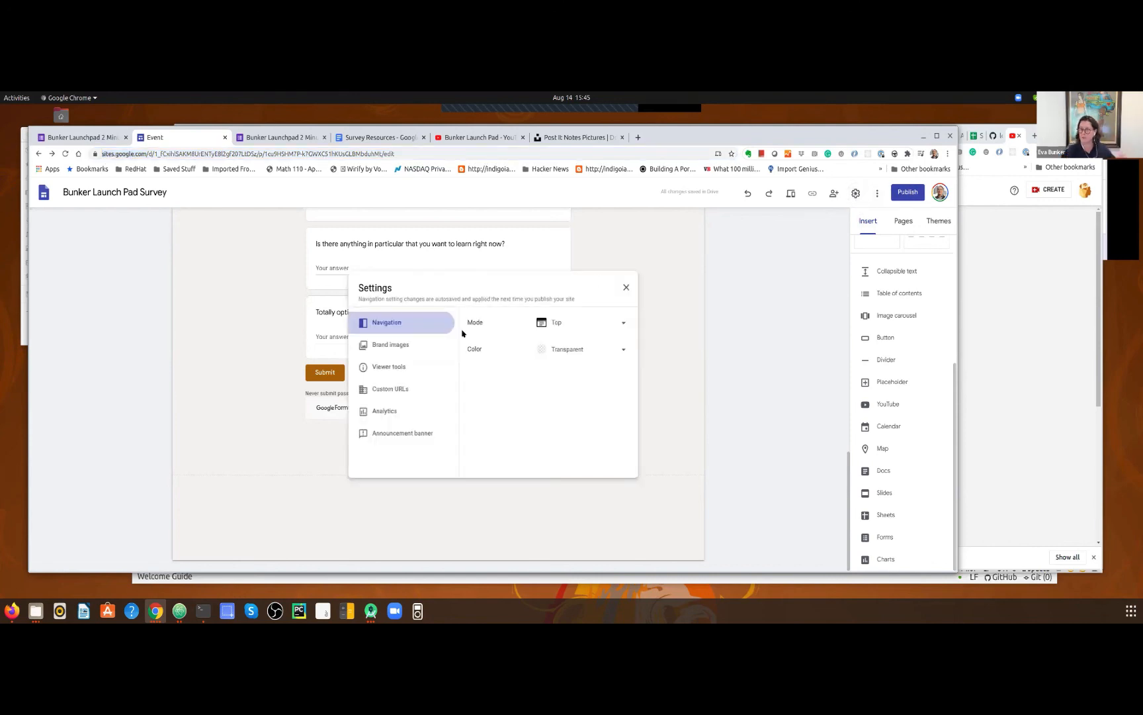
pyautogui.click(396, 390)
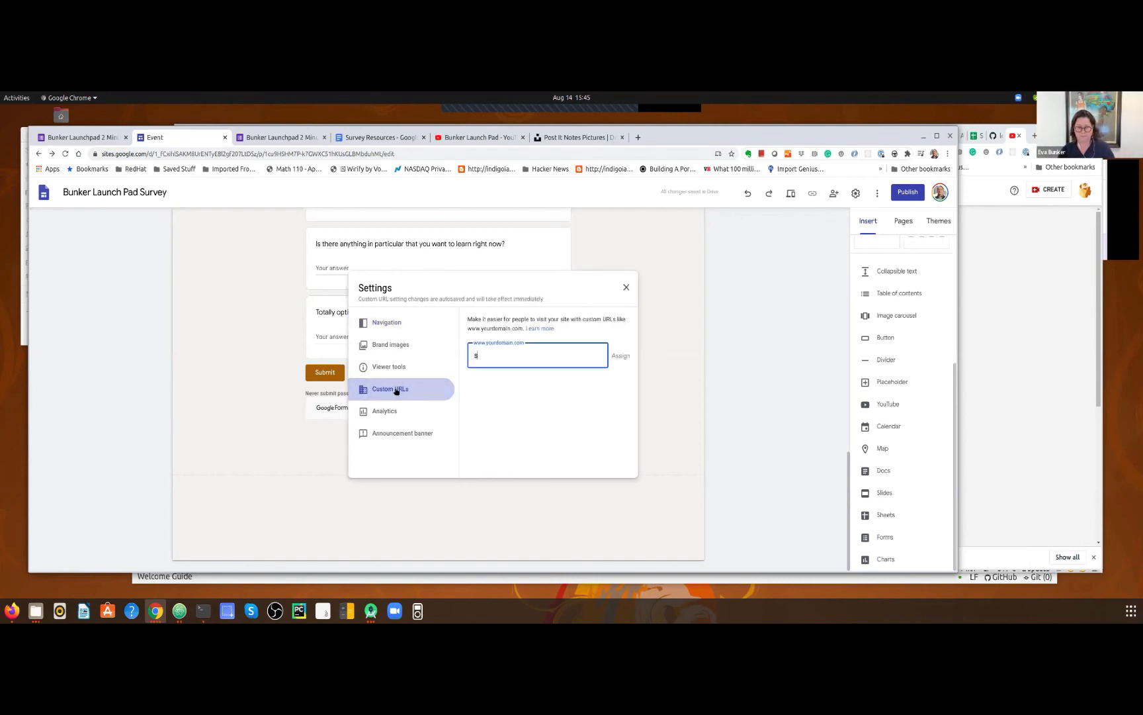
pyautogui.write('survey.bunkerlaunchpad.com')
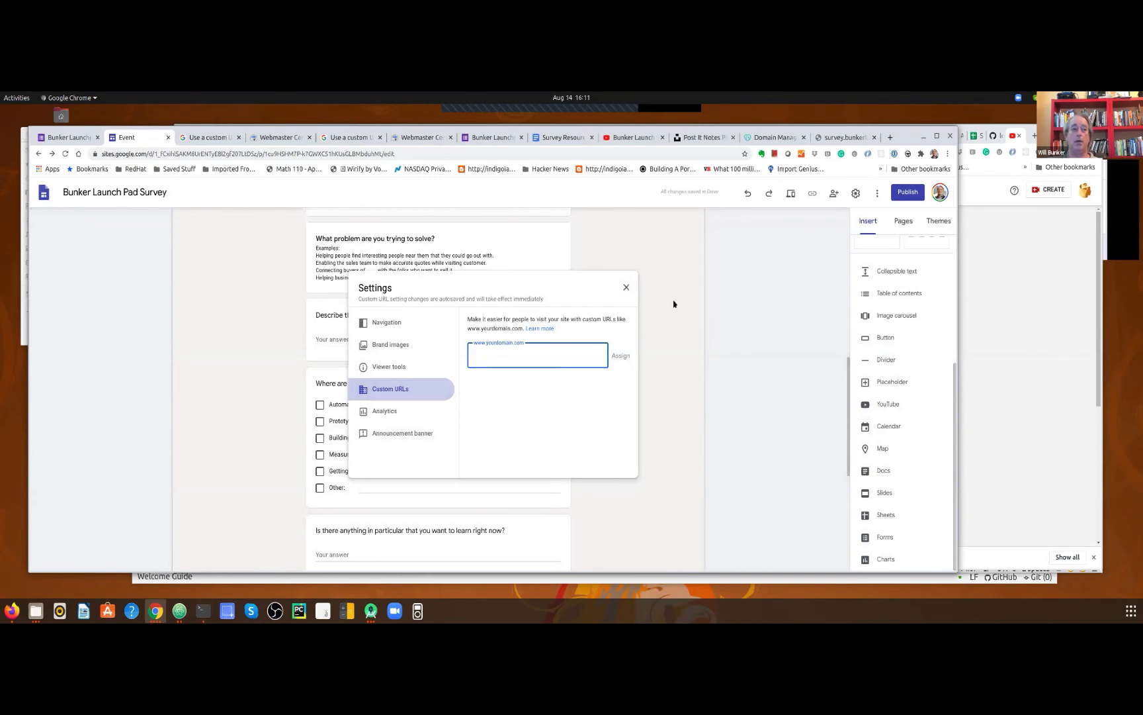
pyautogui.click(626, 287)
# Open the help article on custom URLs from the site's custom URL settings and read its steps for verifying and mapping a domain
pyautogui.click(856, 194)
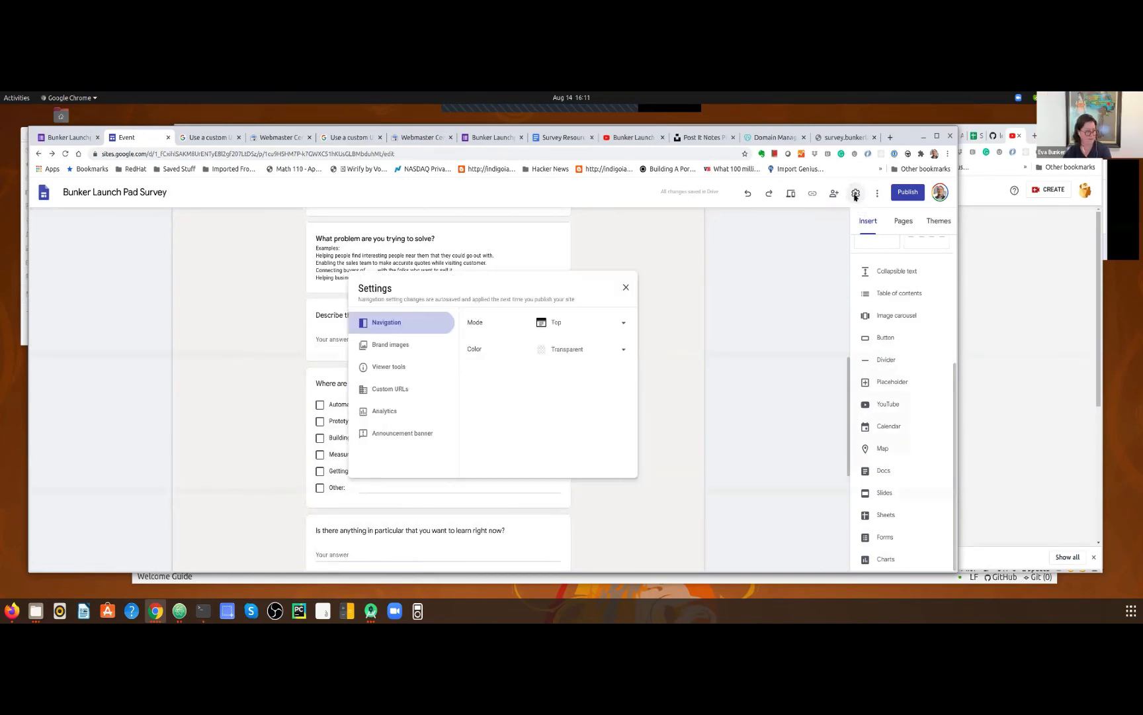
pyautogui.click(392, 389)
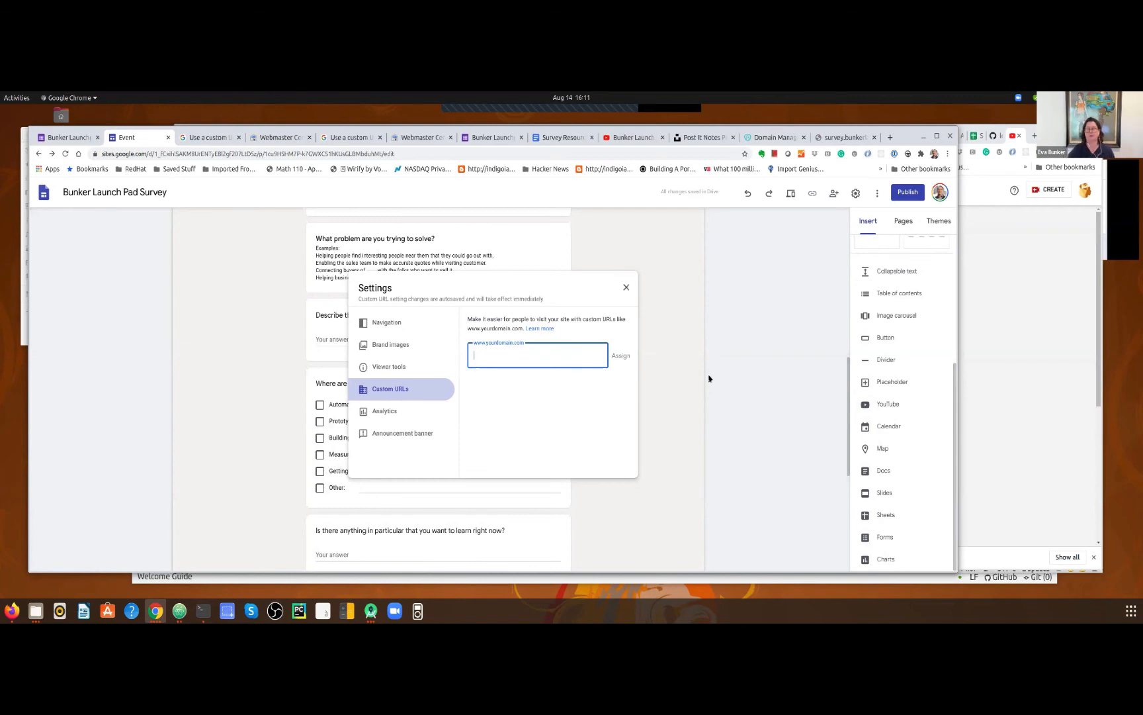
pyautogui.click(540, 328)
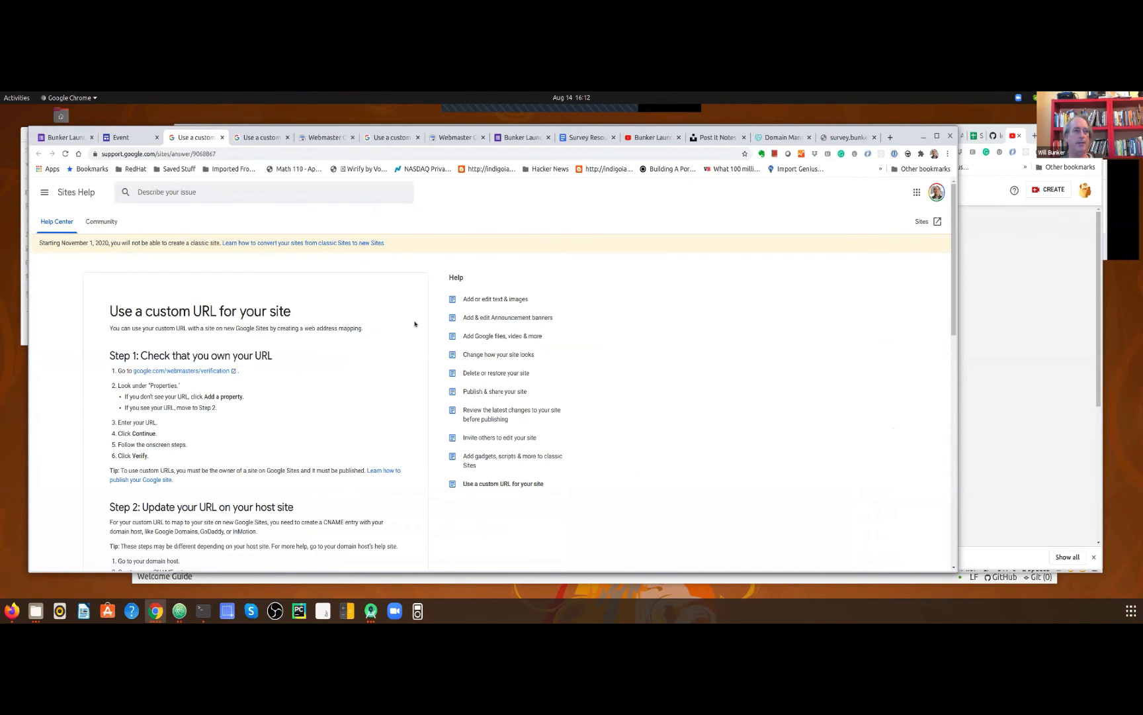
pyautogui.scroll(-2, 414, 323)
pyautogui.scroll(-1, 414, 324)
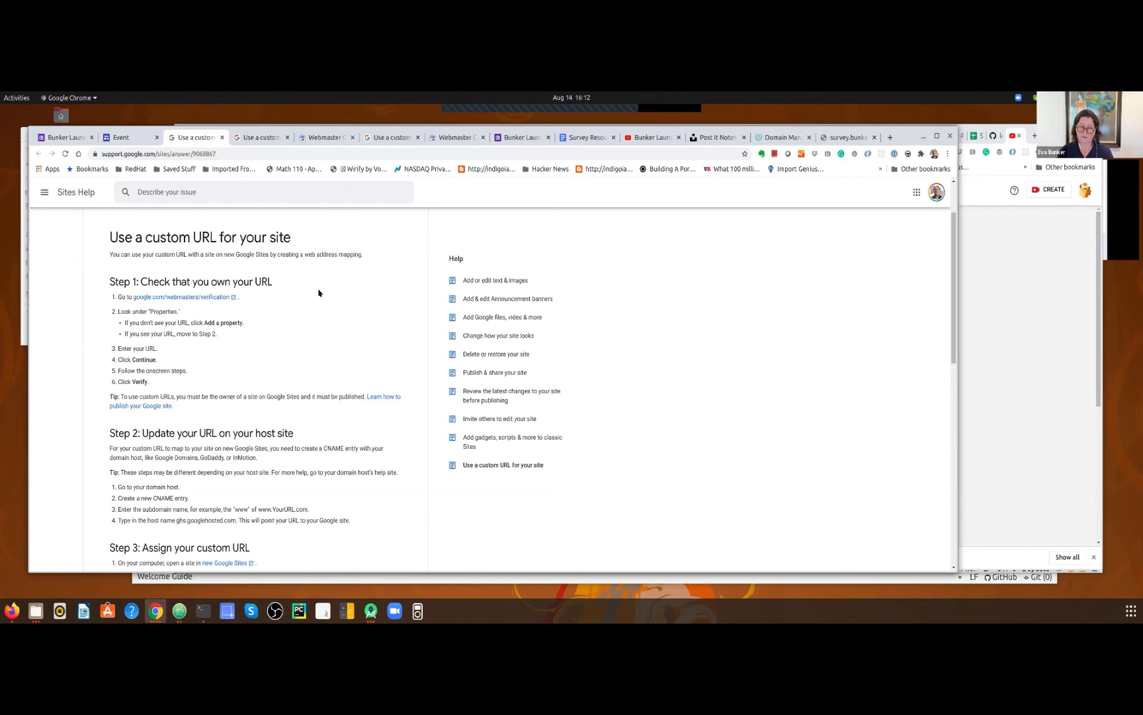
pyautogui.scroll(-1, 318, 292)
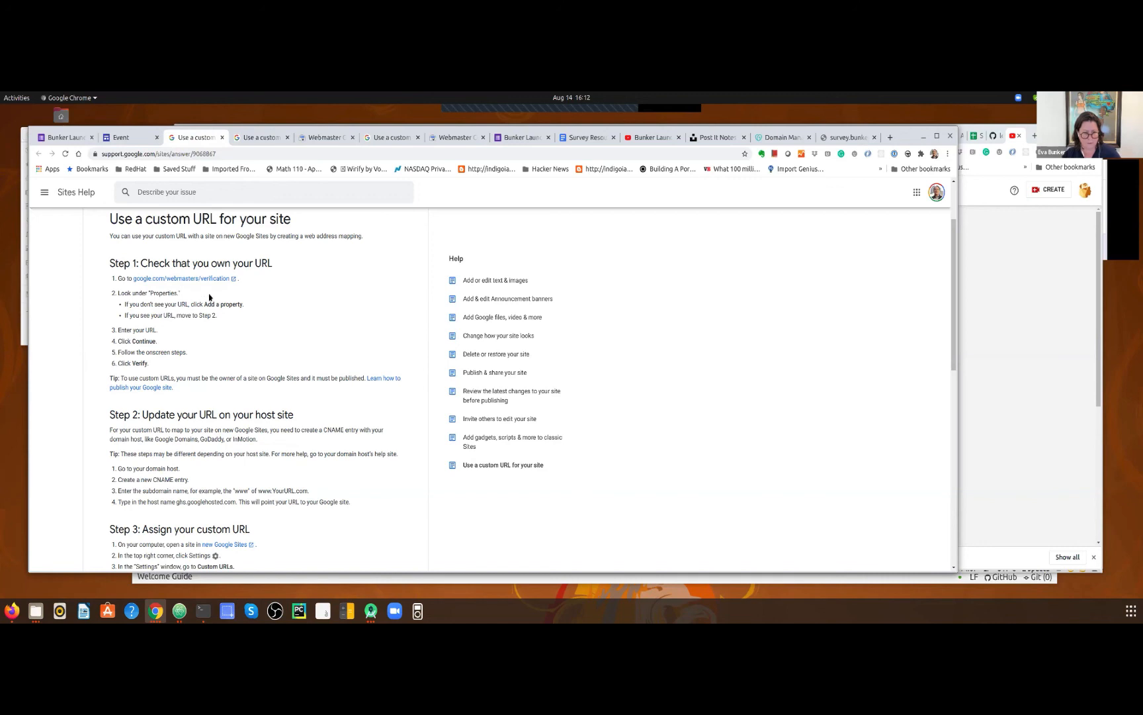
pyautogui.click(197, 278)
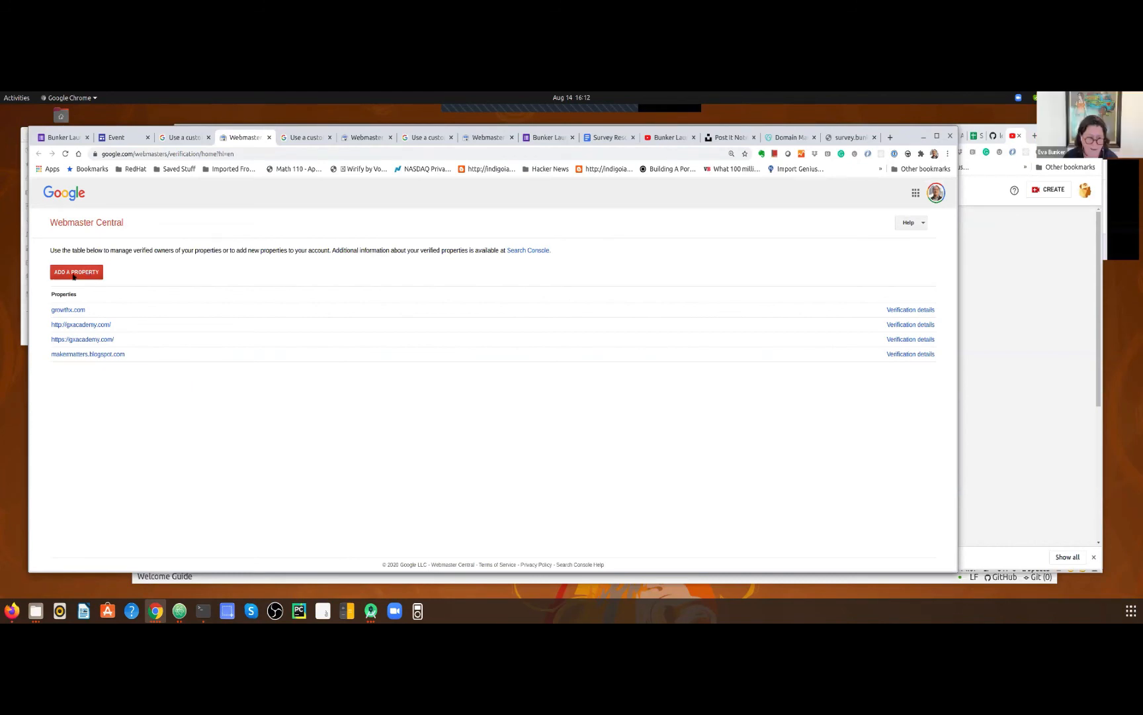
pyautogui.click(72, 273)
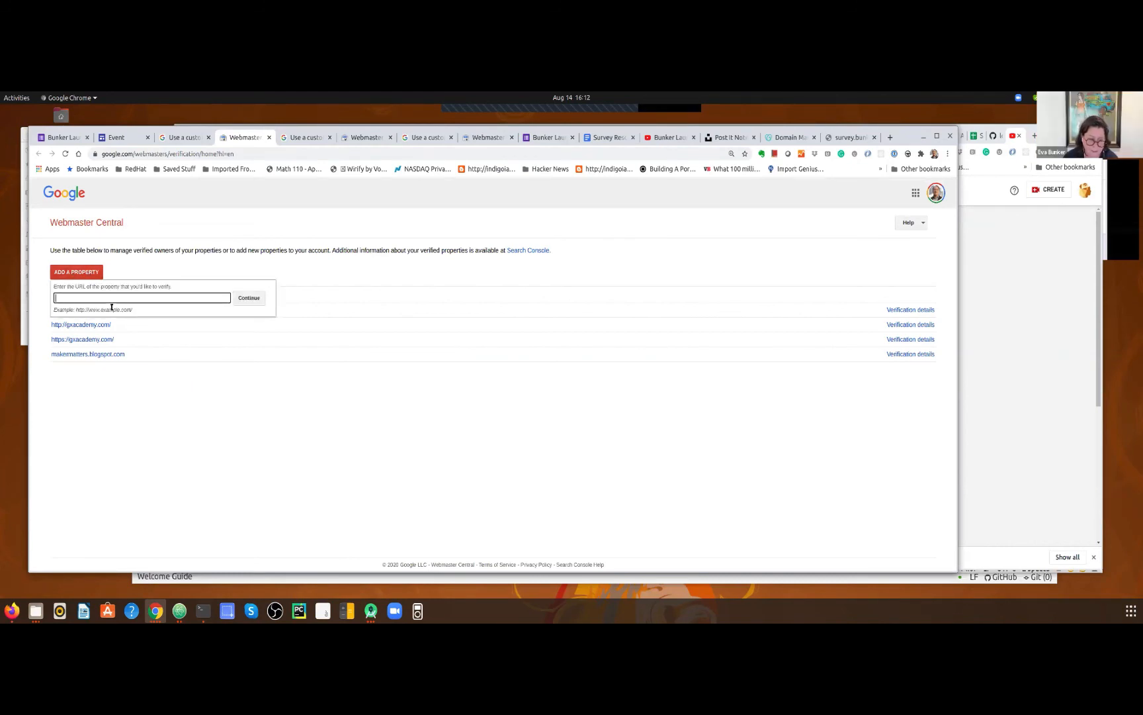
pyautogui.write('www')
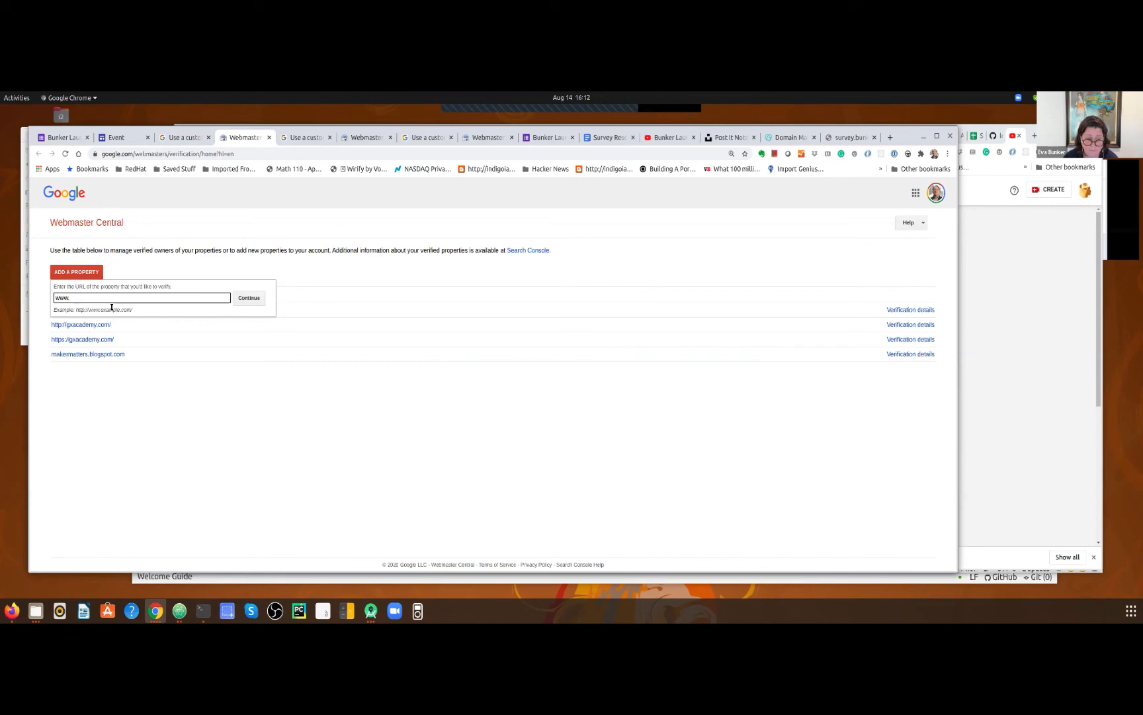
pyautogui.write('.')
pyautogui.press('BackSpace')
pyautogui.write('.bu')
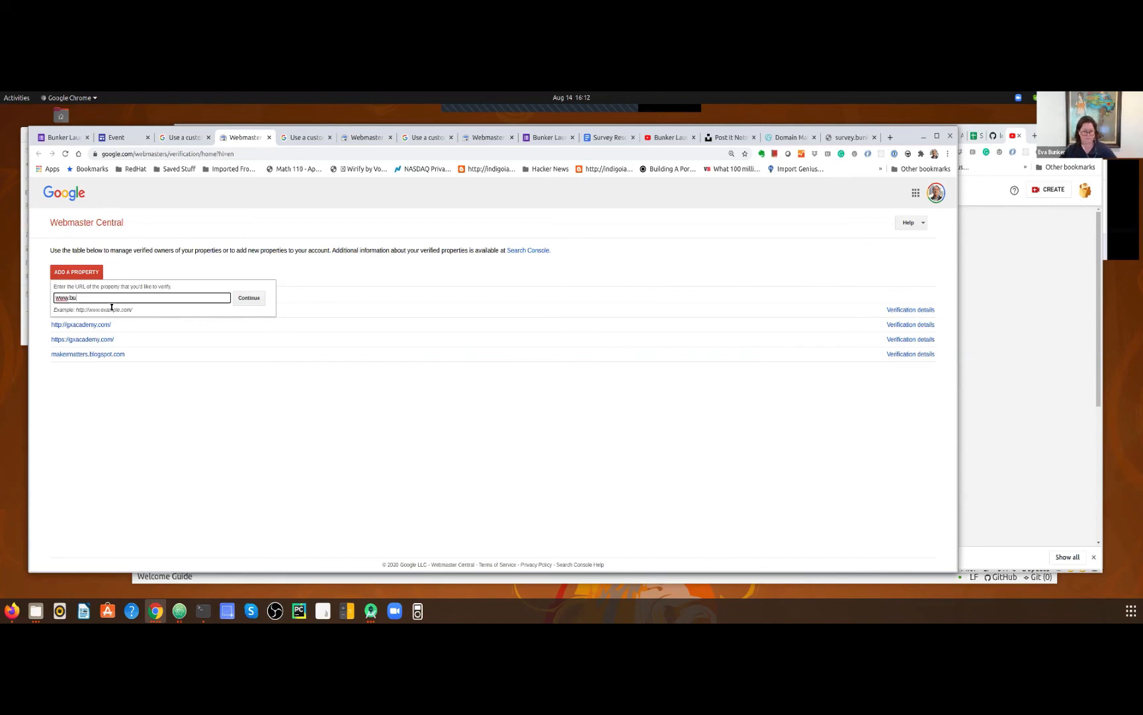
pyautogui.write('nkerlaunchpad.com')
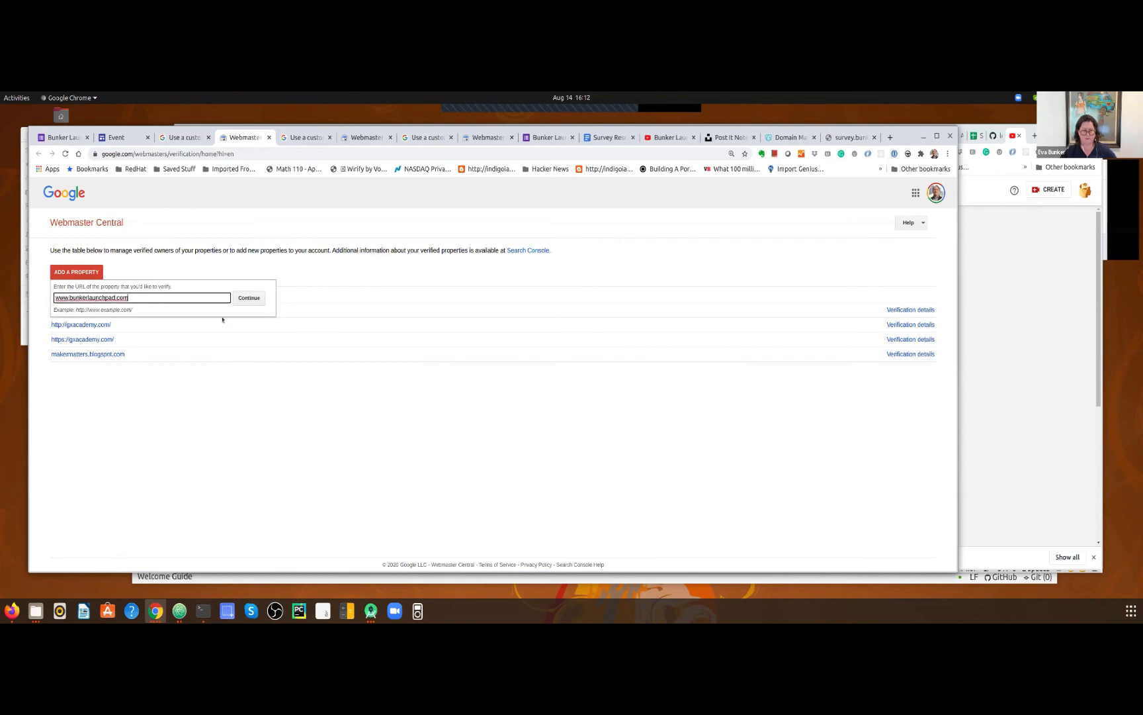
pyautogui.click(248, 298)
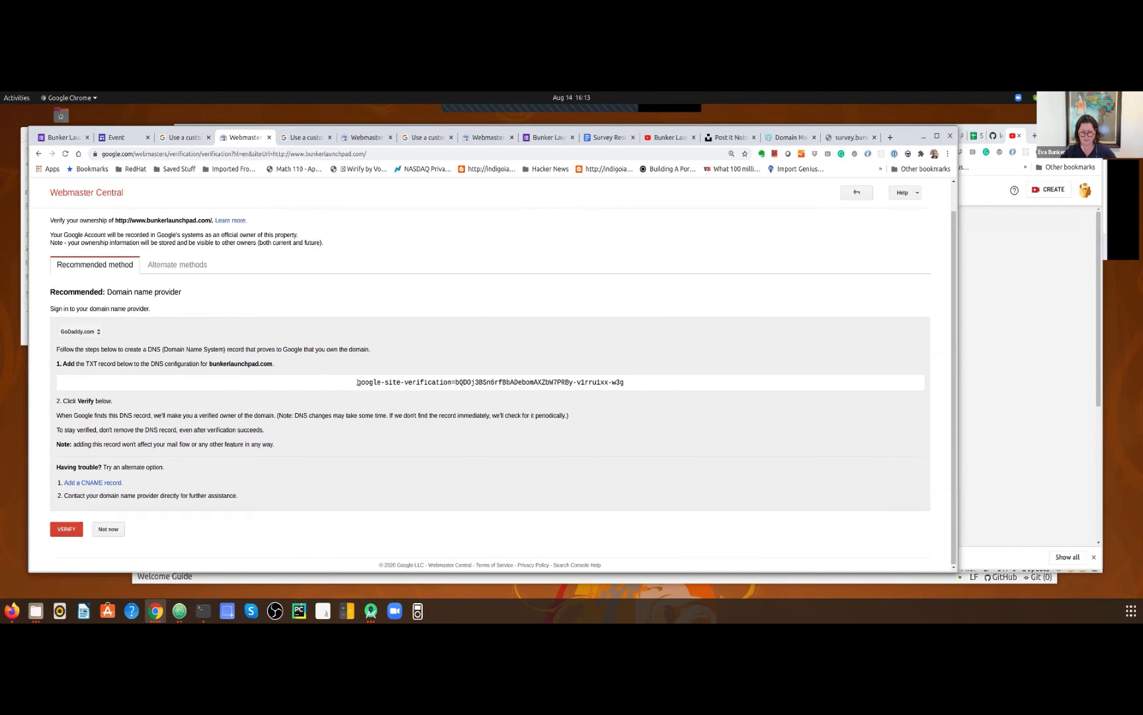
# Copy the site verification TXT value and switch to the GoDaddy DNS records of bunkerlaunchpad.com
pyautogui.moveTo(355, 382); pyautogui.dragTo(504, 374)
pyautogui.click(635, 382)
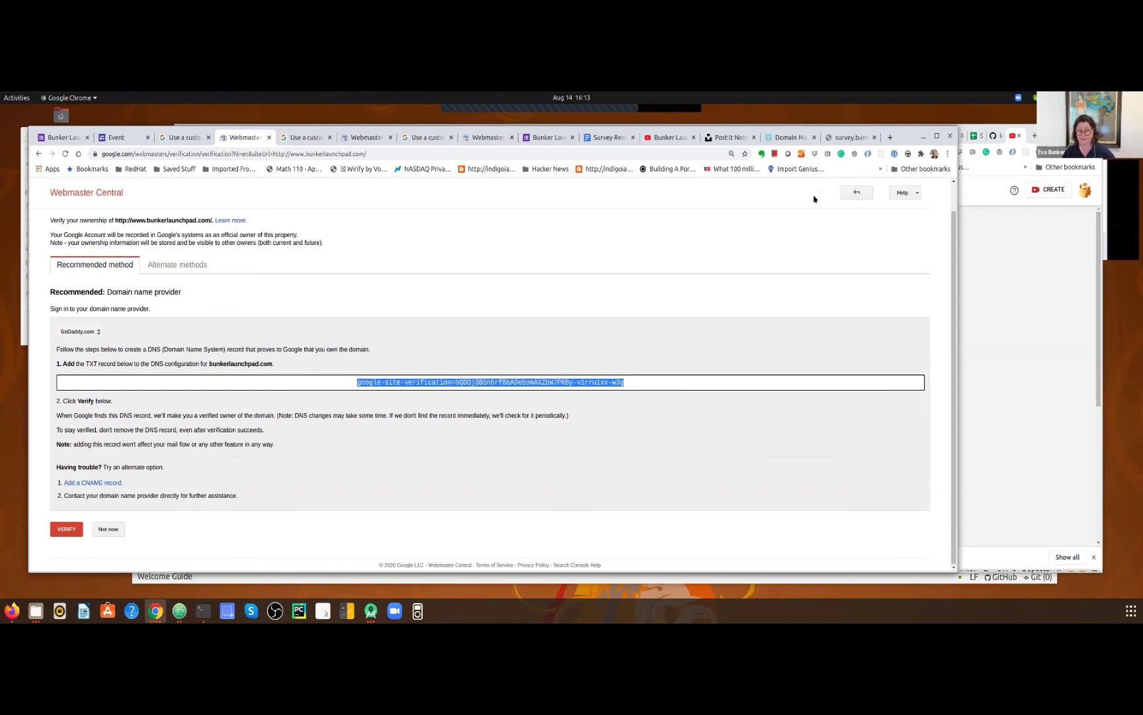
pyautogui.click(779, 140)
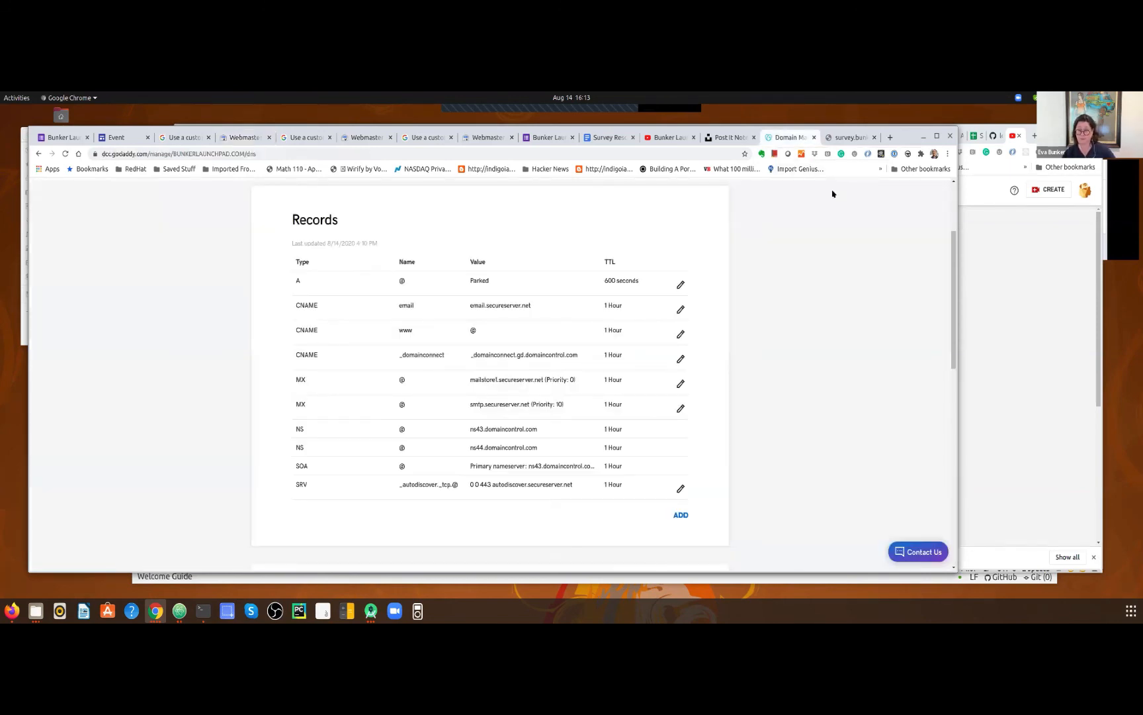
pyautogui.scroll(3, 835, 259)
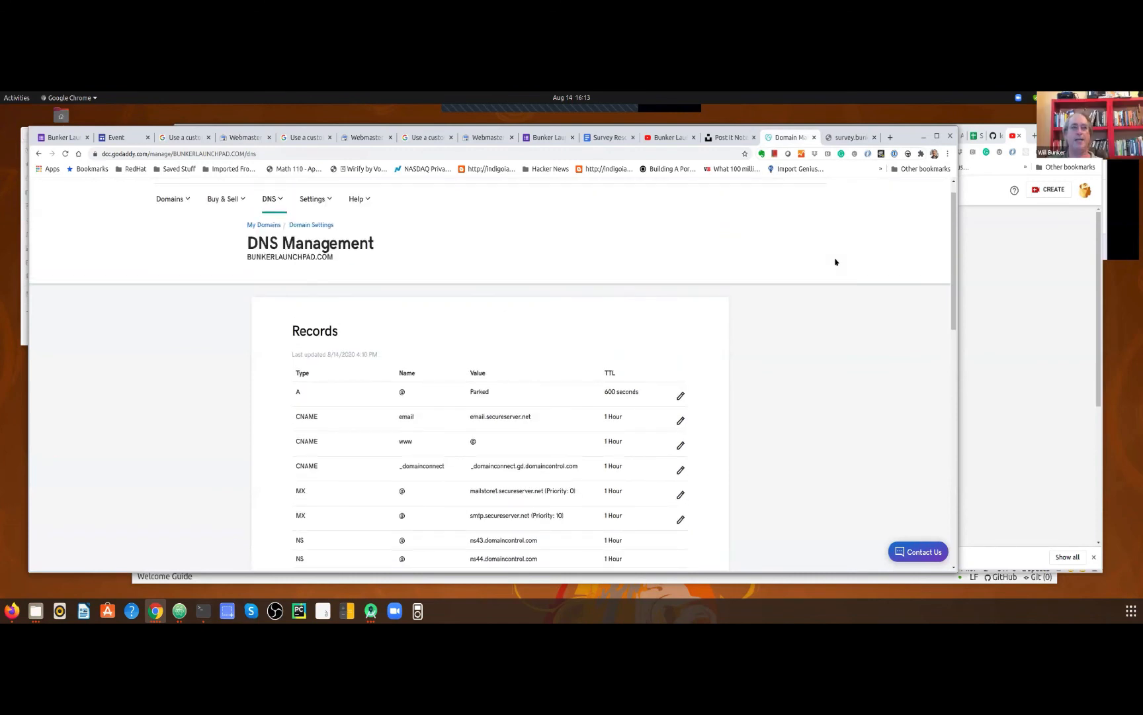
pyautogui.scroll(-3, 865, 263)
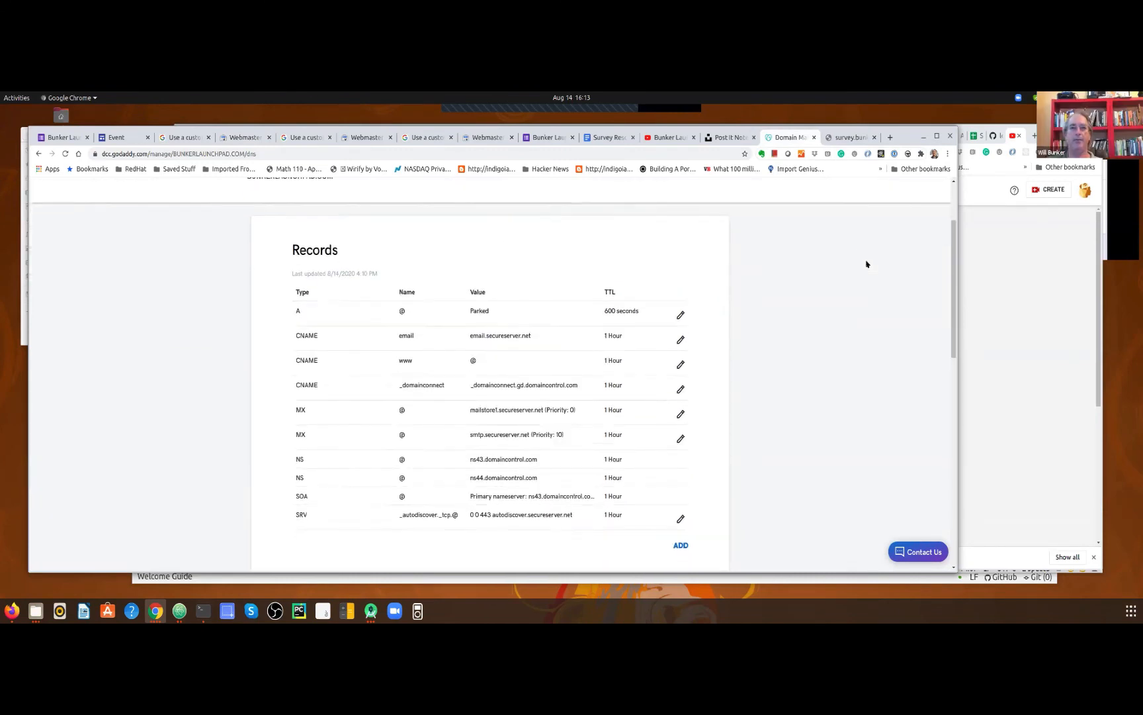
pyautogui.scroll(-1, 866, 264)
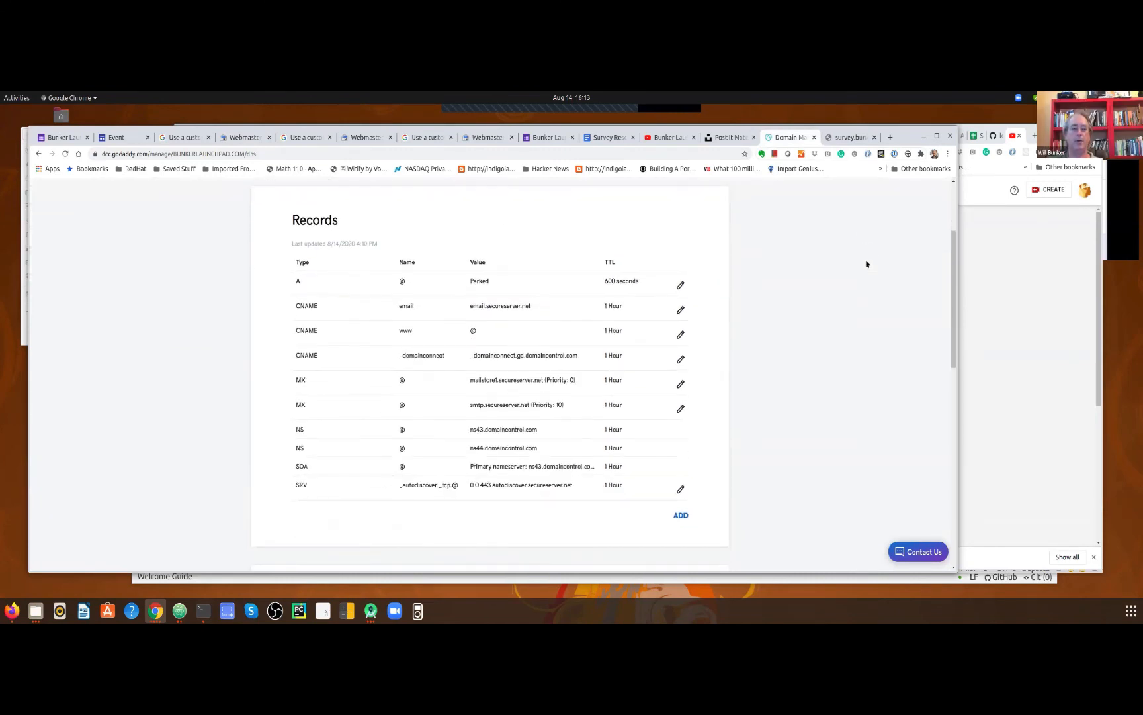
# Add and save a TXT record with host @, the copied site verification token as its value and a TTL of 1 Hour
pyautogui.click(678, 514)
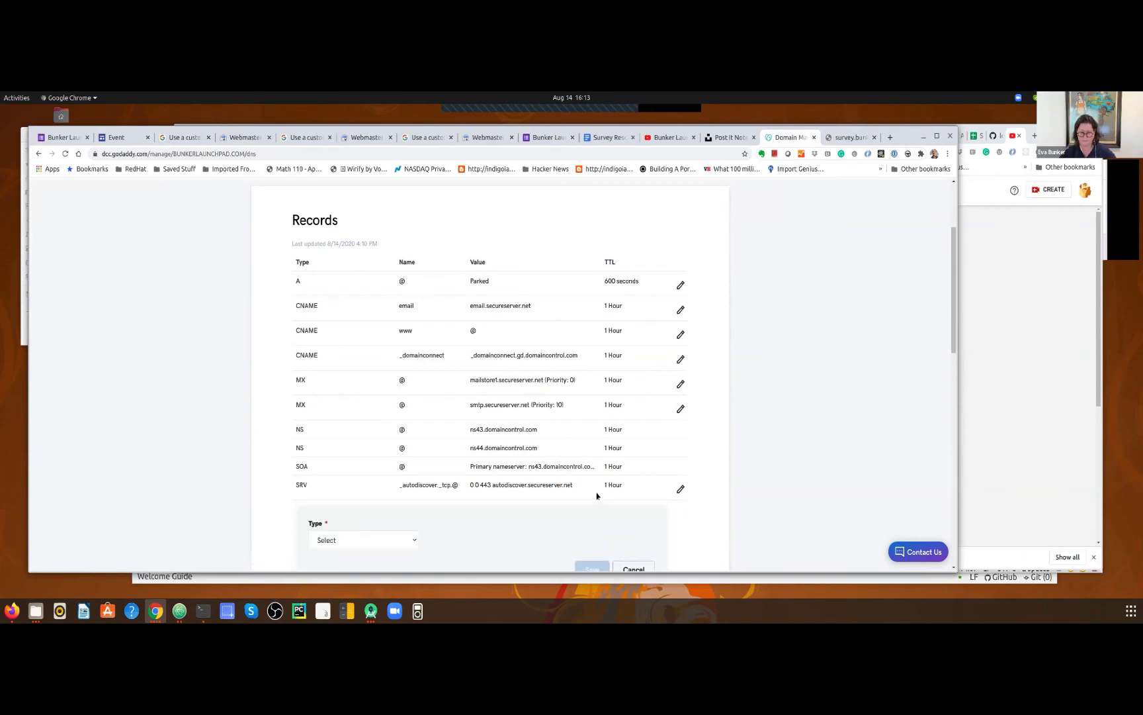
pyautogui.scroll(-3, 595, 495)
pyautogui.click(401, 469)
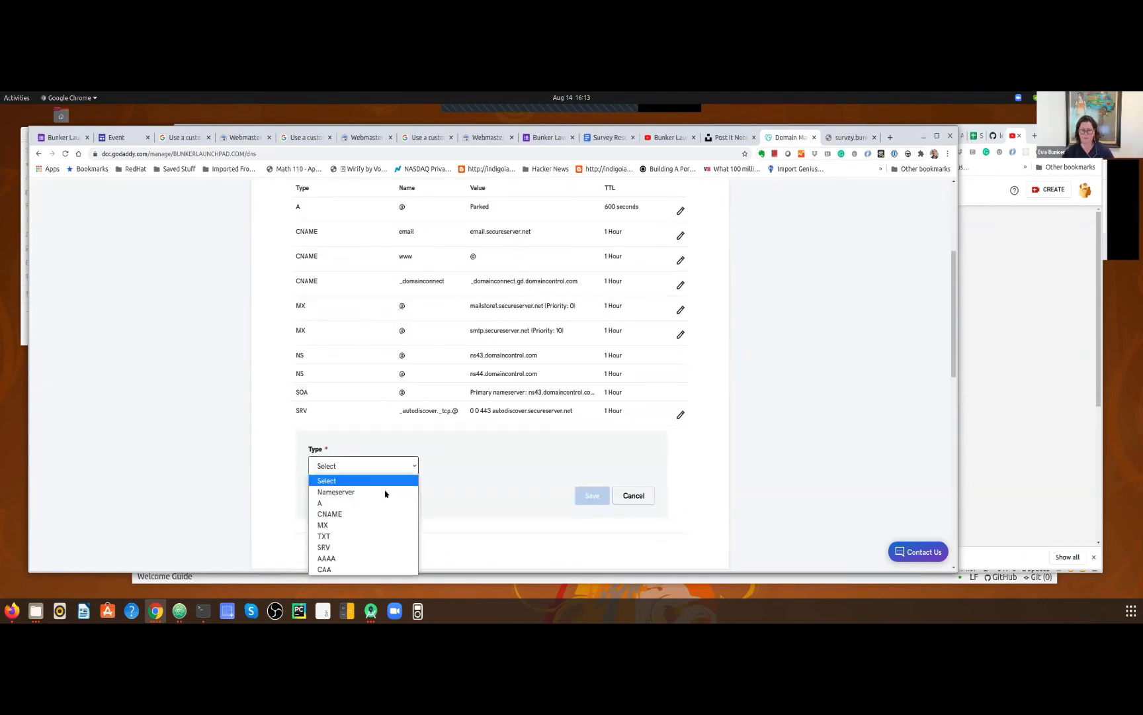
pyautogui.click(375, 537)
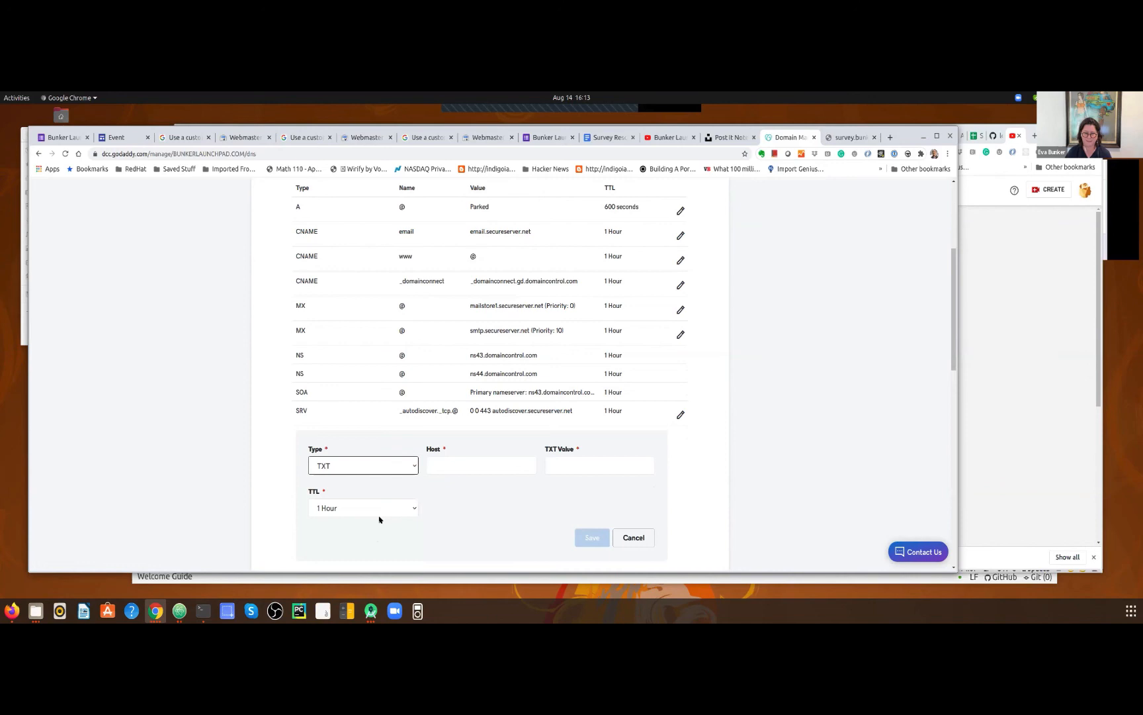
pyautogui.click(476, 470)
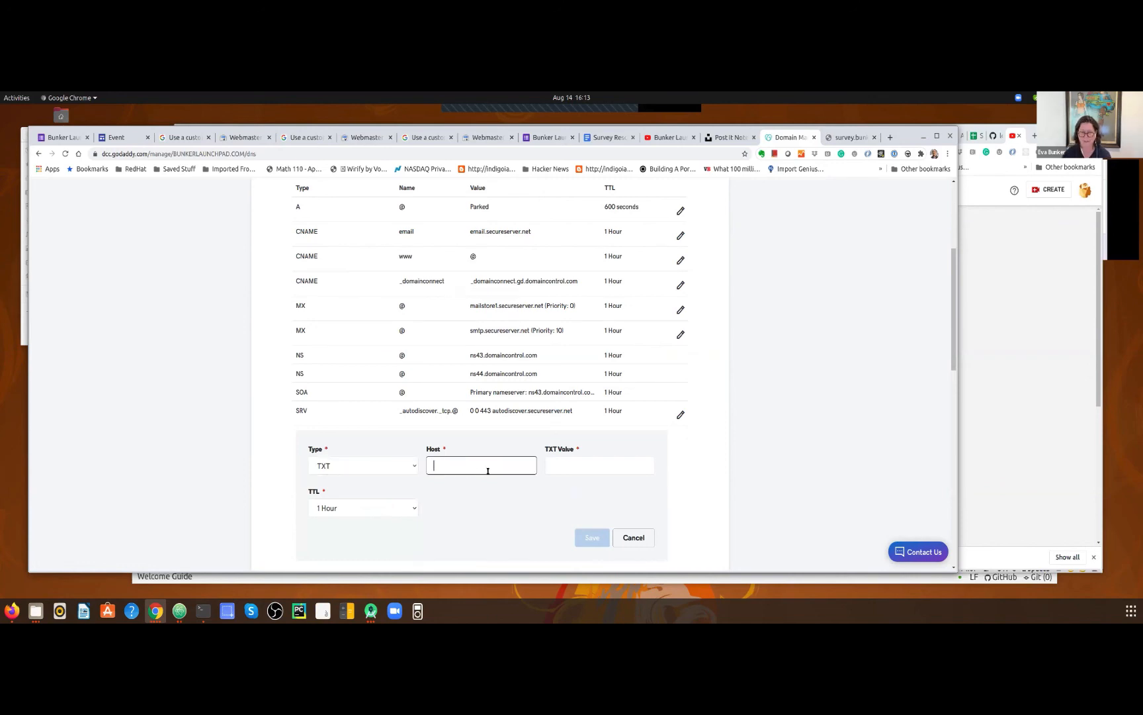
pyautogui.click(590, 470)
pyautogui.hotkey('ctrl', 'v')
pyautogui.click(465, 467)
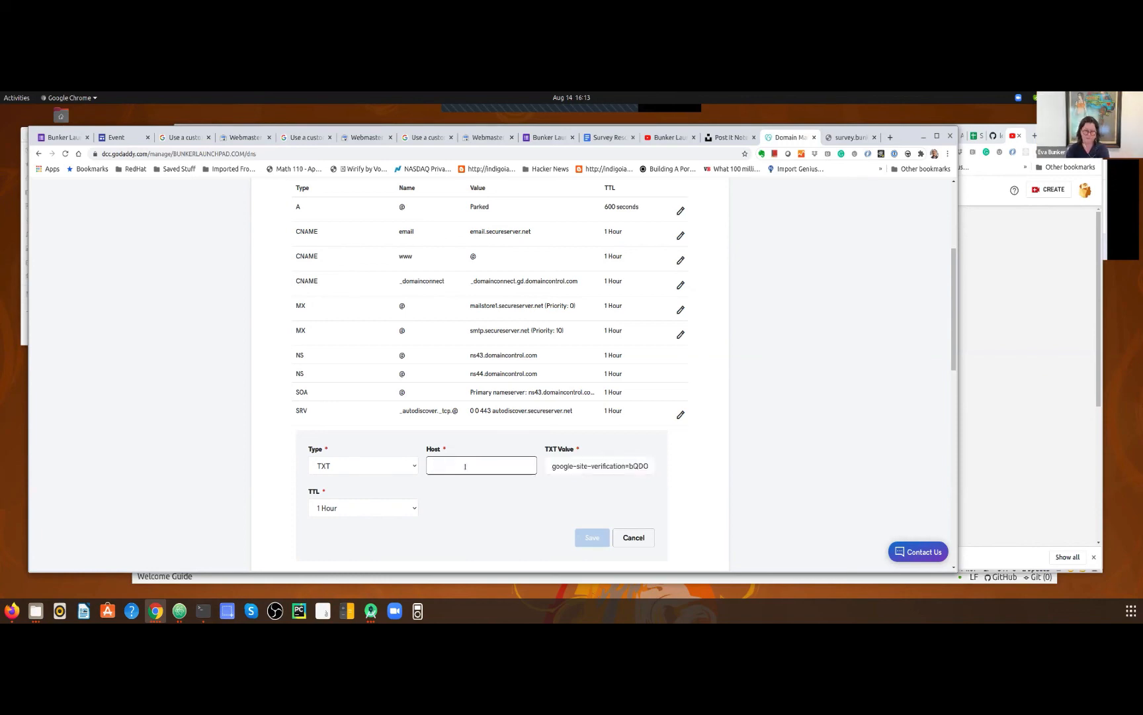
pyautogui.write('@')
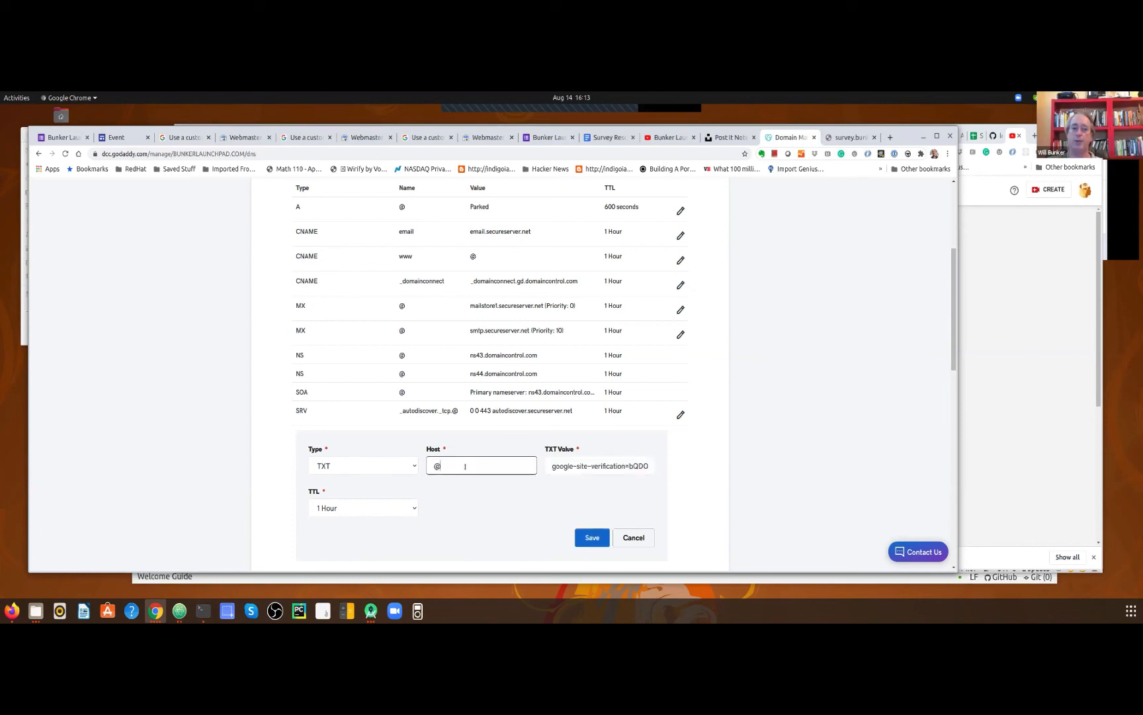
pyautogui.click(592, 540)
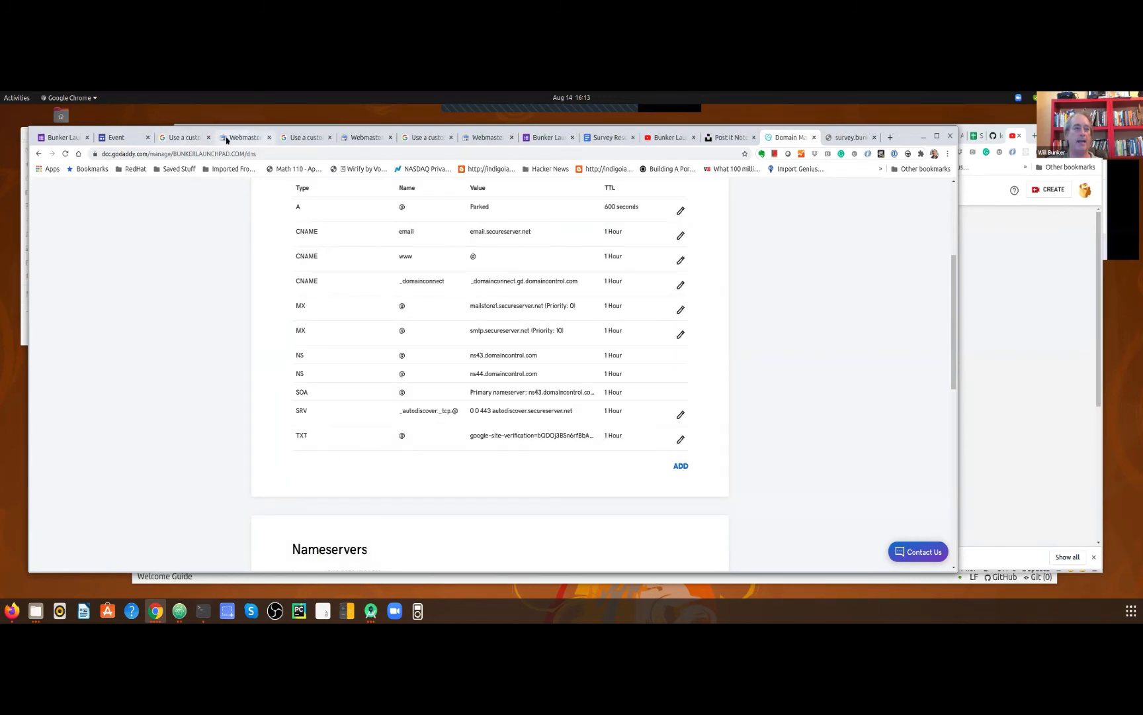
# Try to verify ownership of bunkerlaunchpad.com in Webmaster Central, check the alternate verification methods and return to the recommended one
pyautogui.click(240, 135)
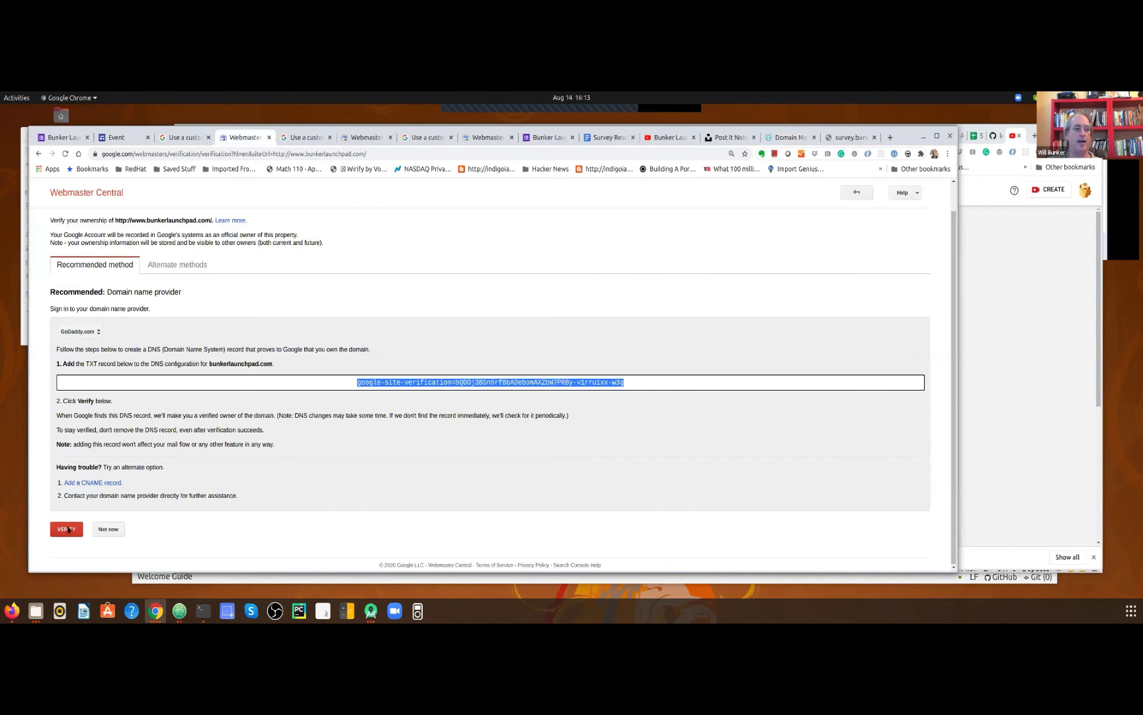
pyautogui.click(67, 529)
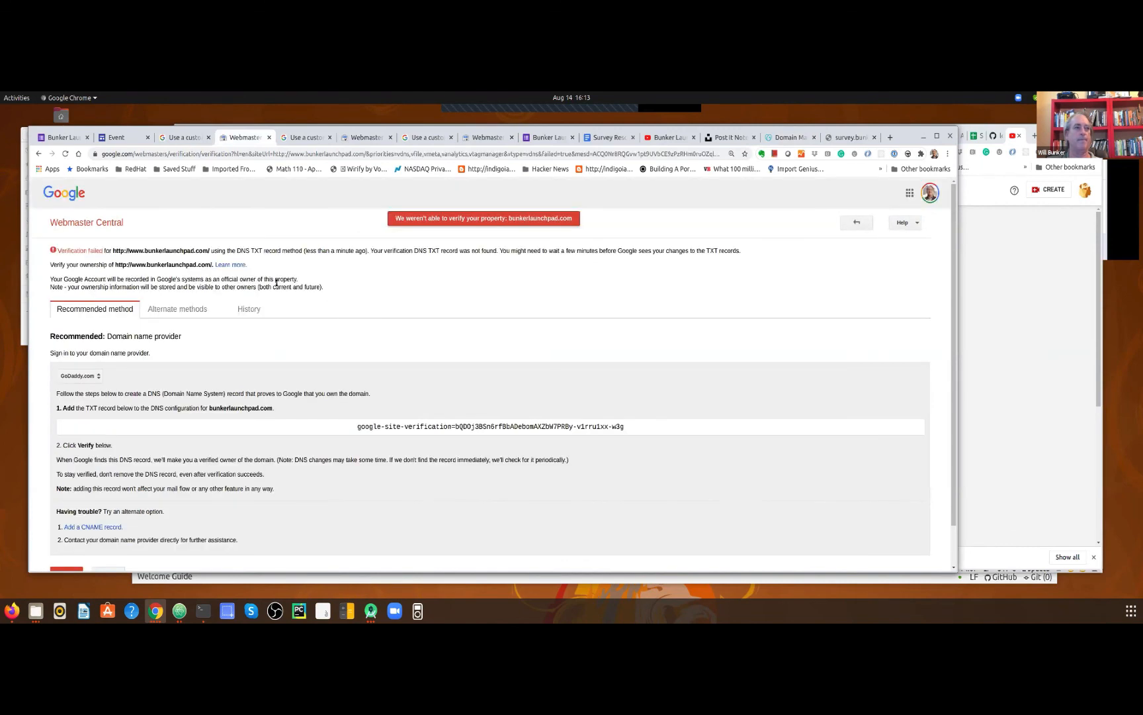
pyautogui.click(185, 312)
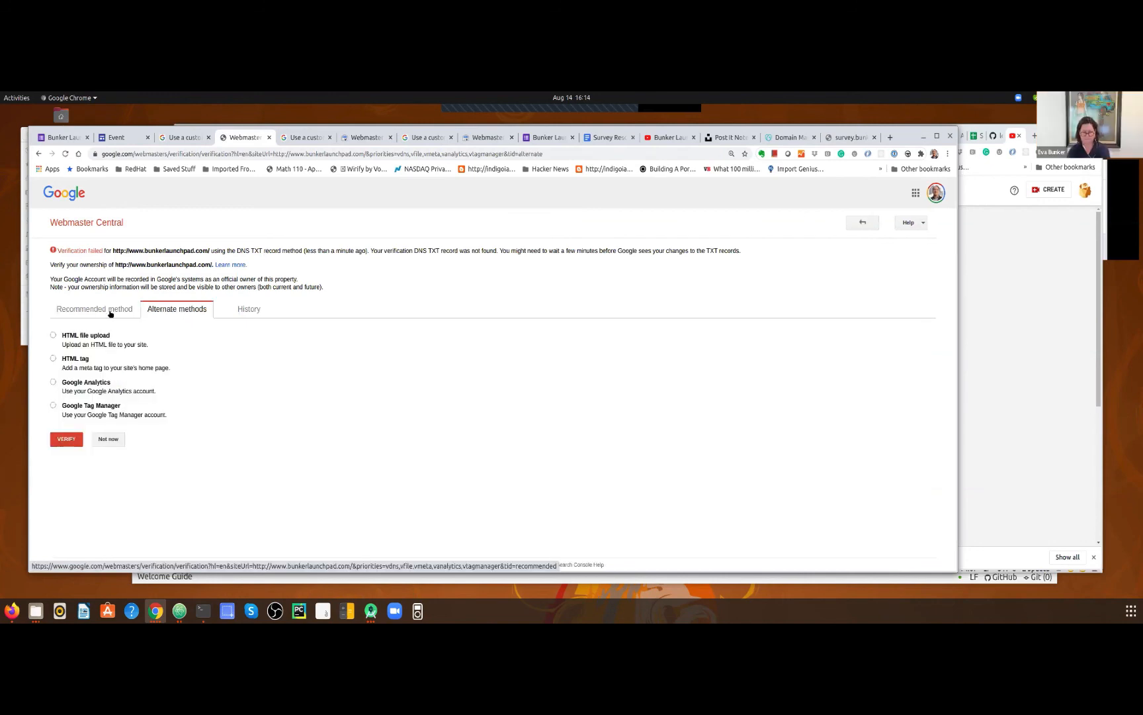
pyautogui.click(108, 311)
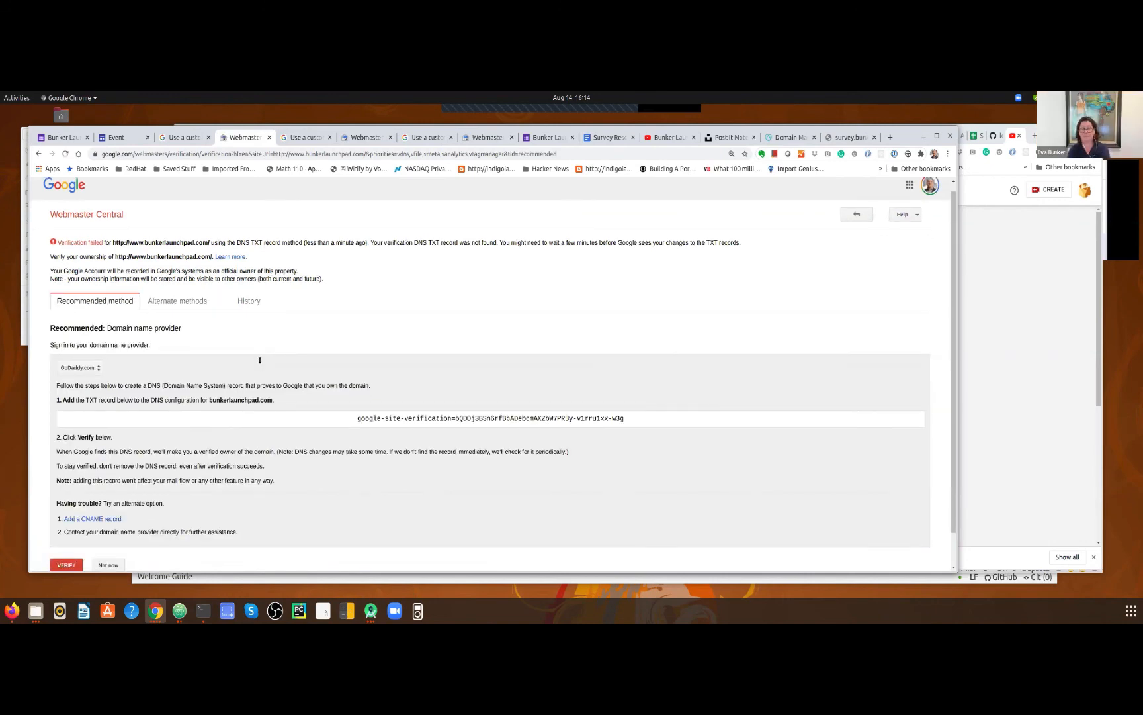
pyautogui.scroll(-2, 260, 362)
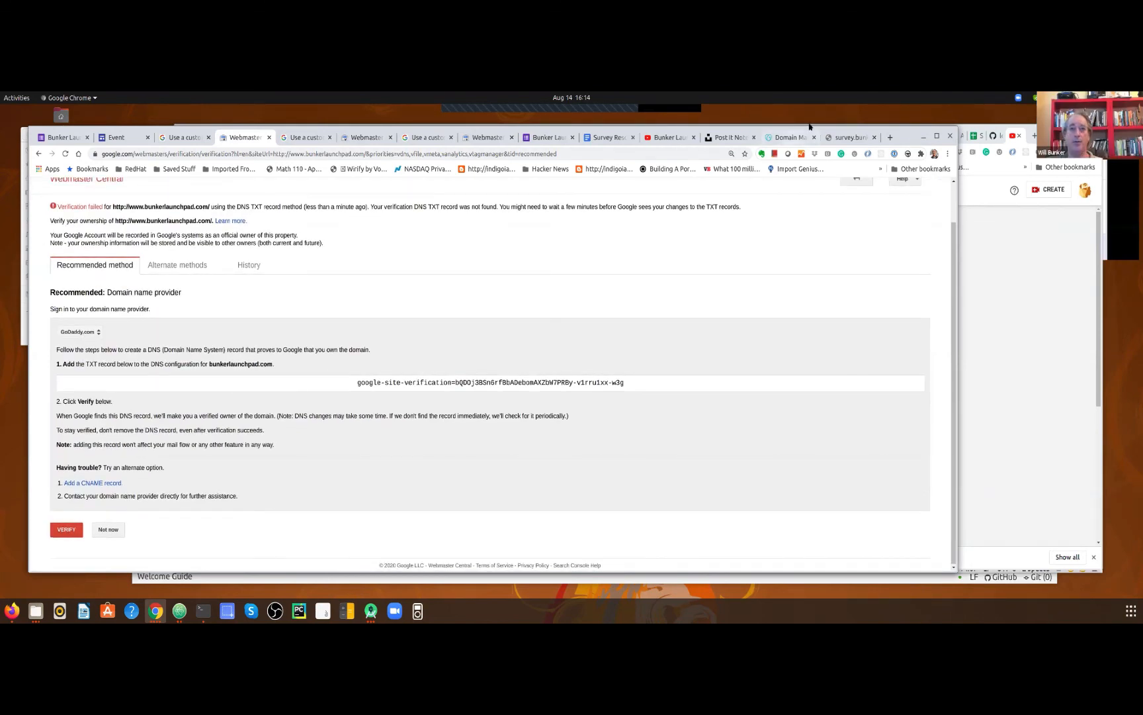
# In the GoDaddy DNS records, set the site verification TXT record's TTL to a custom 600 seconds and save it
pyautogui.click(789, 137)
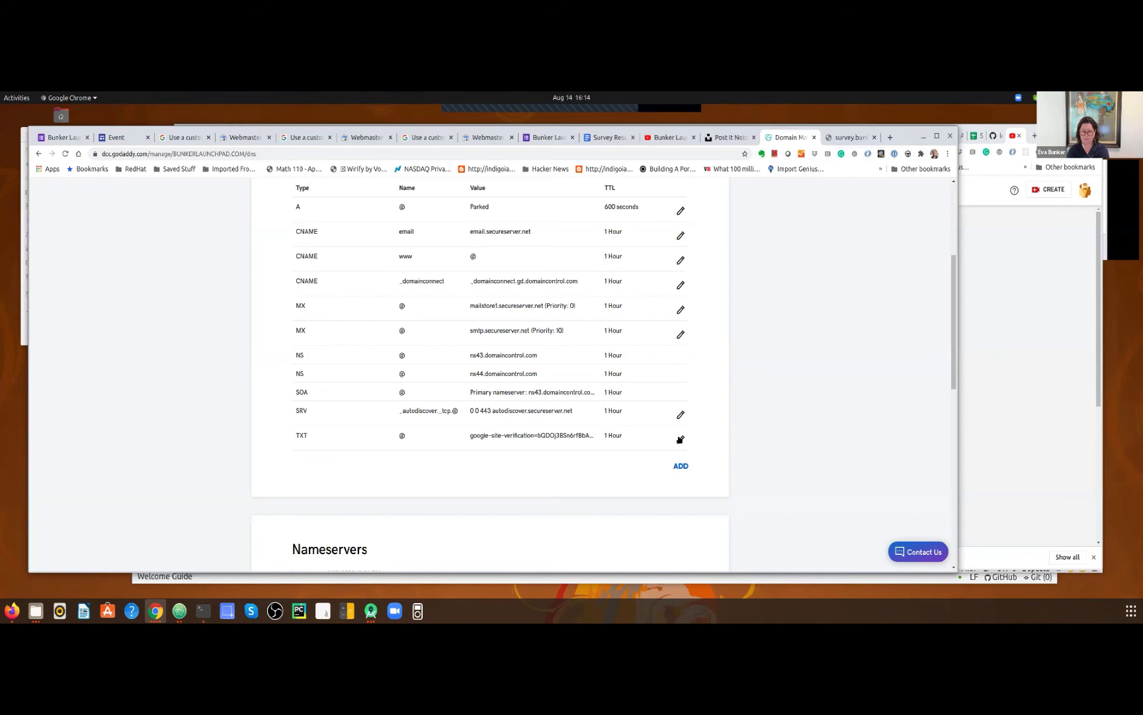
pyautogui.click(681, 439)
pyautogui.click(569, 485)
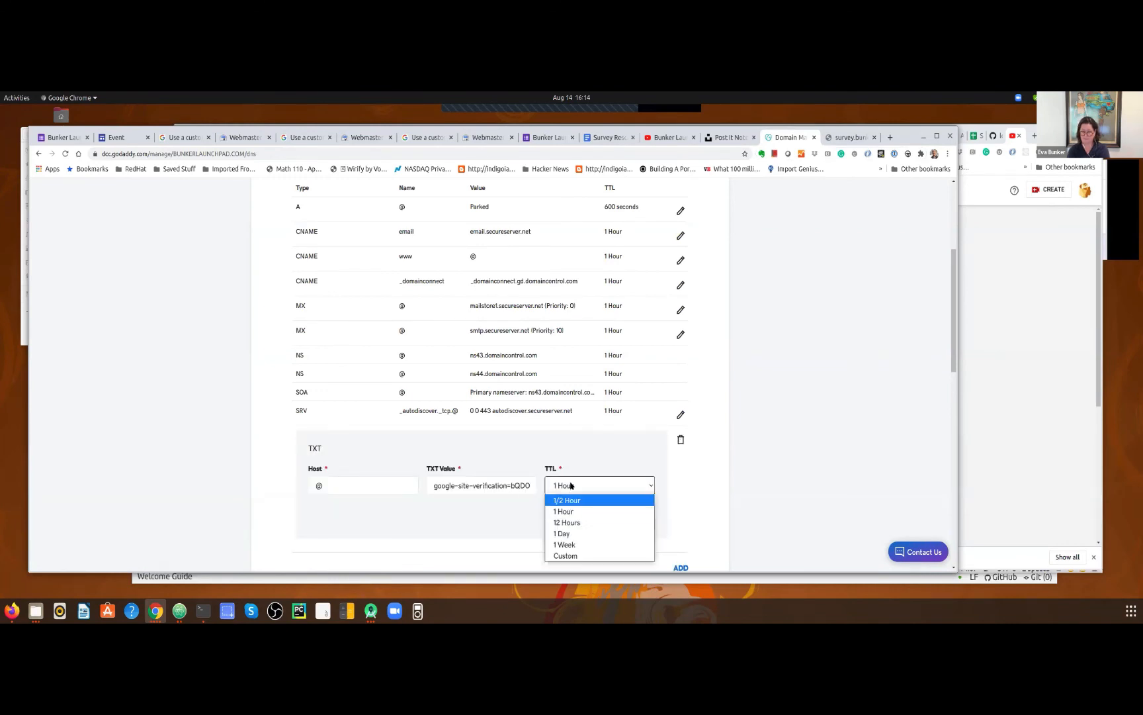
pyautogui.click(584, 556)
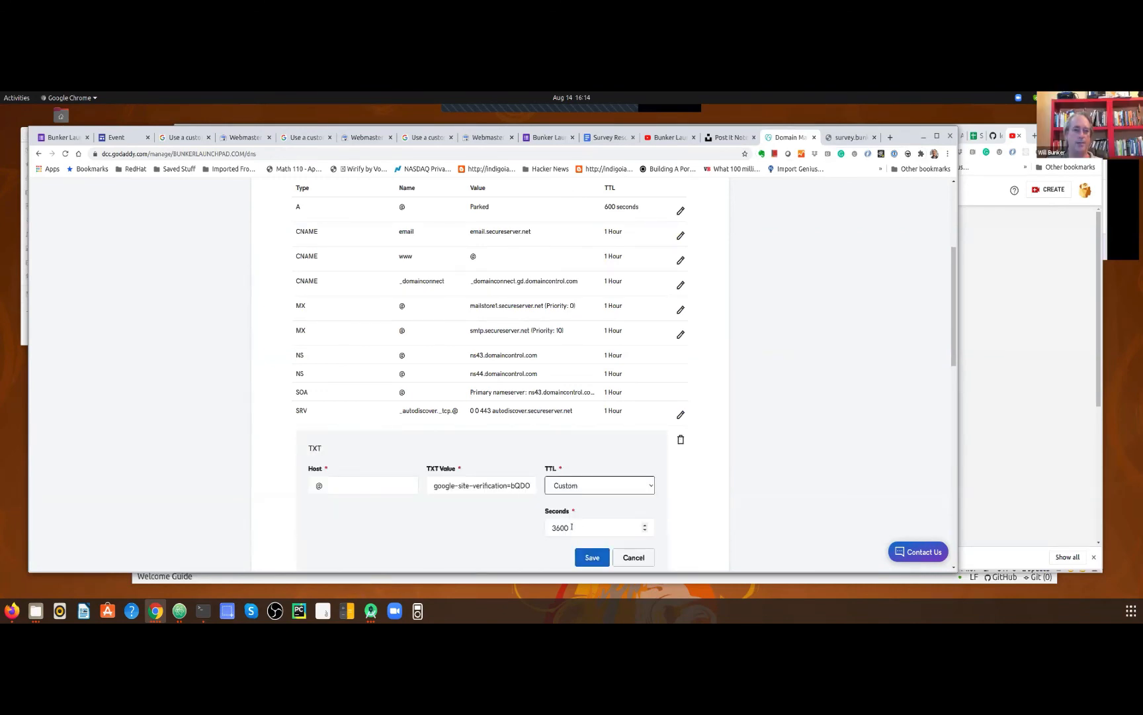
pyautogui.press('Tab')
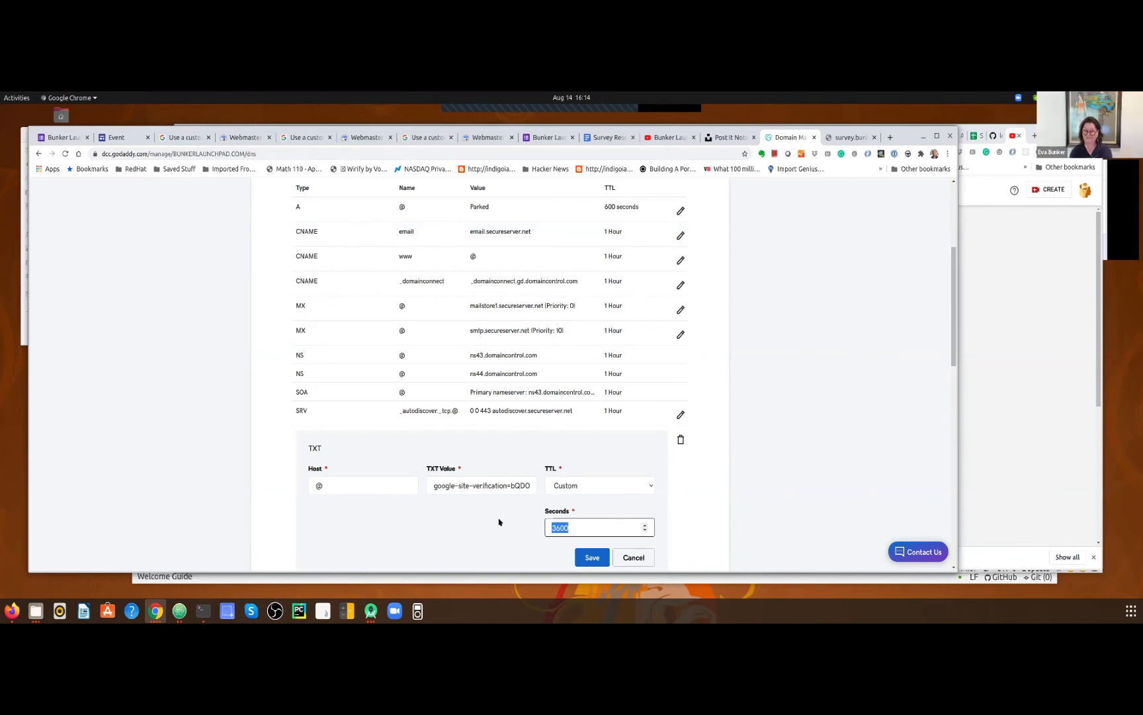
pyautogui.write('600')
pyautogui.click(590, 557)
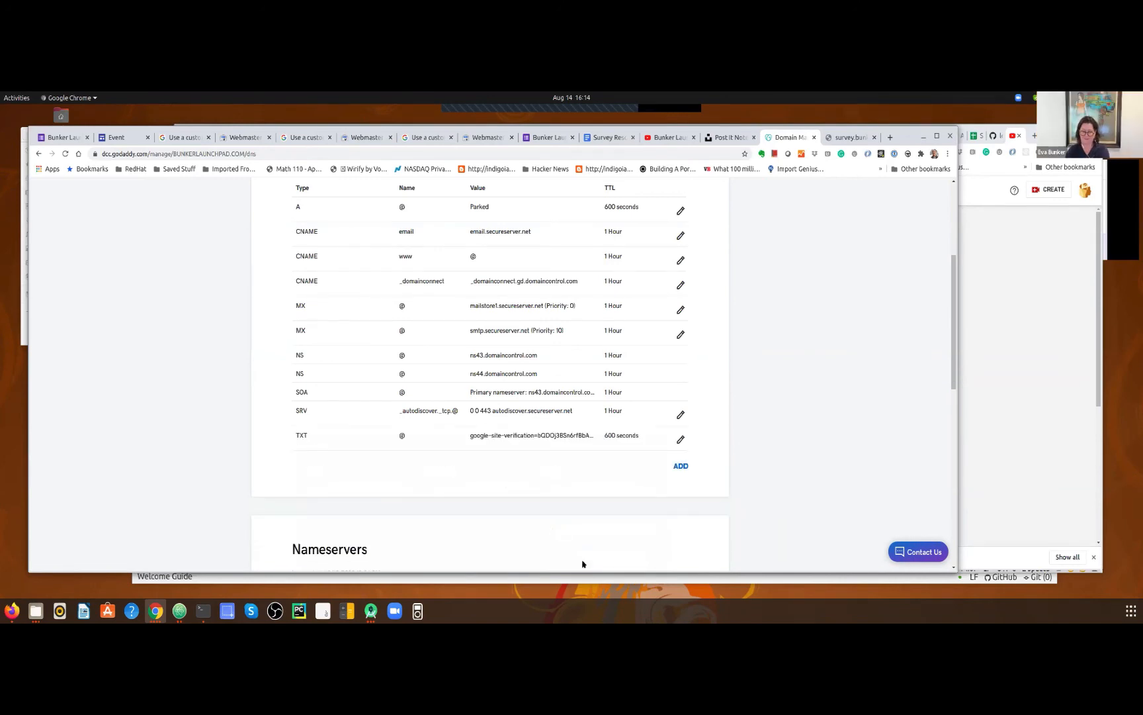
# Return to Webmaster Central, verify ownership of bunkerlaunchpad.com again and open the list of verified properties
pyautogui.click(245, 137)
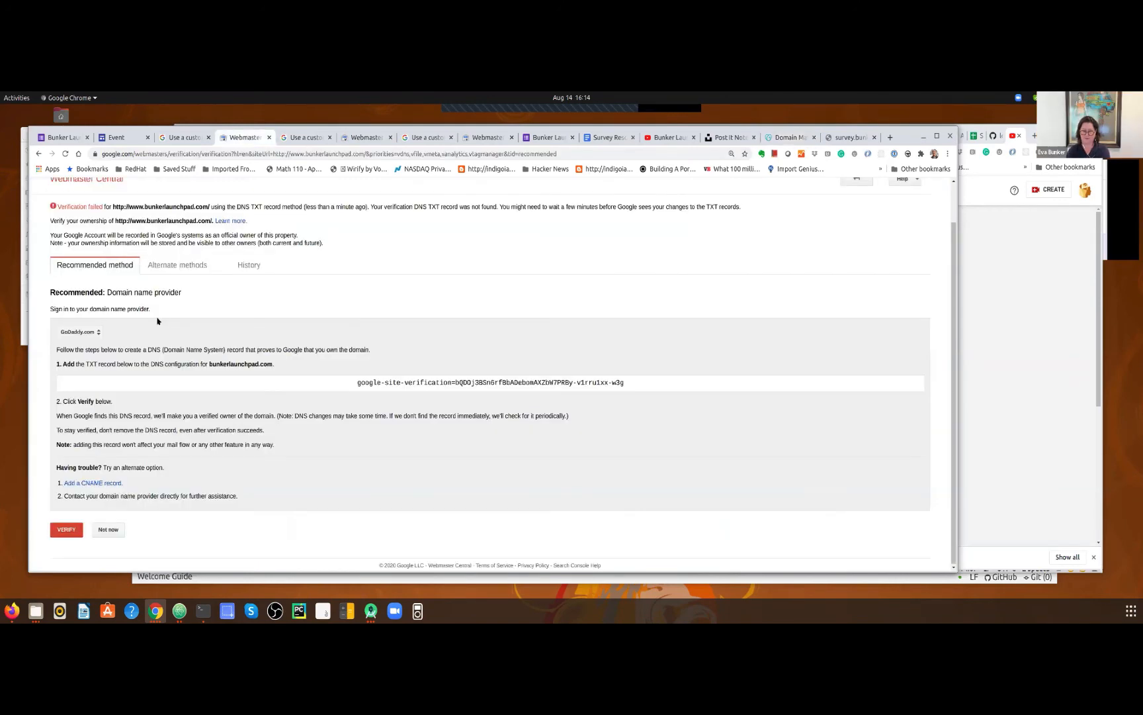
pyautogui.click(80, 531)
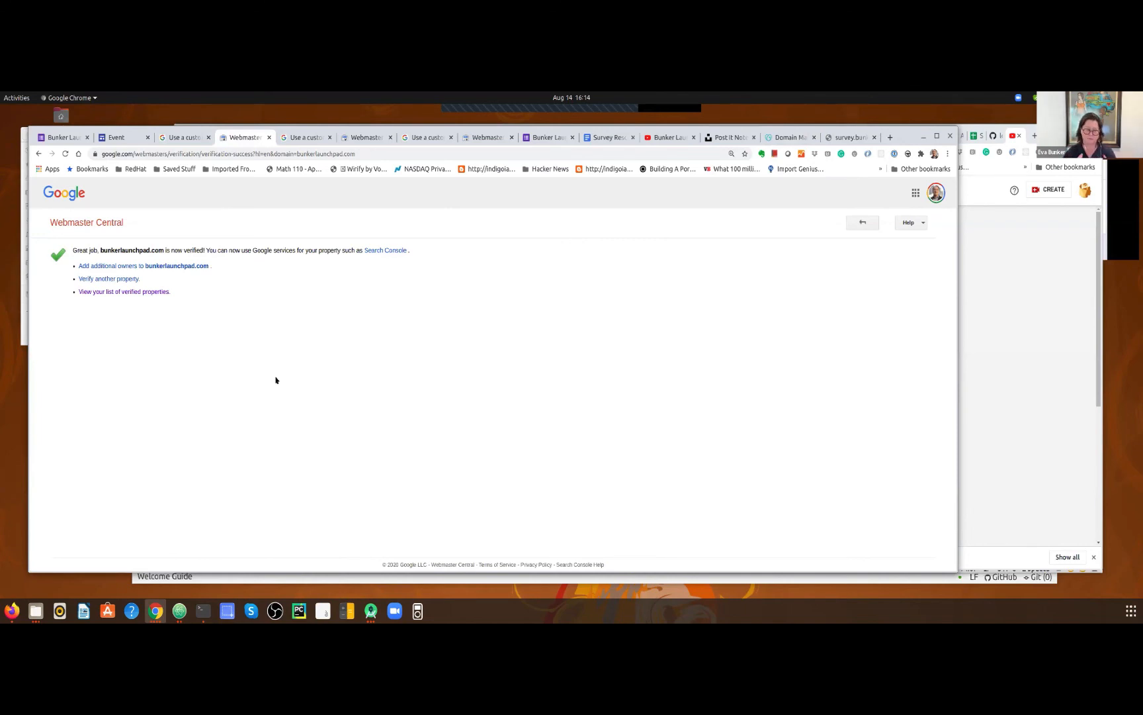
pyautogui.click(183, 137)
pyautogui.click(236, 137)
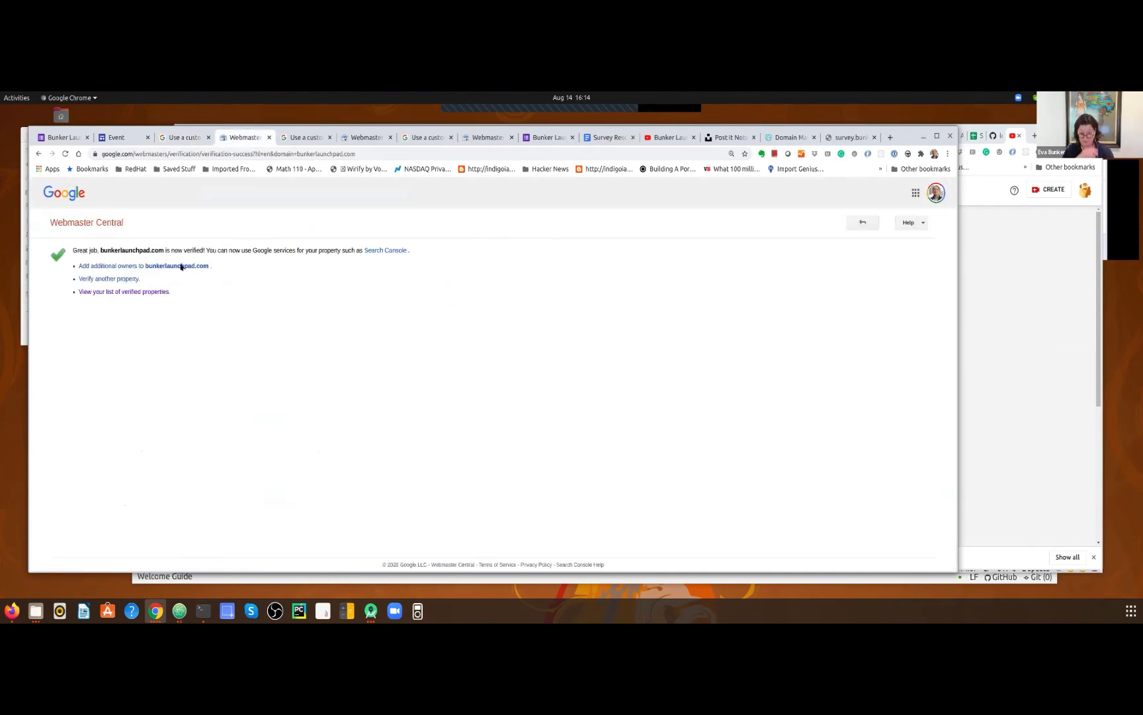
pyautogui.click(125, 293)
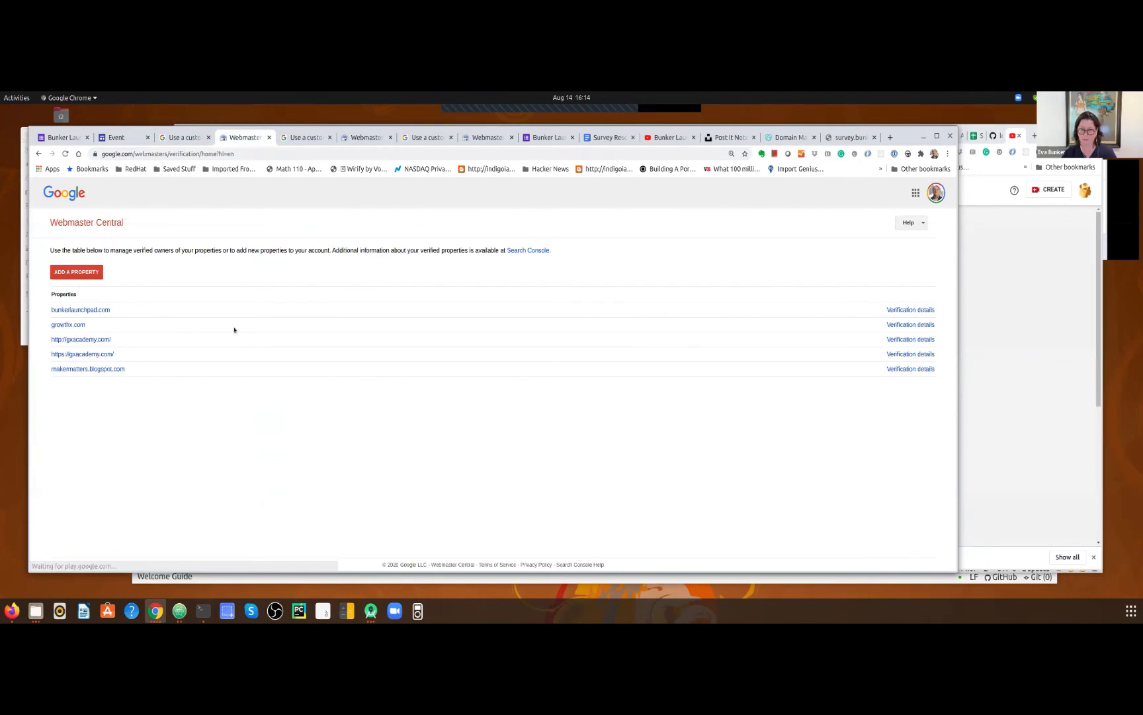
# Copy the host name ghs.googlehosted.com from Step 2 of the custom URL help article and switch to the GoDaddy DNS records
pyautogui.click(179, 140)
pyautogui.scroll(-5, 330, 358)
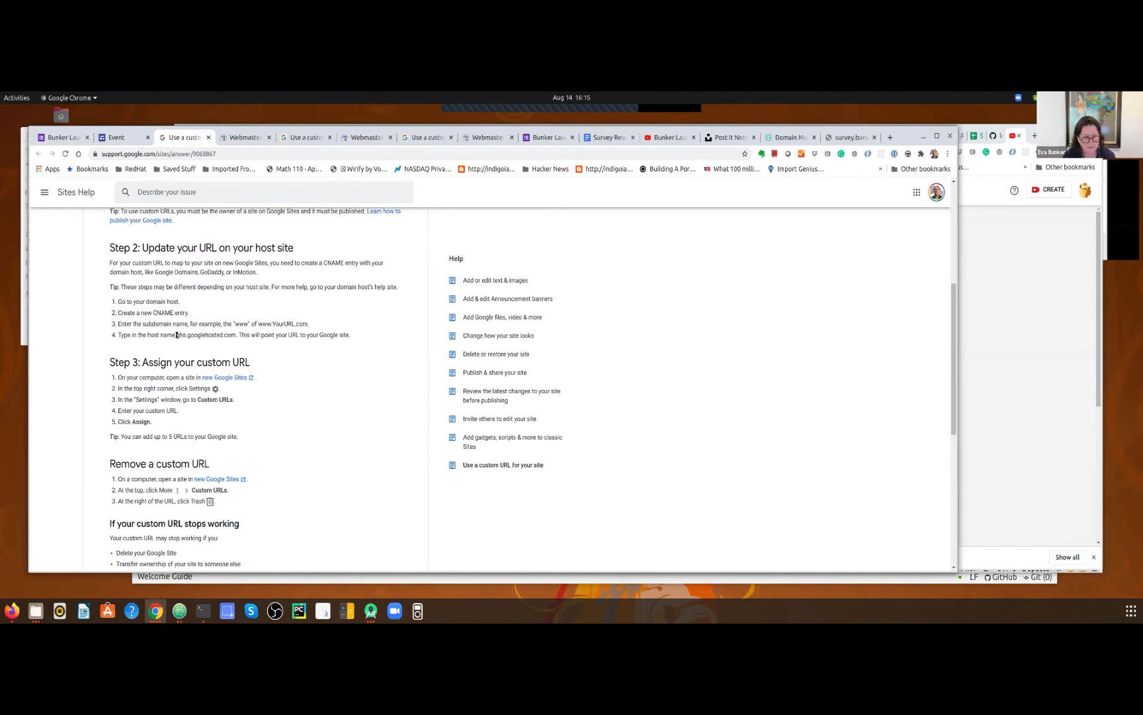
pyautogui.moveTo(177, 335); pyautogui.dragTo(236, 336)
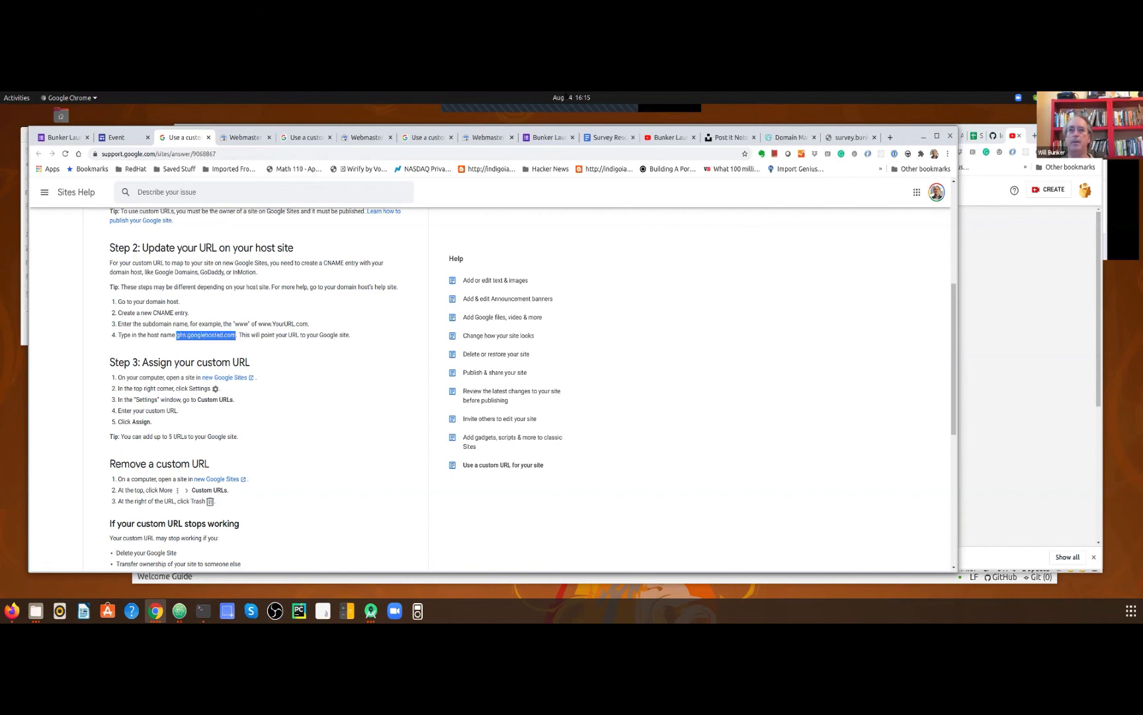
pyautogui.click(793, 137)
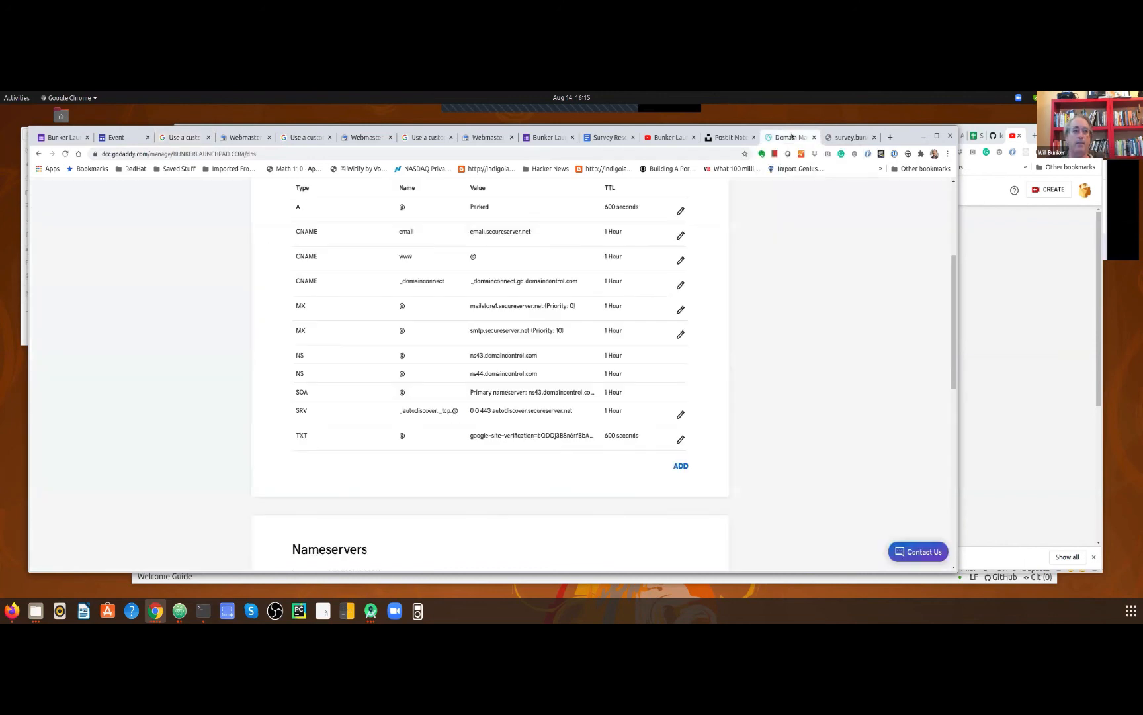
# Start a new CNAME record with host survey that points to ghs.googlehosted.com
pyautogui.click(681, 467)
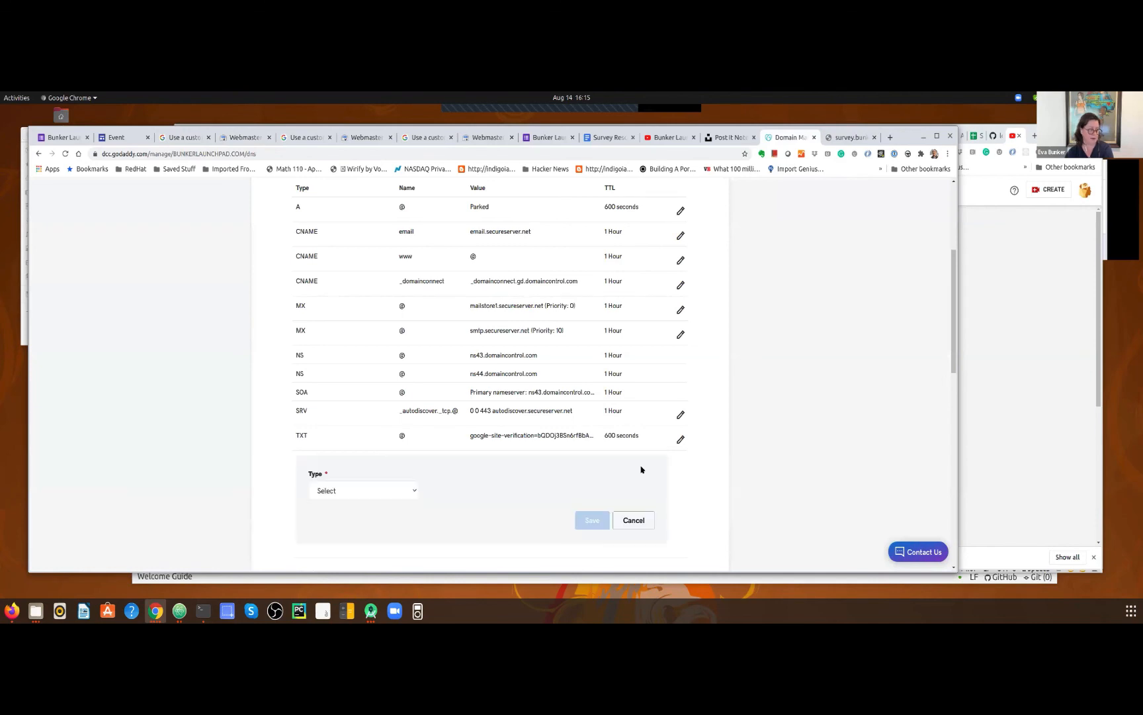
pyautogui.click(350, 496)
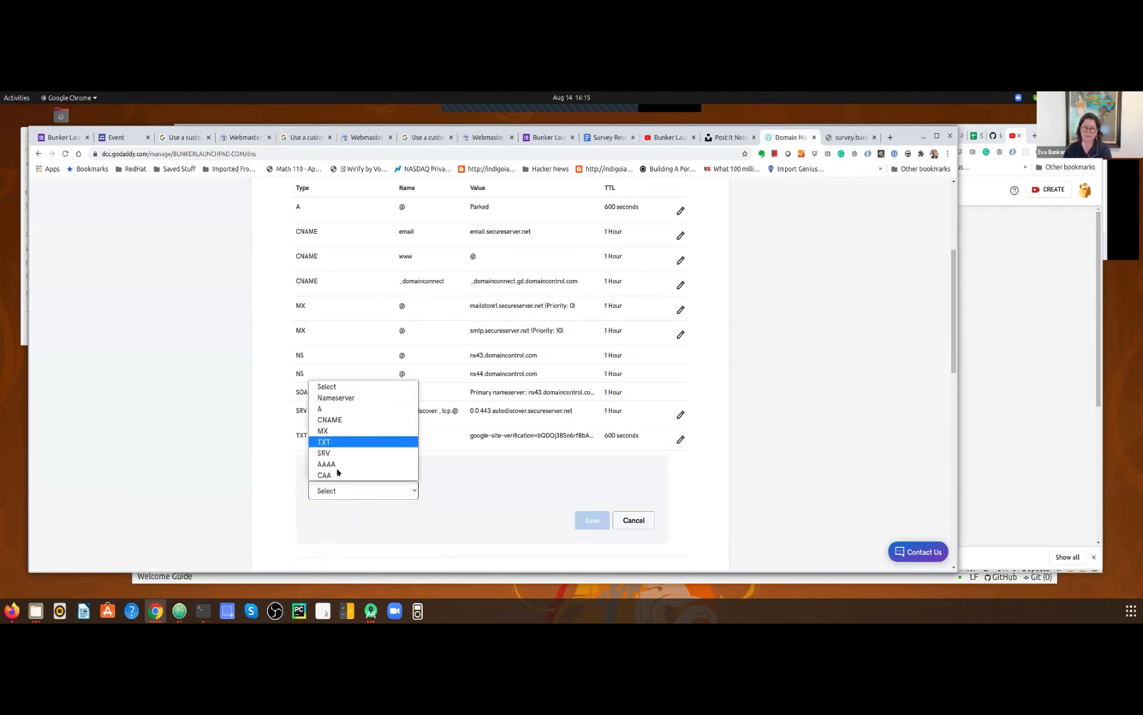
pyautogui.click(332, 422)
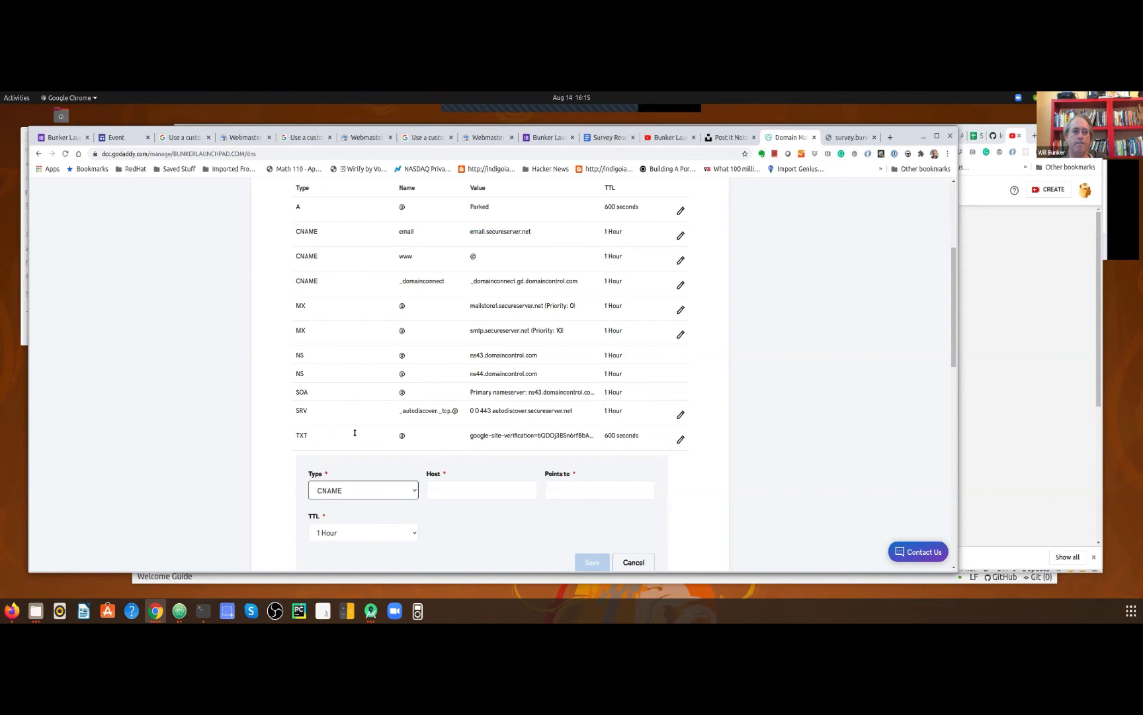
pyautogui.click(452, 492)
pyautogui.write('survey')
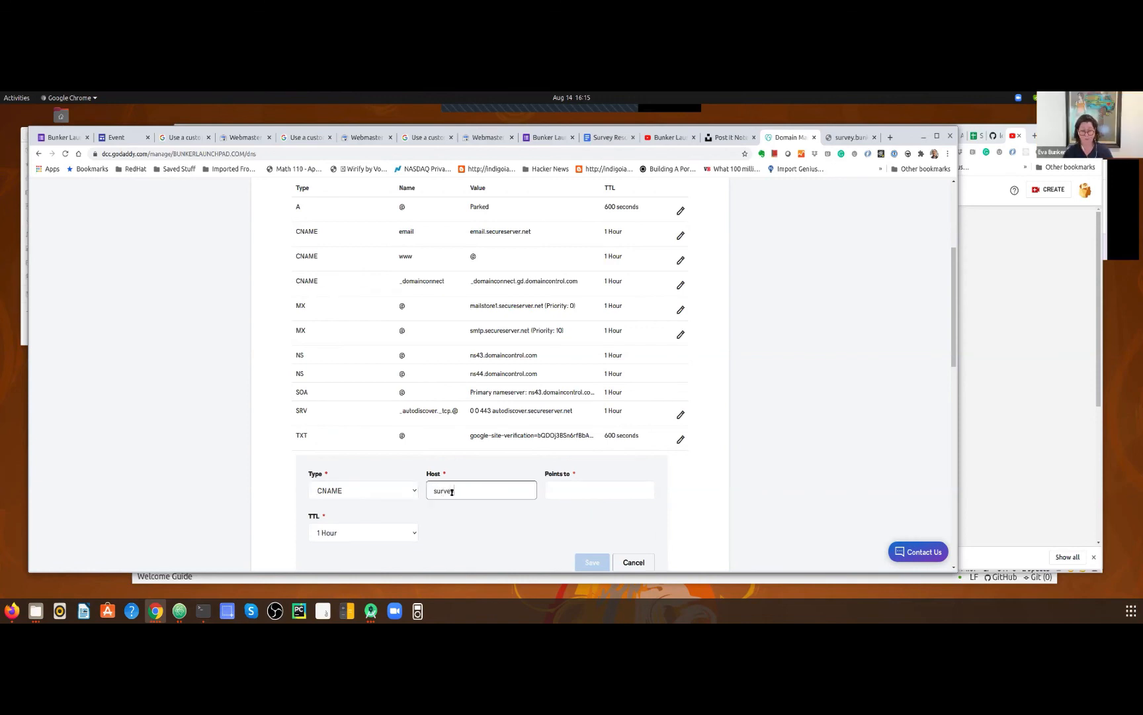
pyautogui.press('Tab')
pyautogui.hotkey('ctrl', 'v')
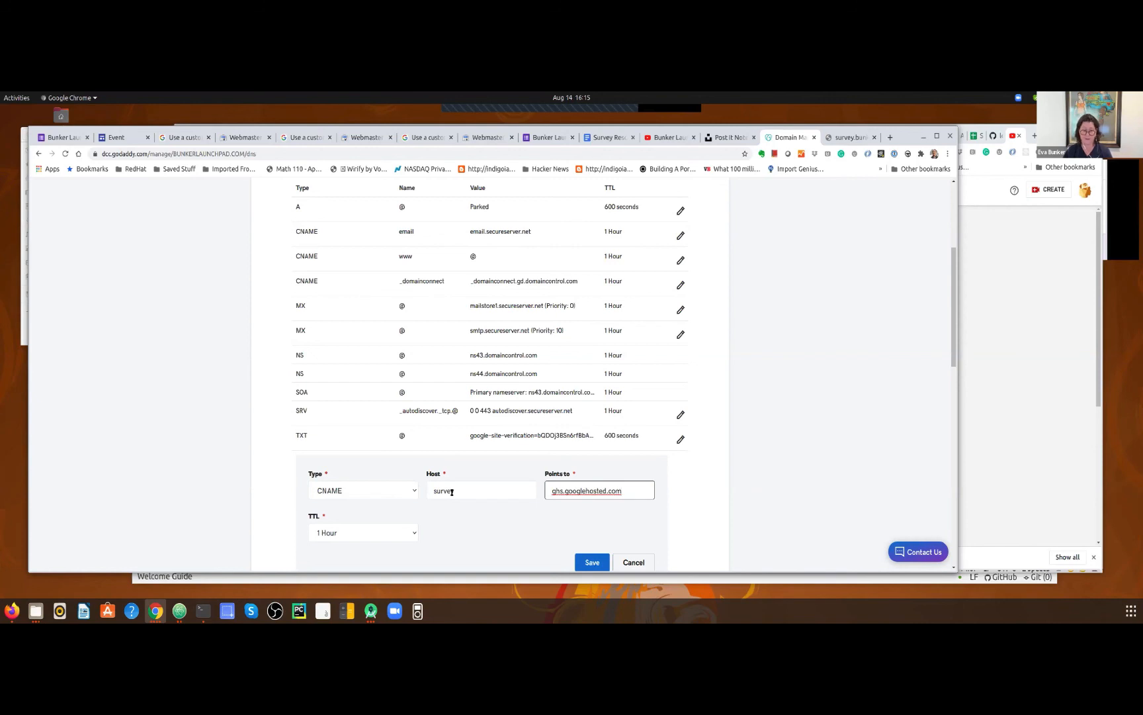
pyautogui.scroll(-1, 515, 525)
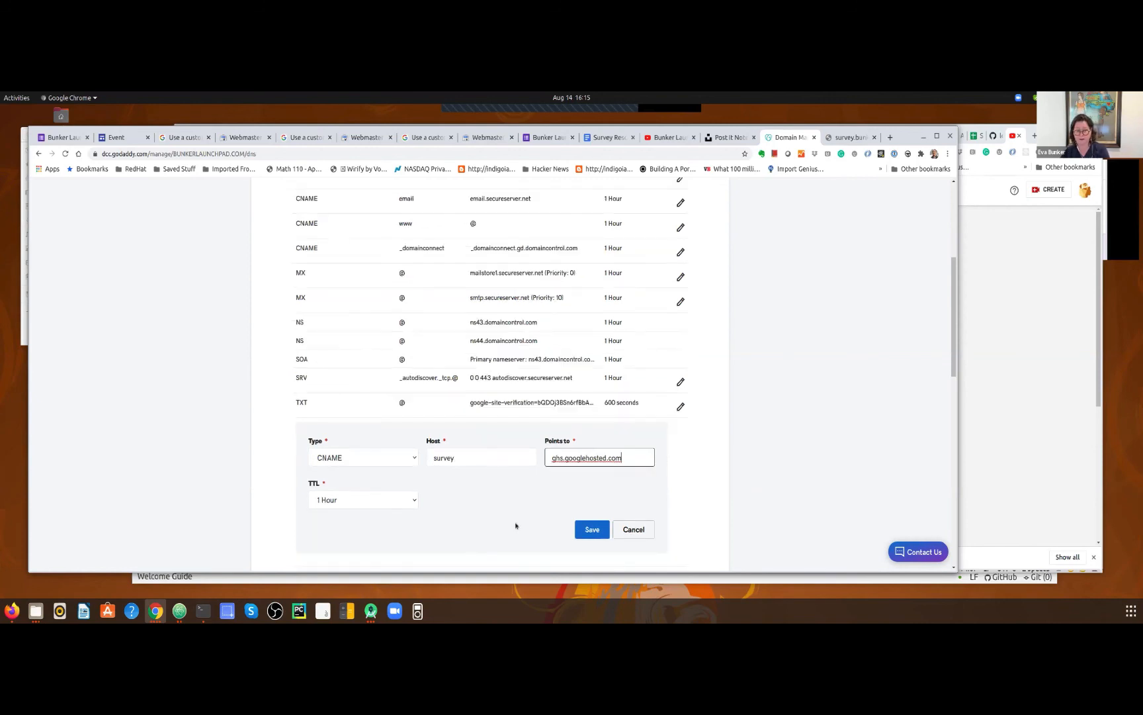
pyautogui.scroll(-1, 516, 525)
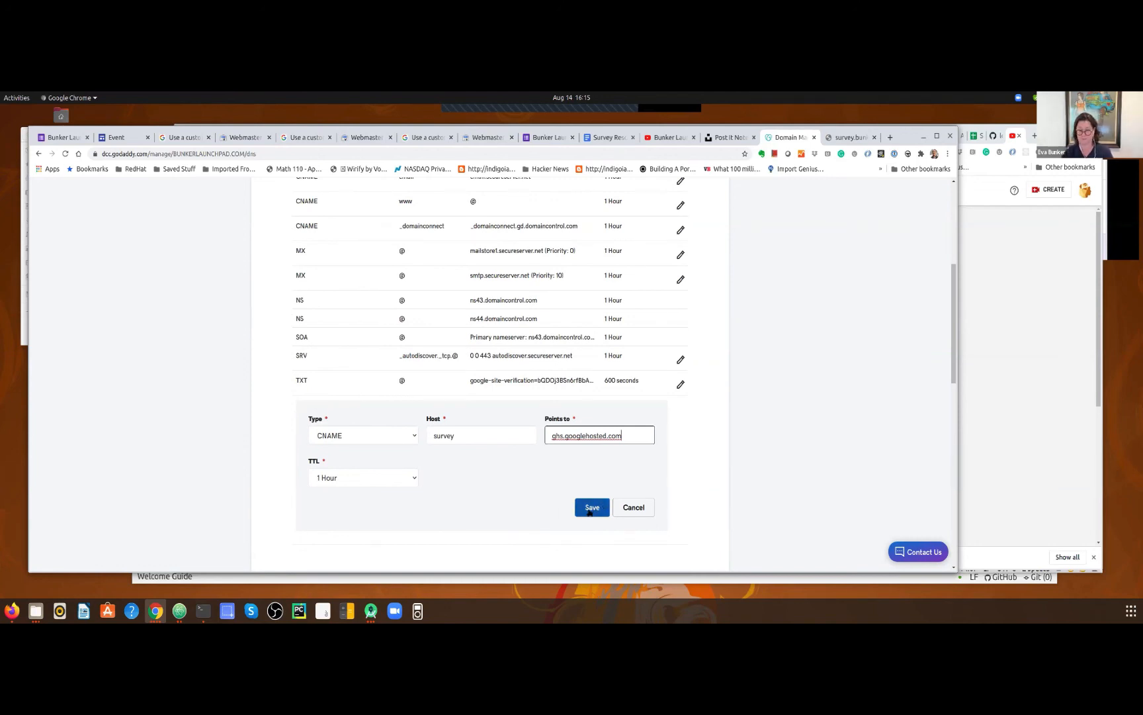
# Set the survey CNAME record's TTL to a custom 600 seconds and save the record
pyautogui.click(403, 476)
pyautogui.click(352, 537)
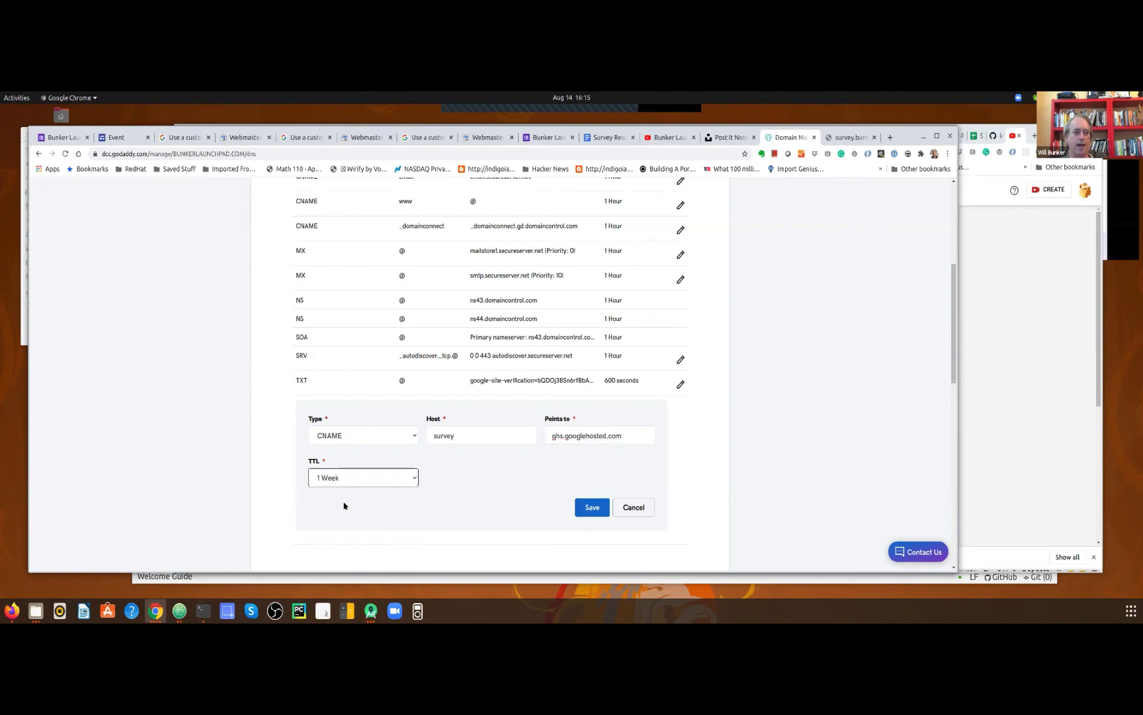
pyautogui.click(346, 479)
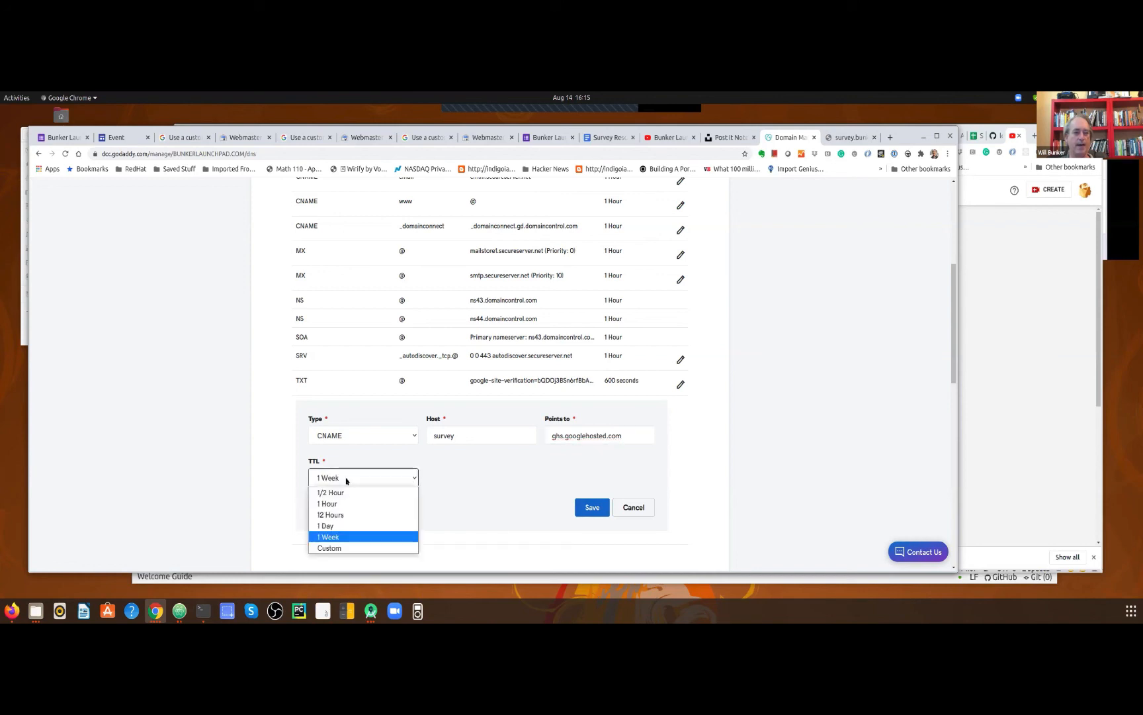
pyautogui.click(354, 550)
pyautogui.click(454, 477)
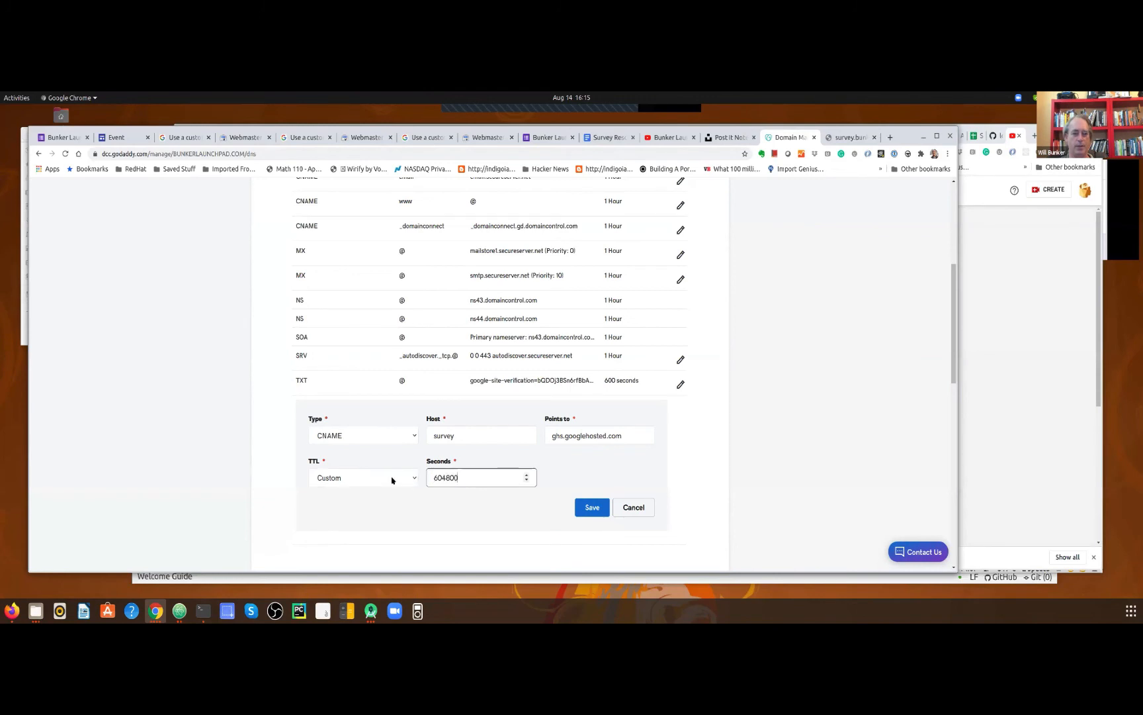
pyautogui.hotkey('ctrl', 'a')
pyautogui.write('600')
pyautogui.click(588, 505)
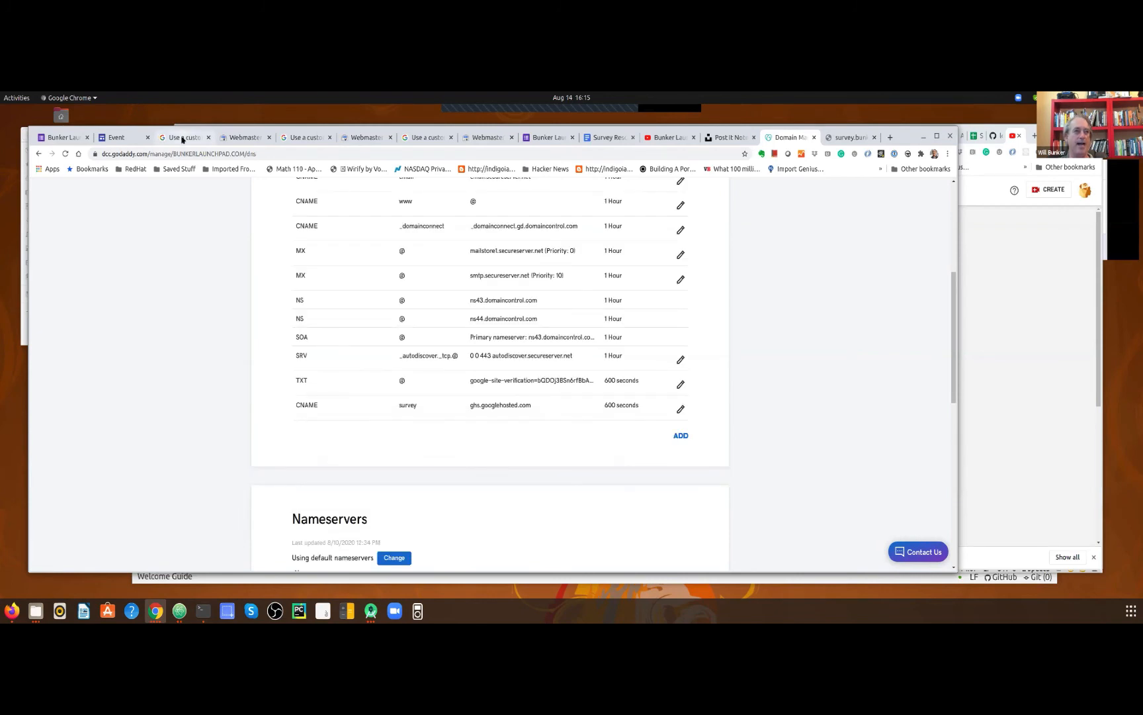
# Read Step 3 on assigning the custom URL in the help article and return to the Google Sites editor
pyautogui.click(182, 137)
pyautogui.scroll(-2, 274, 346)
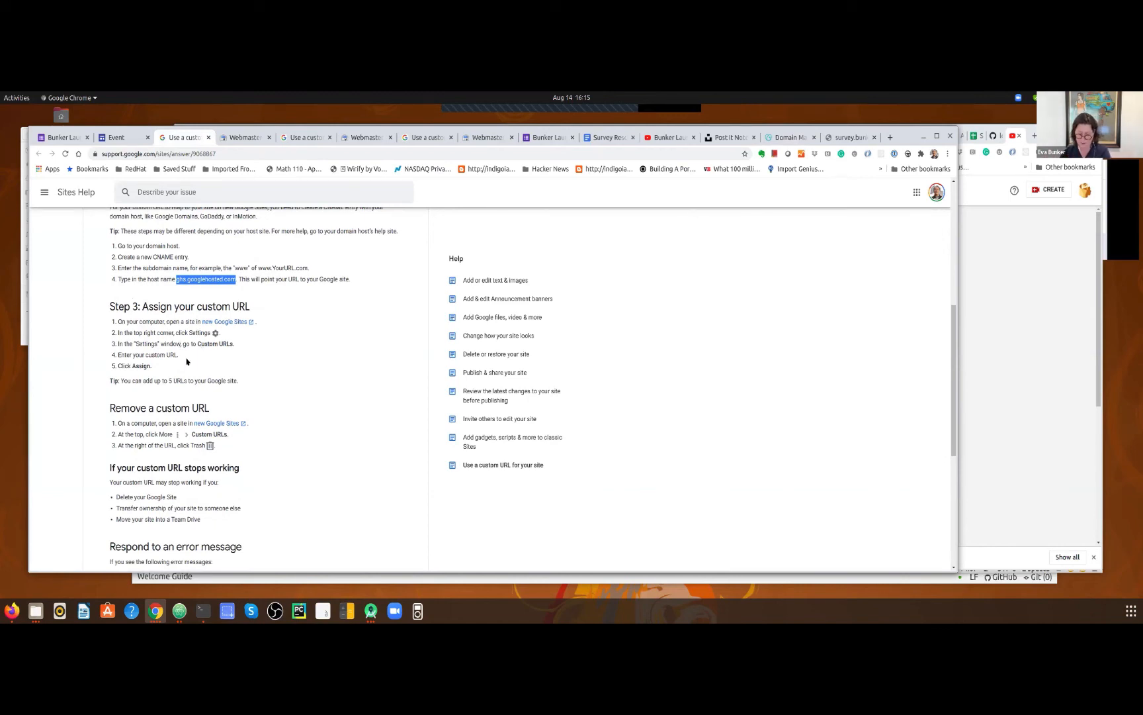
pyautogui.click(116, 139)
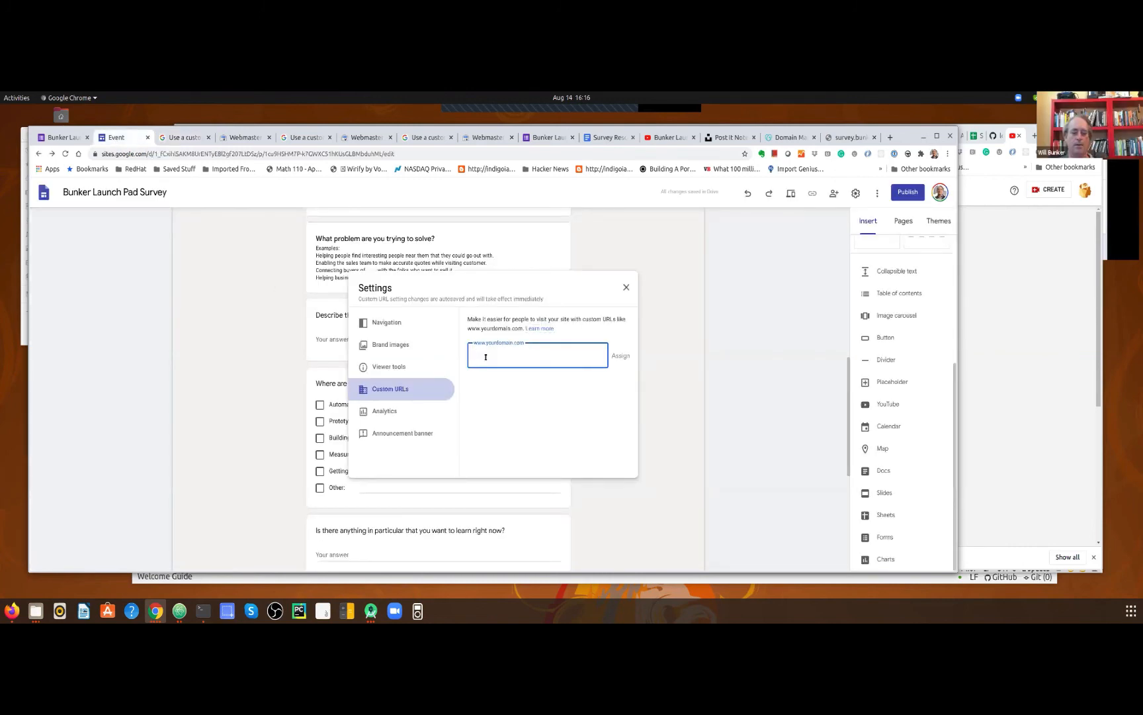
pyautogui.write('survey.')
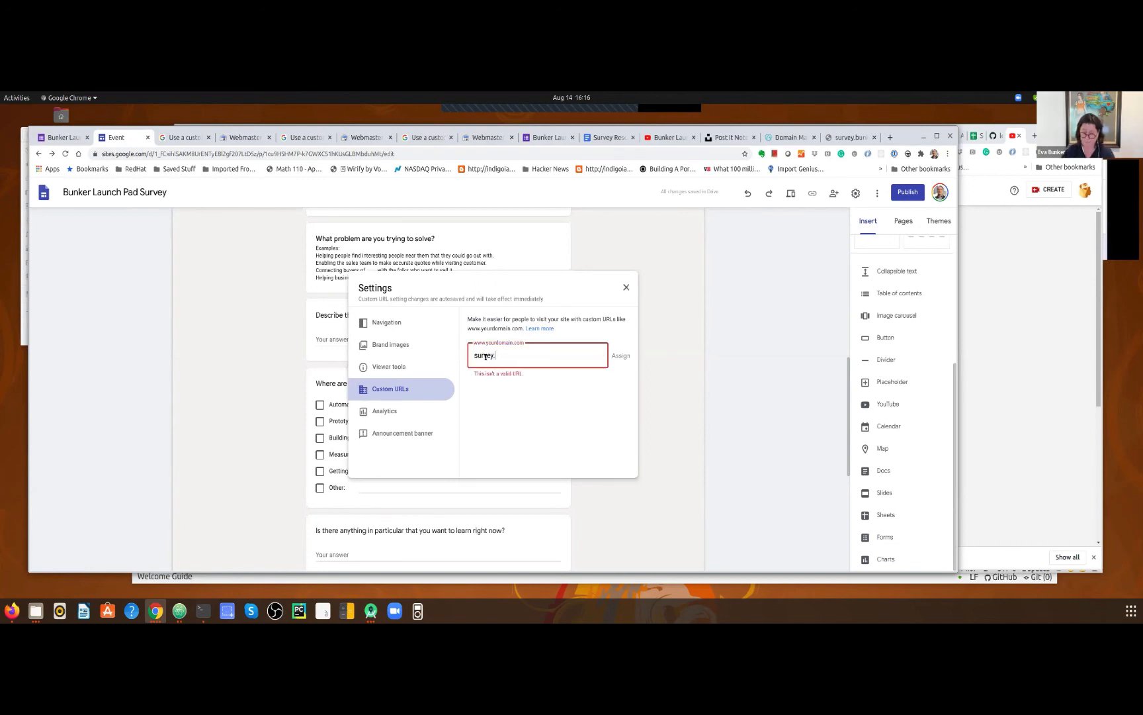
pyautogui.write('bunkerlaun')
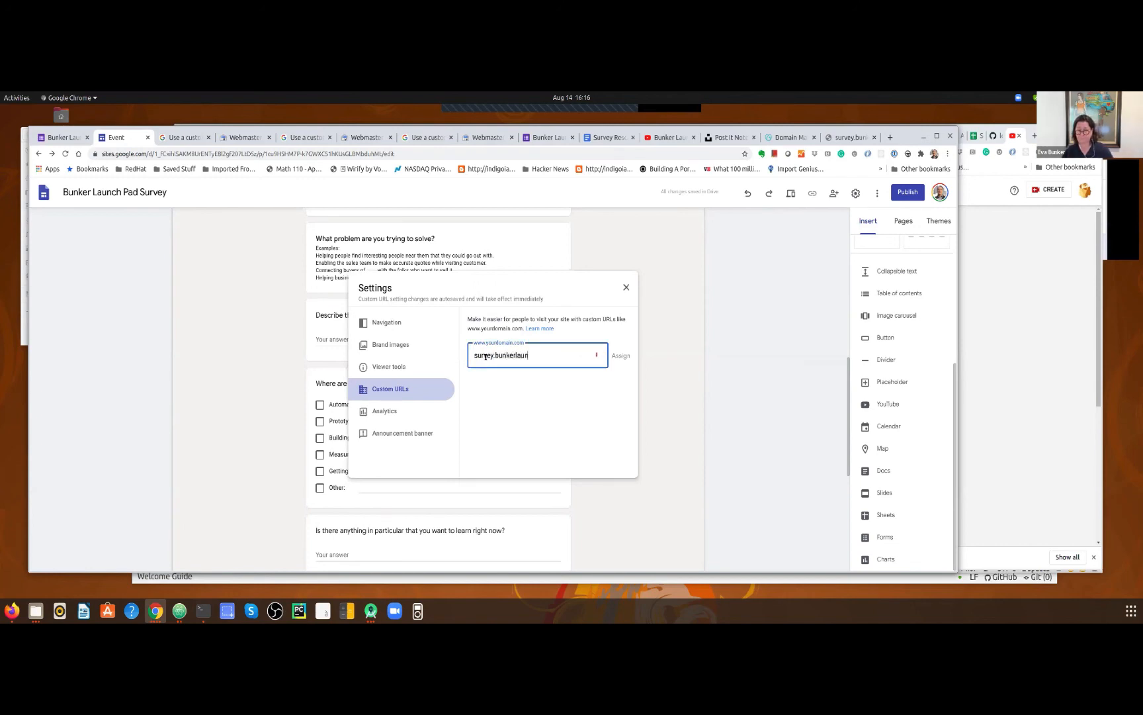
pyautogui.write('chpad.com')
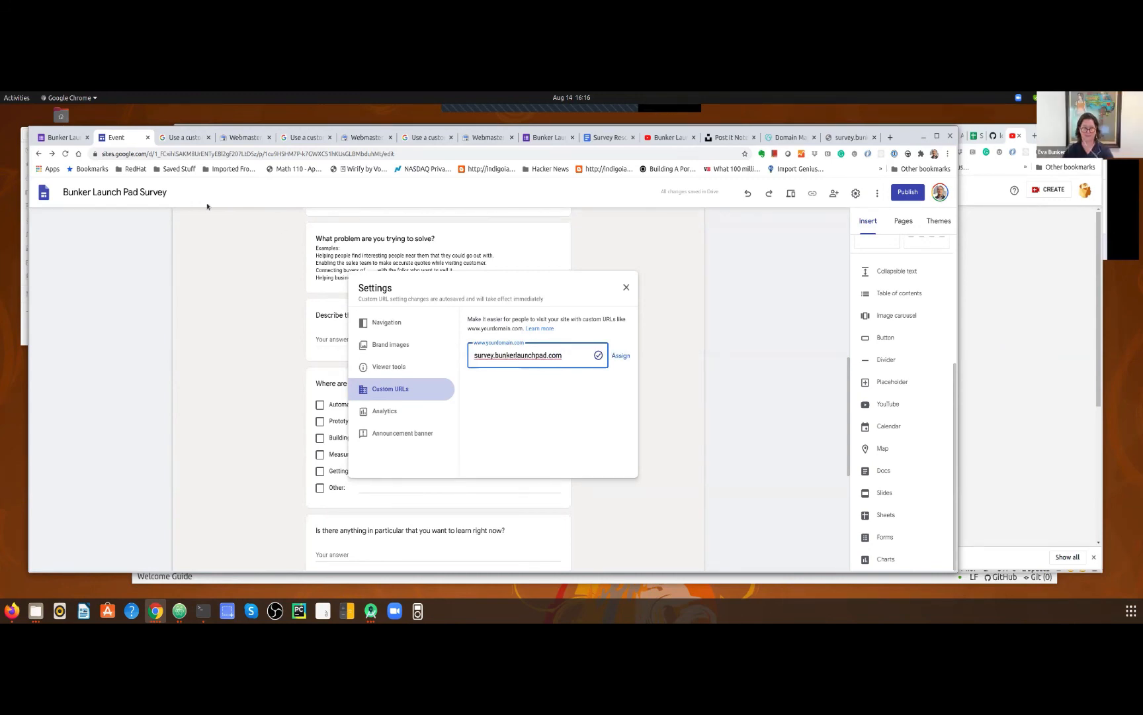
pyautogui.click(627, 287)
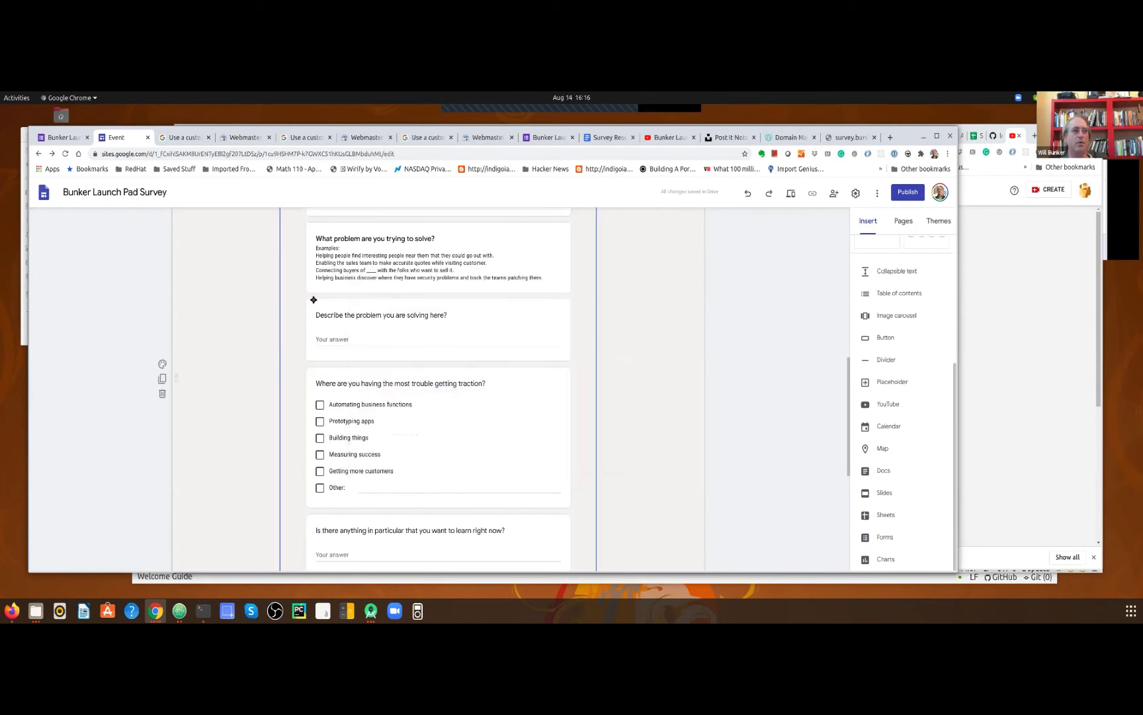
pyautogui.scroll(2, 314, 299)
pyautogui.scroll(5, 314, 300)
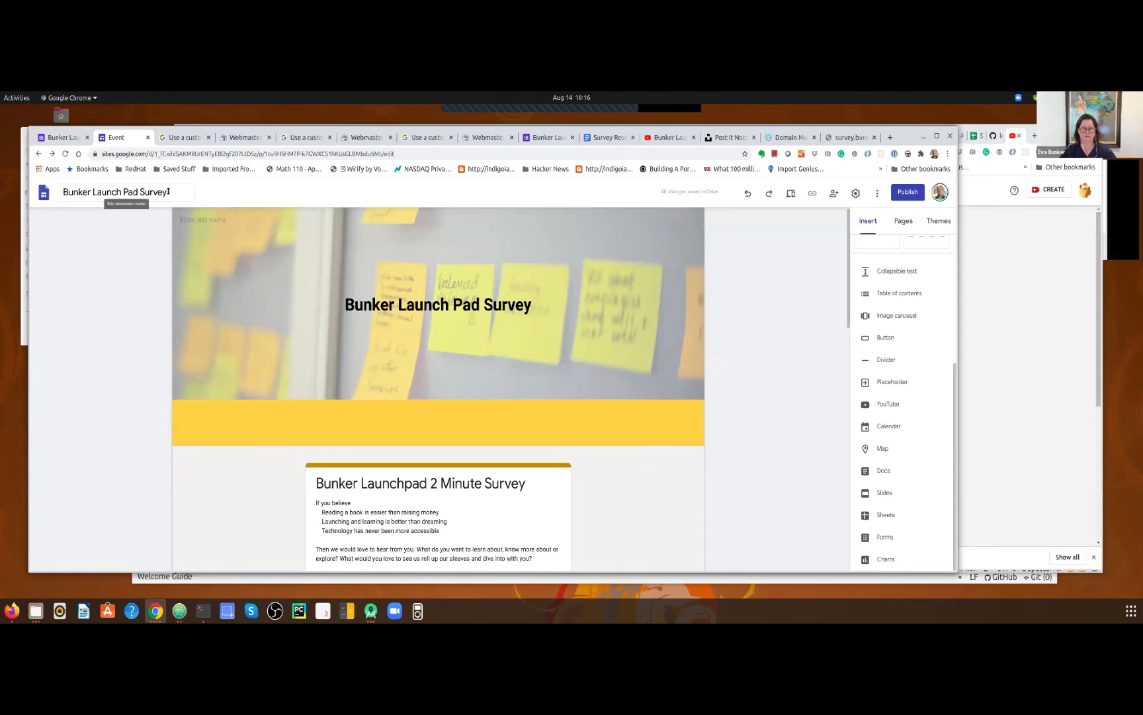
# Assign survey.bunkerlaunchpad.com as the custom URL in the site's settings
pyautogui.click(854, 196)
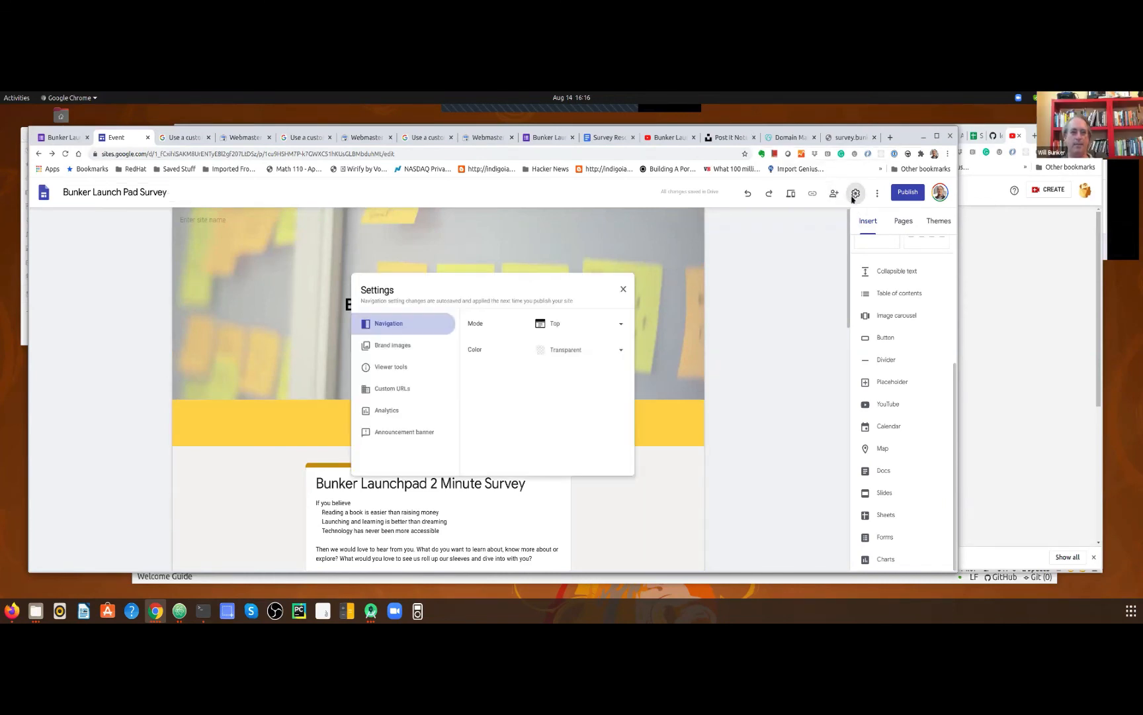
pyautogui.click(390, 390)
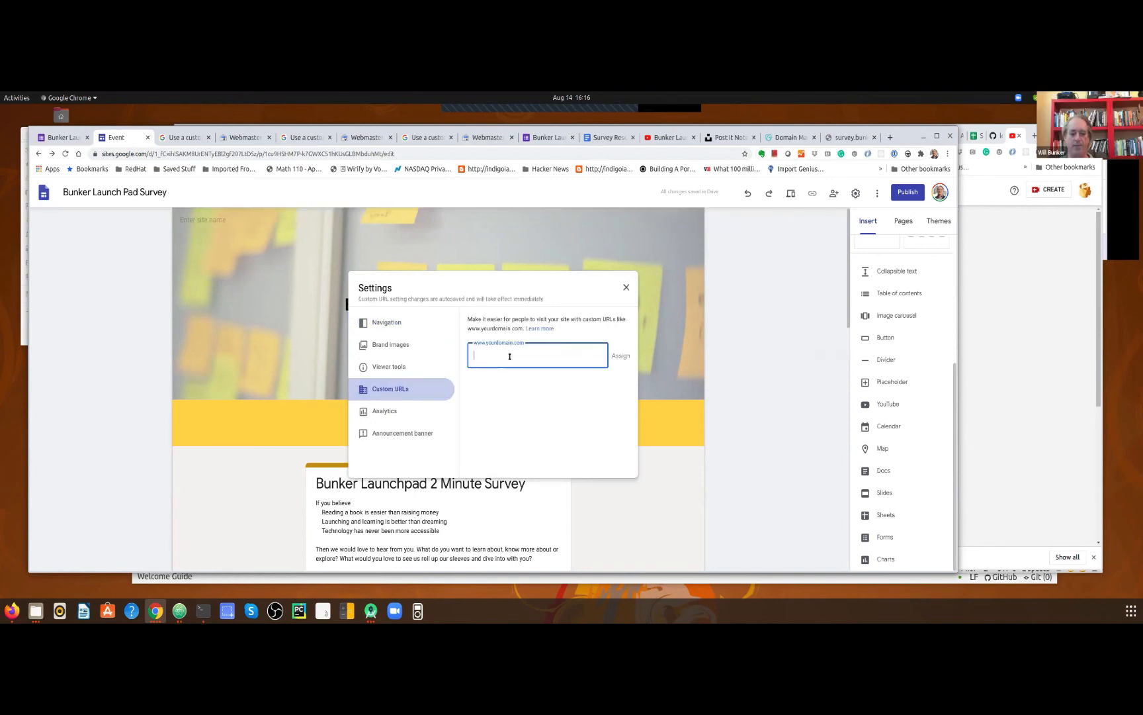
pyautogui.write('survey.bunkerlaunchpa')
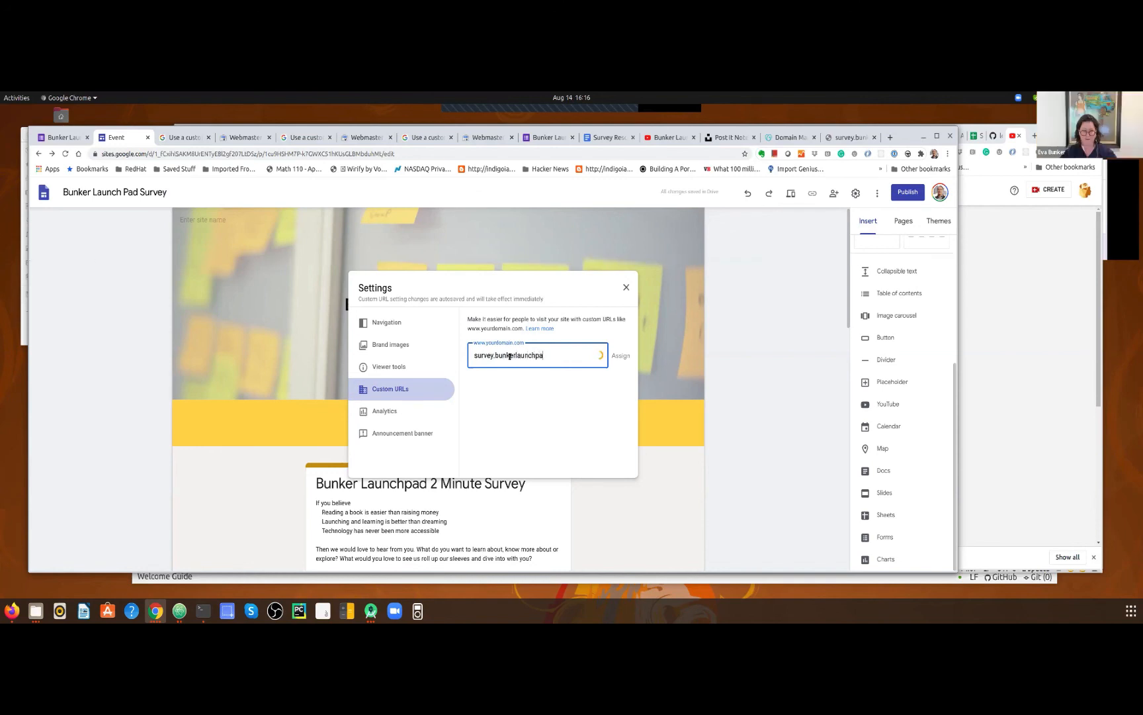
pyautogui.write('d.com')
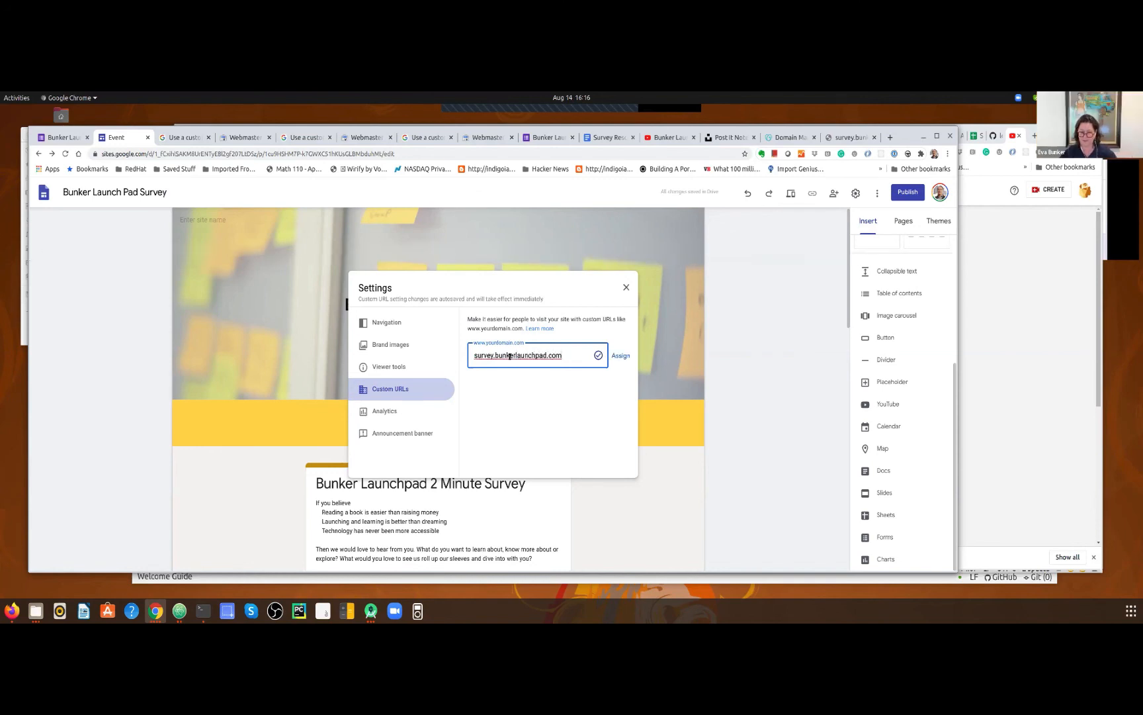
pyautogui.click(620, 357)
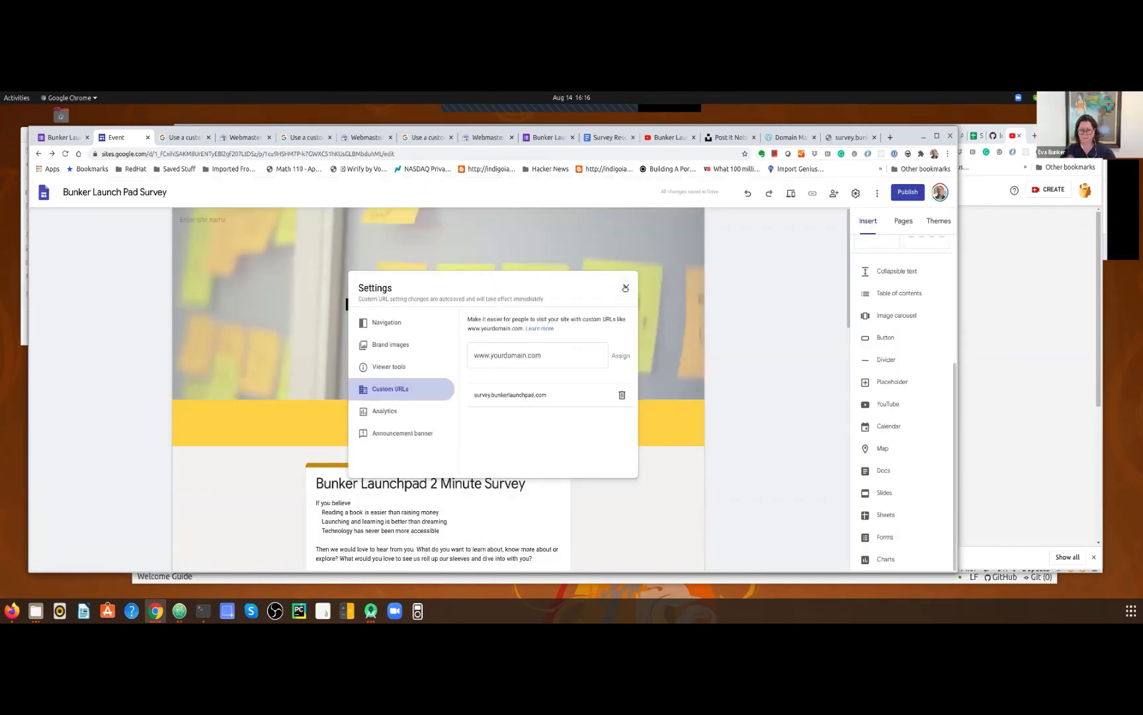
# Recheck the help article's custom URL instructions, and close the site's settings to return to the page
pyautogui.click(182, 137)
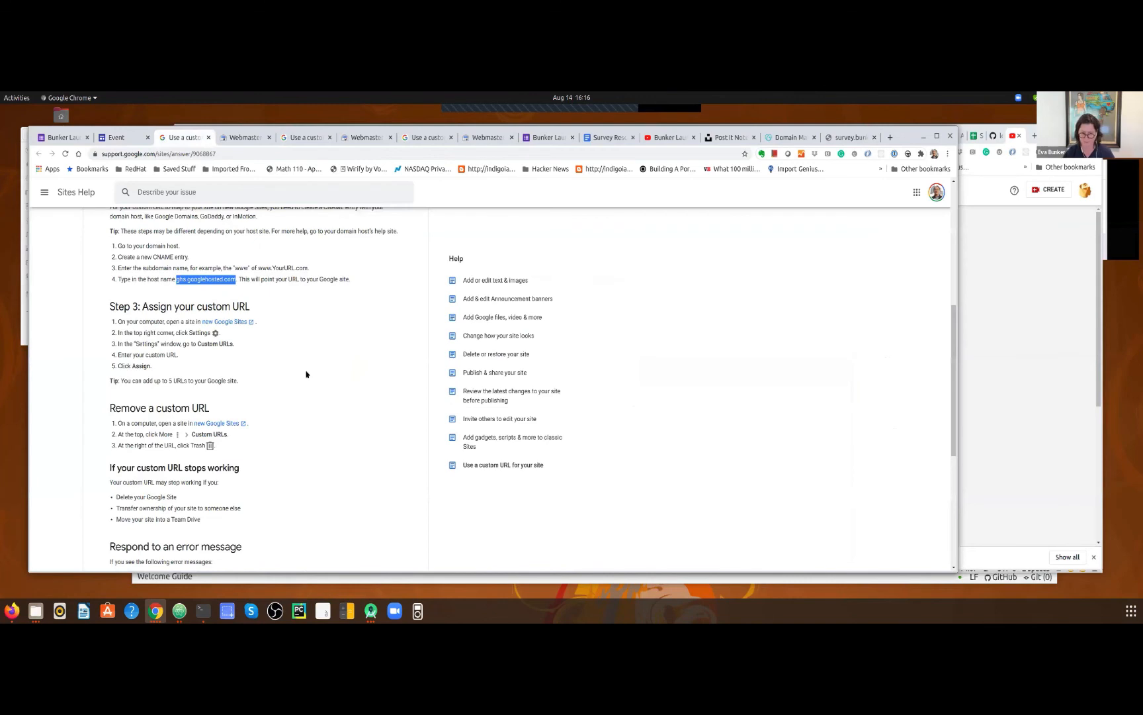
pyautogui.click(122, 137)
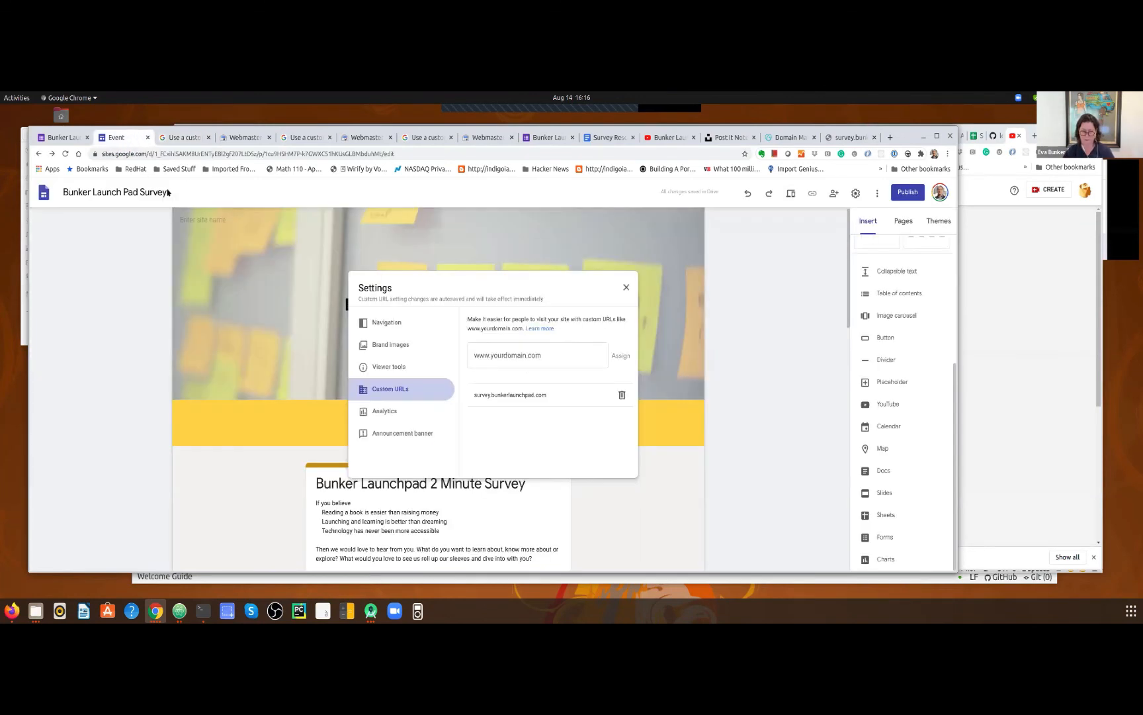
pyautogui.click(625, 287)
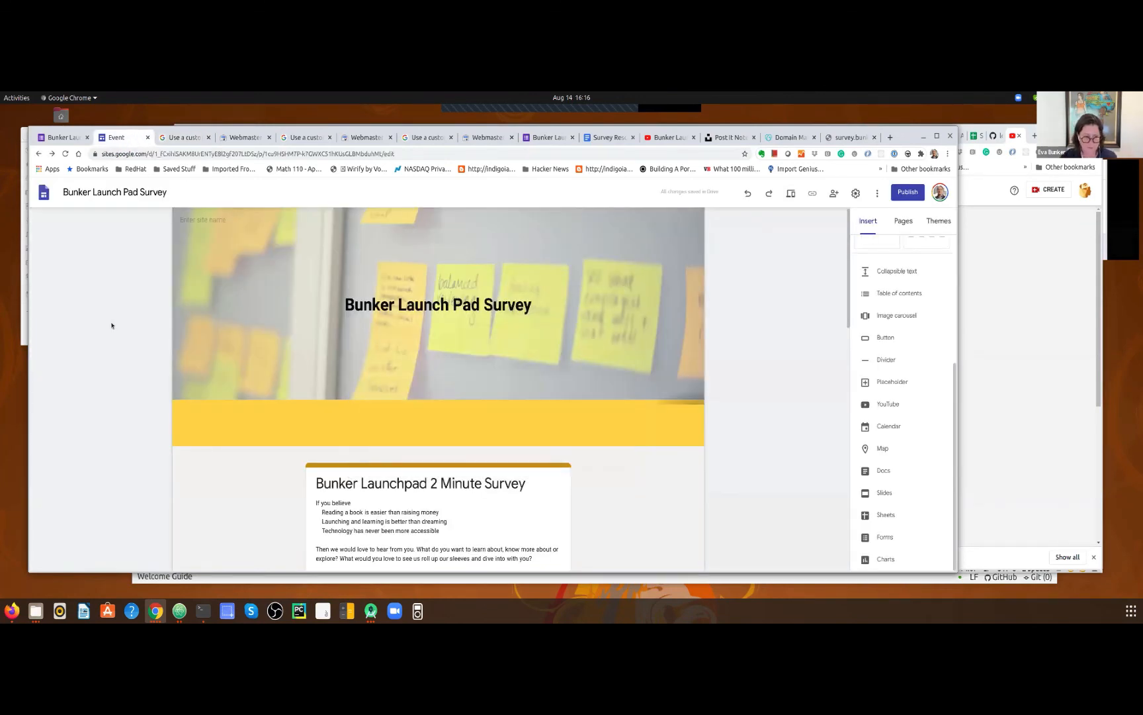
pyautogui.scroll(-2, 111, 324)
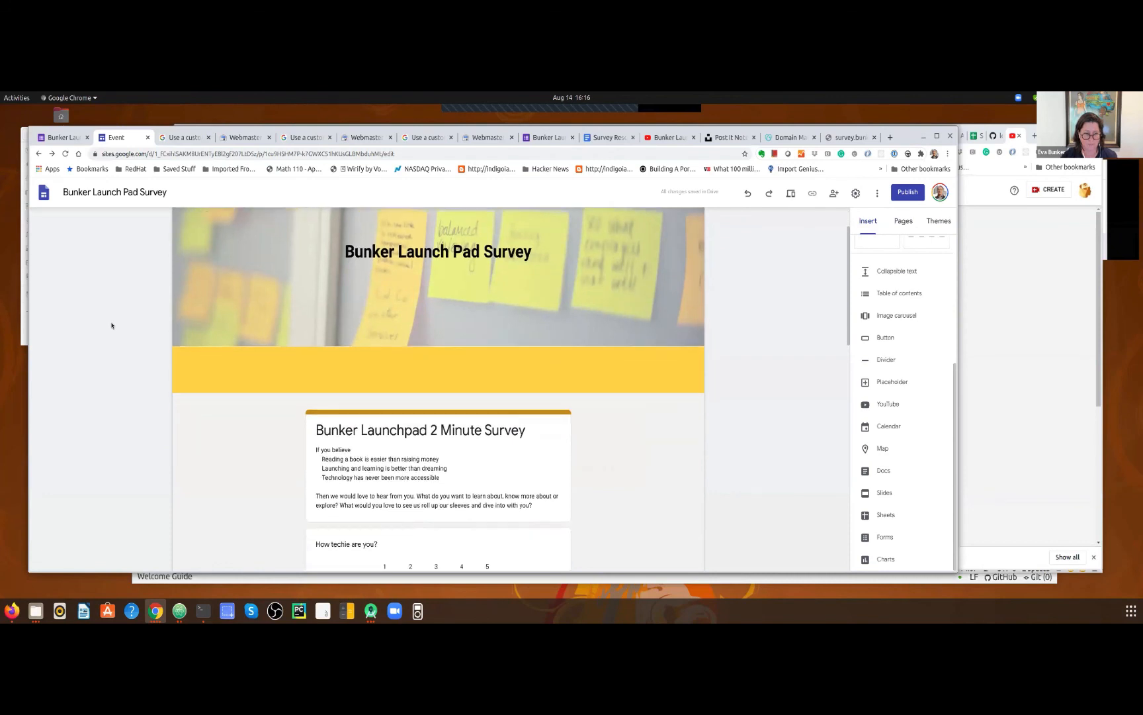
pyautogui.scroll(3, 112, 325)
pyautogui.scroll(-1, 112, 325)
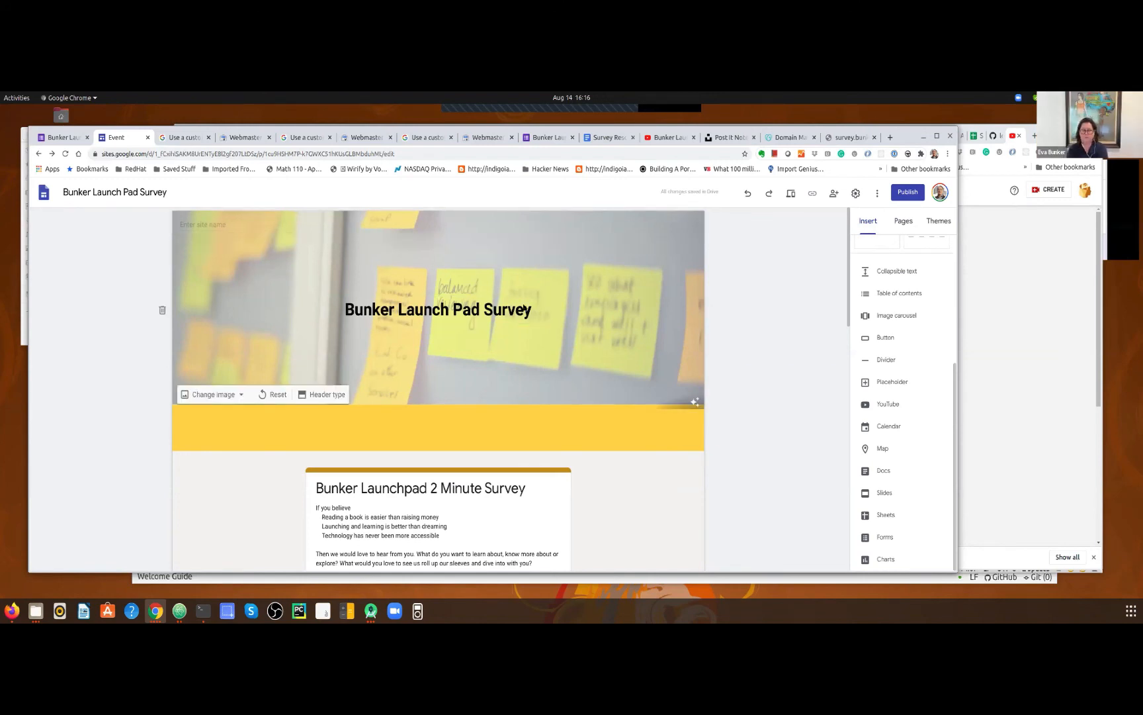
# Replace the header banner's title with "What Would It Take To Move Your Dream Forward?"
pyautogui.click(533, 311)
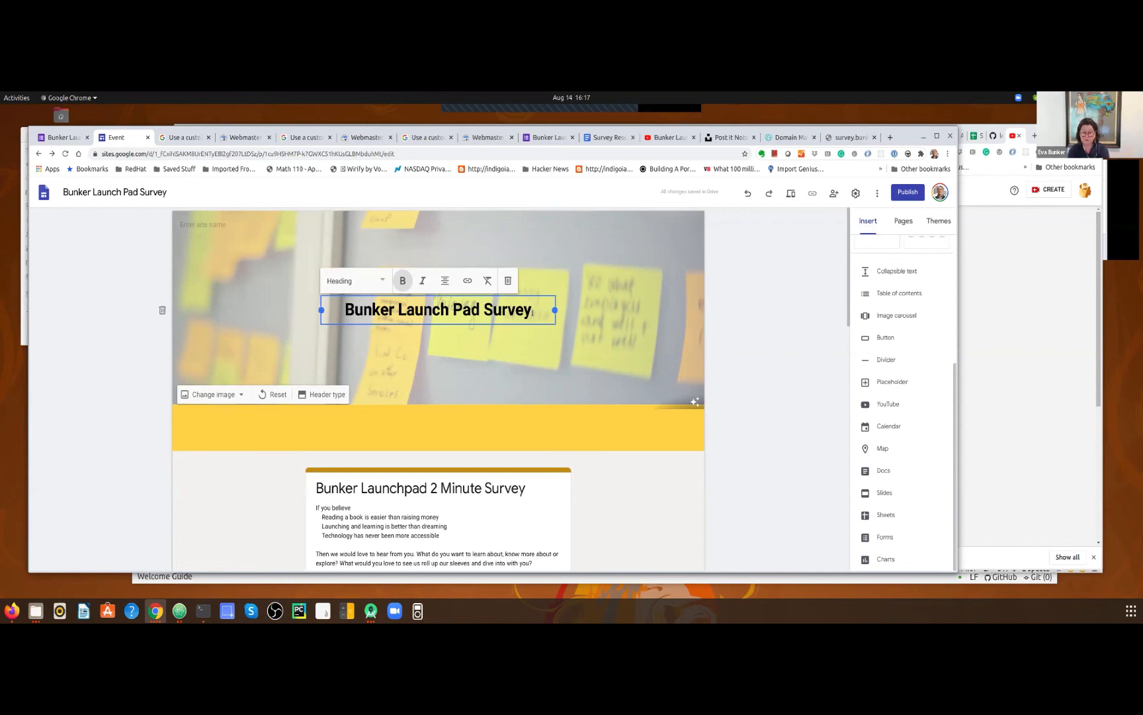
pyautogui.press('BackSpace')
pyautogui.press('BackSpace')
pyautogui.press('BackSpace')
pyautogui.press('BackSpace')
pyautogui.press('BackSpace')
pyautogui.press('BackSpace')
pyautogui.press('BackSpace')
pyautogui.press('BackSpace')
pyautogui.press('BackSpace')
pyautogui.press('BackSpace')
pyautogui.press('BackSpace')
pyautogui.press('BackSpace')
pyautogui.press('BackSpace')
pyautogui.press('BackSpace')
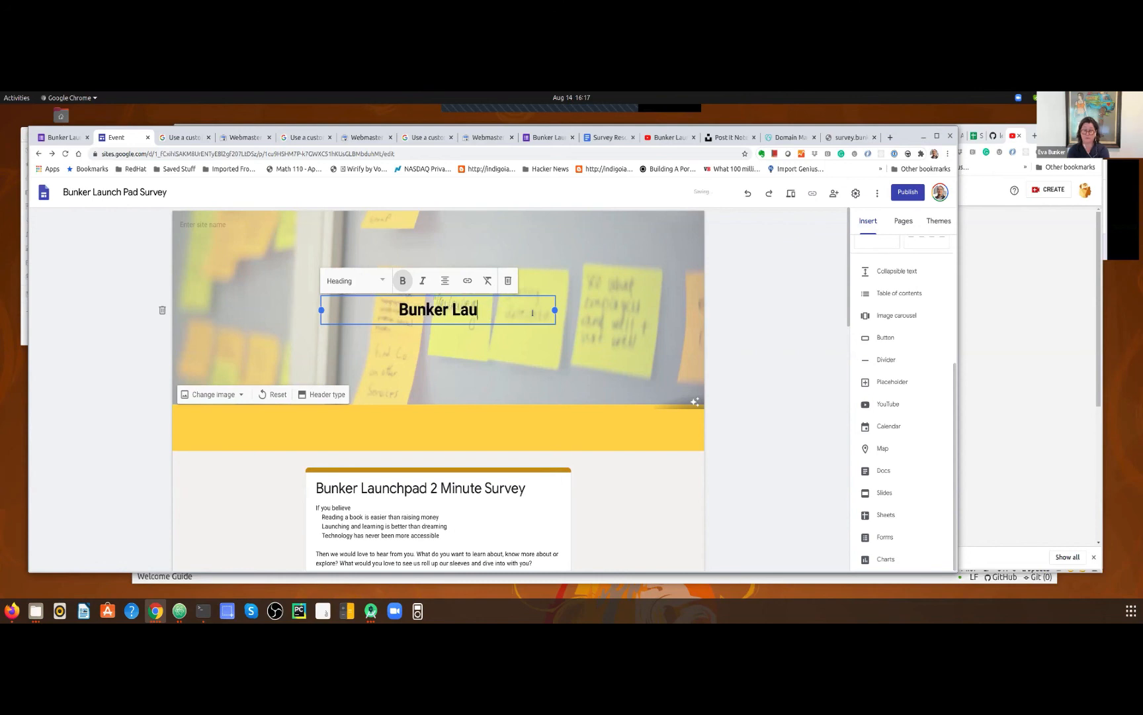
pyautogui.press('BackSpace')
pyautogui.press('BackSpace')
pyautogui.press('BackSpace')
pyautogui.press('BackSpace')
pyautogui.press('BackSpace')
pyautogui.press('BackSpace')
pyautogui.press('BackSpace')
pyautogui.press('BackSpace')
pyautogui.press('BackSpace')
pyautogui.press('BackSpace')
pyautogui.write('What ')
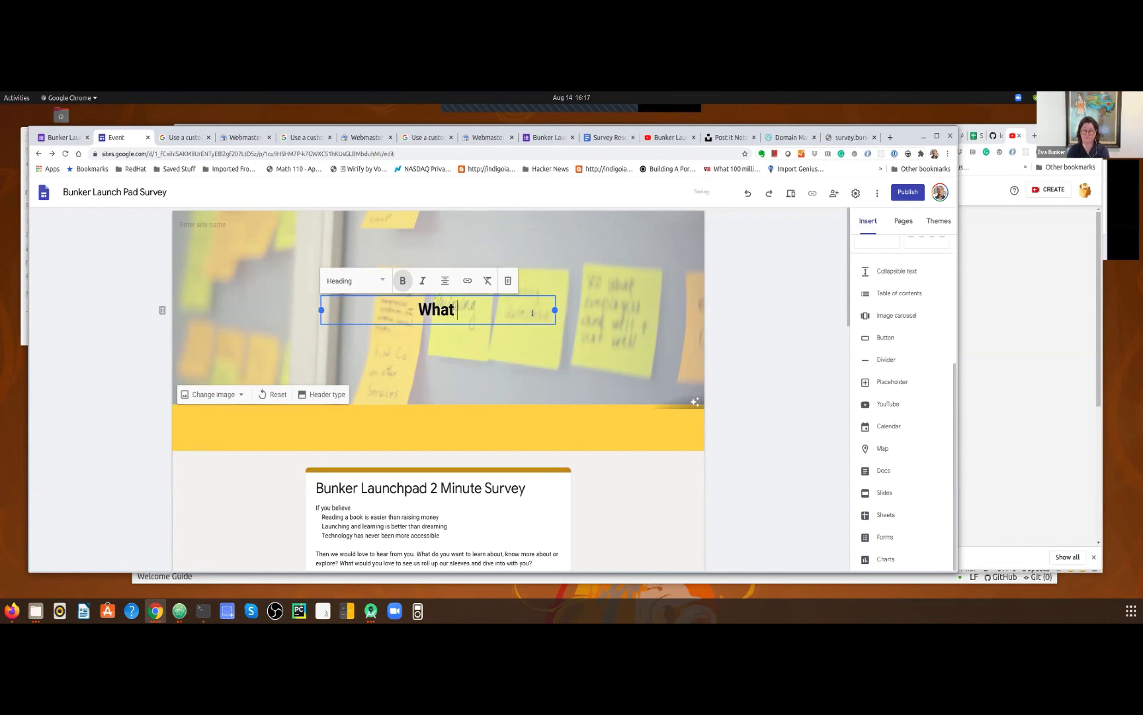
pyautogui.write('Would')
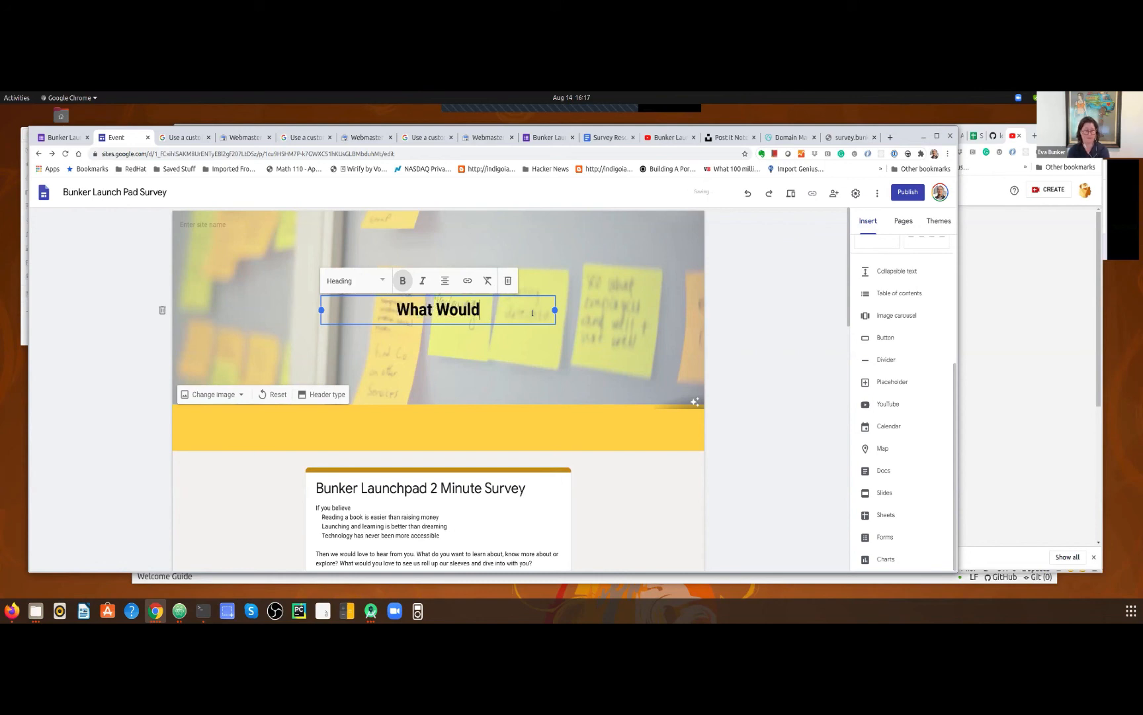
pyautogui.write(' It Take ')
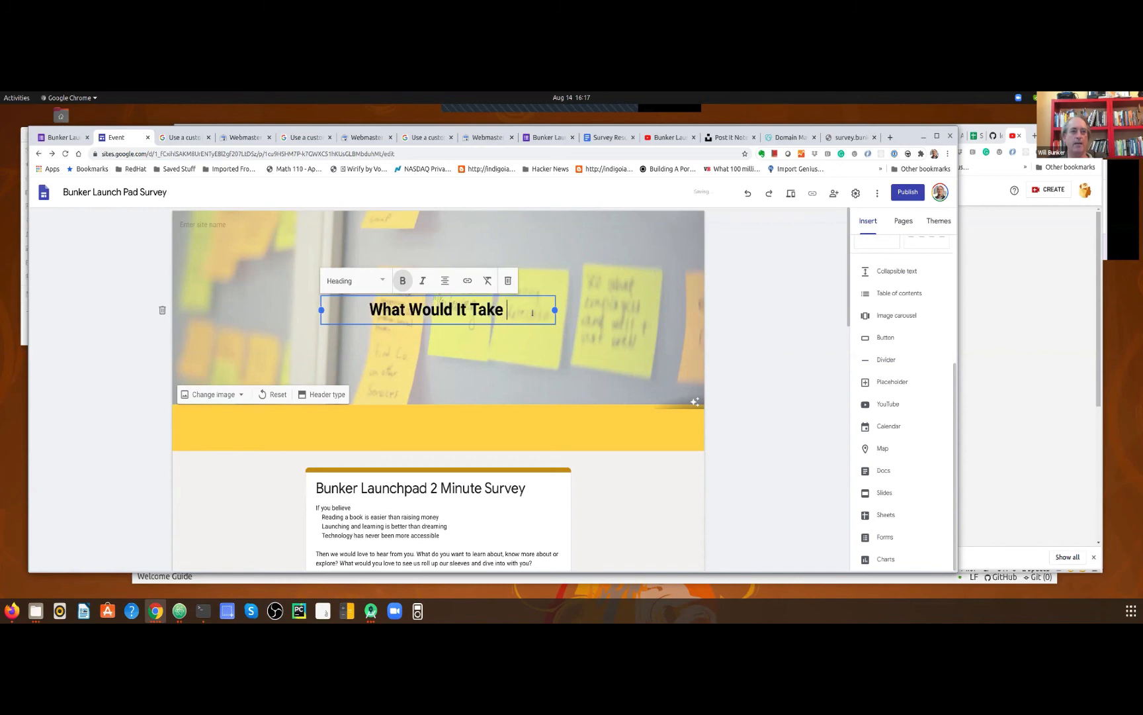
pyautogui.write('To Move Y')
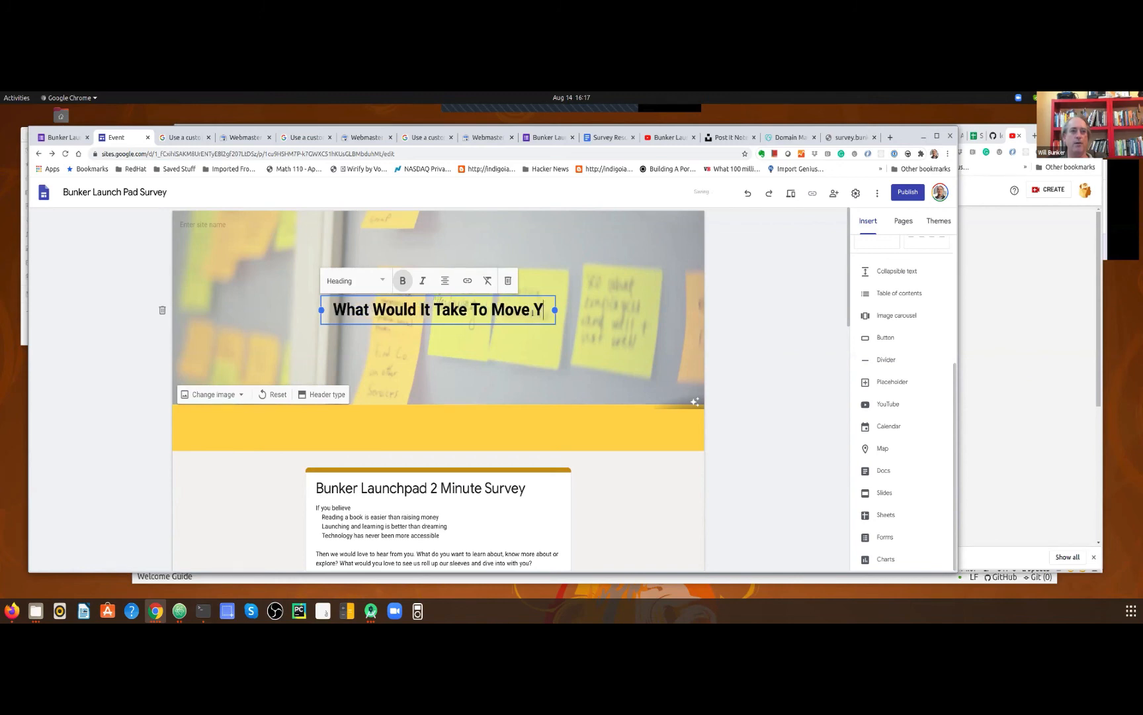
pyautogui.write('our Dream For')
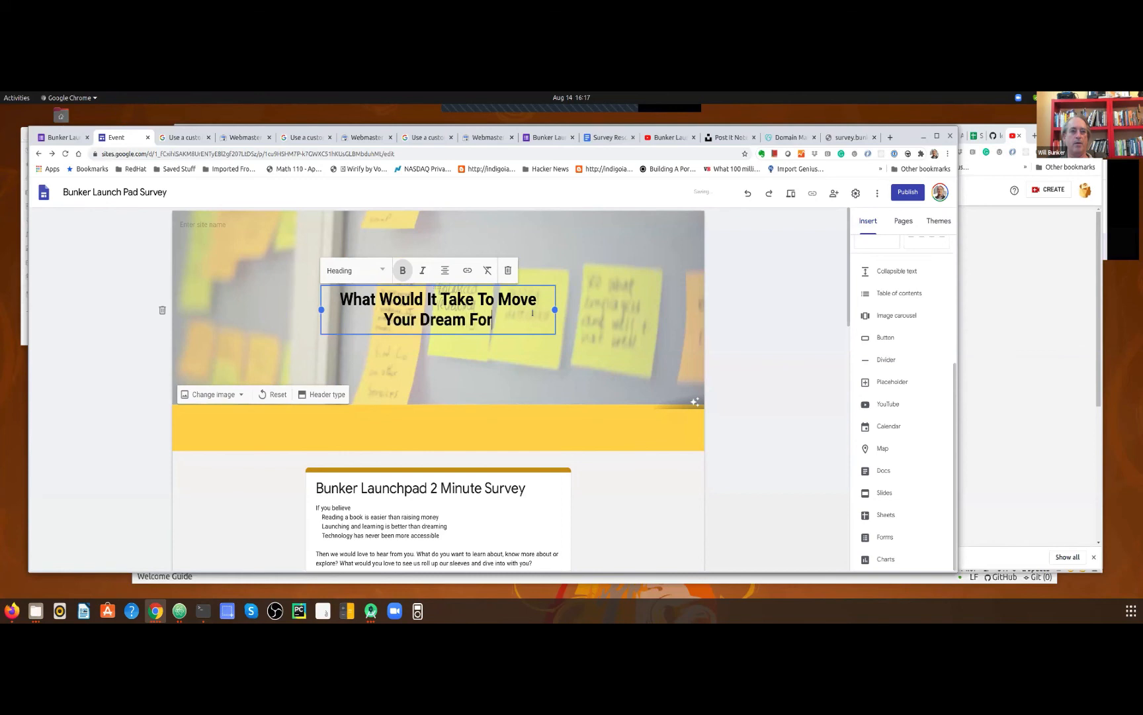
pyautogui.write('ward')
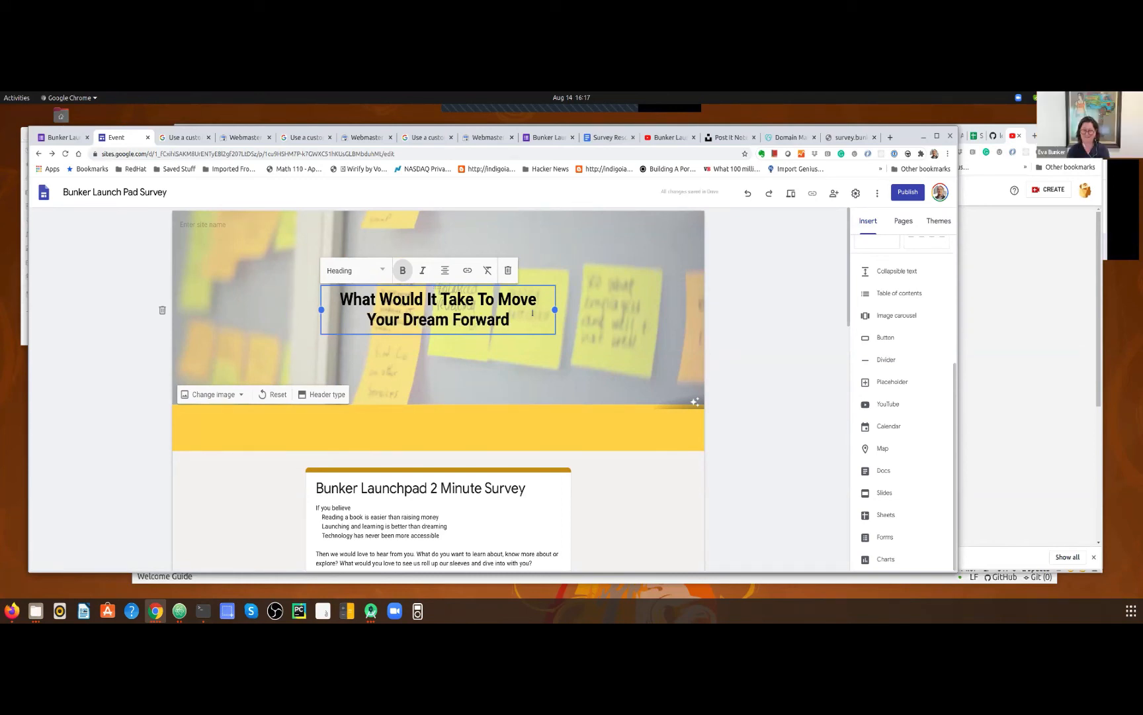
pyautogui.write('?')
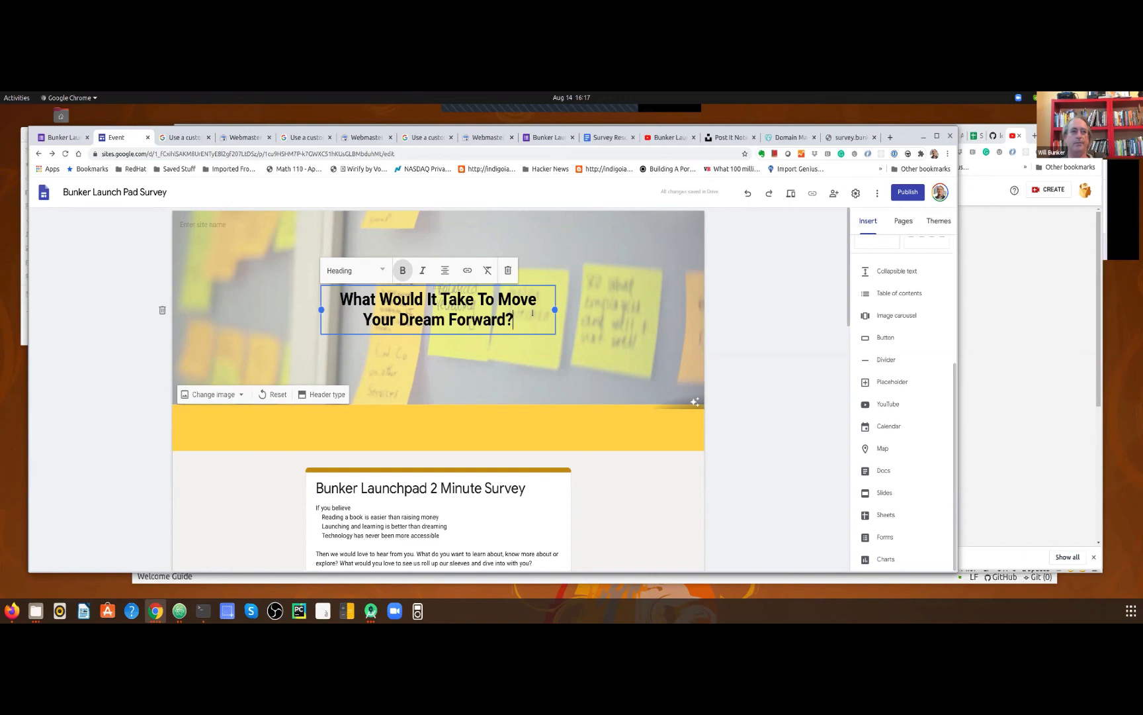
pyautogui.click(761, 383)
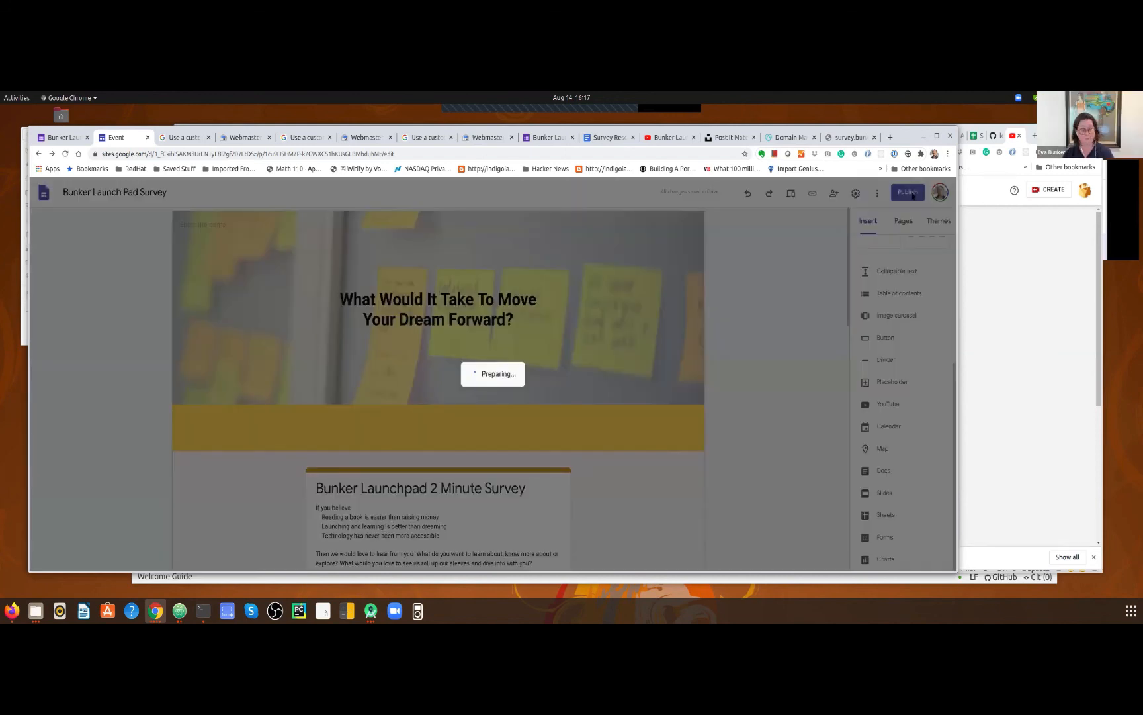
# Publish the site to the web with the web address bunker-launch-pad-survey
pyautogui.click(908, 192)
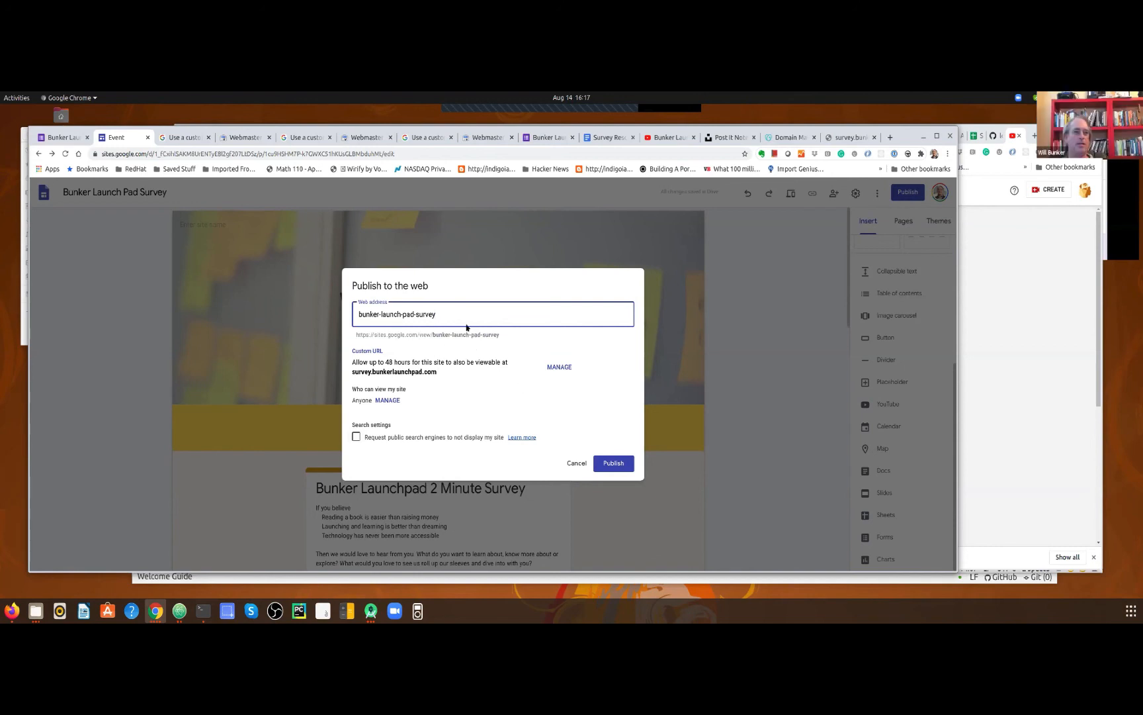
pyautogui.click(609, 470)
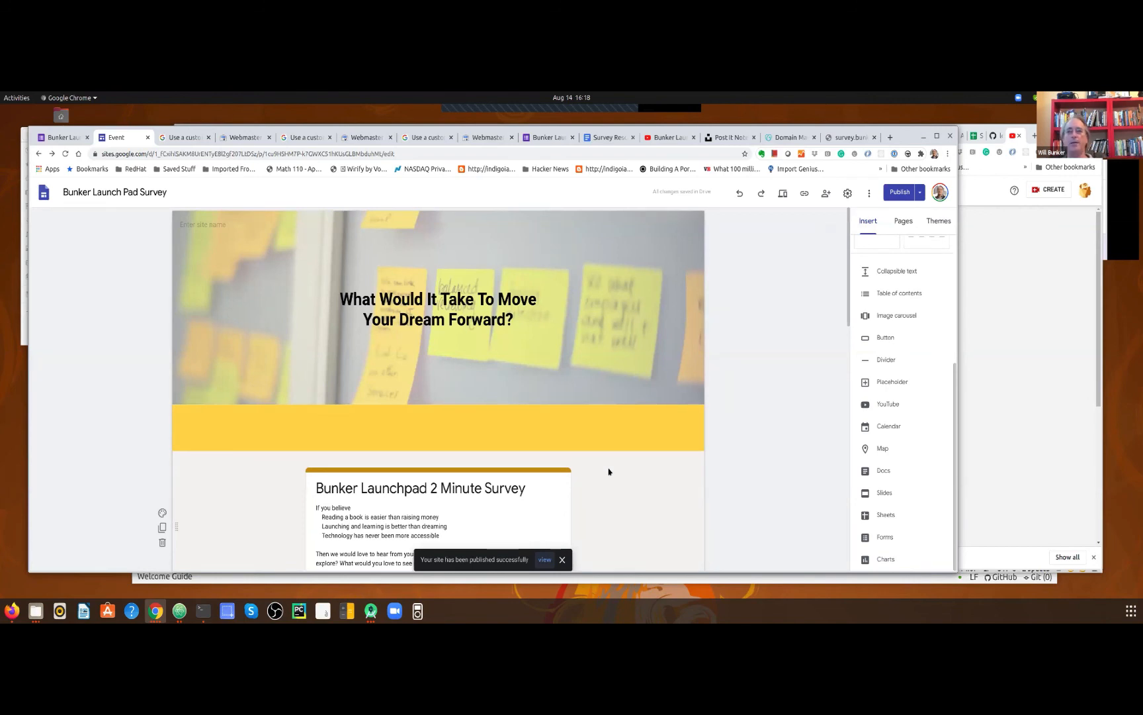
# Check the custom URL page, and review the published site from its banner through the embedded survey questions
pyautogui.click(854, 139)
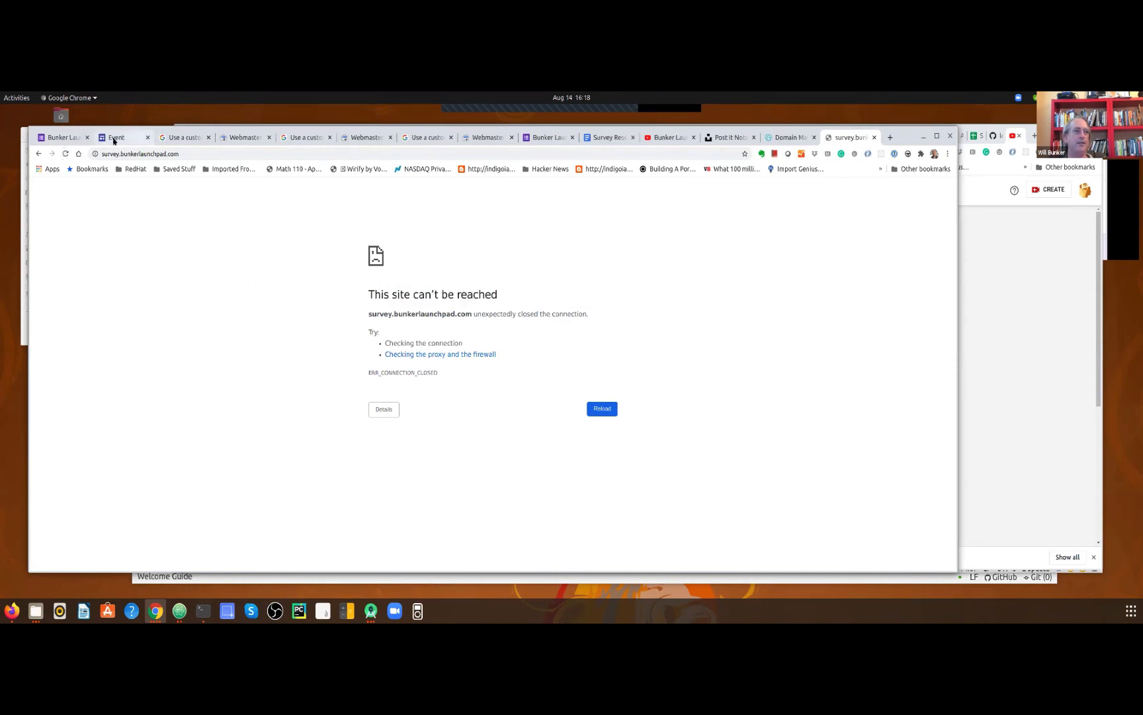
pyautogui.click(177, 137)
pyautogui.click(246, 137)
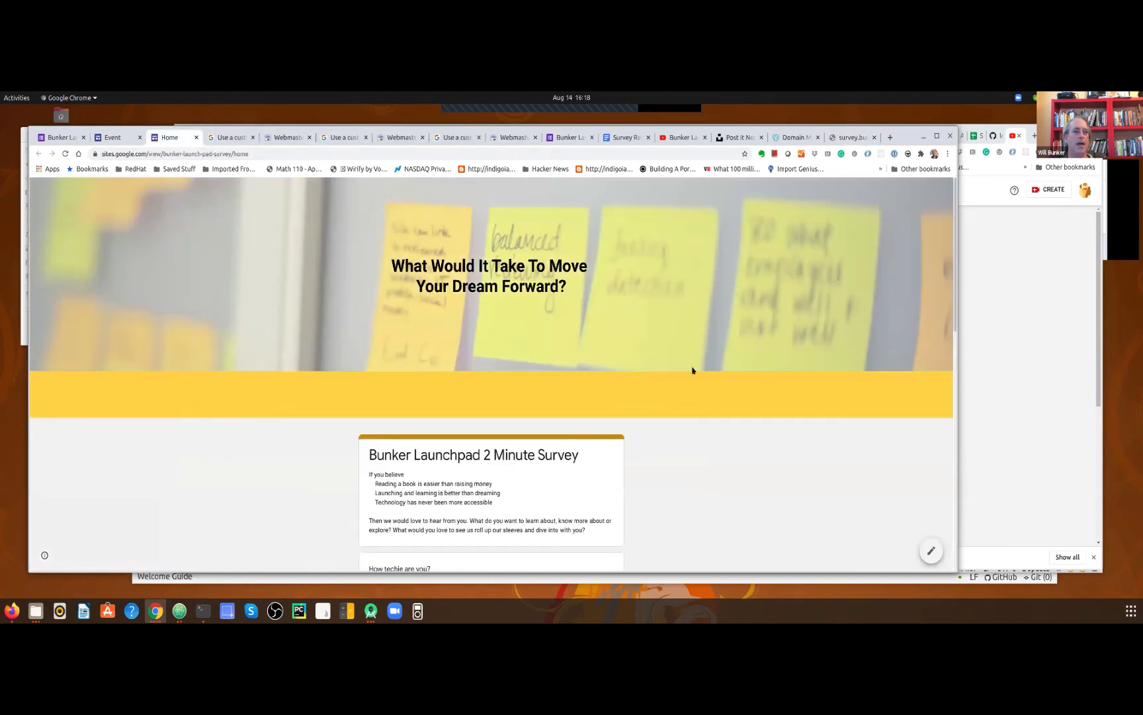
pyautogui.scroll(-5, 692, 370)
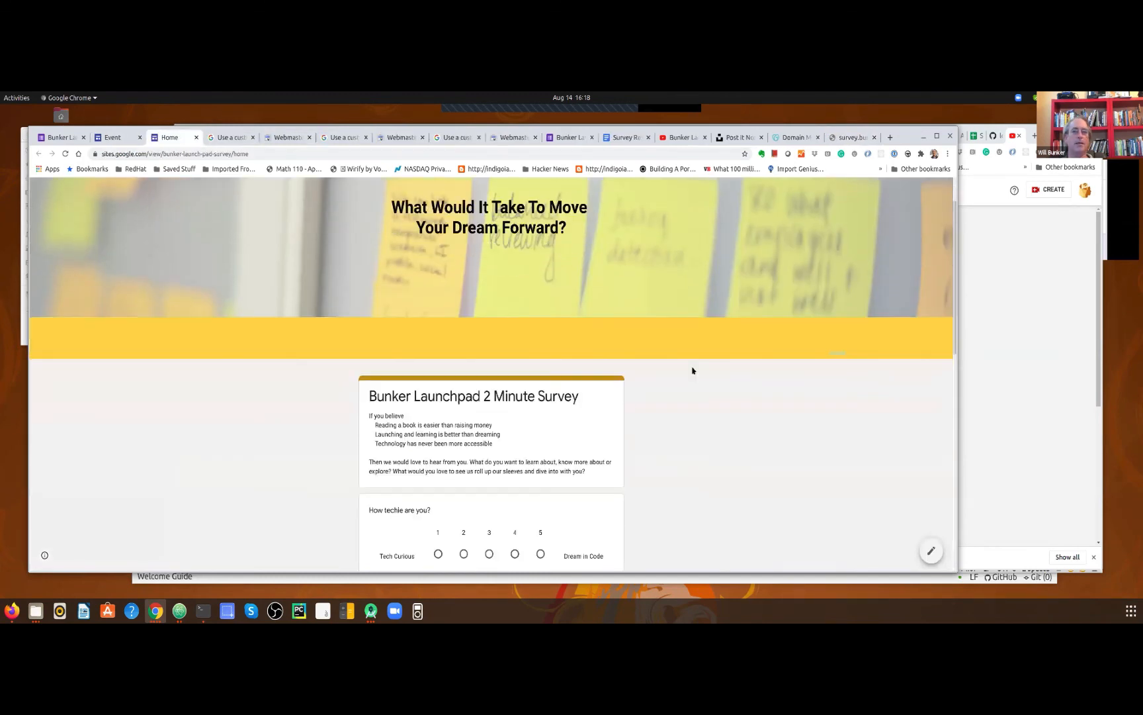
pyautogui.scroll(-5, 692, 370)
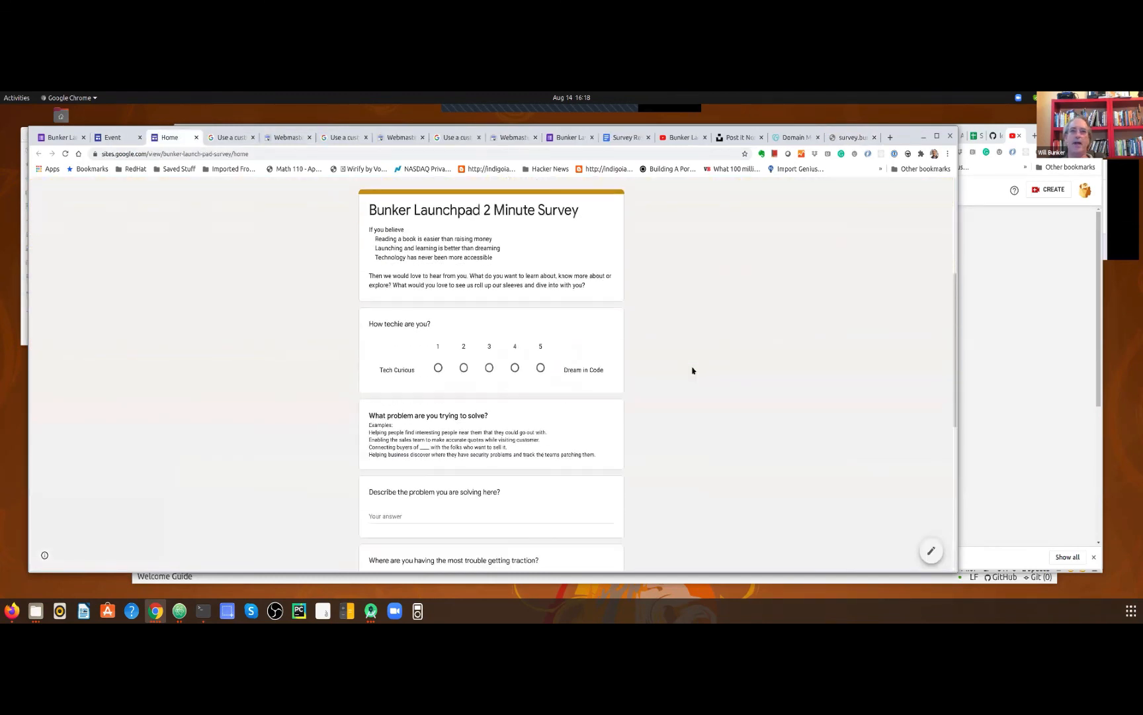
pyautogui.scroll(-2, 692, 370)
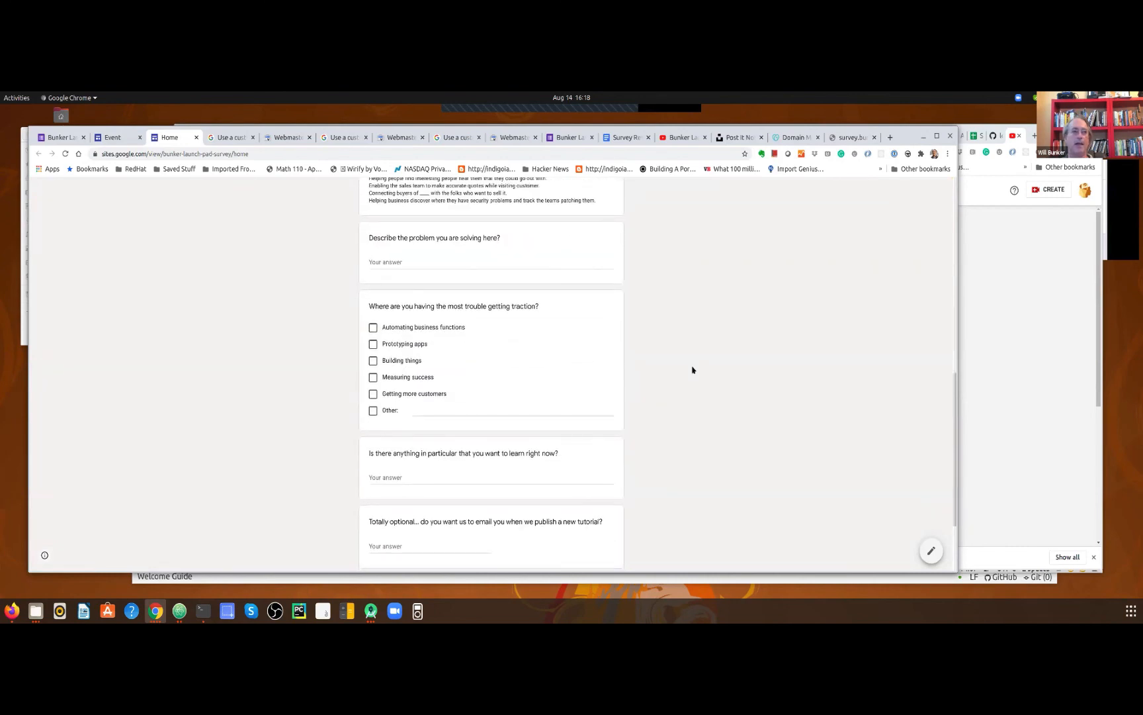
# Reload survey.bunkerlaunchpad.com to test the custom URL, and return to the banner of the published Google Sites page
pyautogui.click(855, 139)
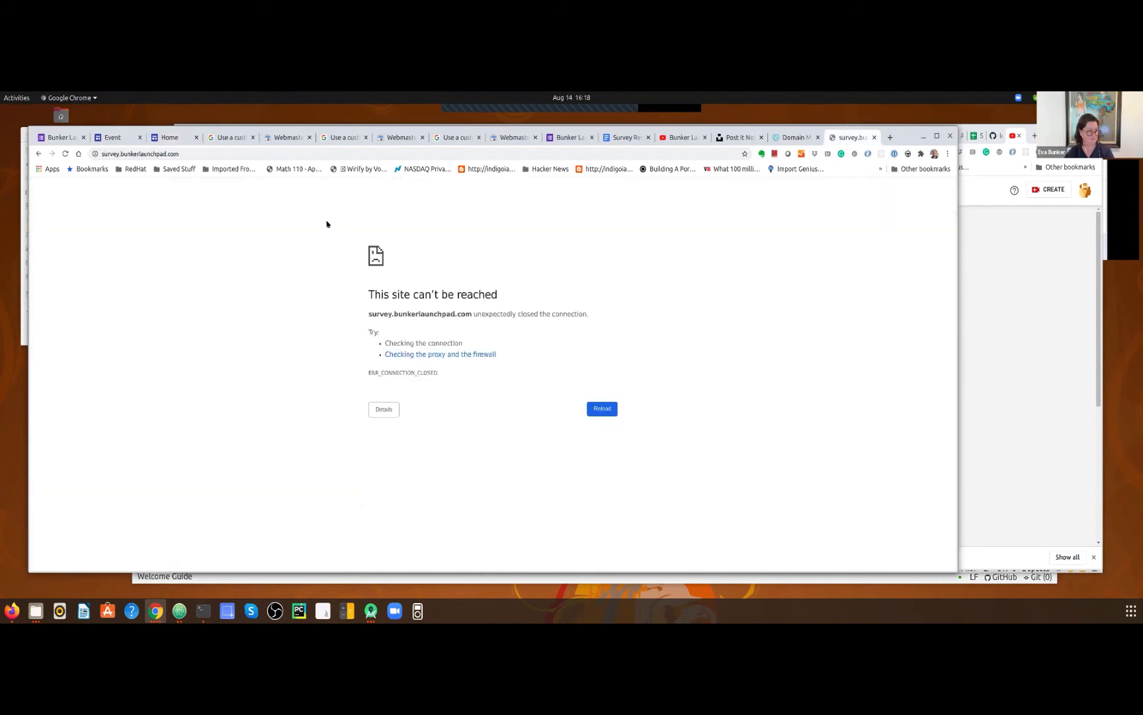
pyautogui.click(66, 155)
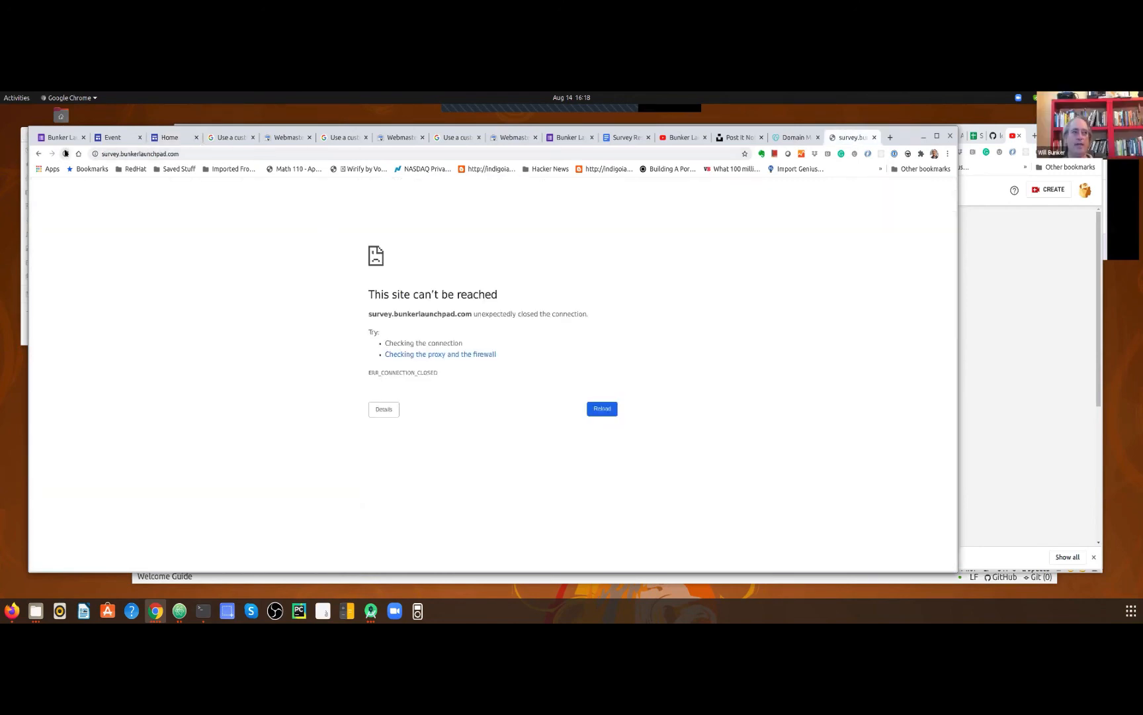
pyautogui.click(65, 153)
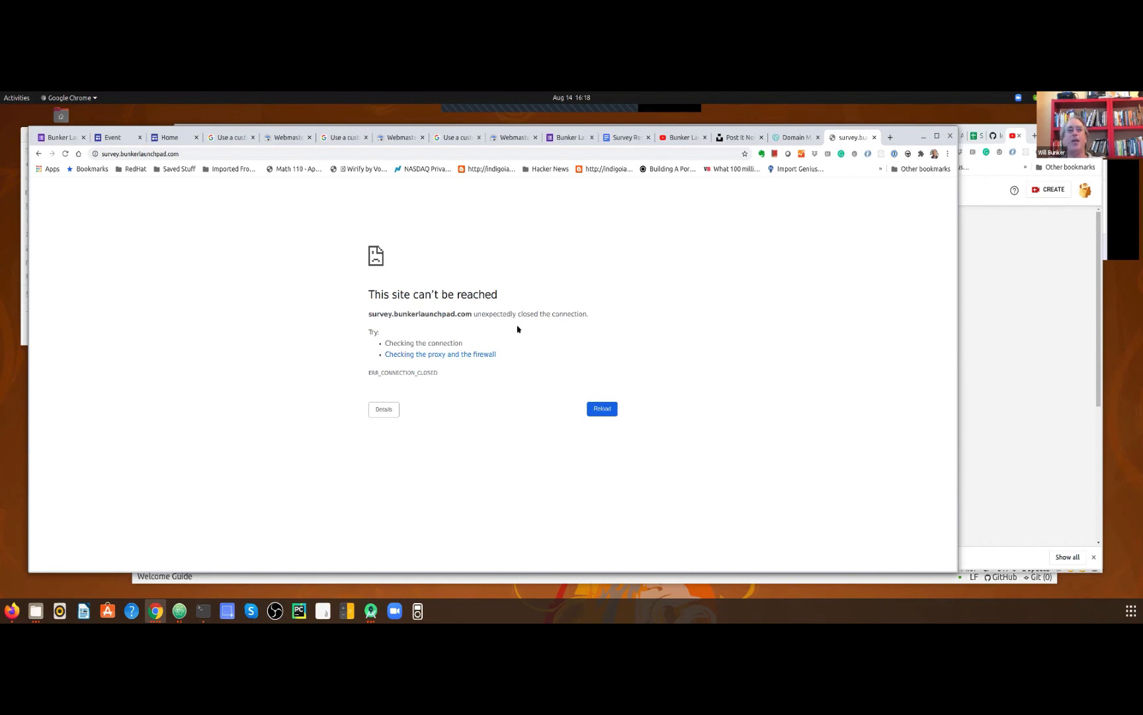
pyautogui.click(179, 138)
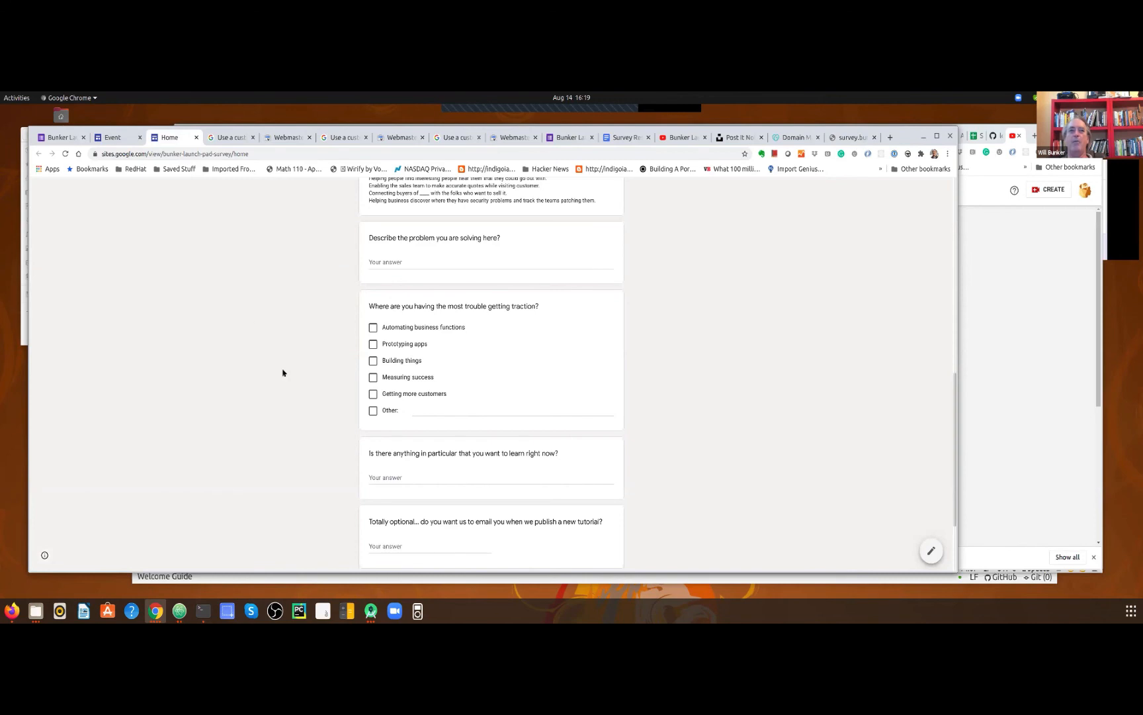
pyautogui.scroll(6, 283, 373)
pyautogui.scroll(7, 282, 373)
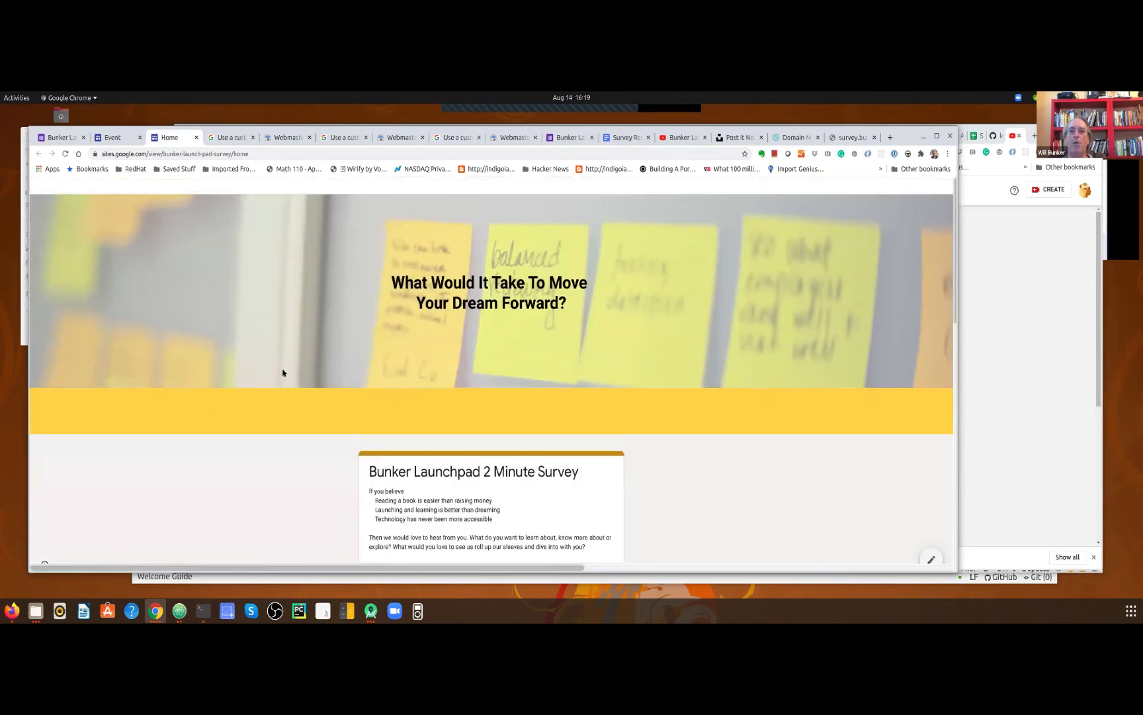